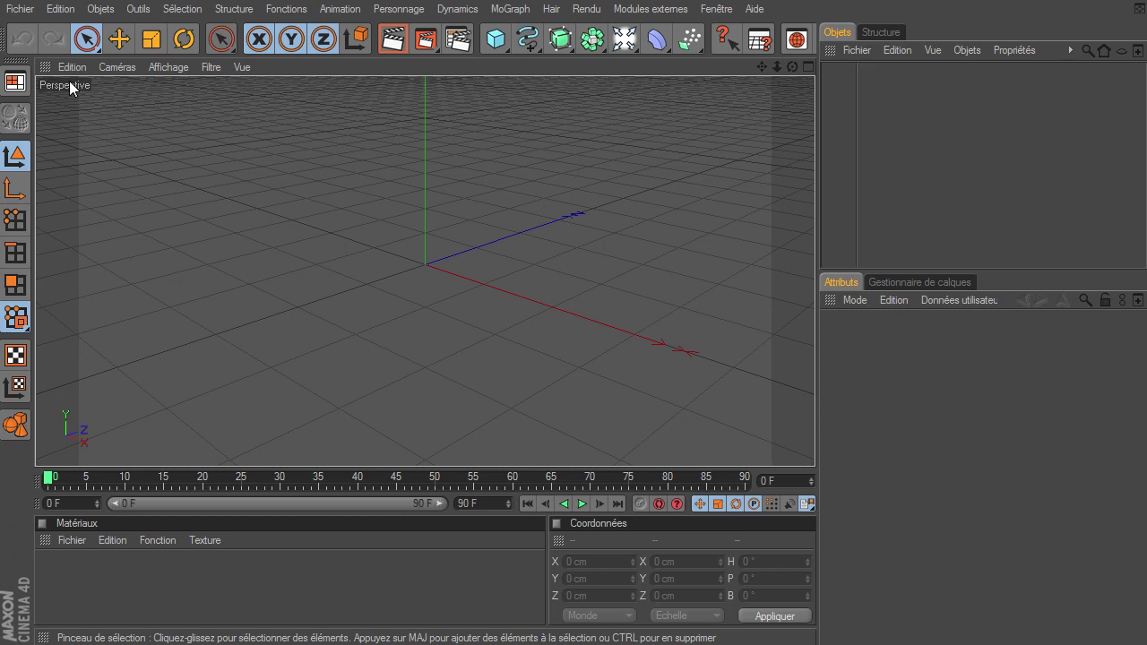
# - Cycle through the Live Selection, Move, Scale and Rotate tools, ending on Rotate
pyautogui.click(86, 42)
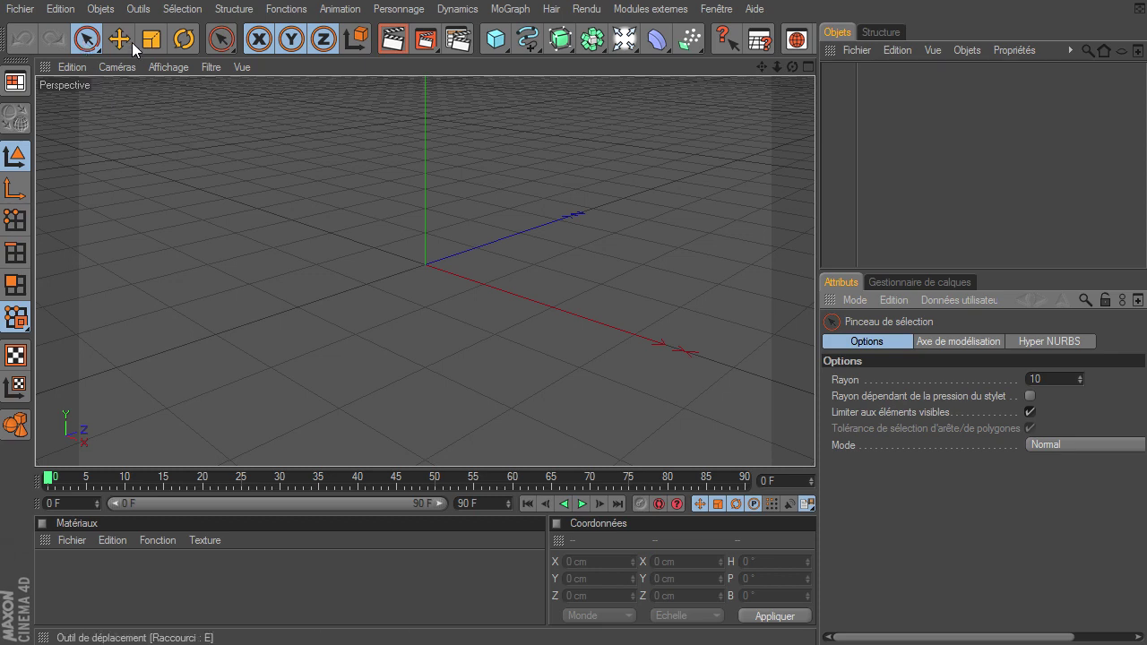
pyautogui.click(121, 39)
pyautogui.press('space')
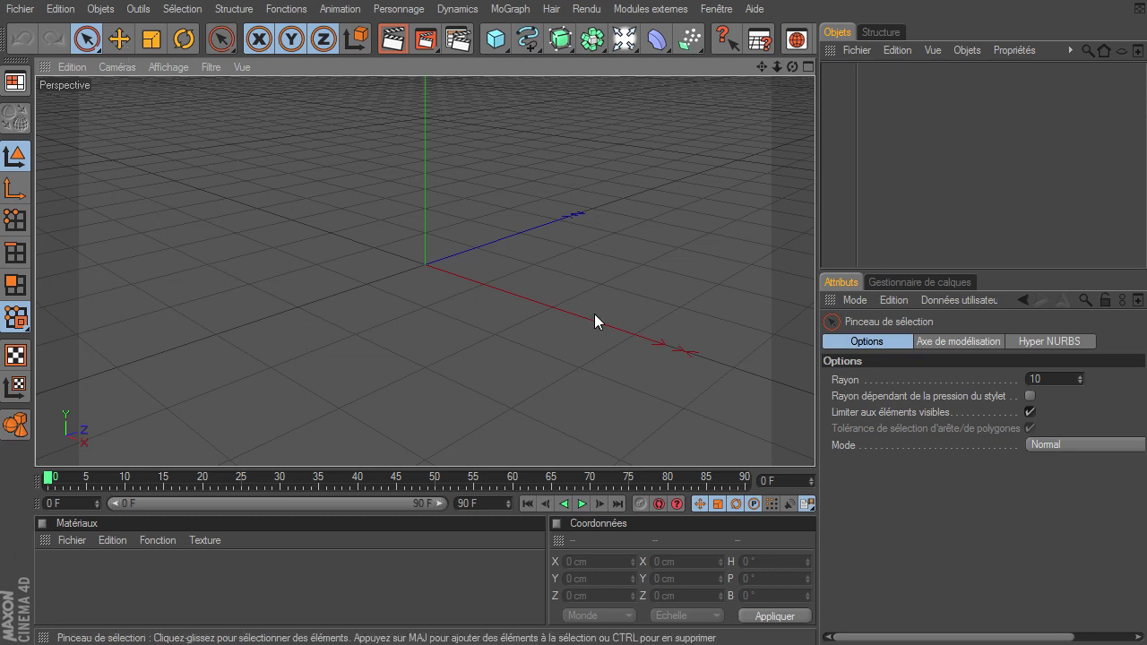
pyautogui.press('e')
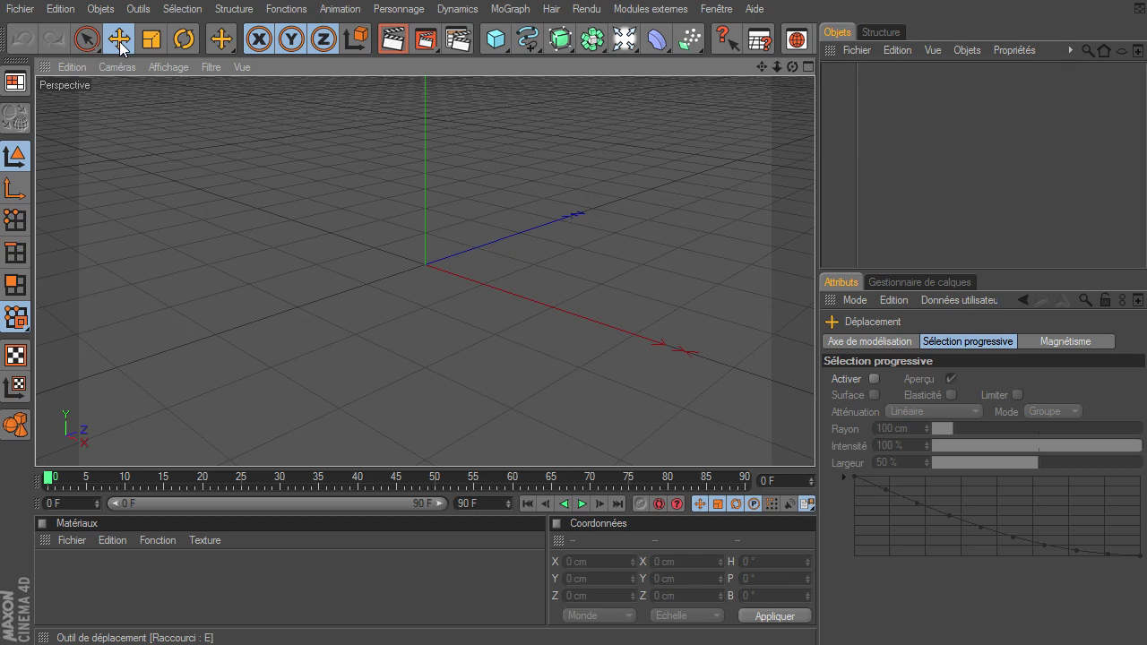
pyautogui.click(157, 41)
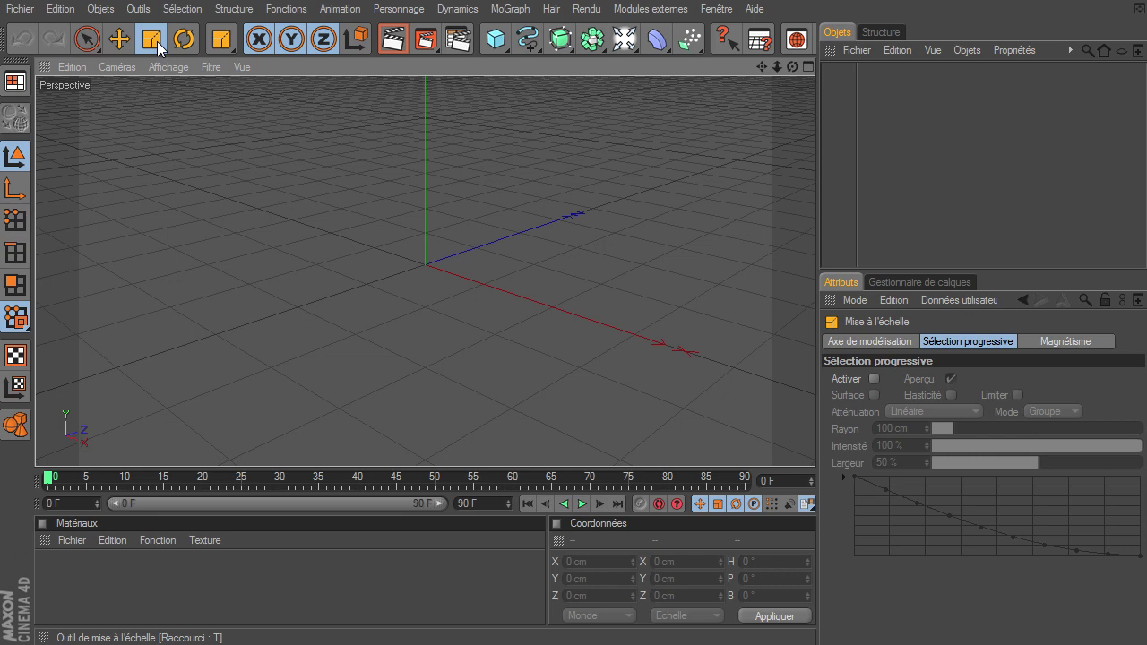
pyautogui.click(184, 41)
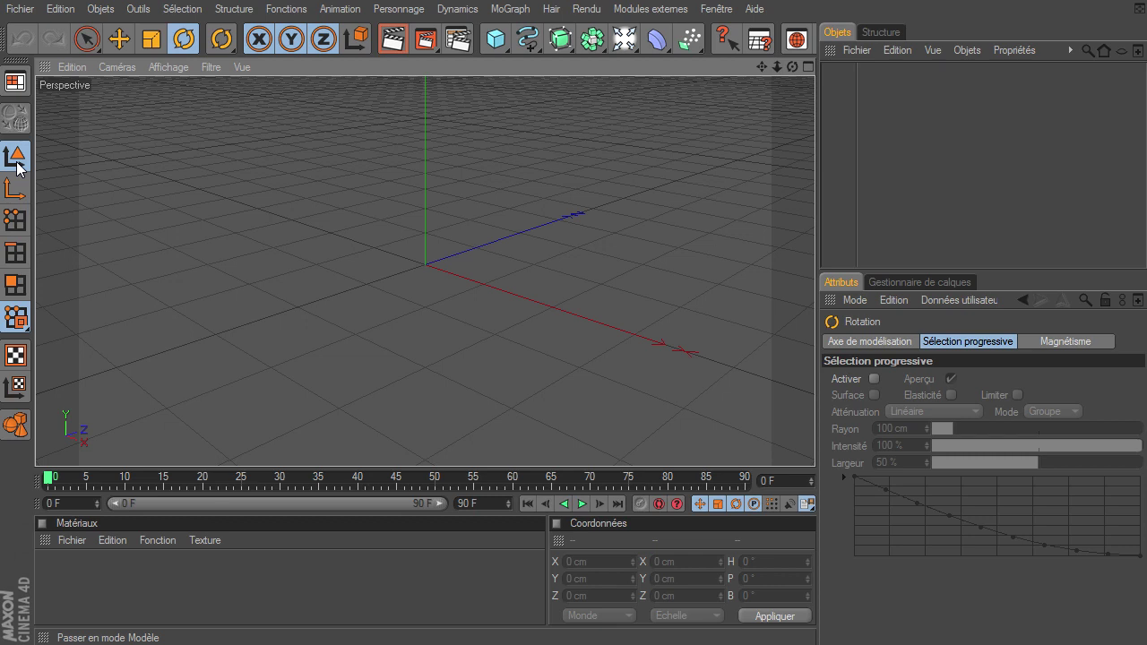
# - Try the Points, Edges and Polygons editing modes in turn
pyautogui.click(15, 221)
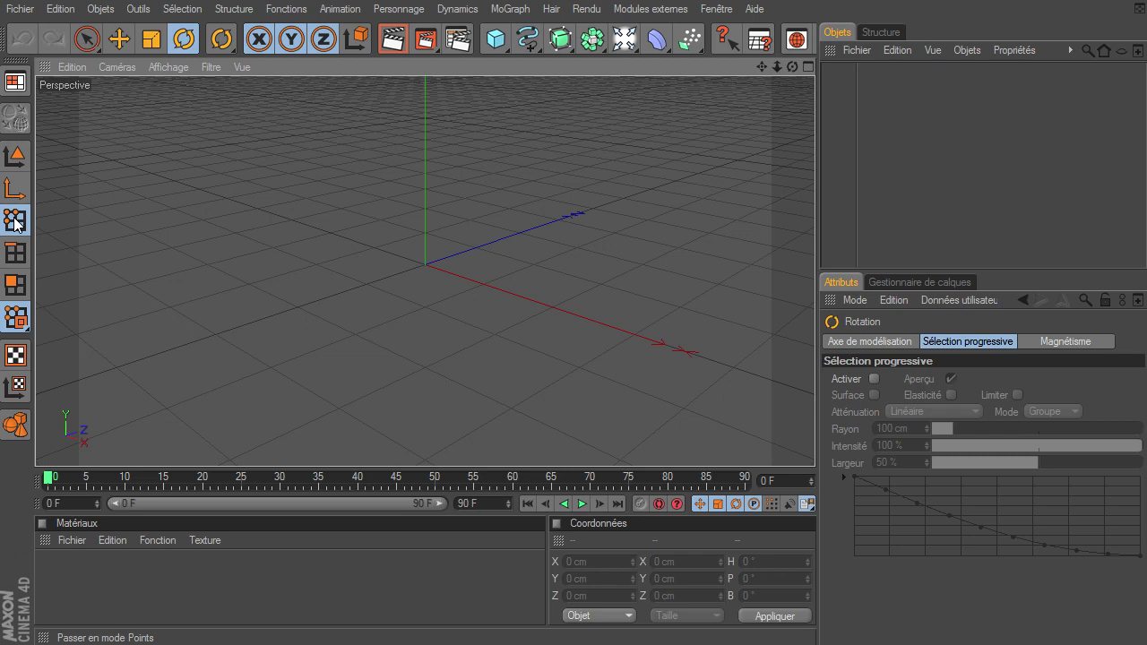
pyautogui.click(12, 253)
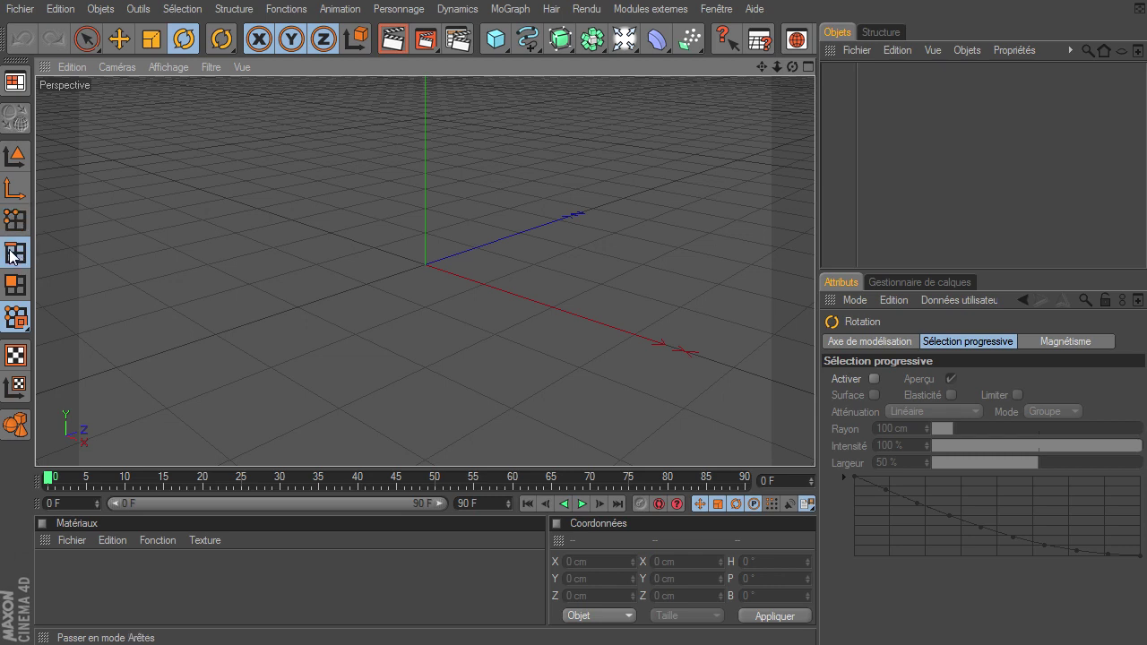
pyautogui.click(11, 287)
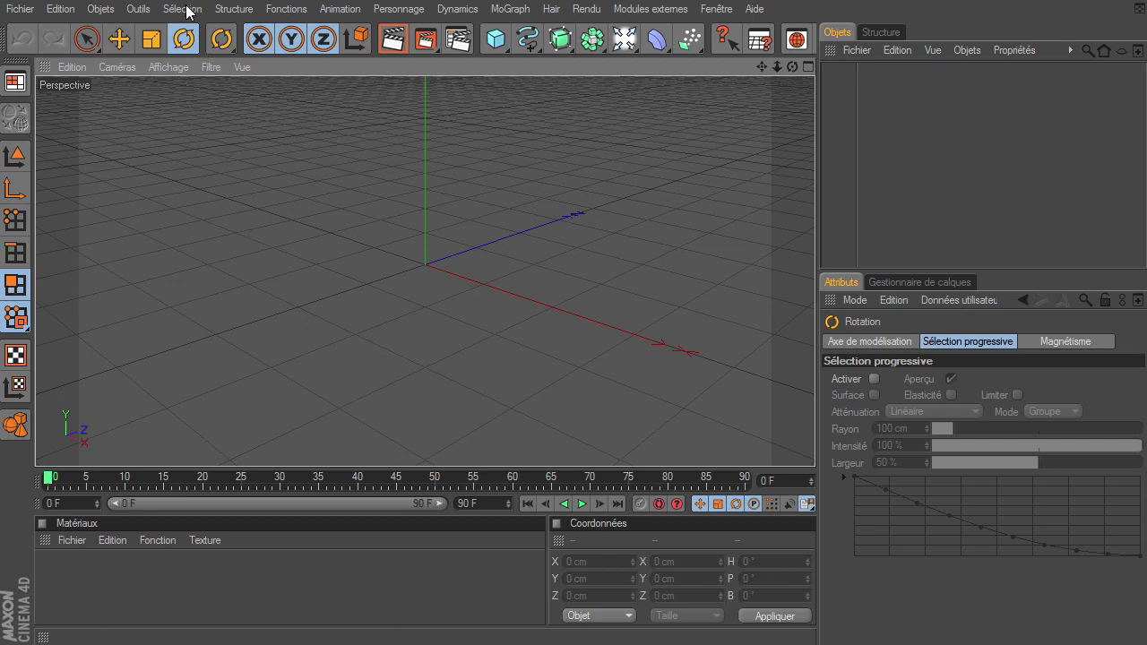
# - Browse the Sélection menu and try the U~L loop selection shortcut
pyautogui.click(183, 9)
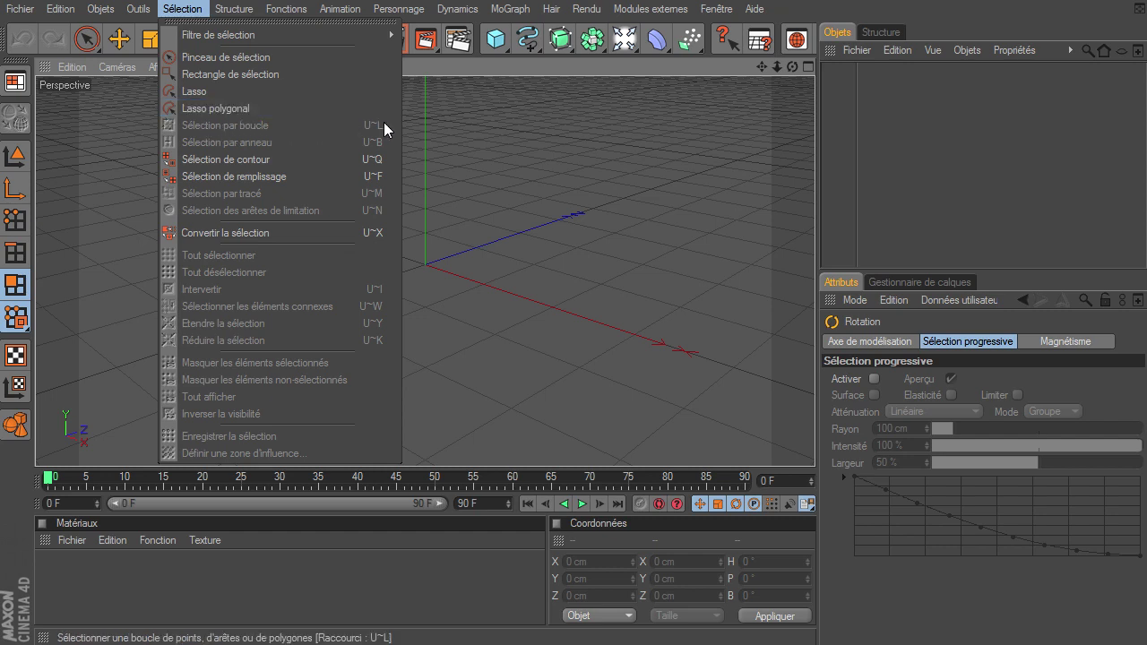
pyautogui.click(494, 213)
pyautogui.press('m')
pyautogui.press('l')
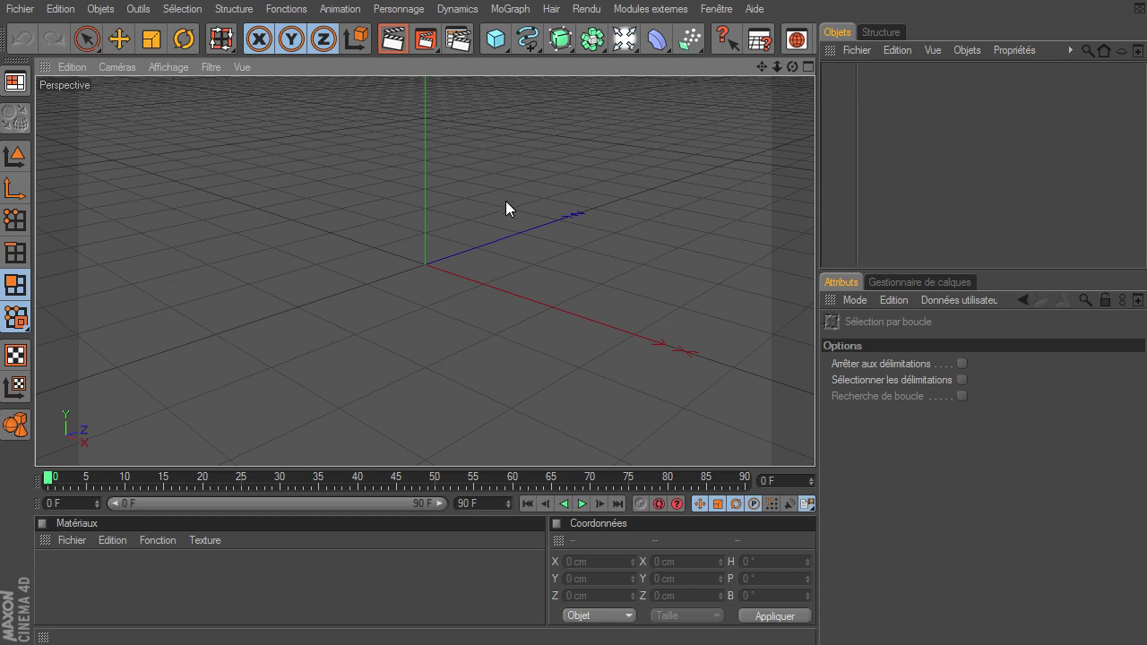
pyautogui.press('u')
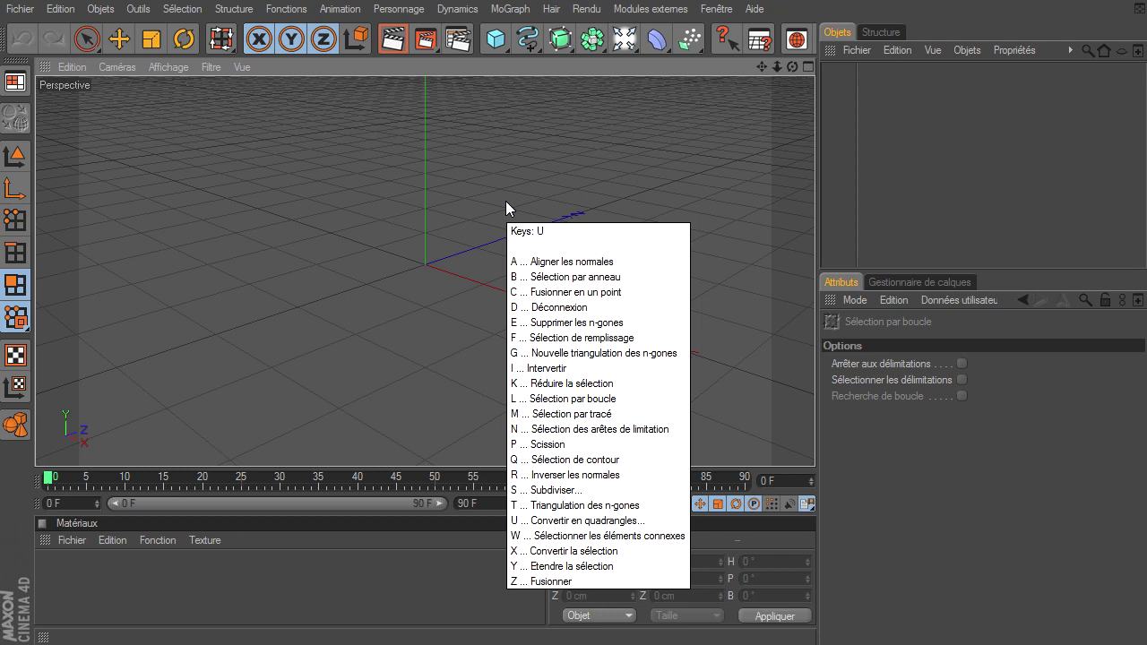
pyautogui.press('l')
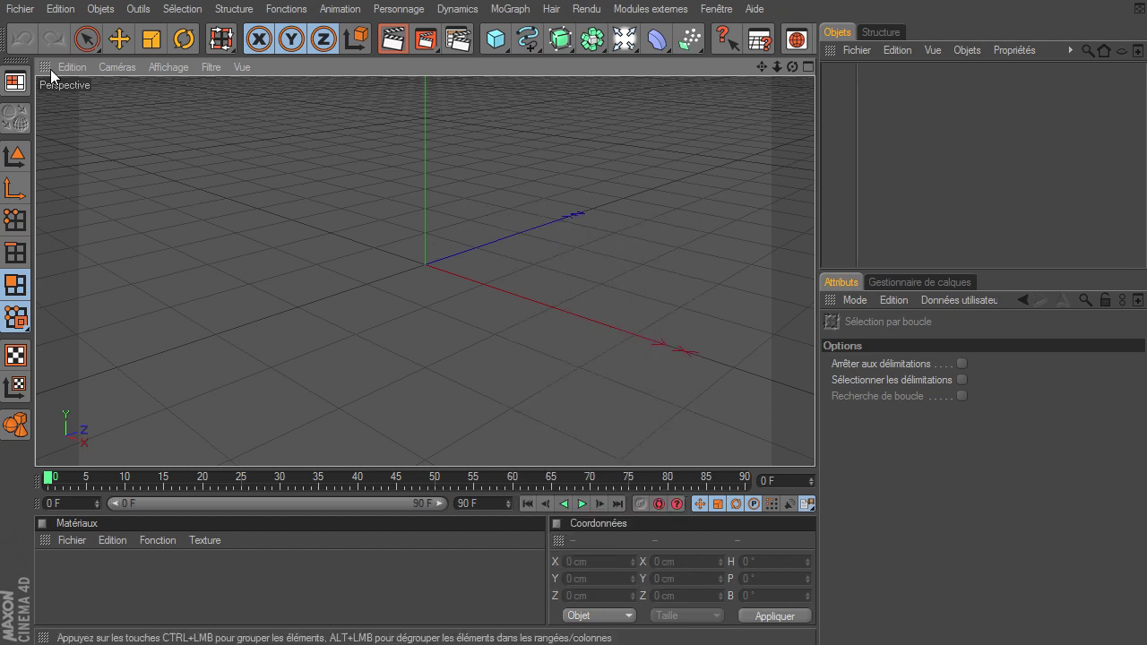
pyautogui.press('9')
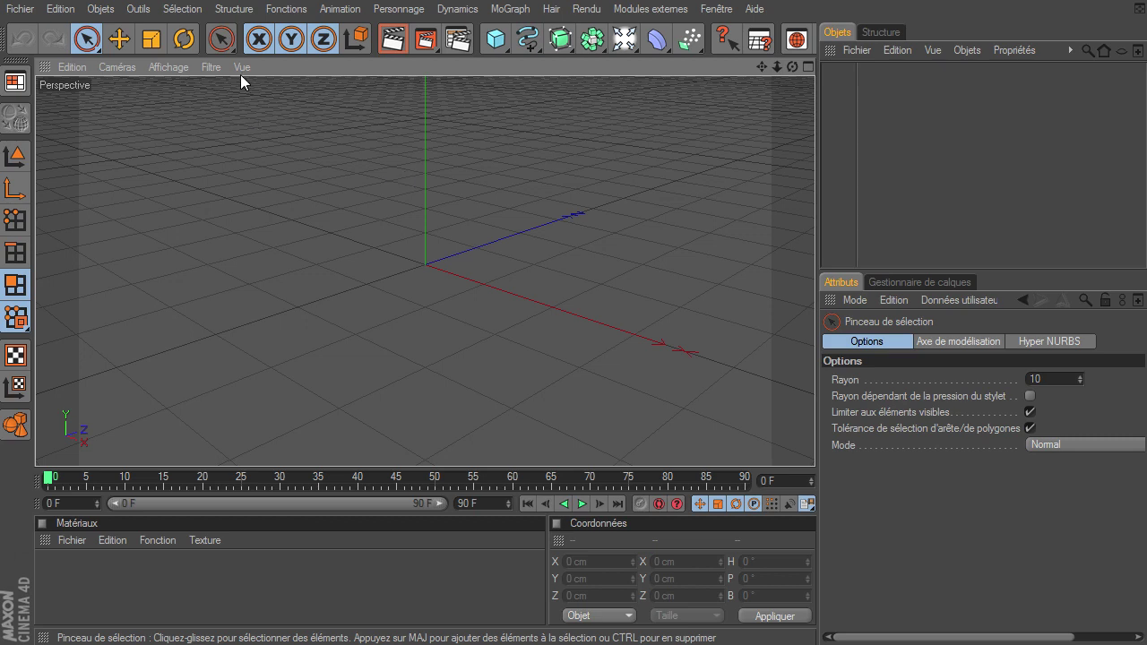
# - Review the Structure menu and Knife (K) variants, then return to Live Selection in Model mode
pyautogui.click(234, 9)
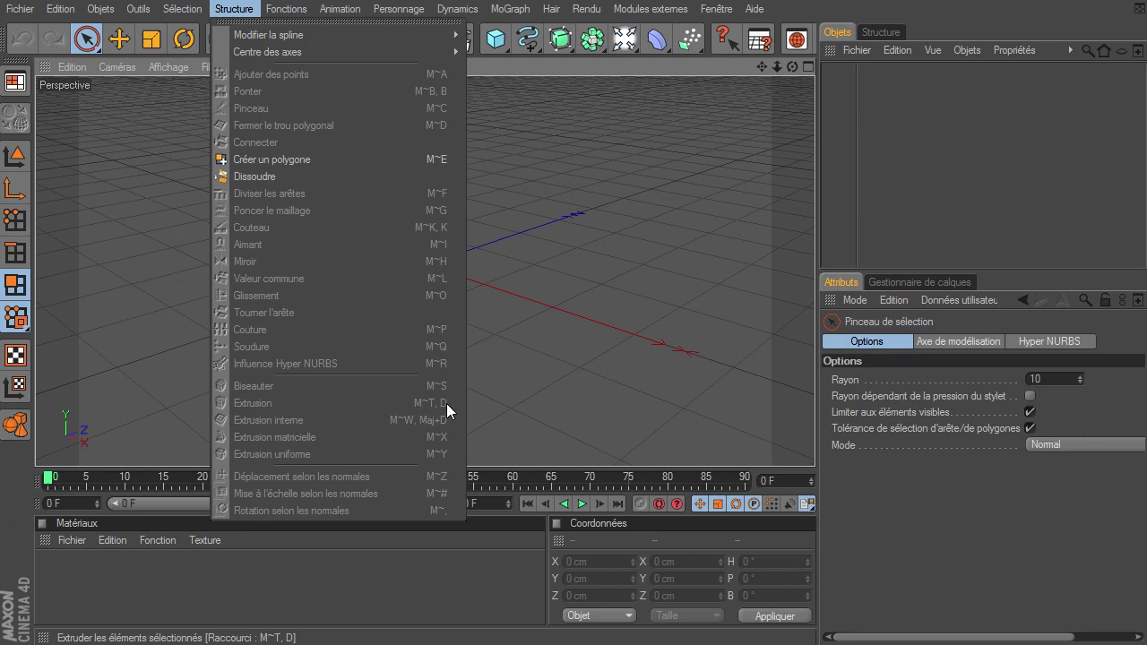
pyautogui.click(502, 392)
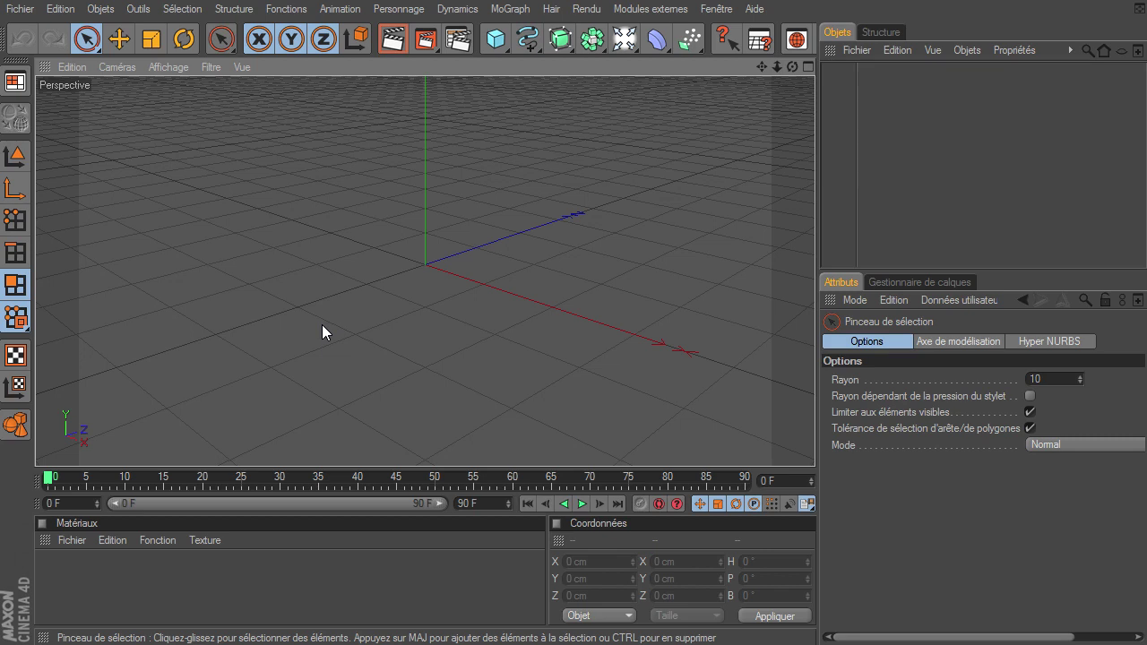
pyautogui.press('k')
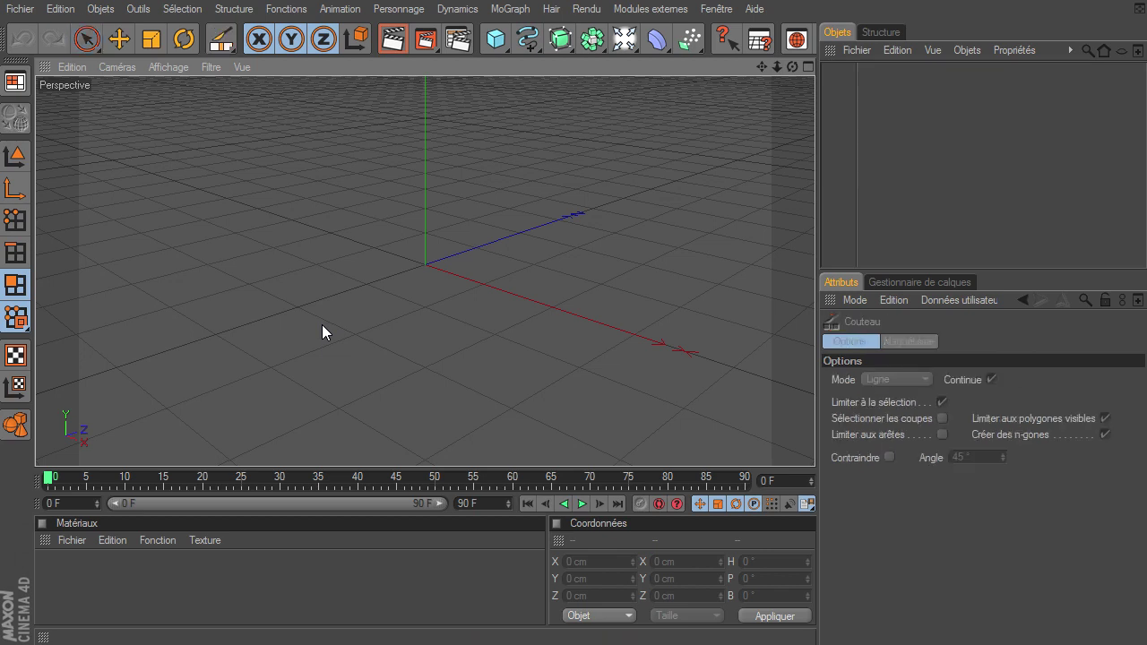
pyautogui.click(221, 48)
pyautogui.click(83, 40)
pyautogui.click(21, 158)
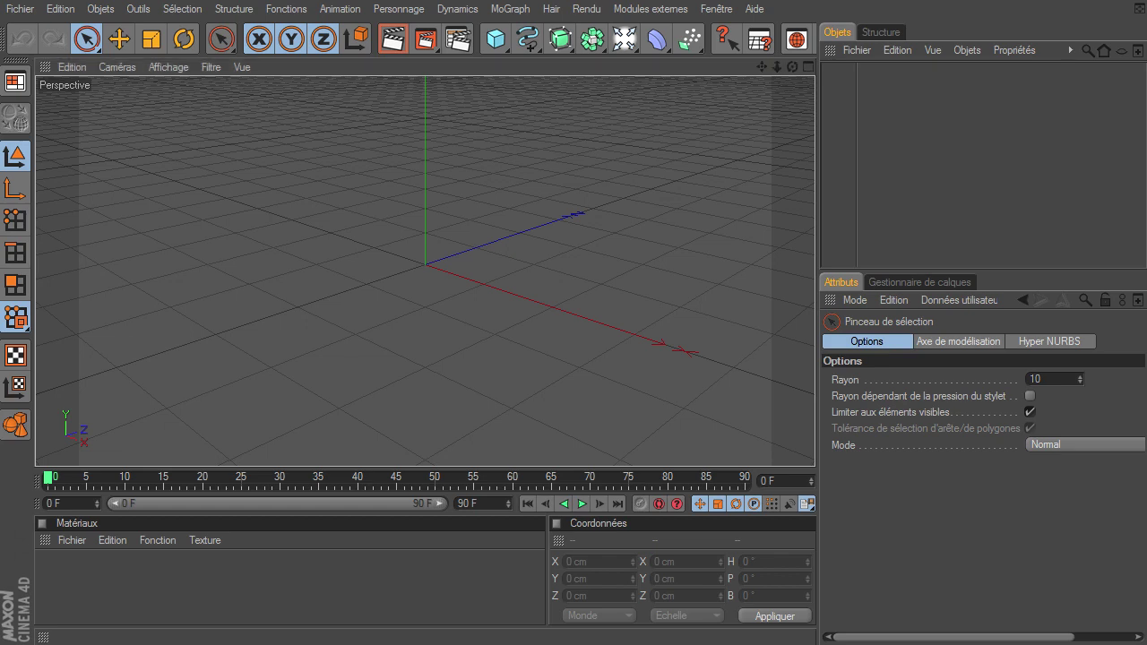
pyautogui.hotkey('alt', 'Tab')
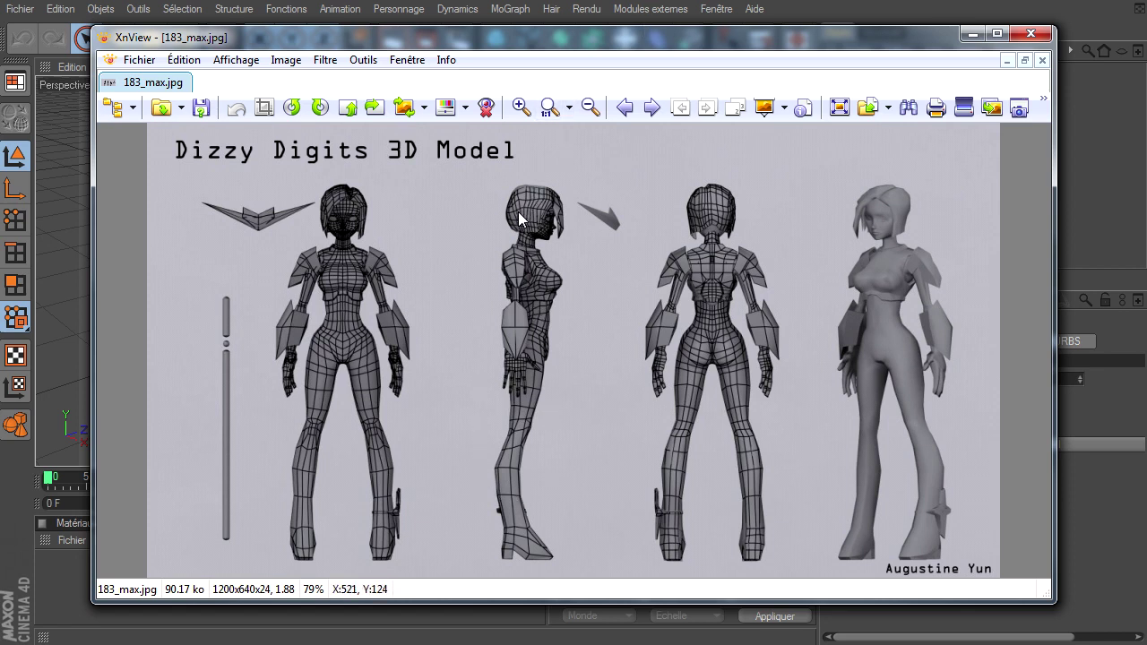
pyautogui.click(1030, 34)
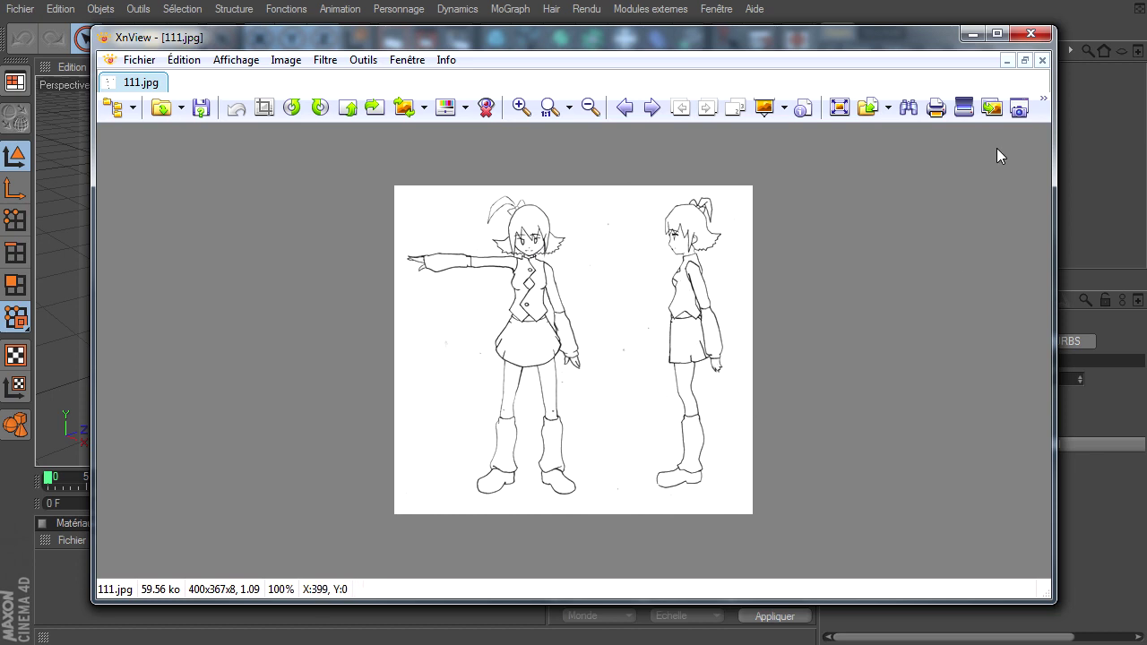
pyautogui.click(1029, 36)
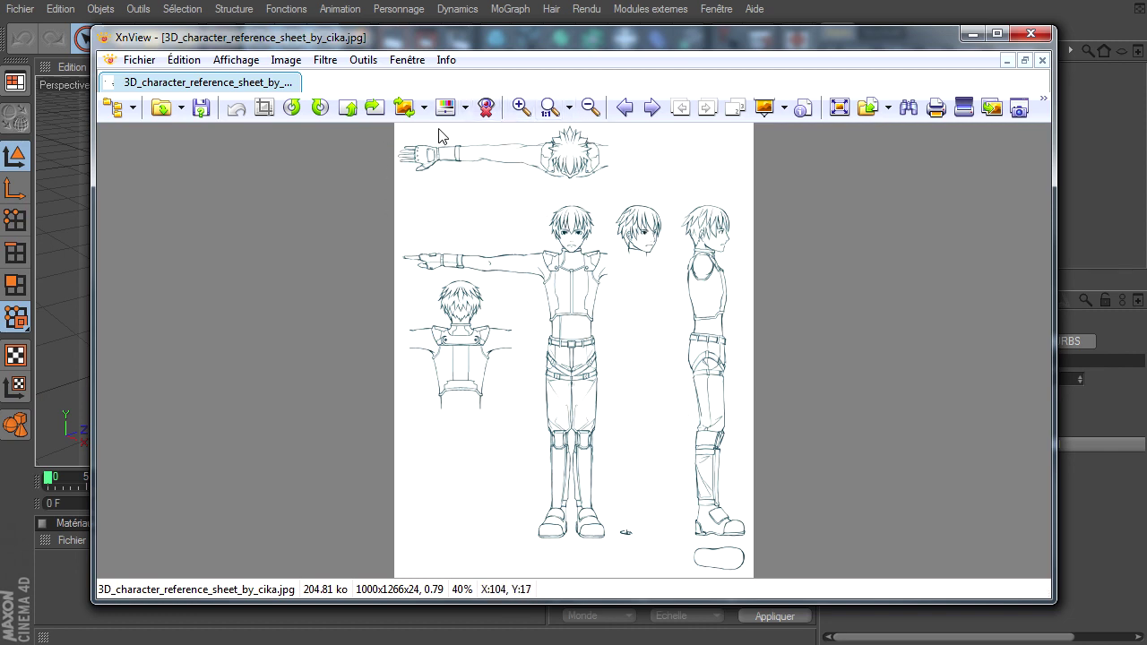
pyautogui.click(1030, 35)
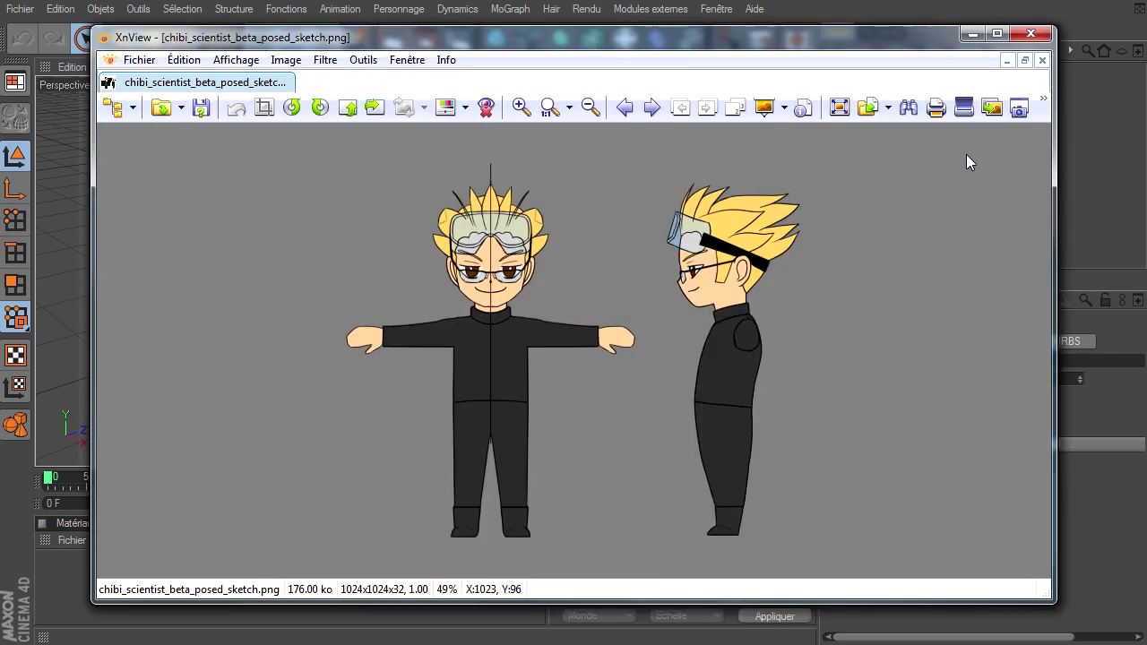
pyautogui.click(1030, 33)
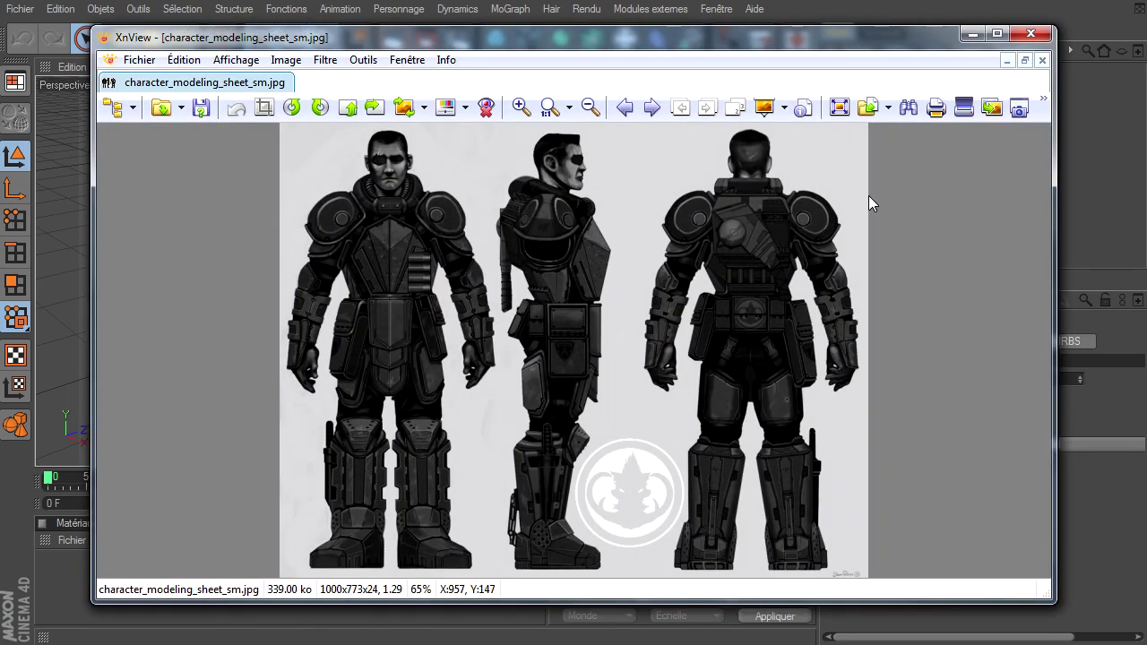
pyautogui.click(1031, 34)
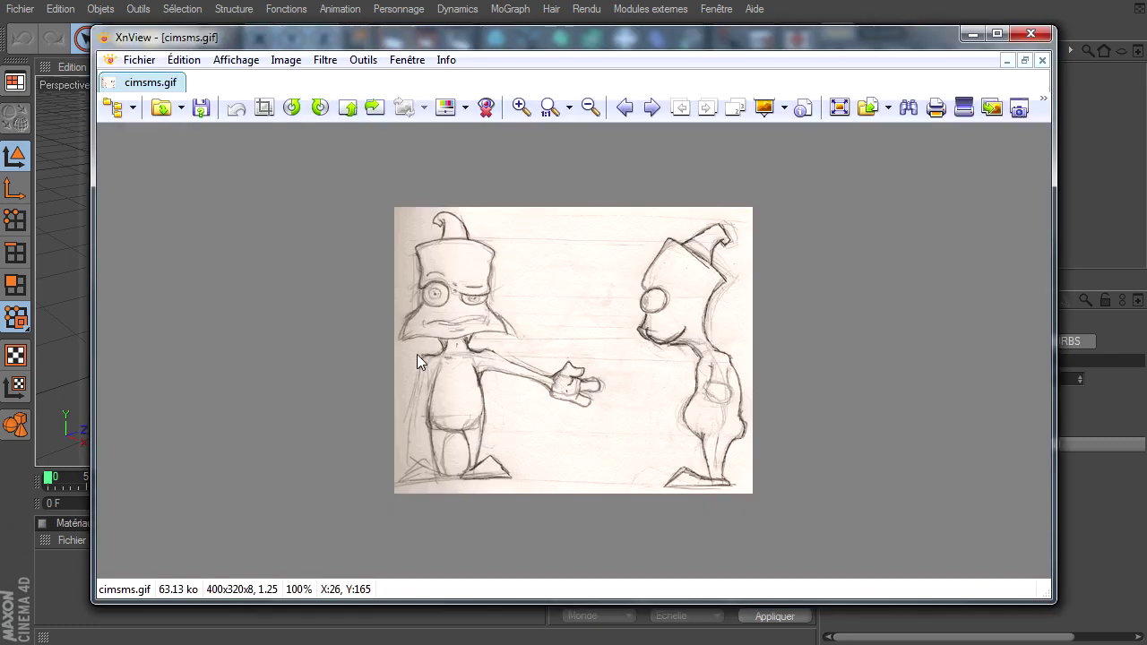
pyautogui.click(1031, 35)
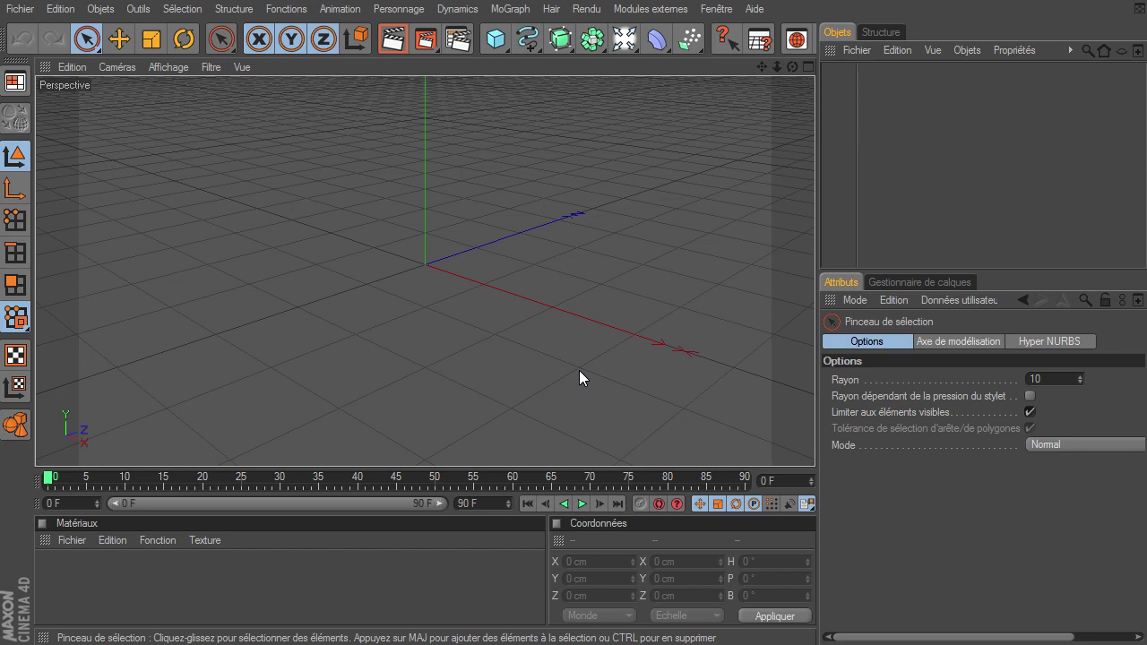
# - Use the four-view layout with Perspective in Gouraud lines and the front and side views in wireframe
pyautogui.click(806, 67)
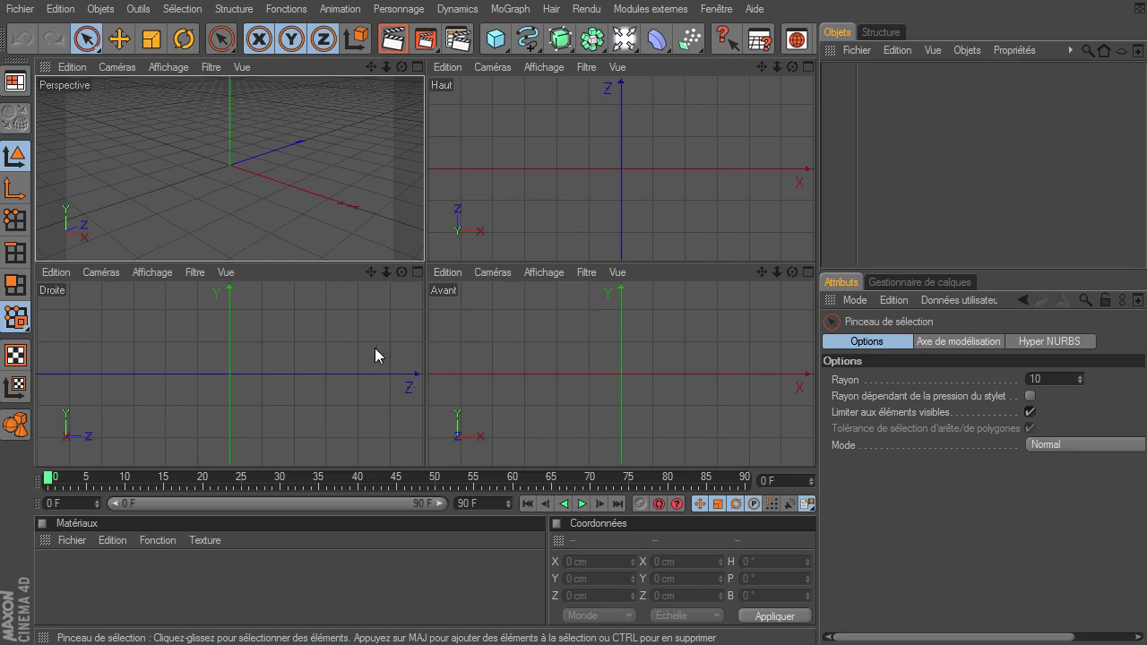
pyautogui.click(168, 67)
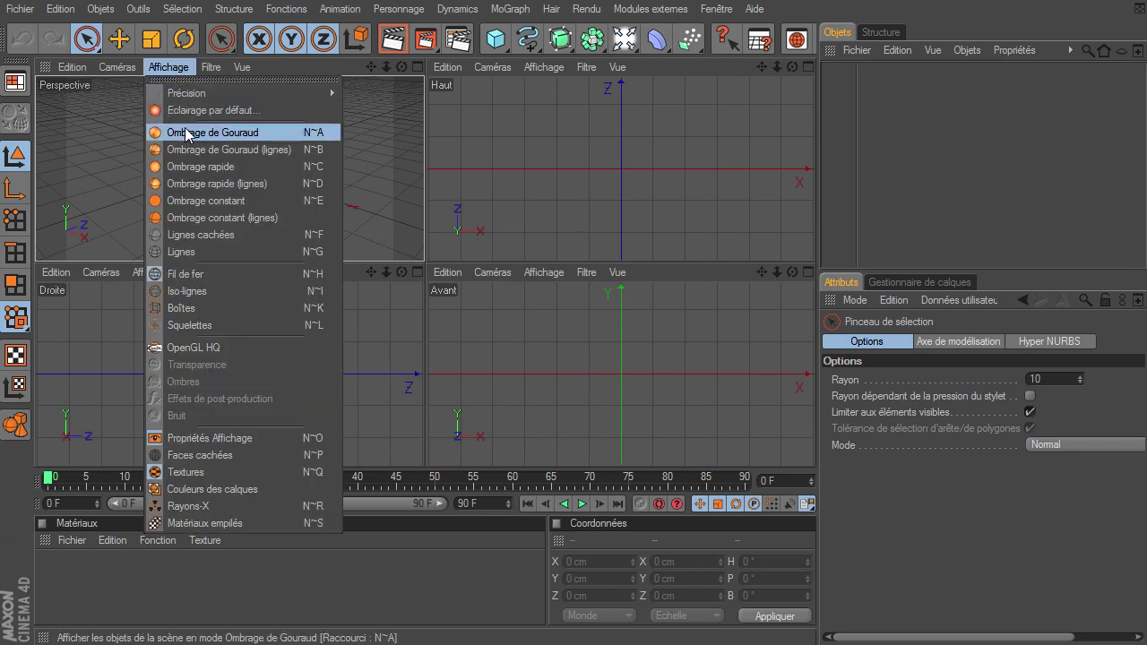
pyautogui.click(251, 150)
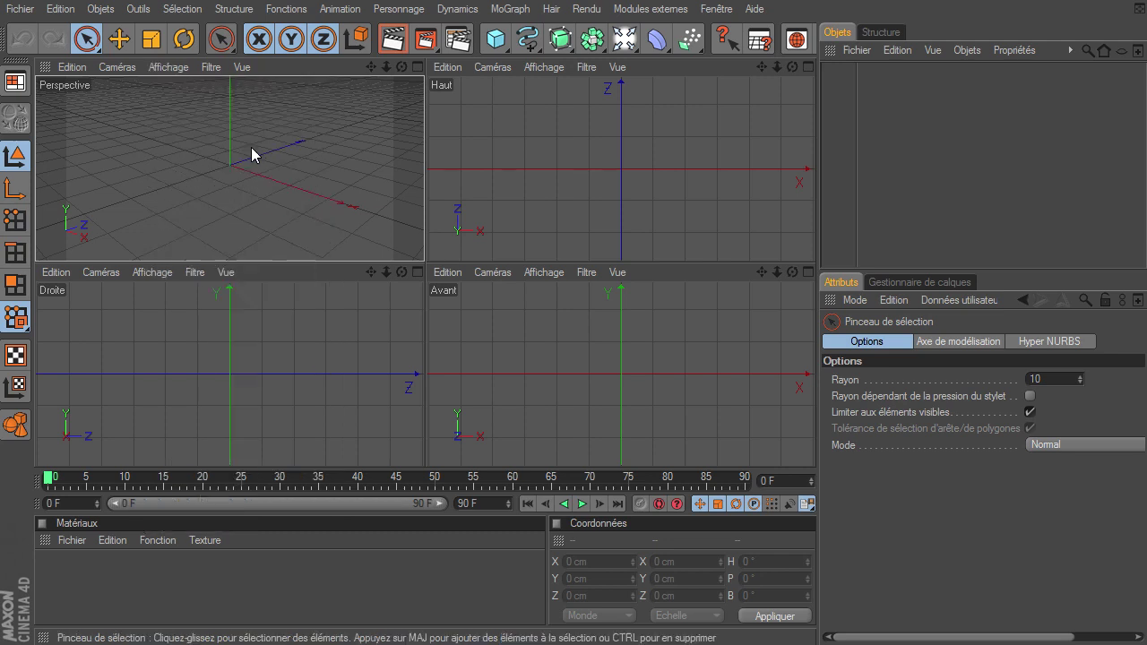
pyautogui.click(494, 385)
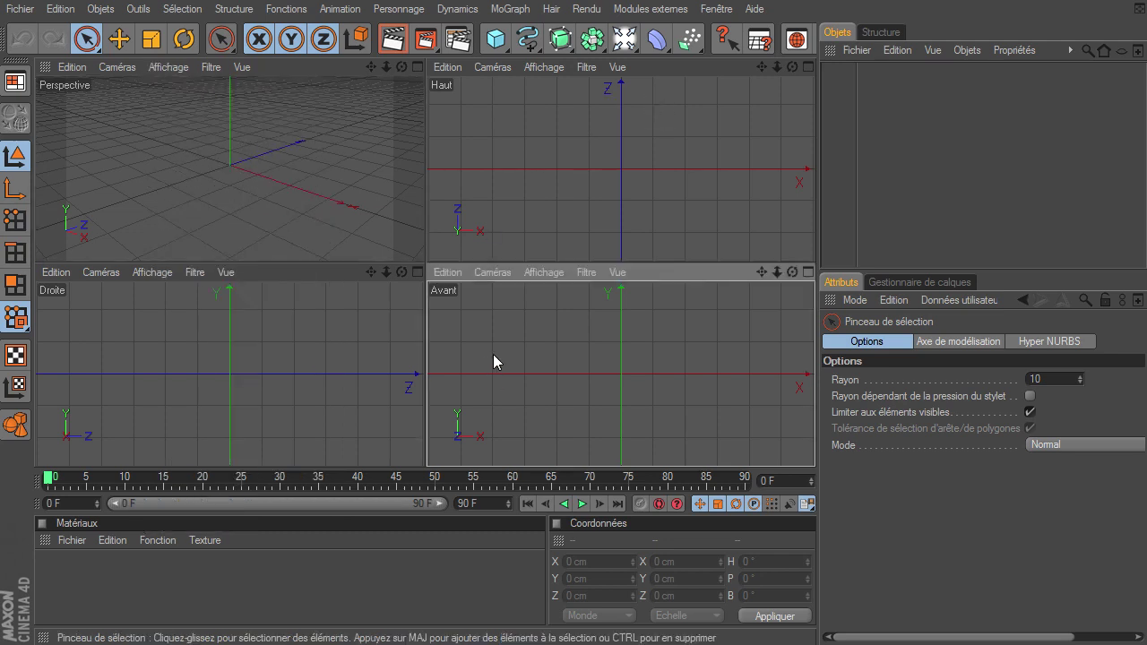
pyautogui.click(544, 272)
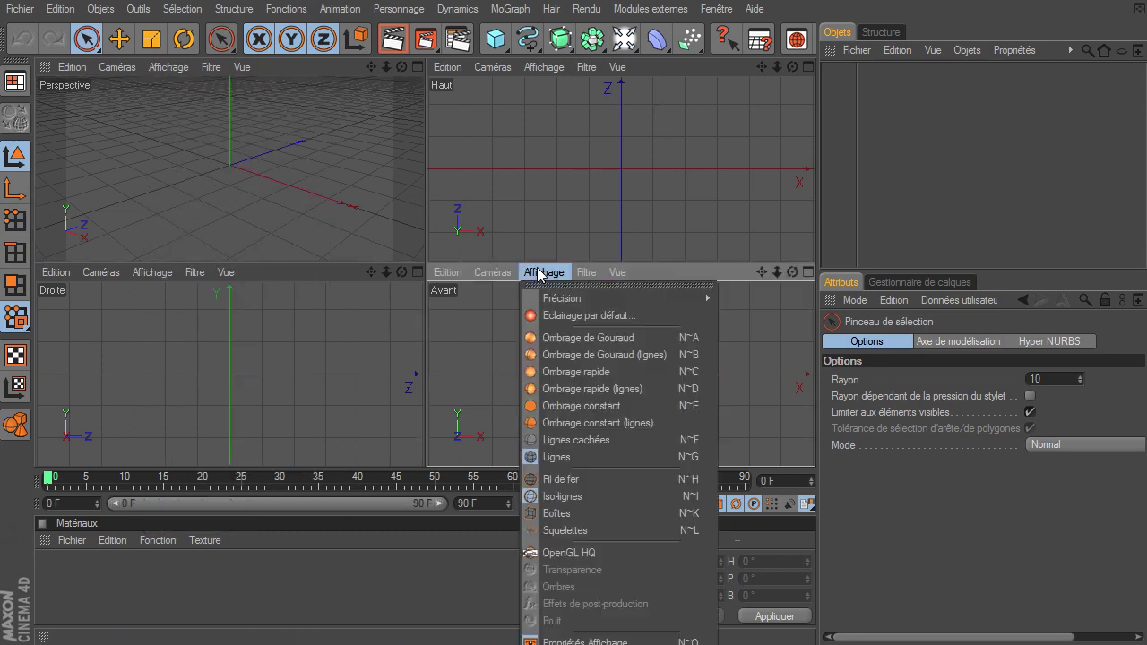
pyautogui.click(560, 480)
pyautogui.click(136, 273)
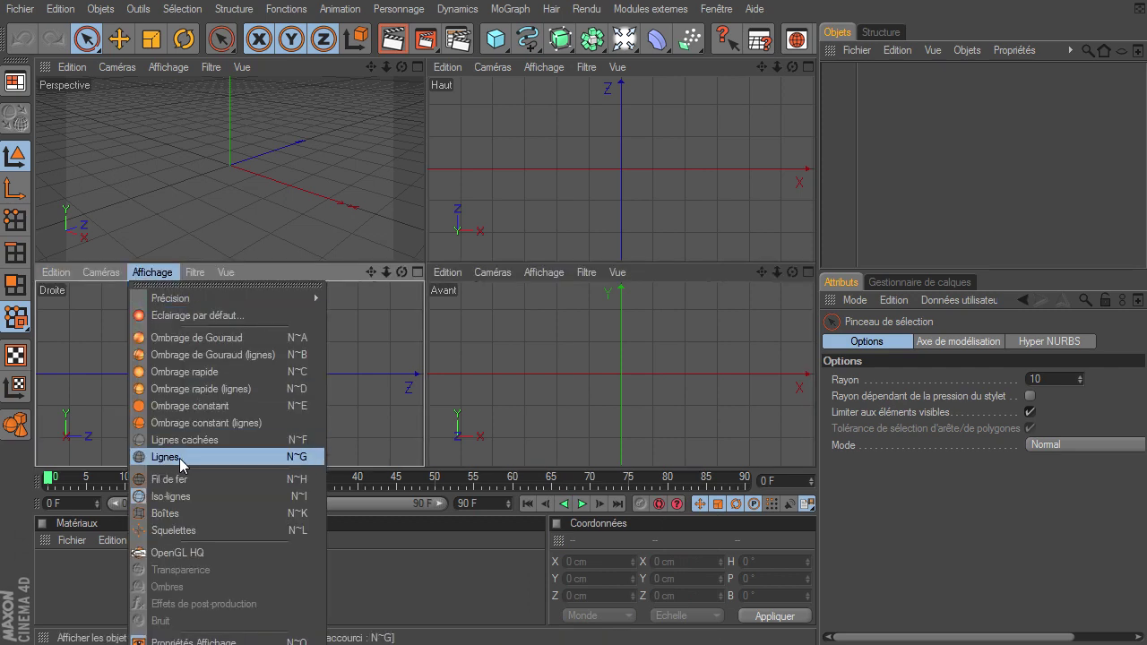
pyautogui.click(174, 479)
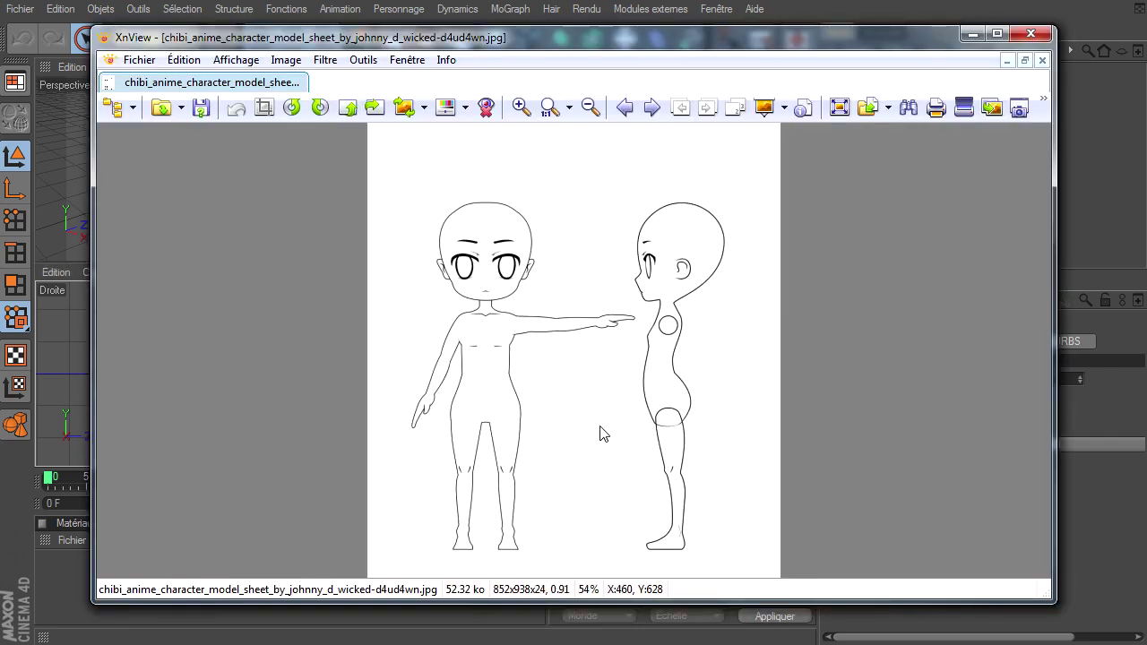
# - Close XnView and set the Avant view's background transparency to 60%
pyautogui.moveTo(728, 23); pyautogui.dragTo(731, 41)
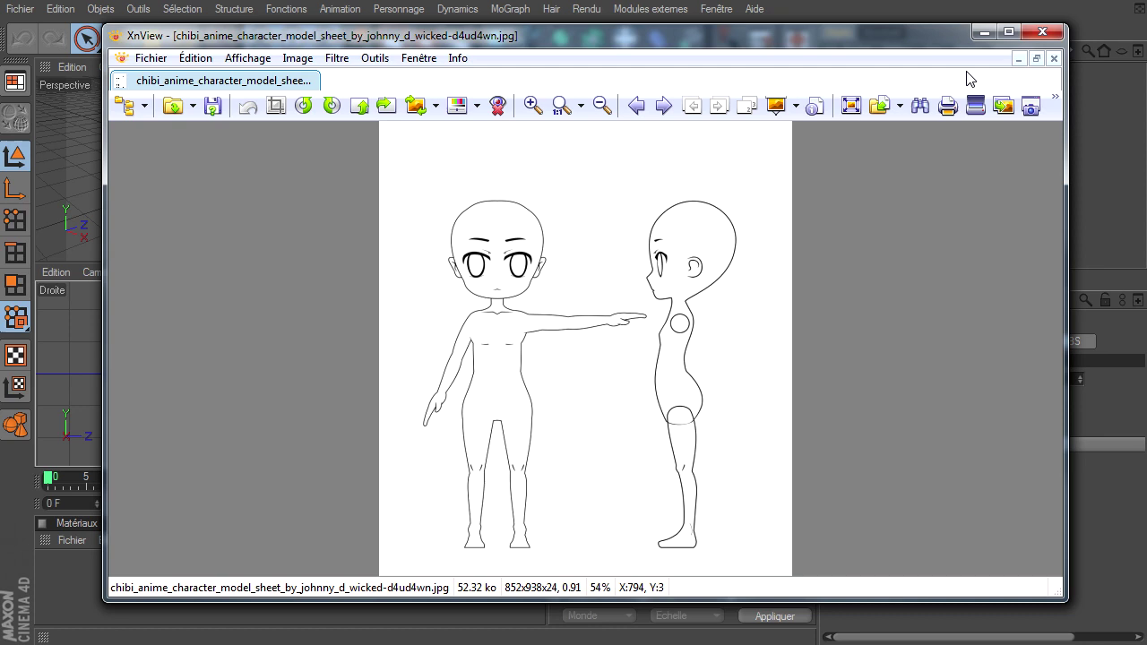
pyautogui.click(1042, 31)
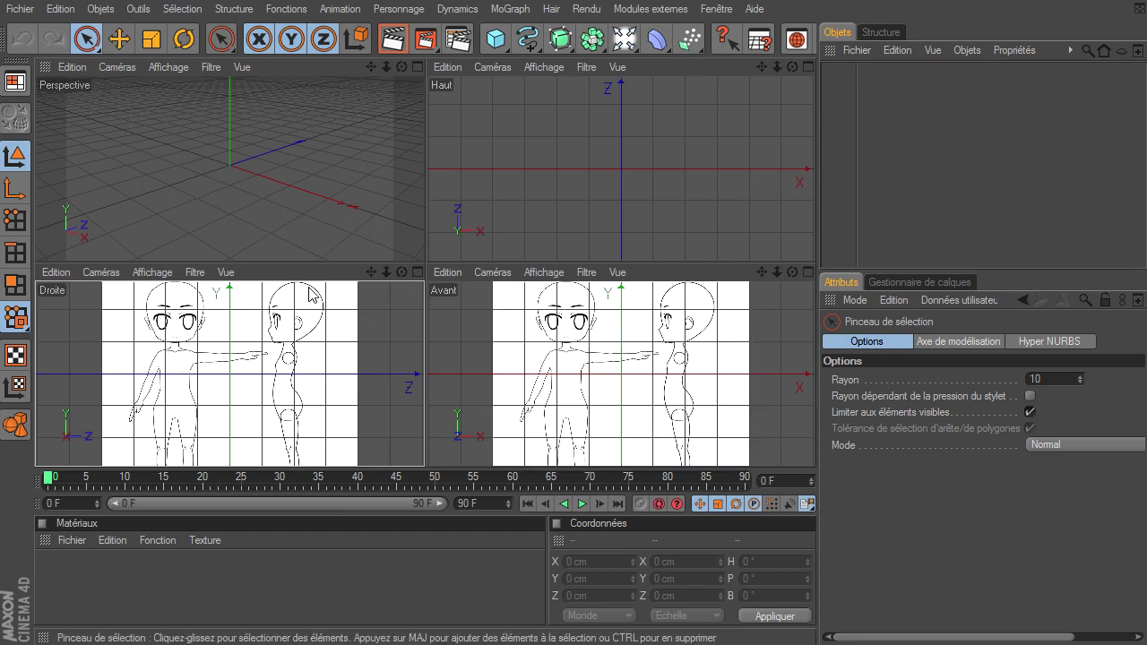
pyautogui.click(807, 271)
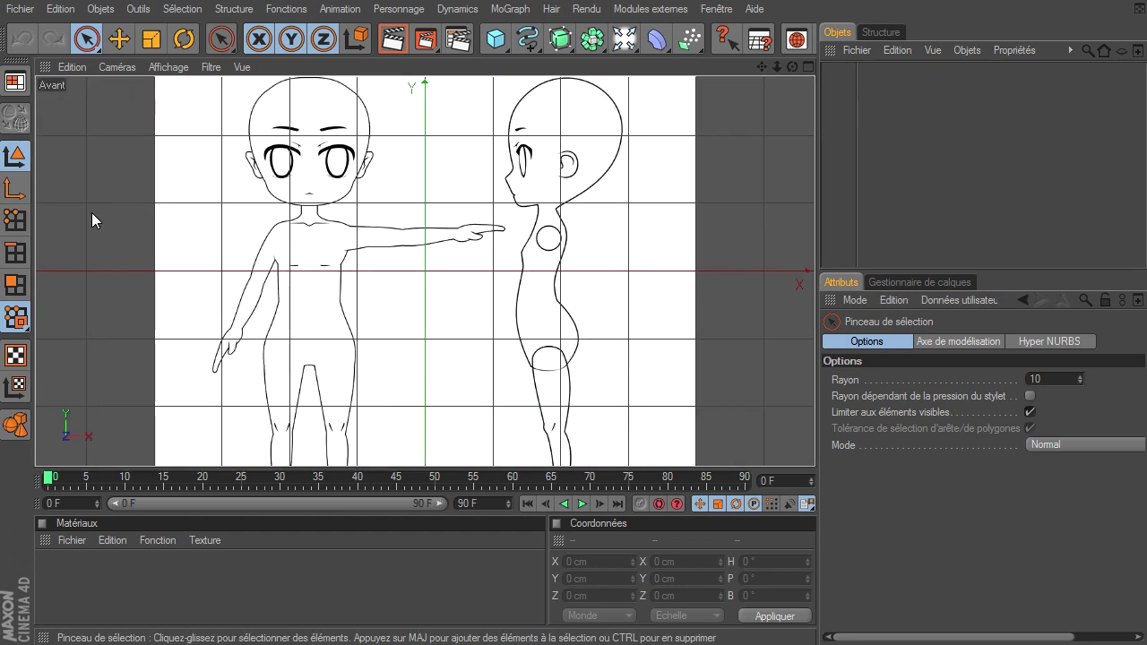
pyautogui.click(84, 67)
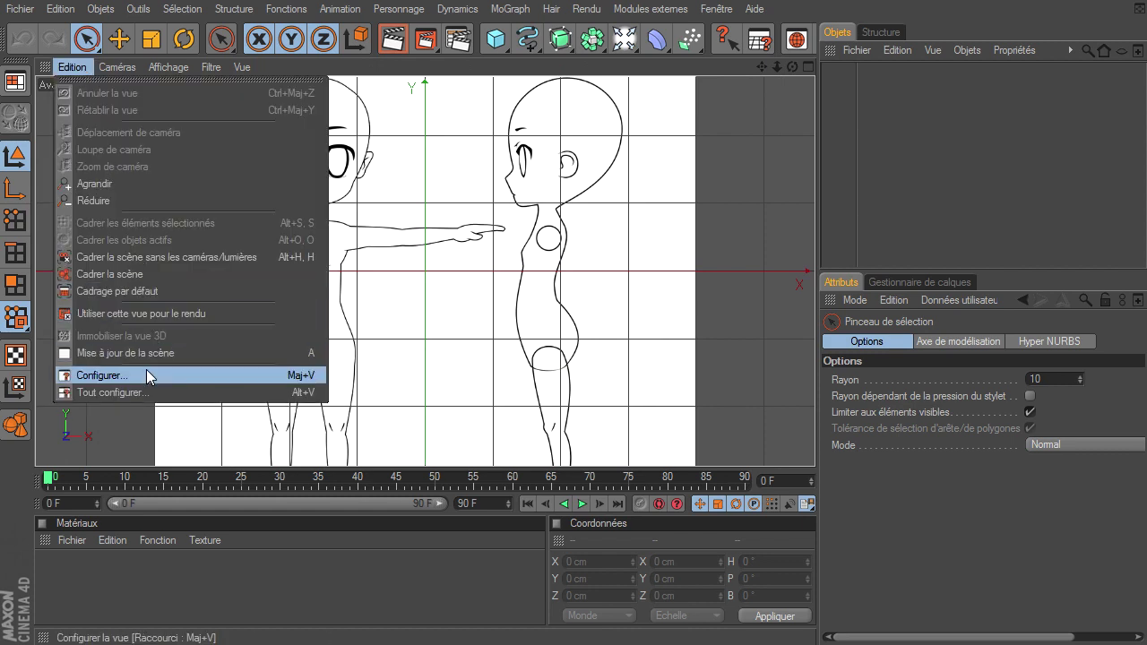
pyautogui.click(146, 375)
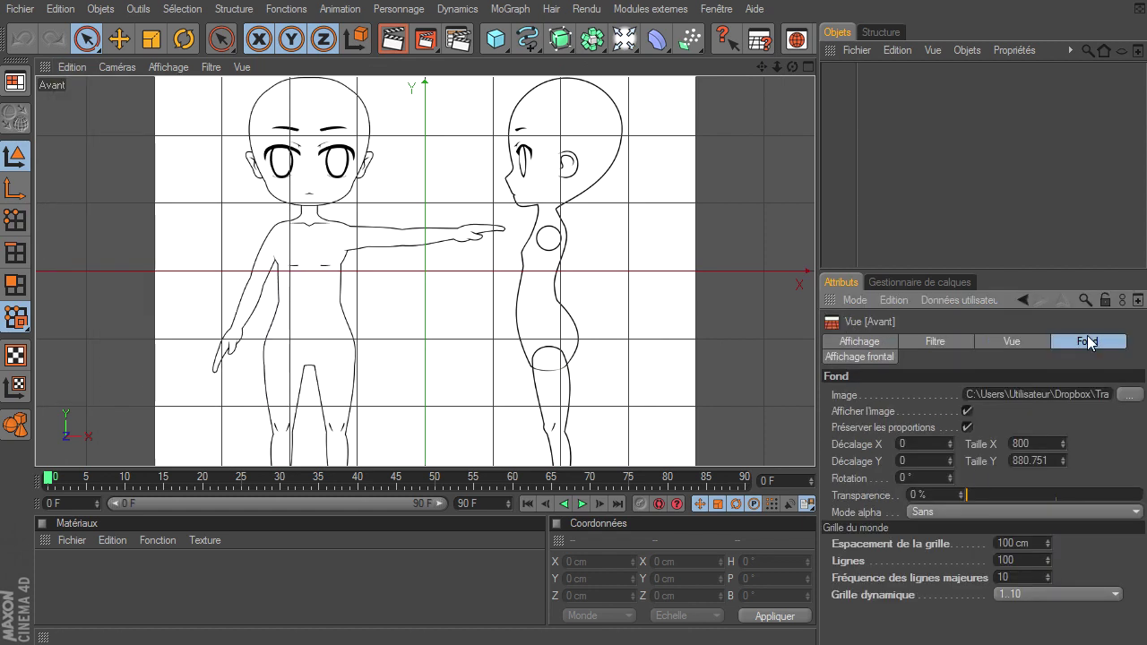
pyautogui.click(937, 493)
pyautogui.write('60')
pyautogui.press('Return')
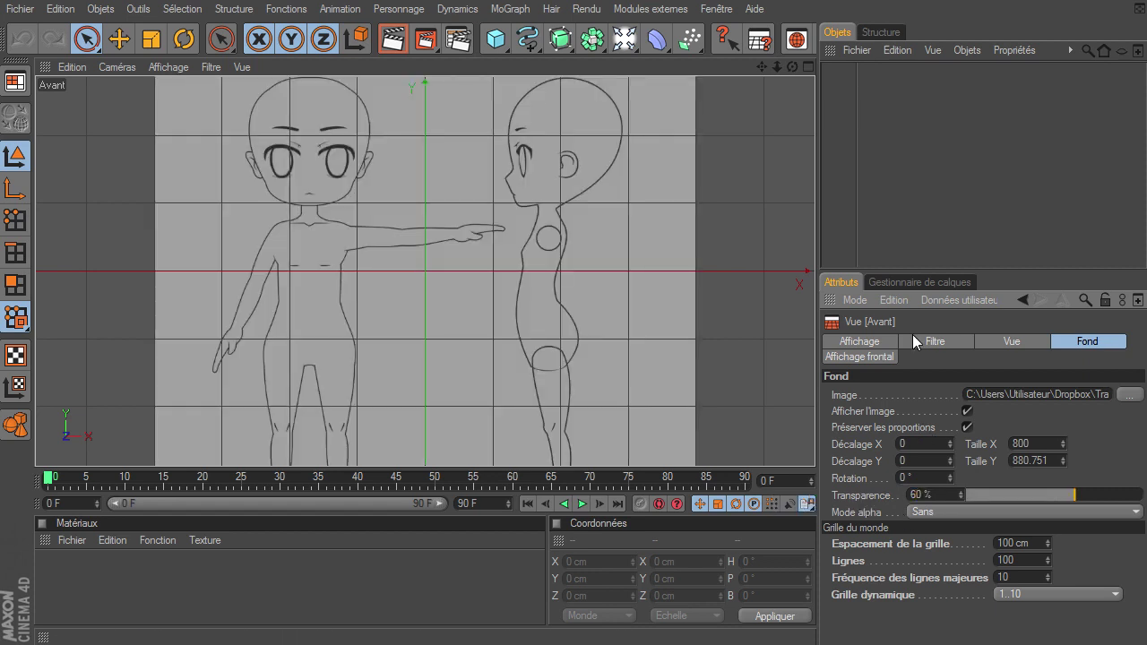
# - Set the Droite view's background transparency to 60% as well, then maximize Avant
pyautogui.click(806, 67)
pyautogui.click(355, 353)
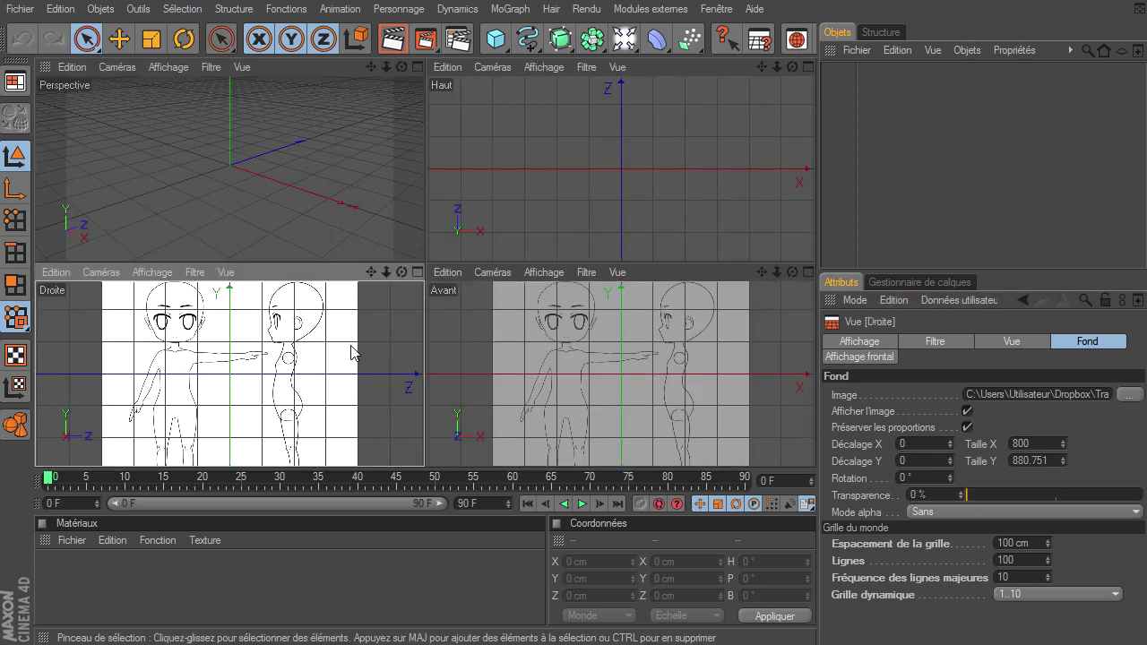
pyautogui.click(927, 494)
pyautogui.write('60')
pyautogui.press('Return')
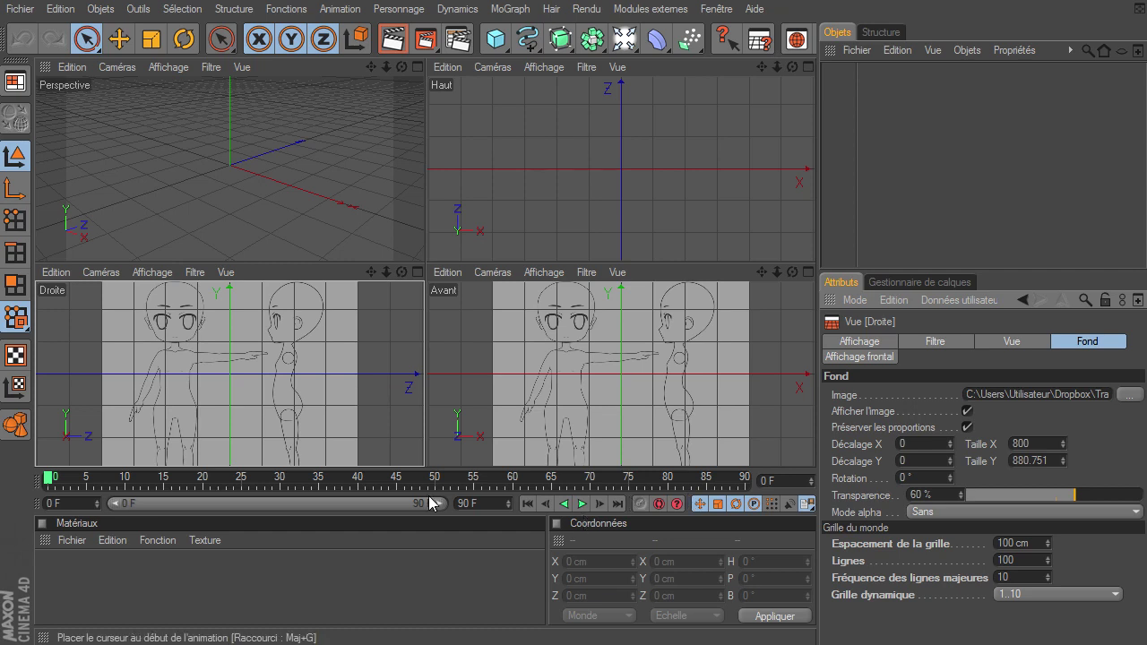
pyautogui.click(808, 271)
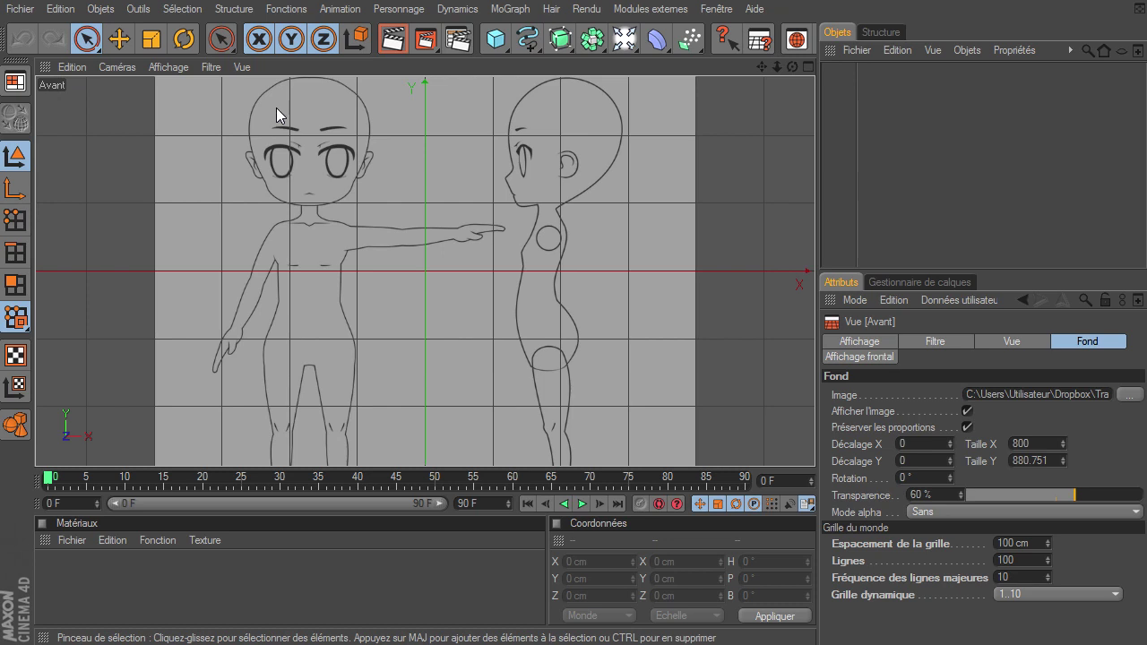
# - Set the Avant view background Décalage X to 171
pyautogui.click(935, 444)
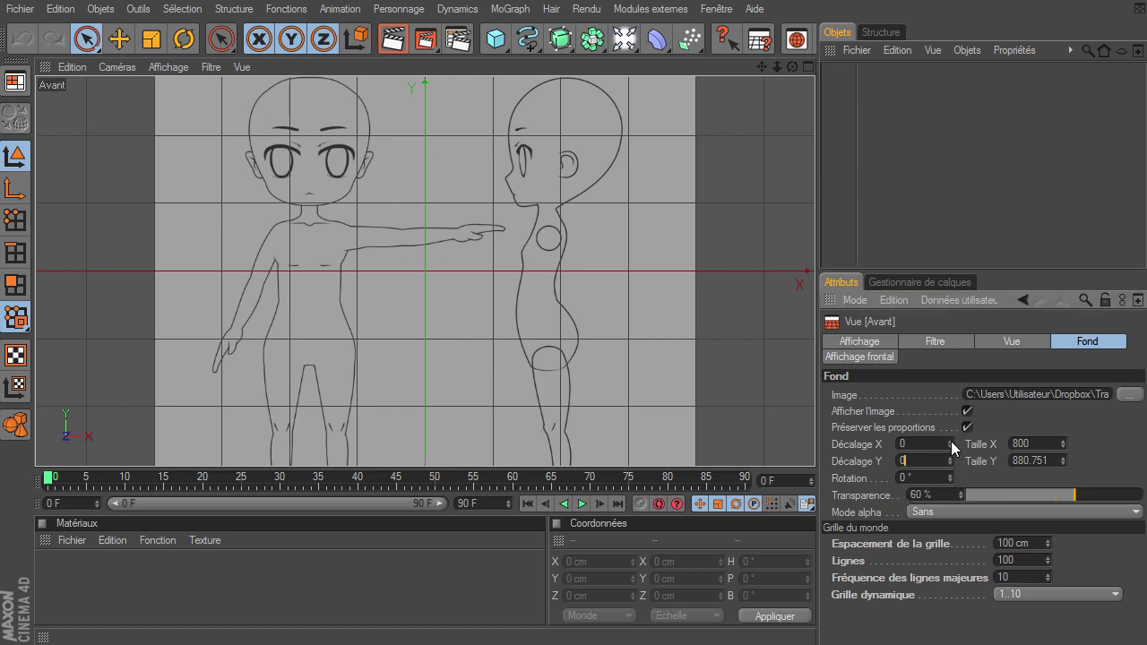
pyautogui.moveTo(950, 441); pyautogui.dragTo(950, 440)
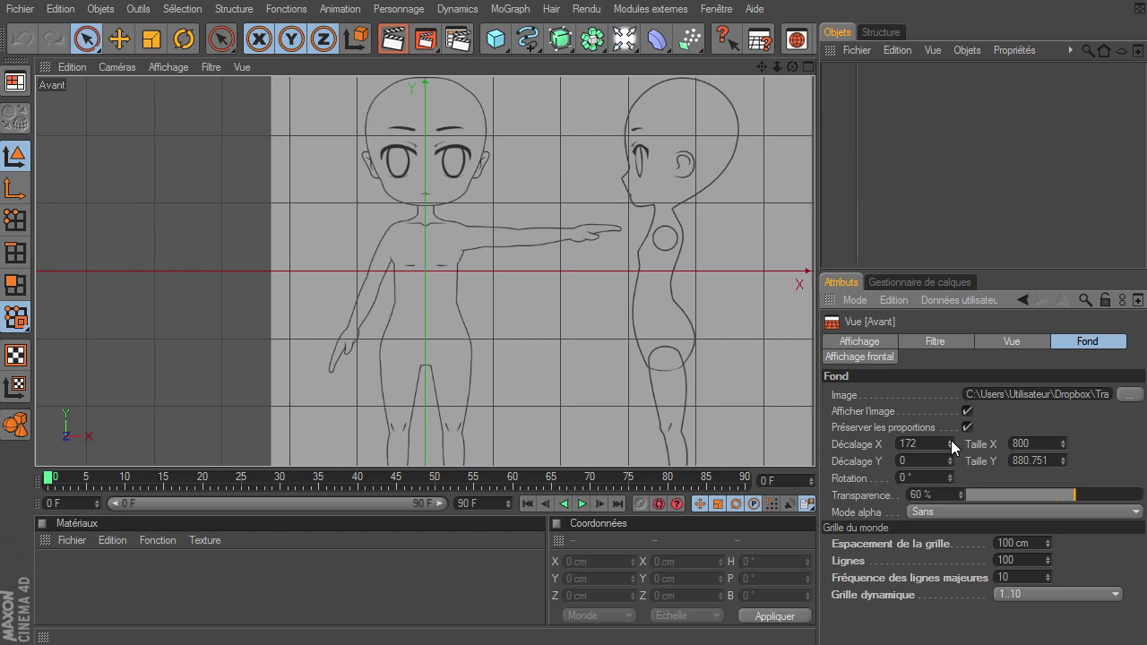
pyautogui.click(949, 449)
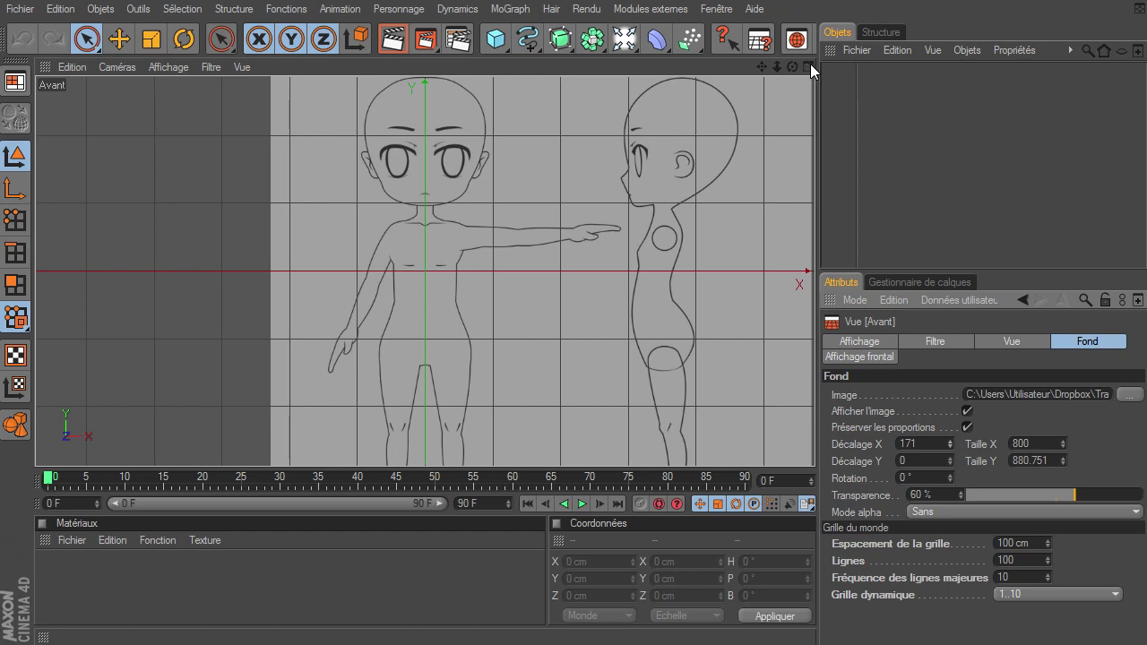
# - Set the Droite view background Décalage X to -184, then show the whole figure in Avant
pyautogui.click(808, 66)
pyautogui.click(417, 272)
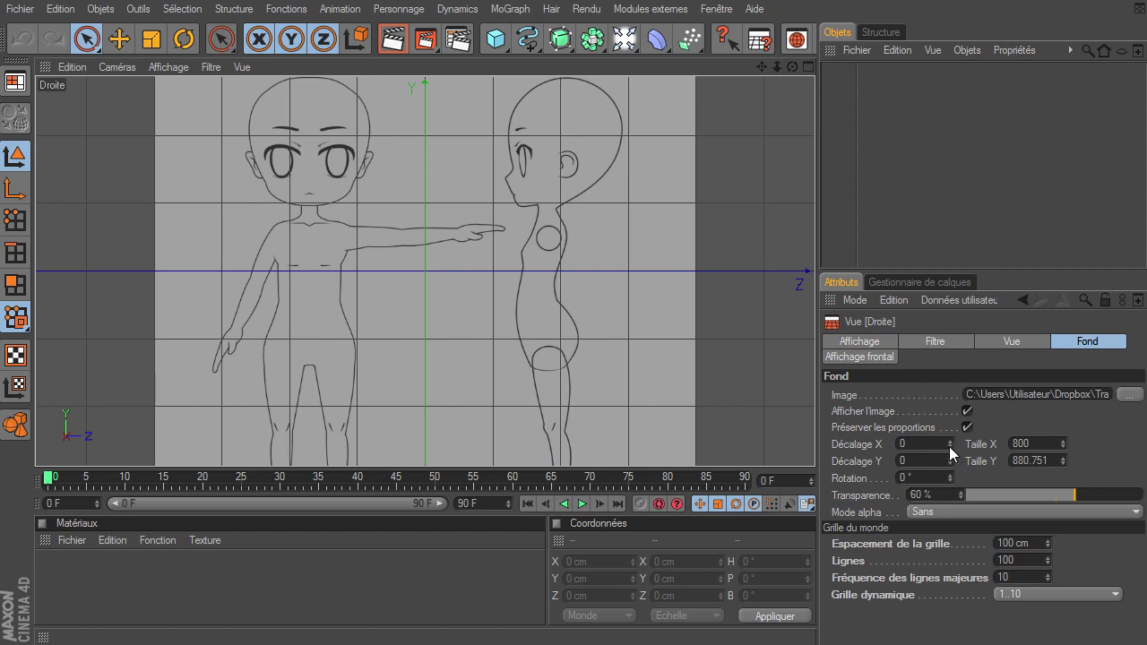
pyautogui.moveTo(951, 449); pyautogui.dragTo(951, 449)
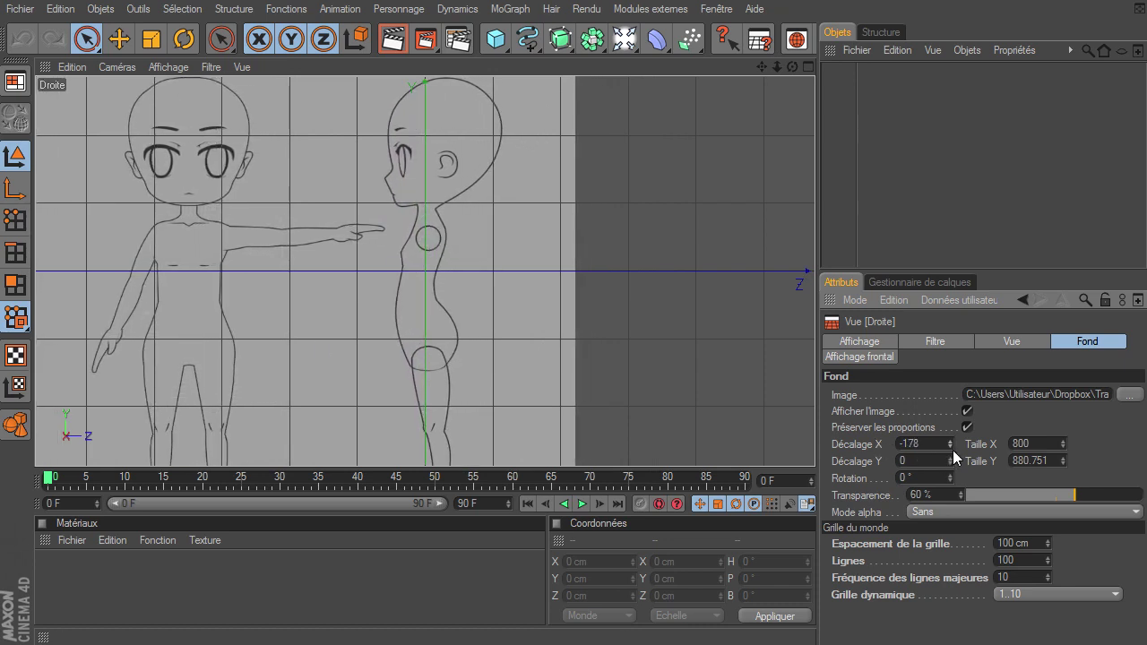
pyautogui.moveTo(949, 447); pyautogui.dragTo(950, 448)
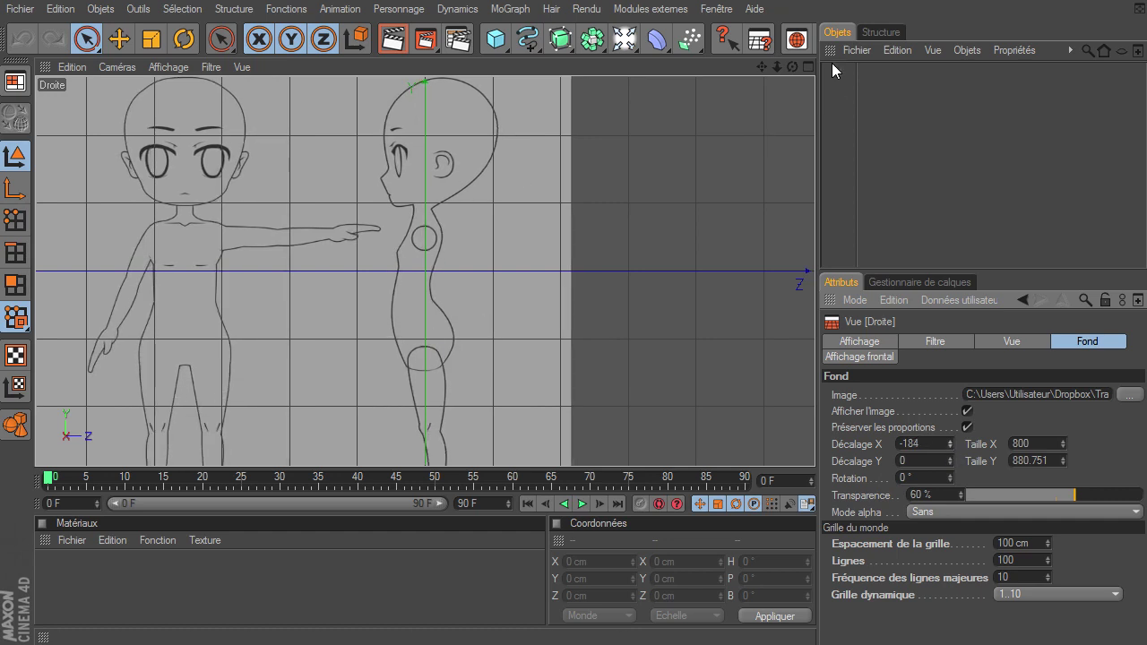
pyautogui.click(805, 68)
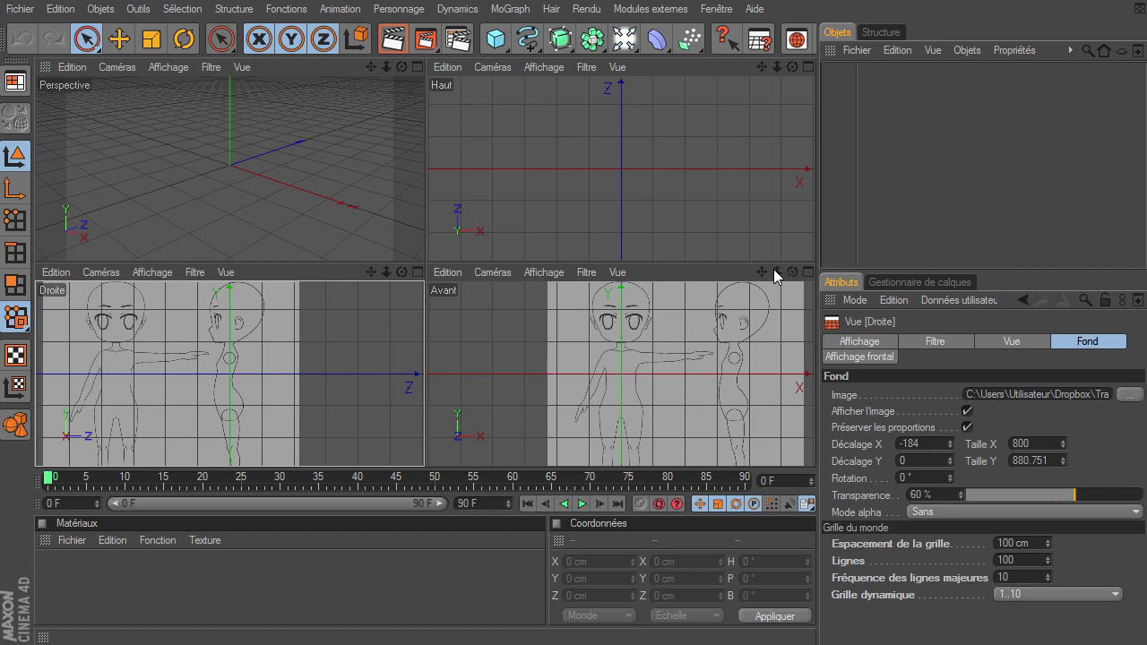
pyautogui.click(807, 272)
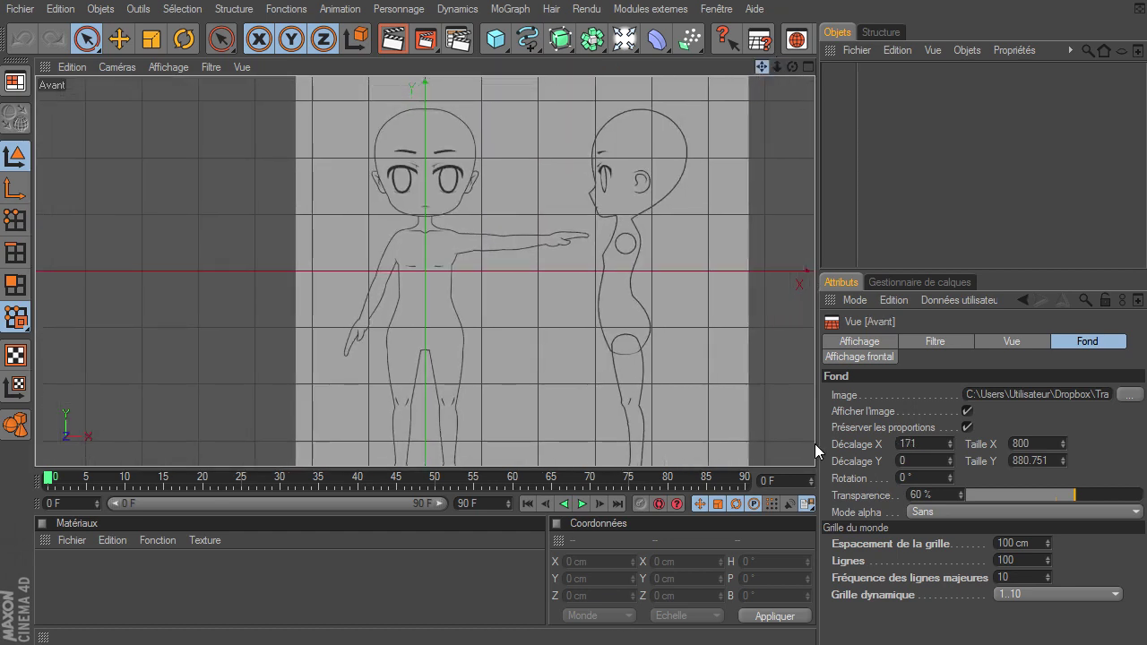
pyautogui.moveTo(760, 66); pyautogui.dragTo(779, 54)
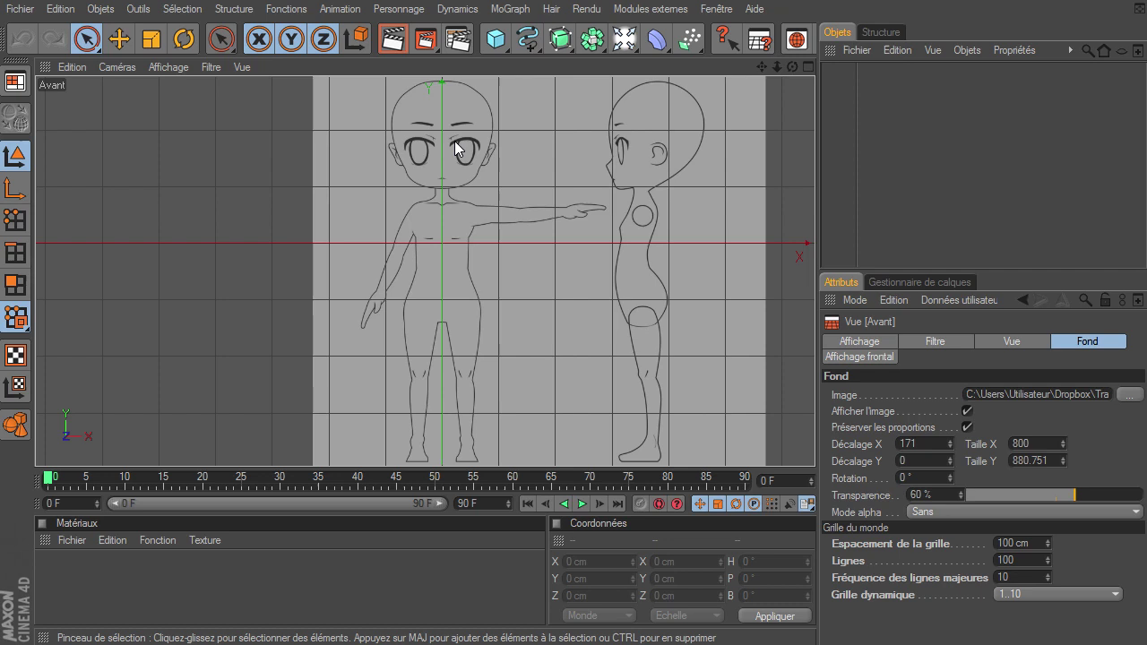
# - Add a Cylindre primitive with Couvercles (caps) turned off
pyautogui.click(499, 42)
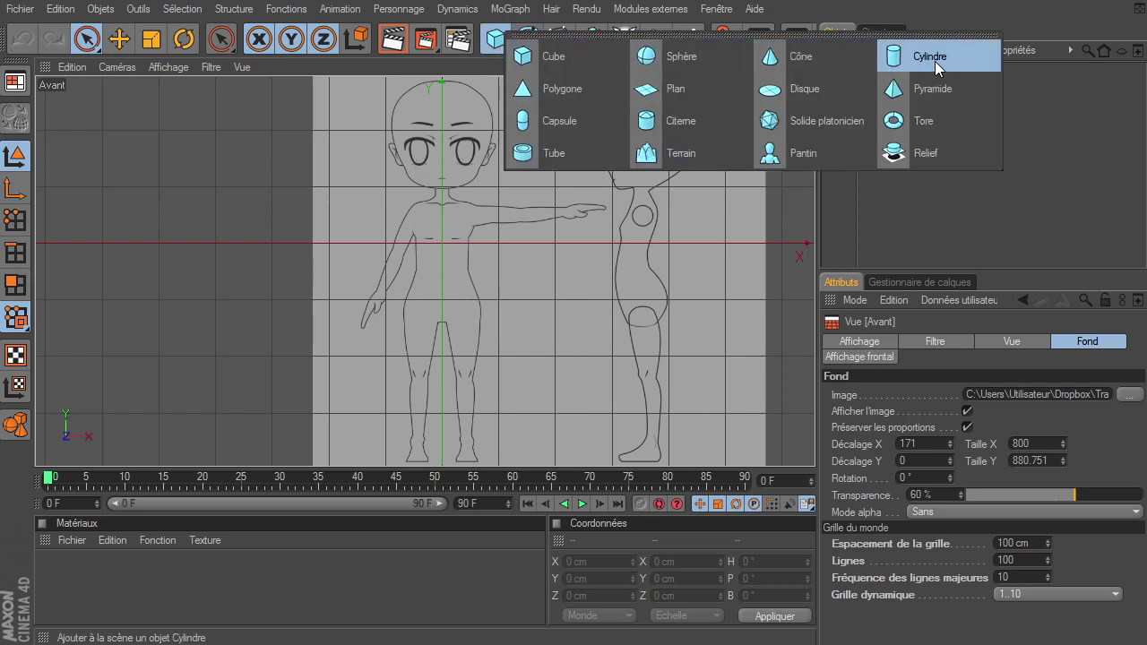
pyautogui.click(934, 61)
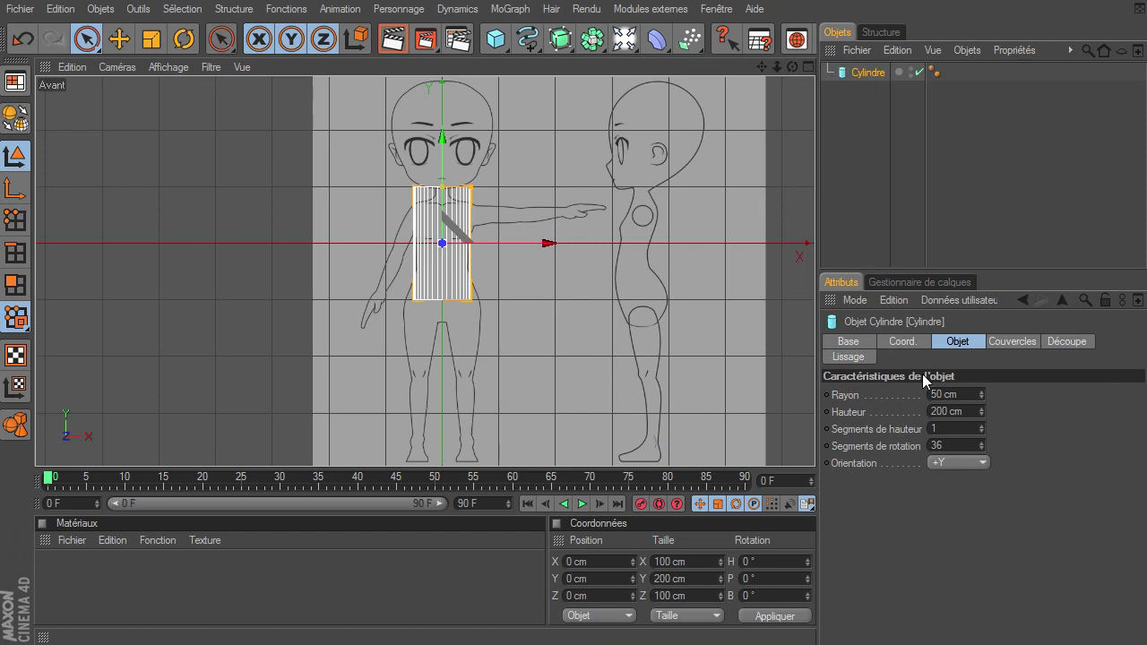
pyautogui.click(1009, 344)
pyautogui.click(887, 394)
pyautogui.click(957, 342)
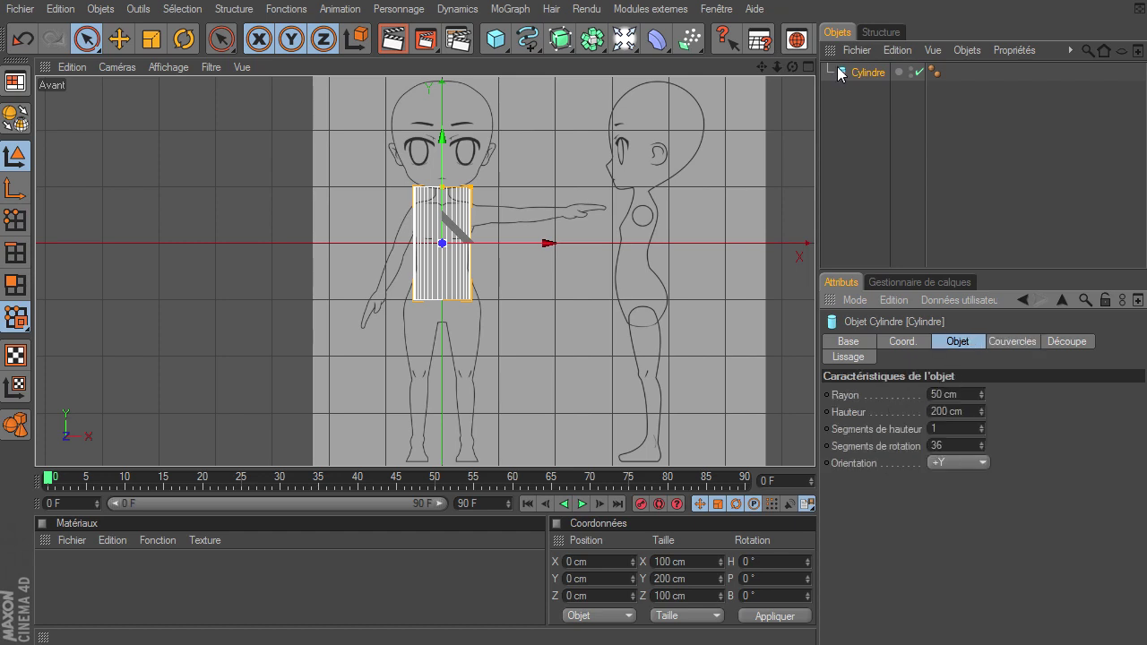
pyautogui.click(808, 67)
pyautogui.moveTo(403, 69); pyautogui.dragTo(423, 261)
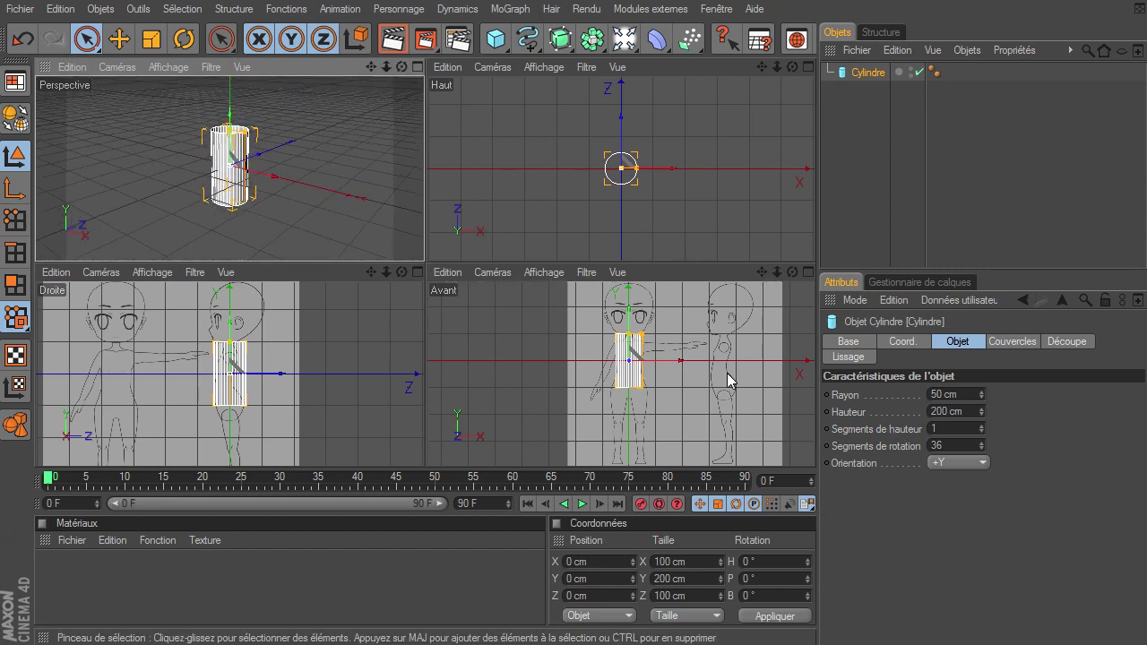
# - Give the cylinder 16 rotation segments and lower it to Y -22.691 cm over the torso
pyautogui.click(808, 272)
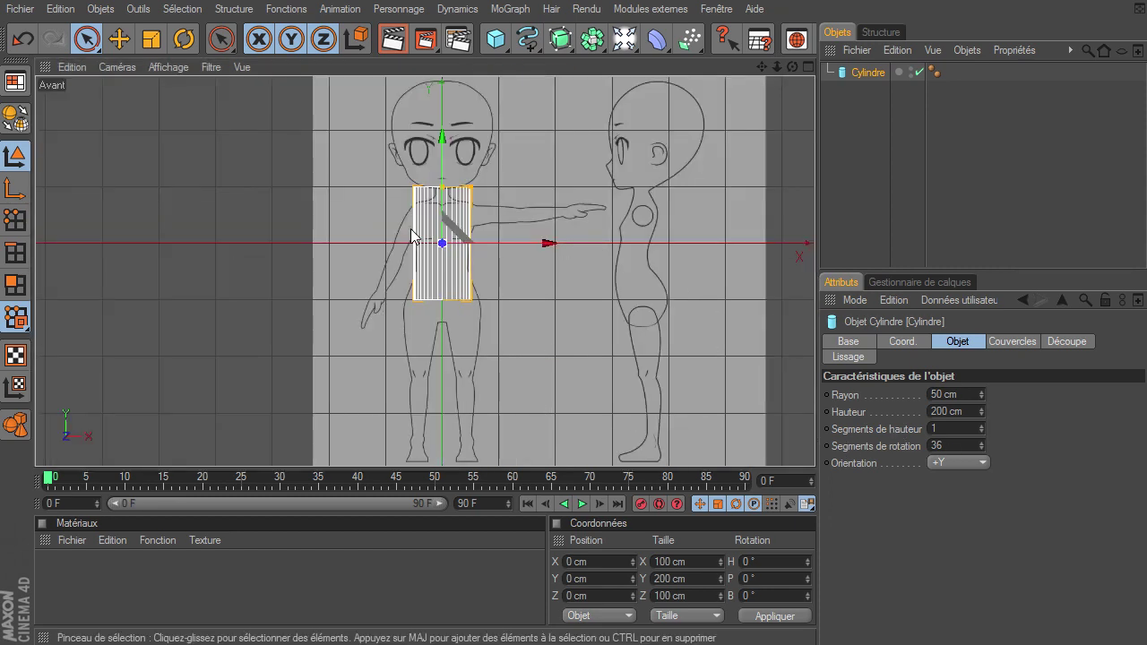
pyautogui.click(962, 446)
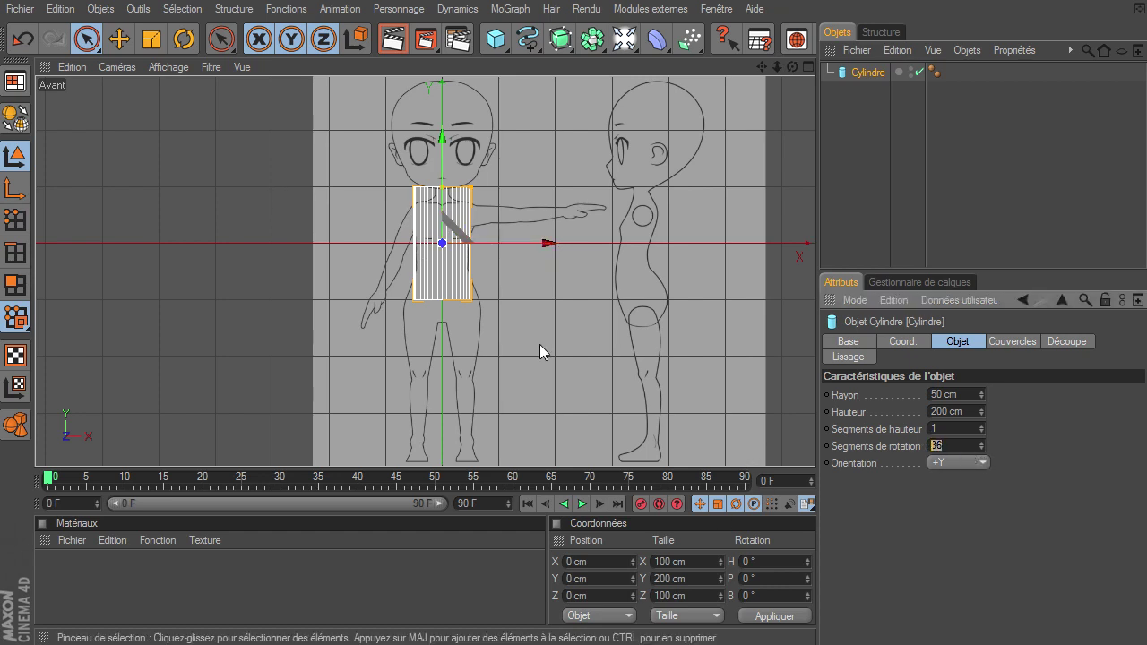
pyautogui.write('16')
pyautogui.press('Return')
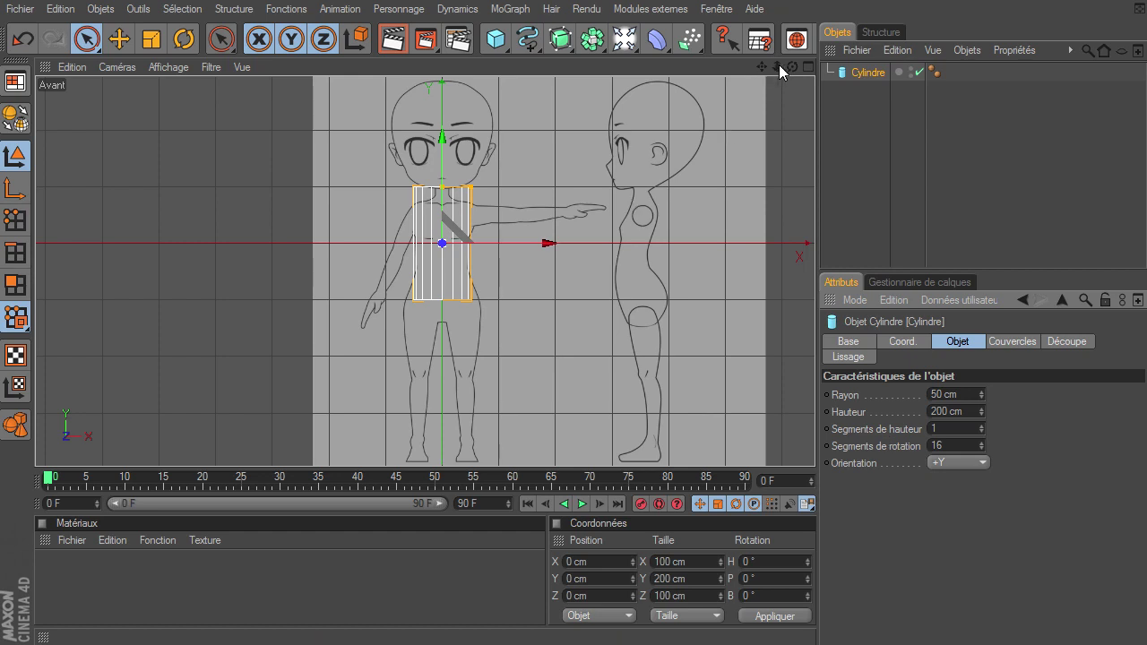
pyautogui.moveTo(777, 66); pyautogui.dragTo(833, 448)
pyautogui.moveTo(454, 139); pyautogui.dragTo(454, 143)
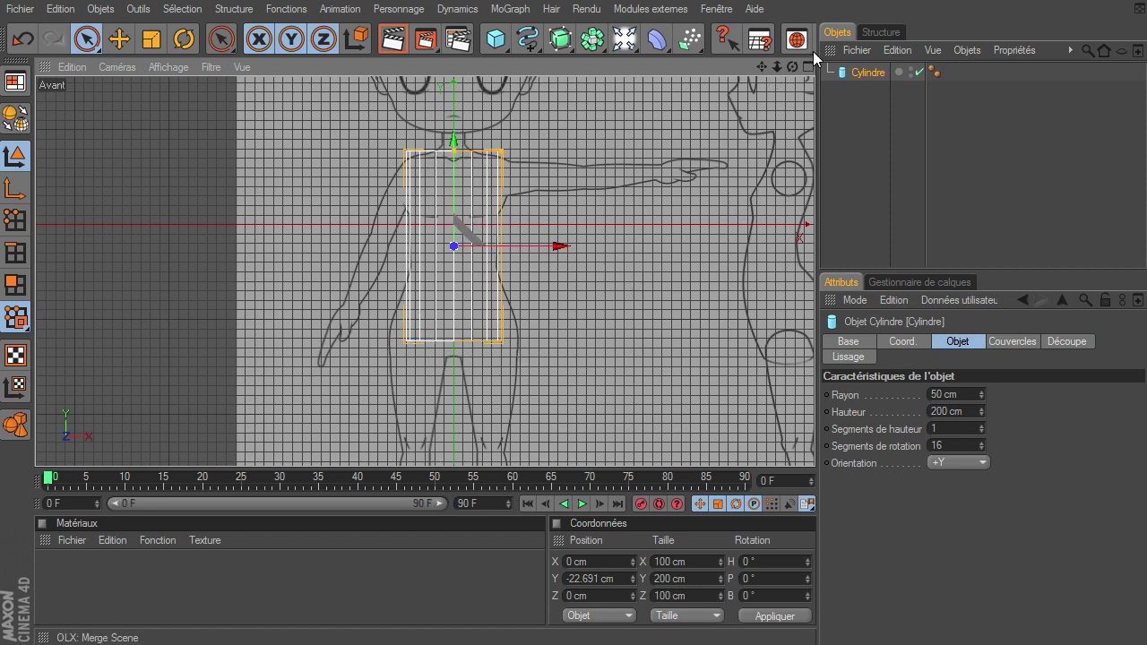
pyautogui.moveTo(777, 68)
pyautogui.mouseDown()
pyautogui.moveTo(814, 444)
pyautogui.moveTo(764, 215)
pyautogui.mouseUp()
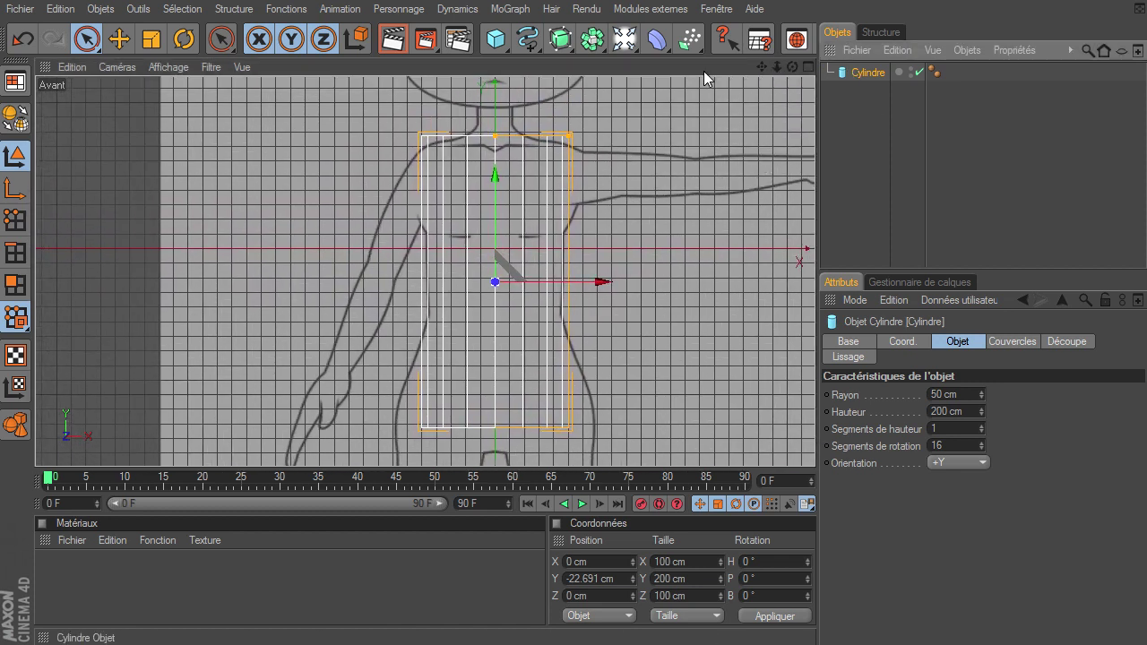
# - Make the cylinder editable and set the Knife tool to Boucle (loop) mode
pyautogui.click(15, 117)
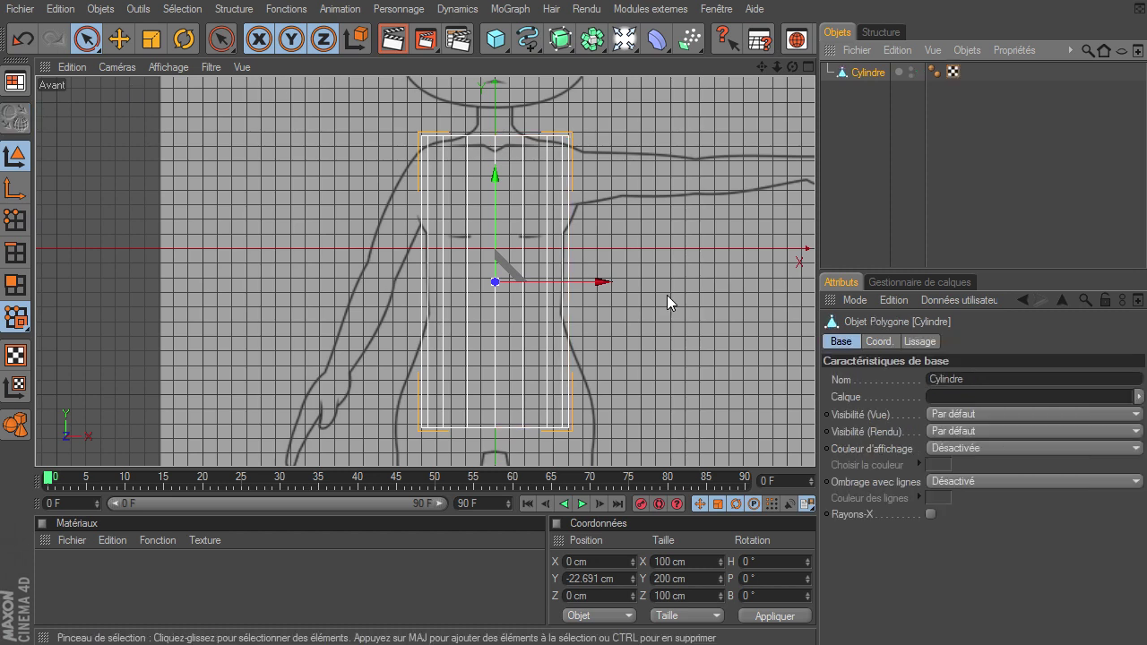
pyautogui.click(15, 287)
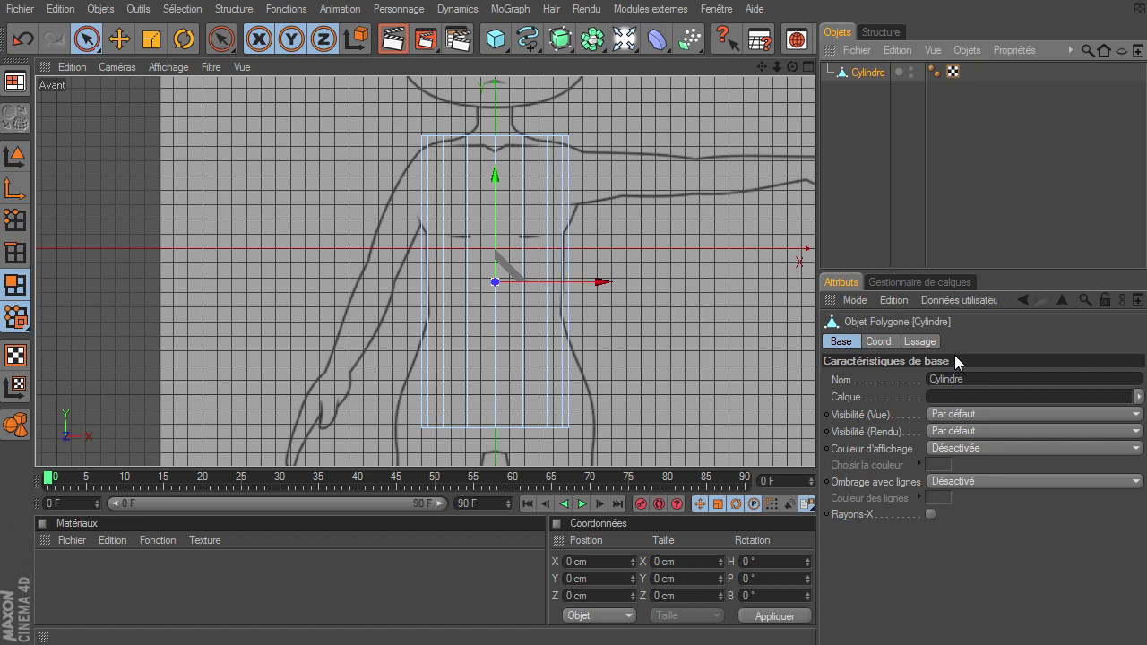
pyautogui.press('k')
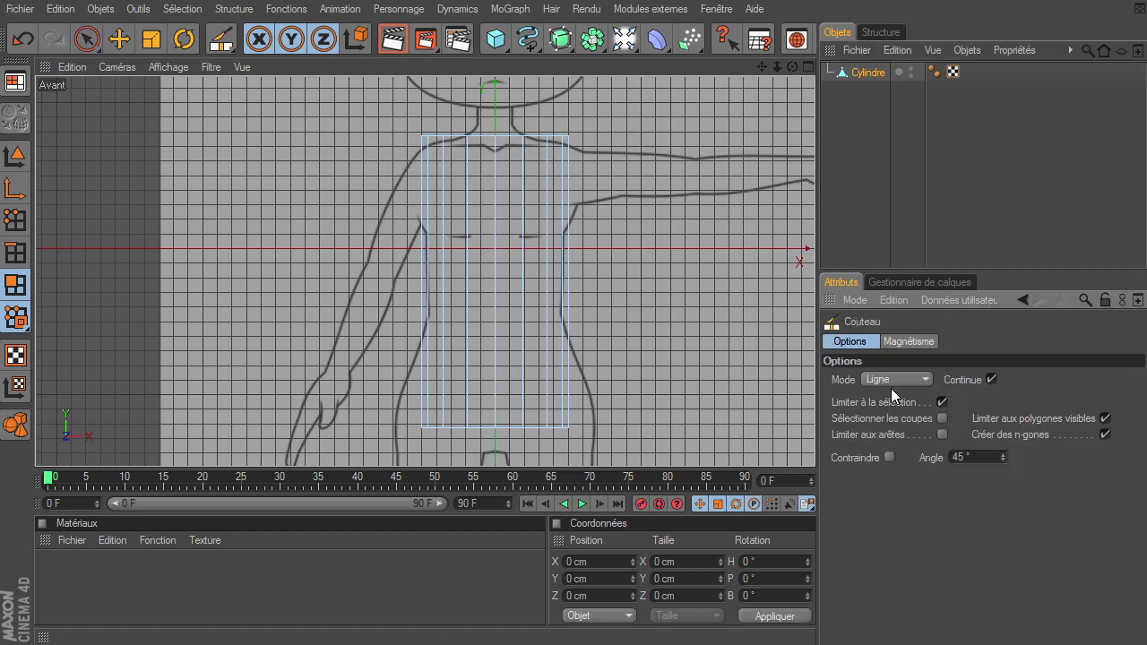
pyautogui.click(896, 380)
pyautogui.click(885, 448)
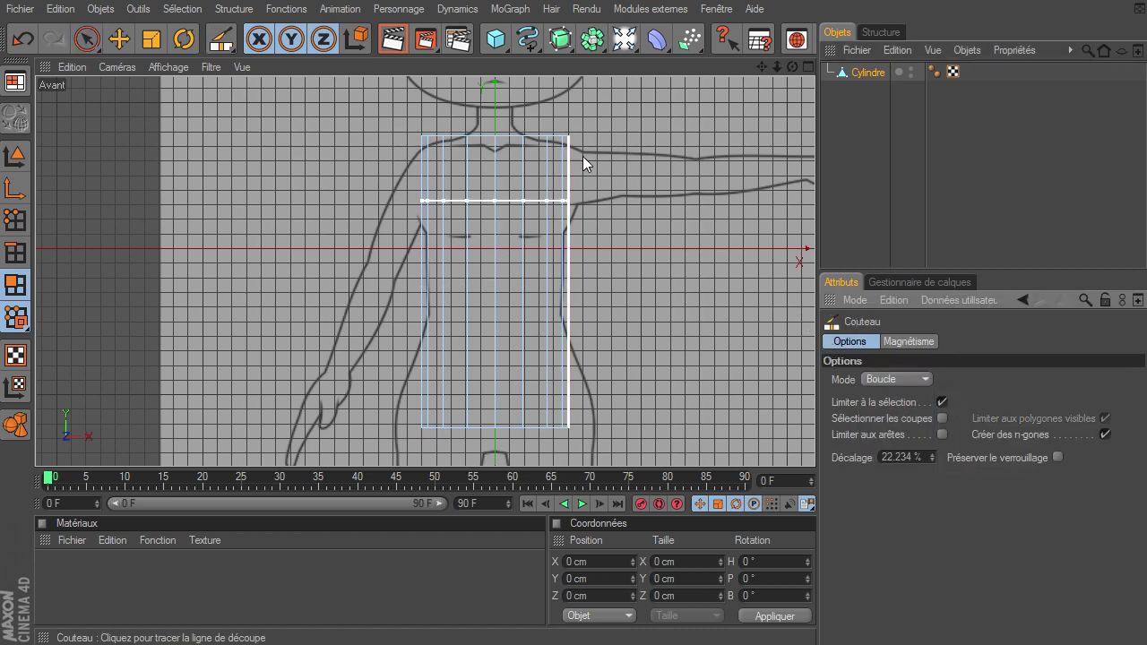
# - Cut four horizontal loops across the chest and hips, then switch to edge mode
pyautogui.click(547, 206)
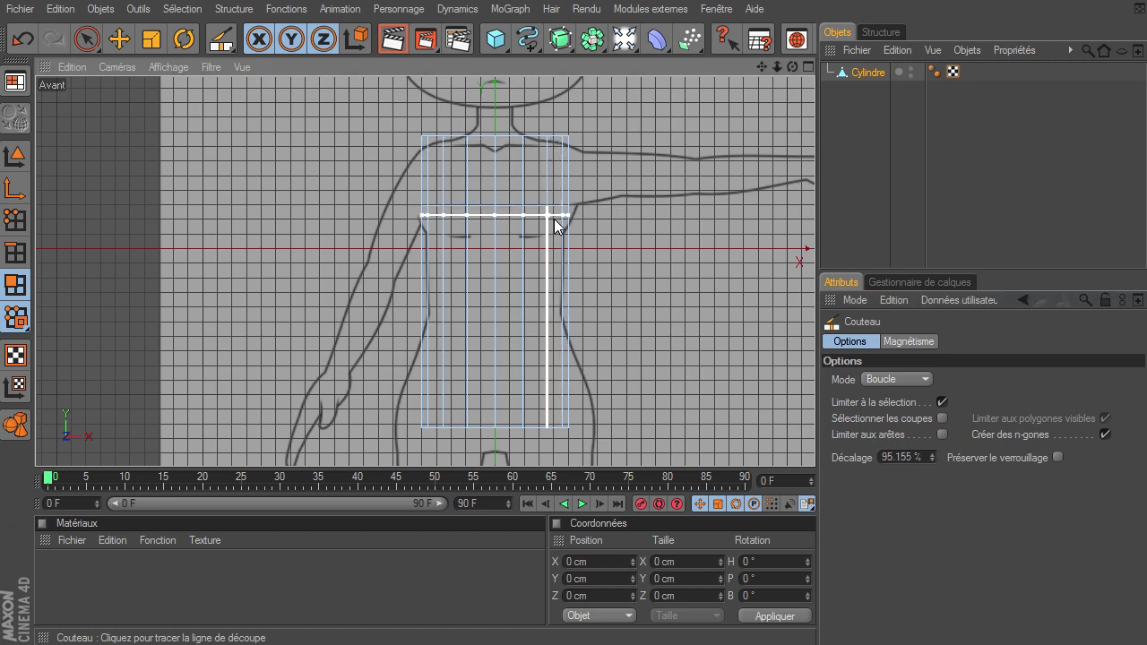
pyautogui.click(567, 318)
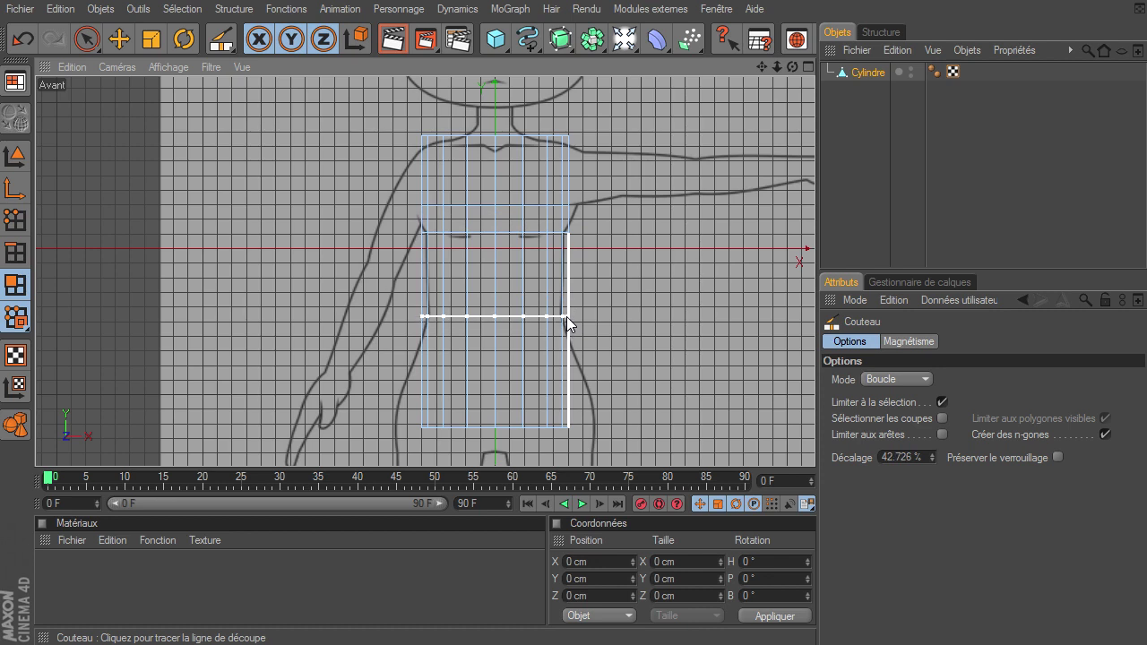
pyautogui.click(572, 364)
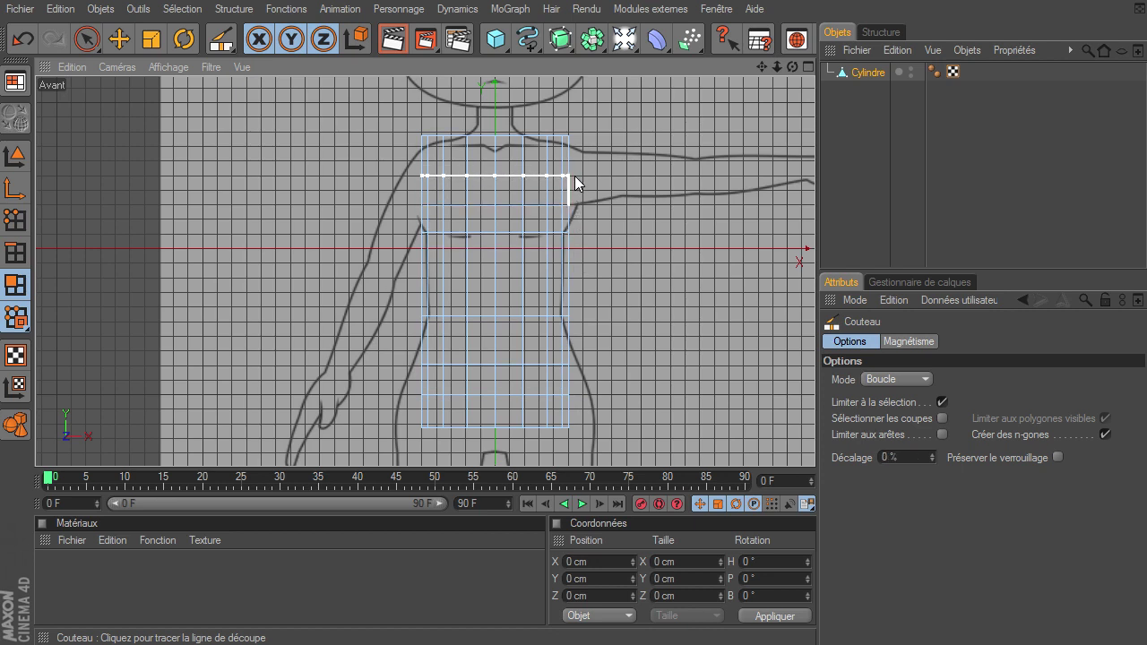
pyautogui.click(525, 174)
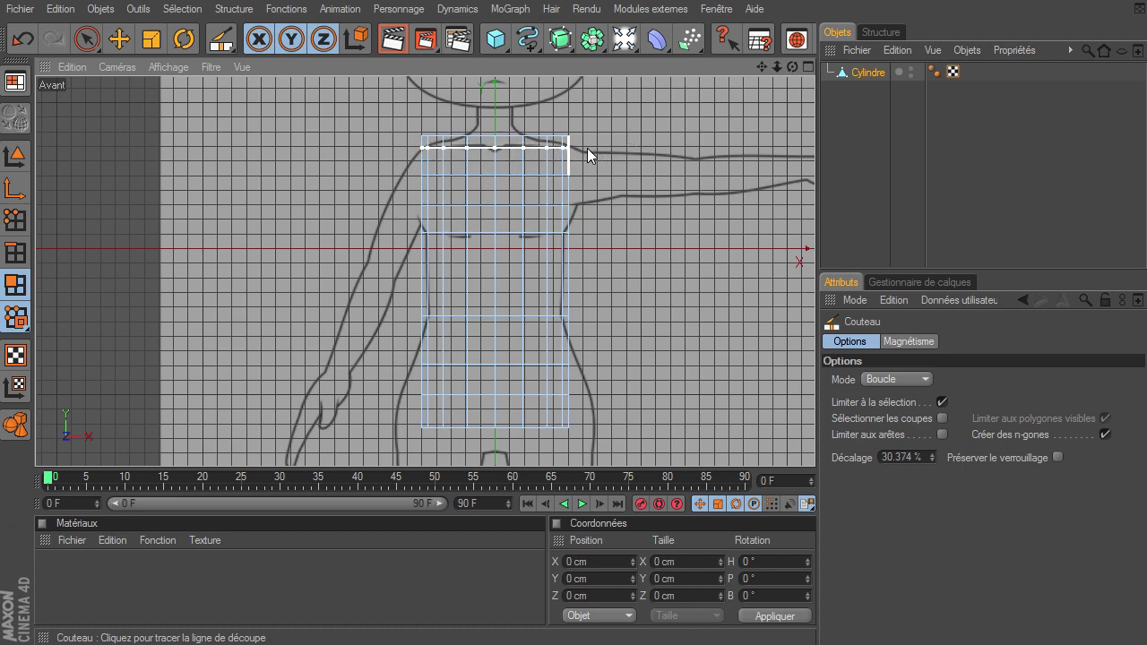
pyautogui.click(99, 39)
pyautogui.click(15, 253)
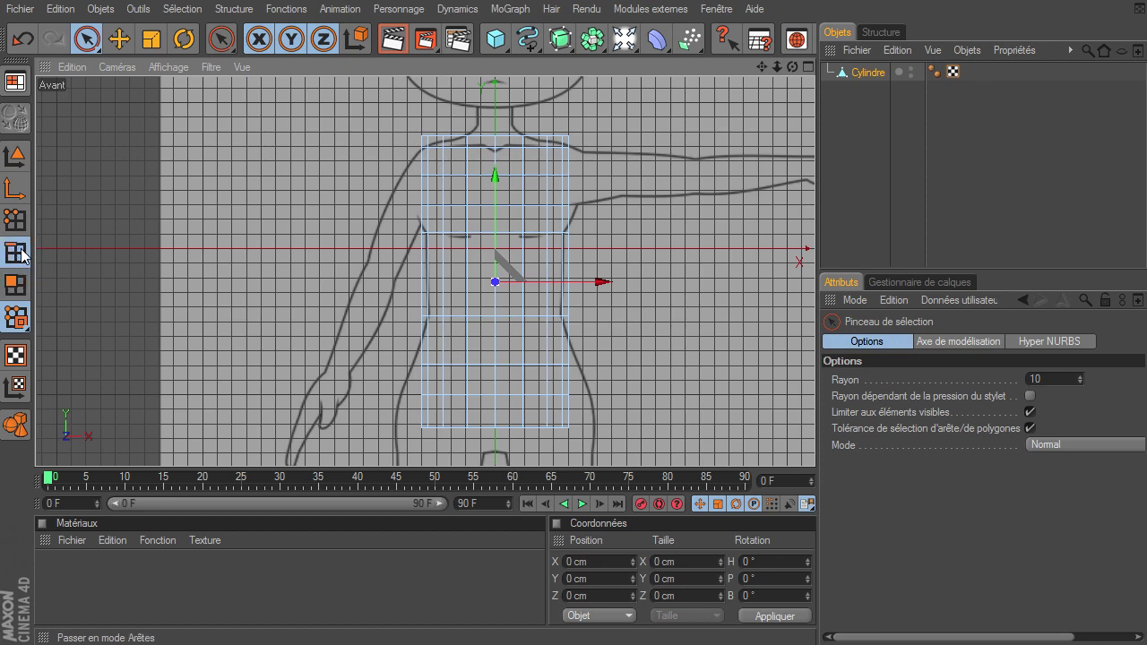
# - Shrink the top edge loop toward the neck and raise it slightly
pyautogui.moveTo(778, 68)
pyautogui.mouseDown()
pyautogui.moveTo(815, 443)
pyautogui.moveTo(771, 67)
pyautogui.moveTo(814, 443)
pyautogui.moveTo(733, 143)
pyautogui.mouseUp()
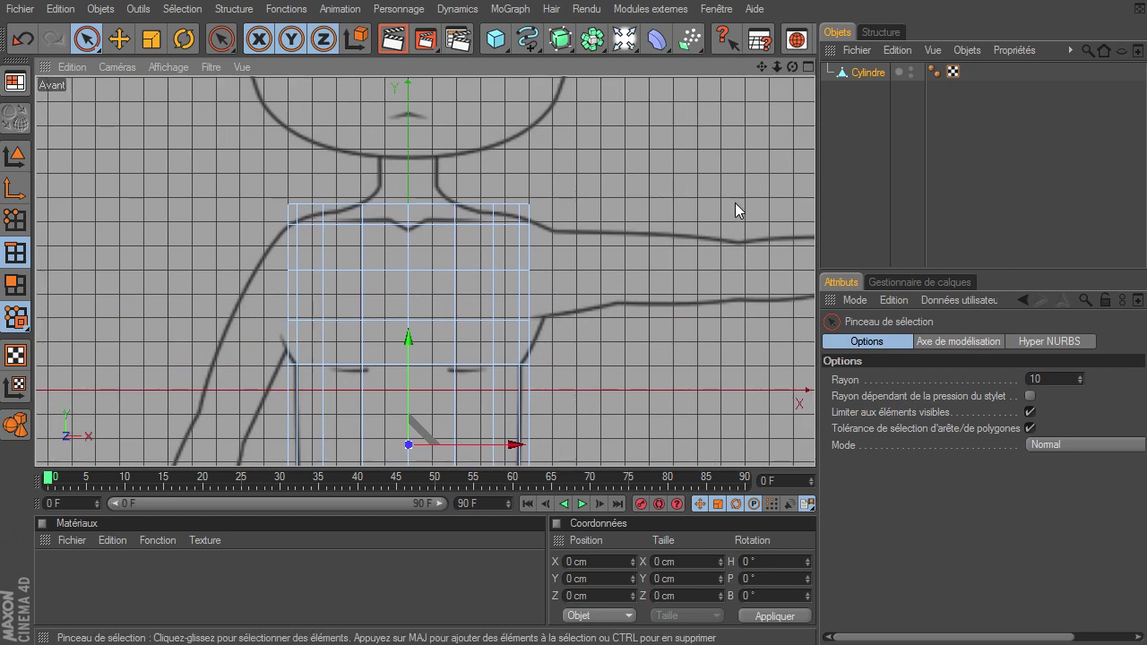
pyautogui.press('u')
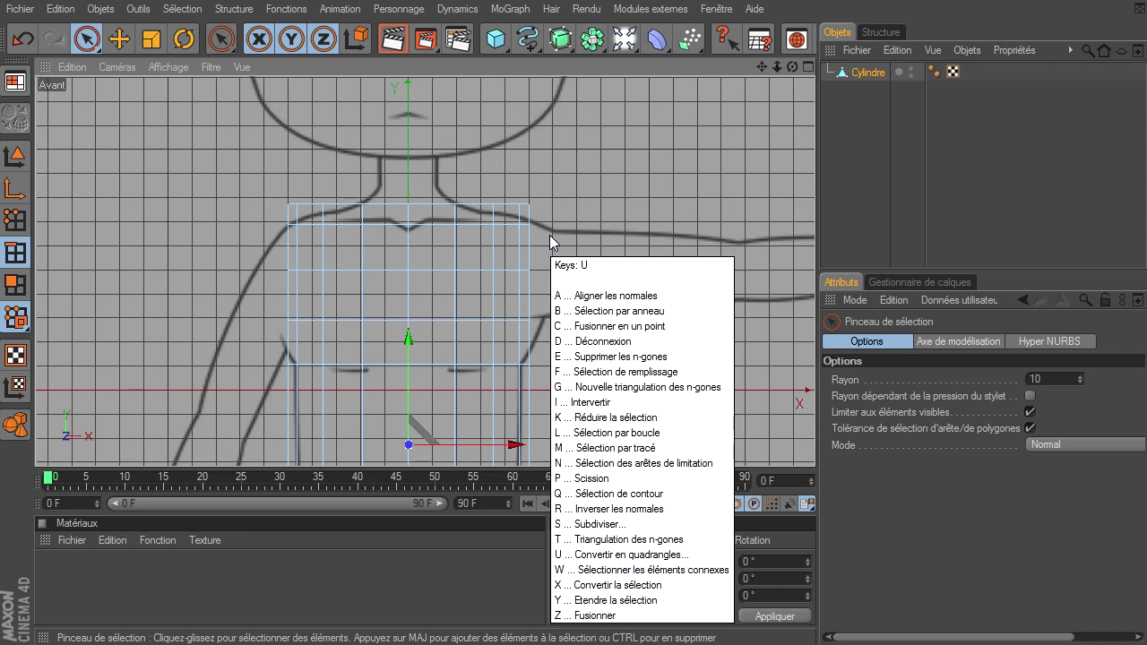
pyautogui.press('l')
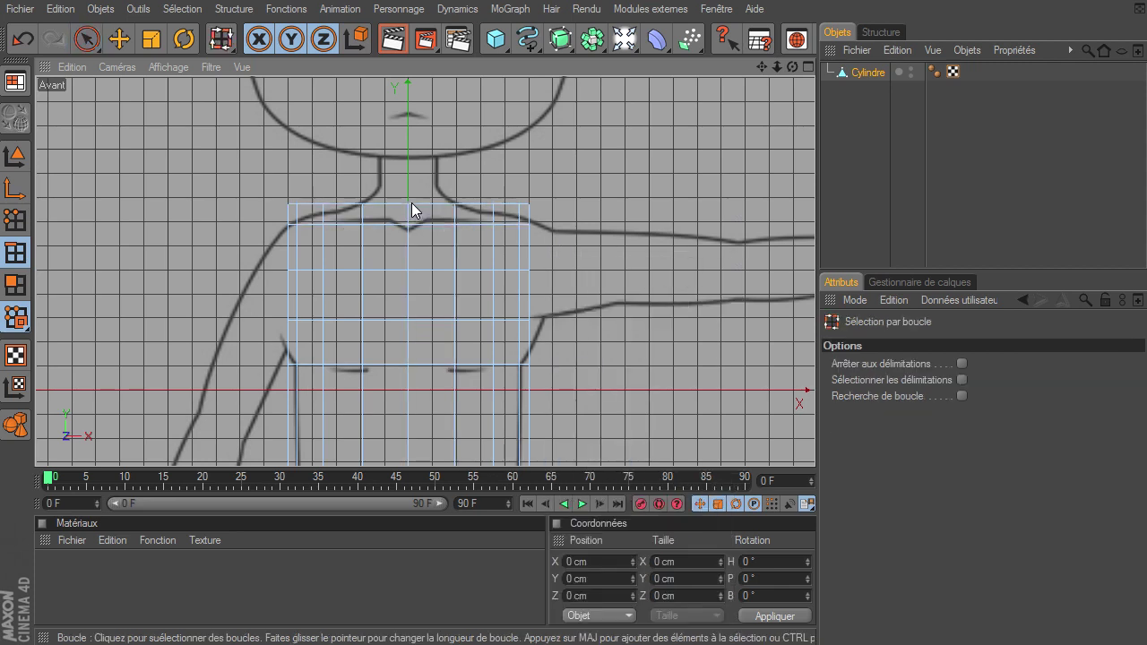
pyautogui.click(420, 204)
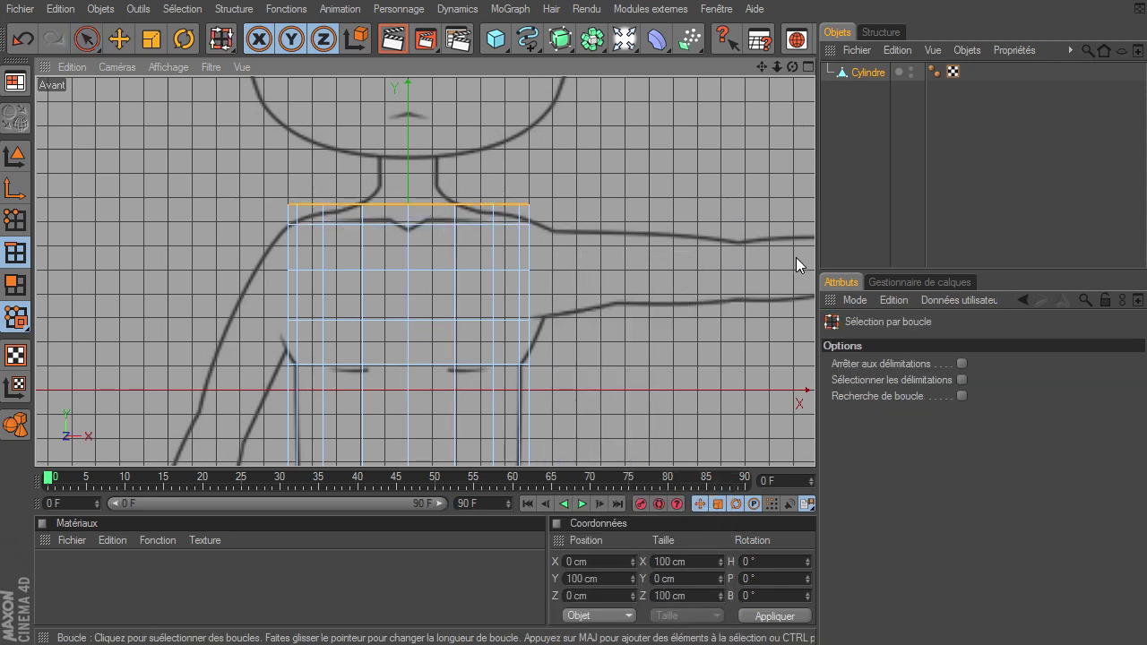
pyautogui.press('t')
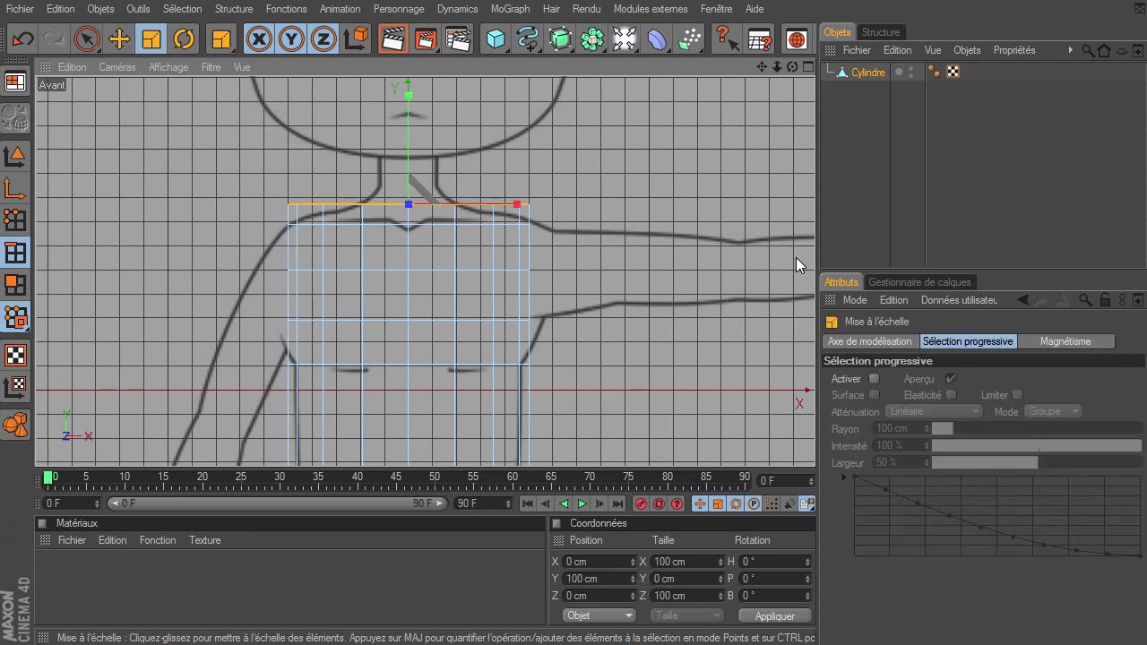
pyautogui.moveTo(430, 217); pyautogui.dragTo(814, 443)
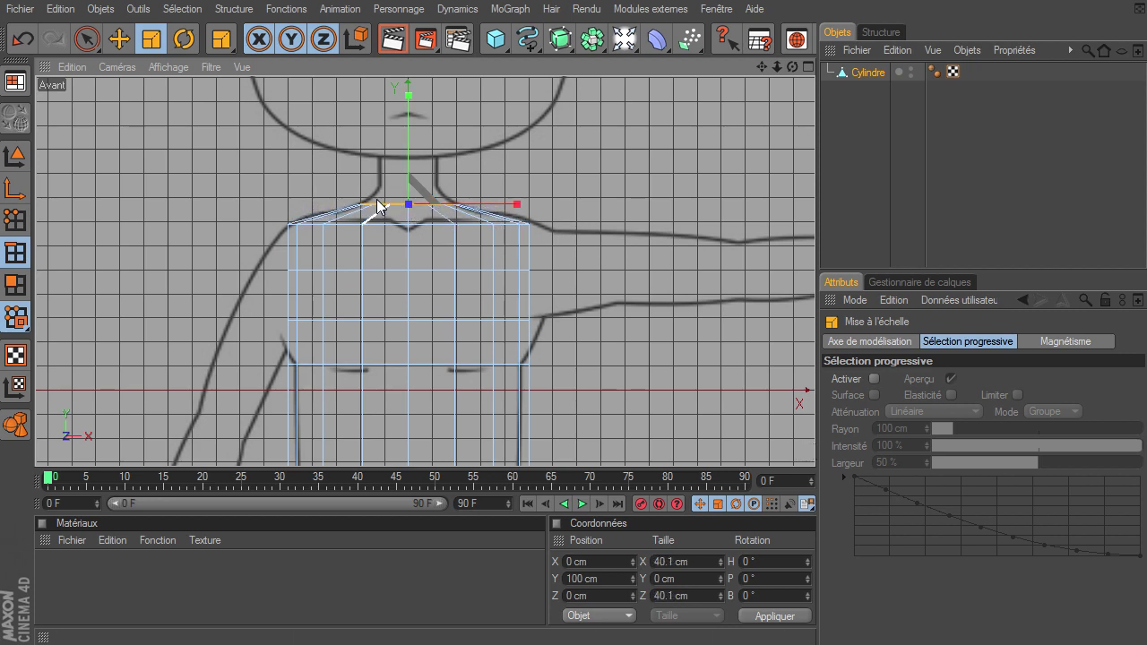
pyautogui.press('e')
pyautogui.moveTo(408, 205); pyautogui.dragTo(411, 200)
# - Narrow the shoulder edge loop to 92.95 cm and nudge it upward
pyautogui.press('t')
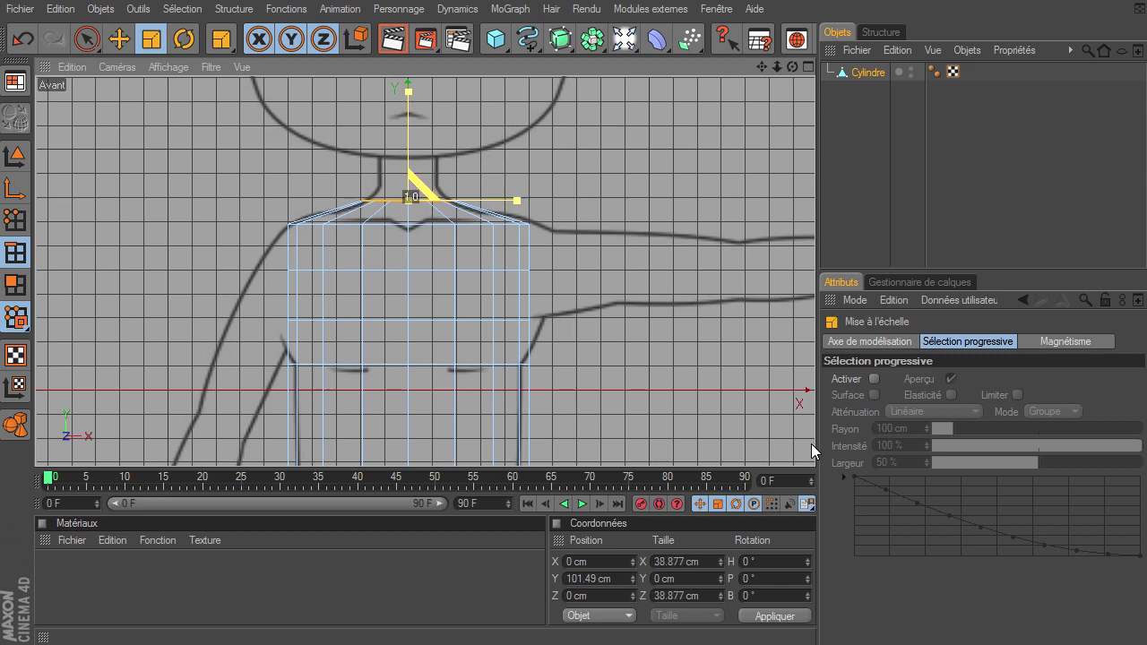
pyautogui.press('u')
pyautogui.press('l')
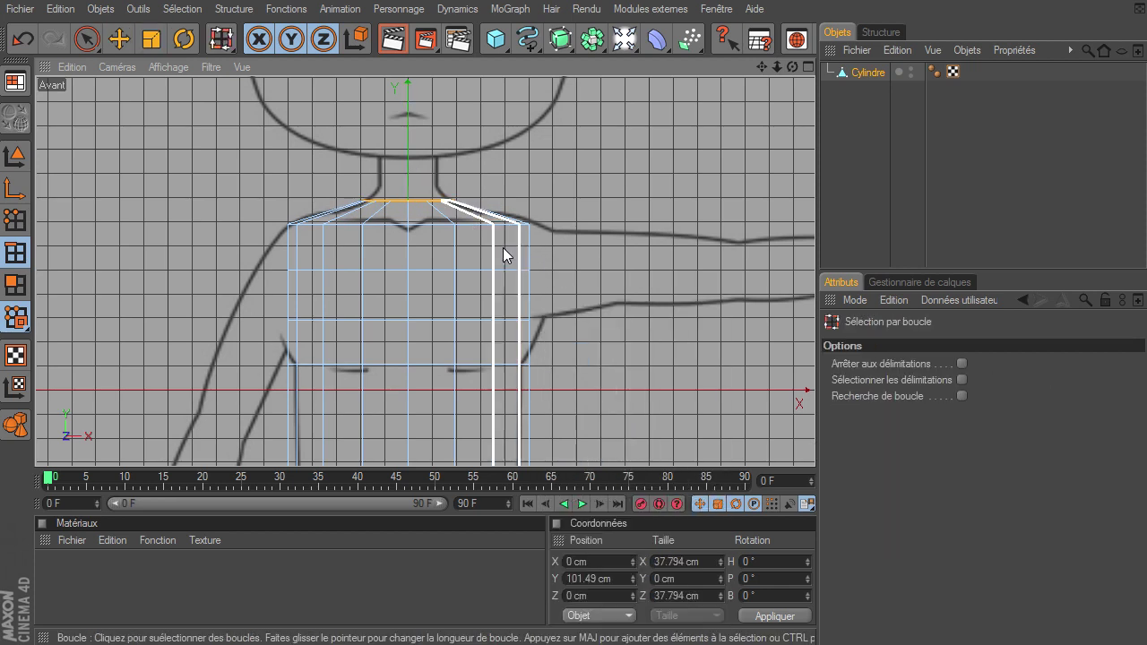
pyautogui.click(436, 229)
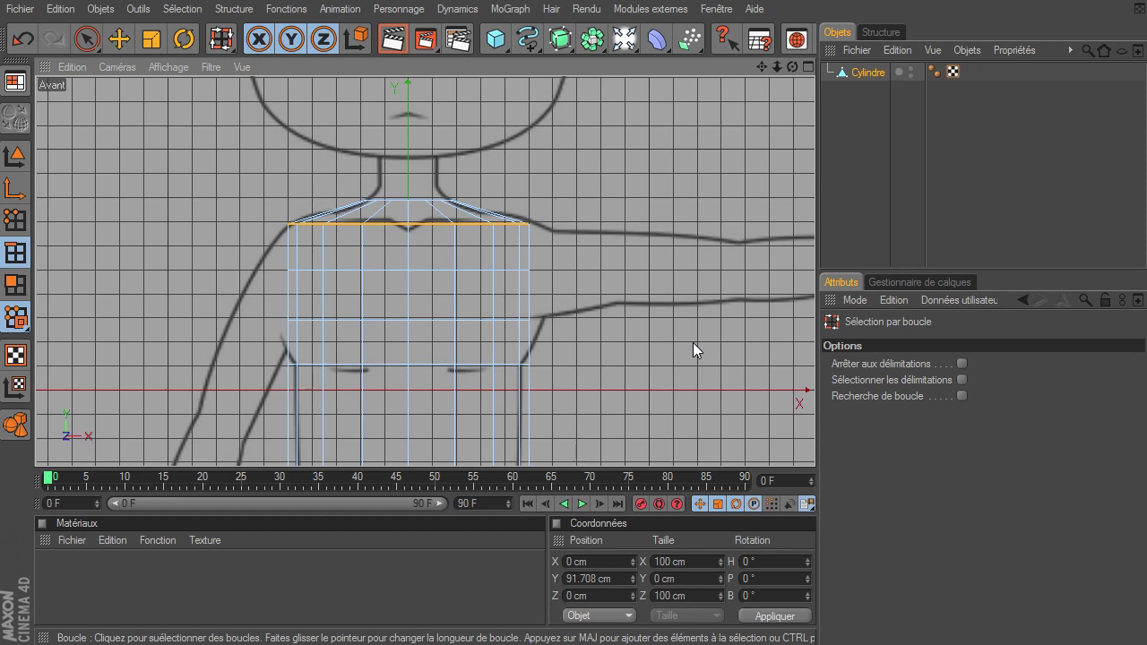
pyautogui.press('t')
pyautogui.moveTo(405, 216); pyautogui.dragTo(410, 224)
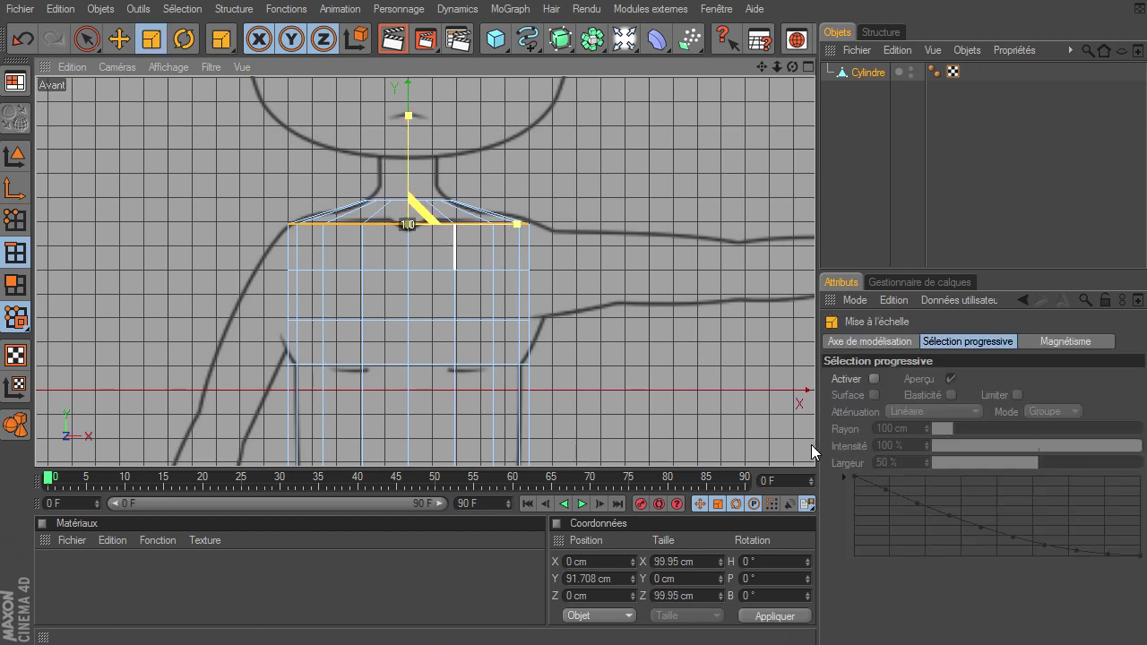
pyautogui.press('e')
pyautogui.moveTo(814, 443); pyautogui.dragTo(815, 441)
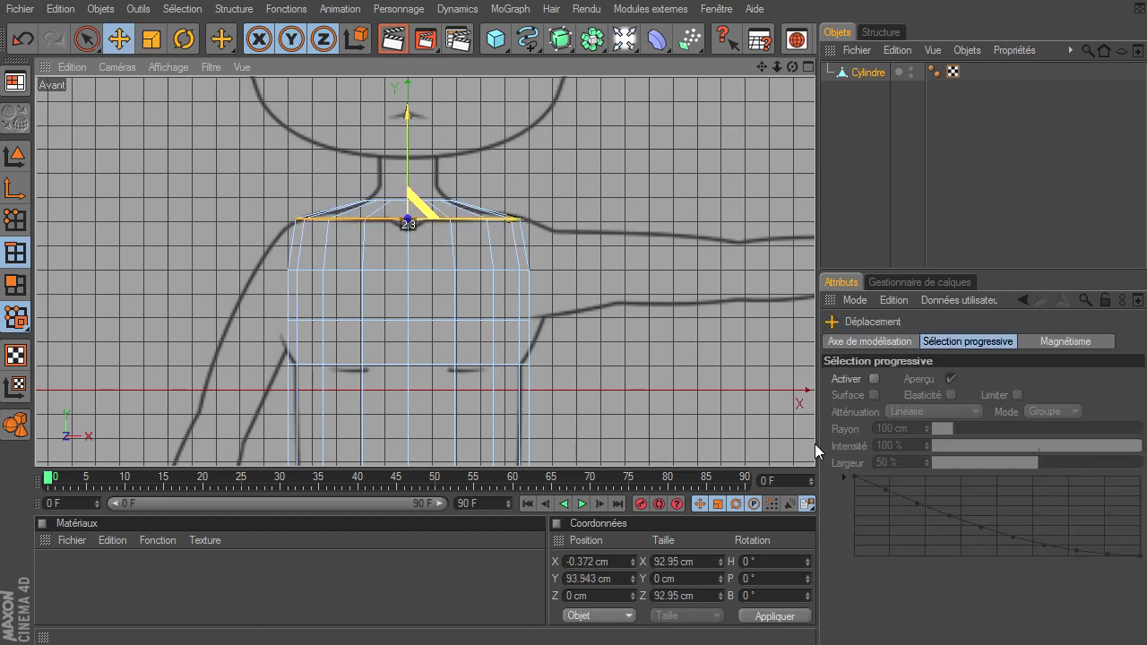
# - Widen the chest and upper-chest edge loops to fit the front drawing
pyautogui.press('u')
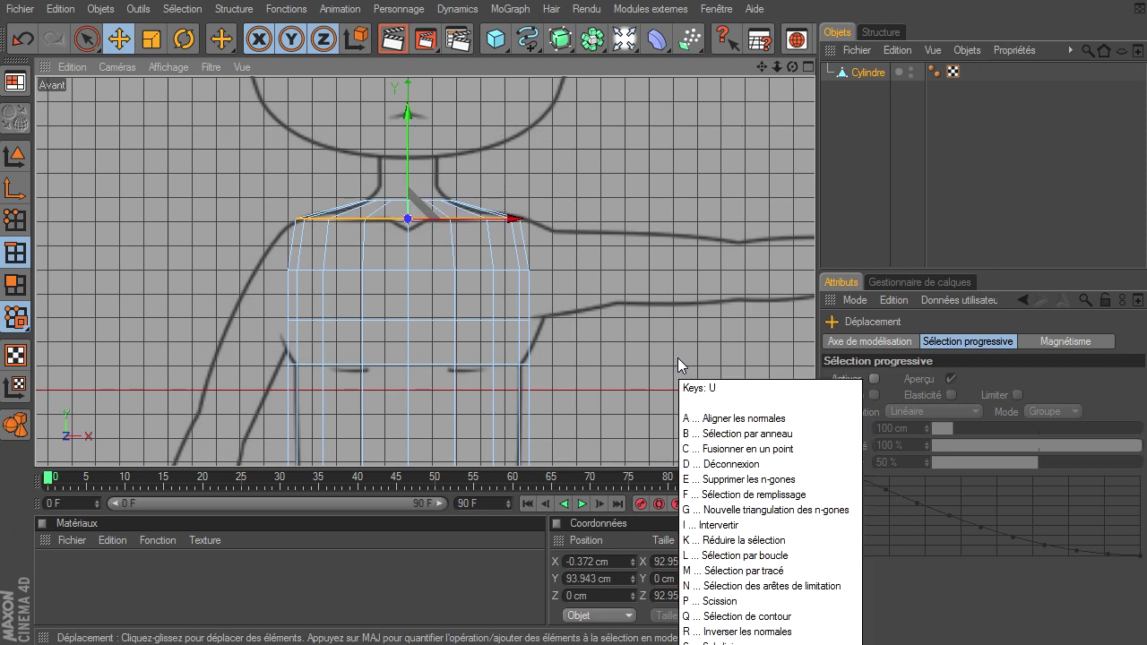
pyautogui.press('l')
pyautogui.click(473, 318)
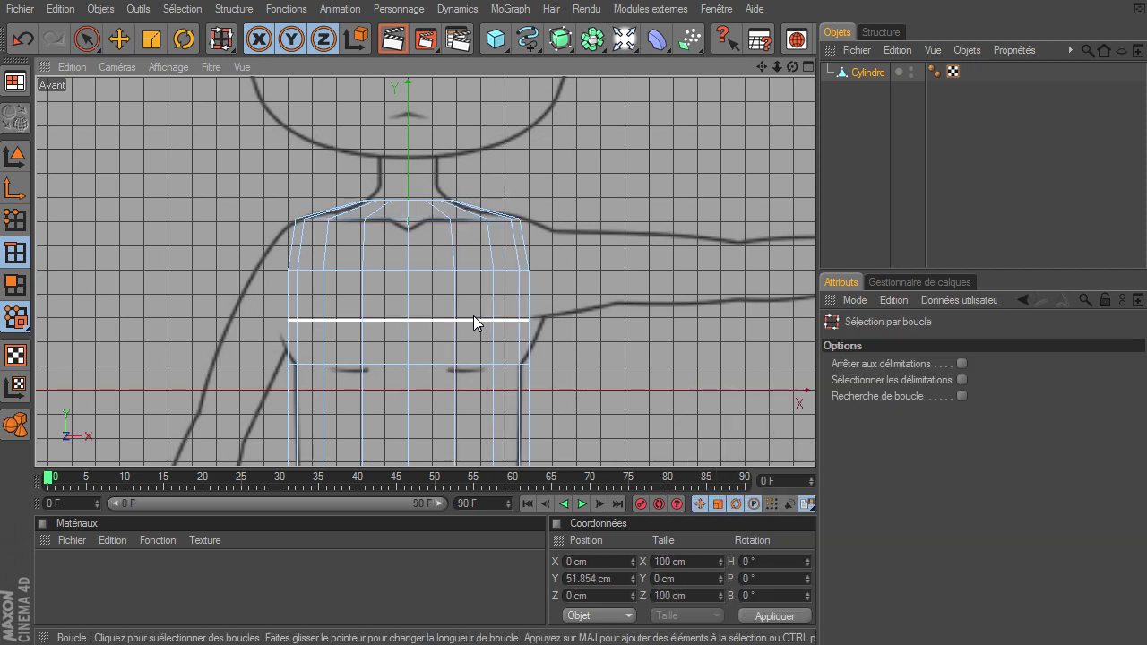
pyautogui.press('t')
pyautogui.moveTo(408, 320); pyautogui.dragTo(815, 443)
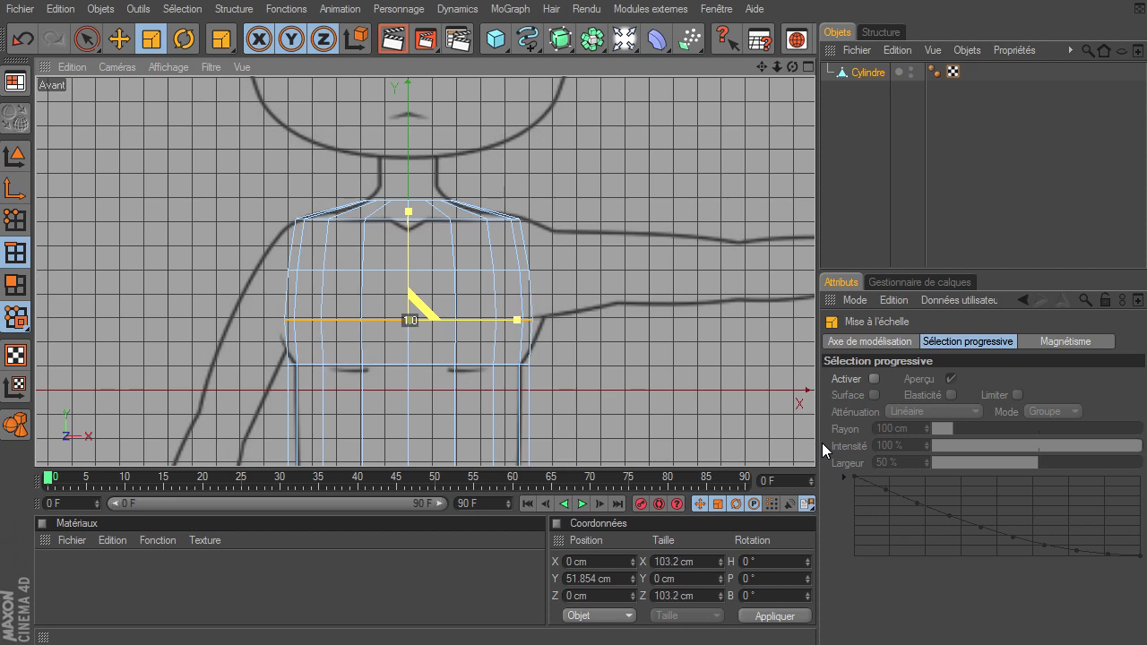
pyautogui.press('u')
pyautogui.press('l')
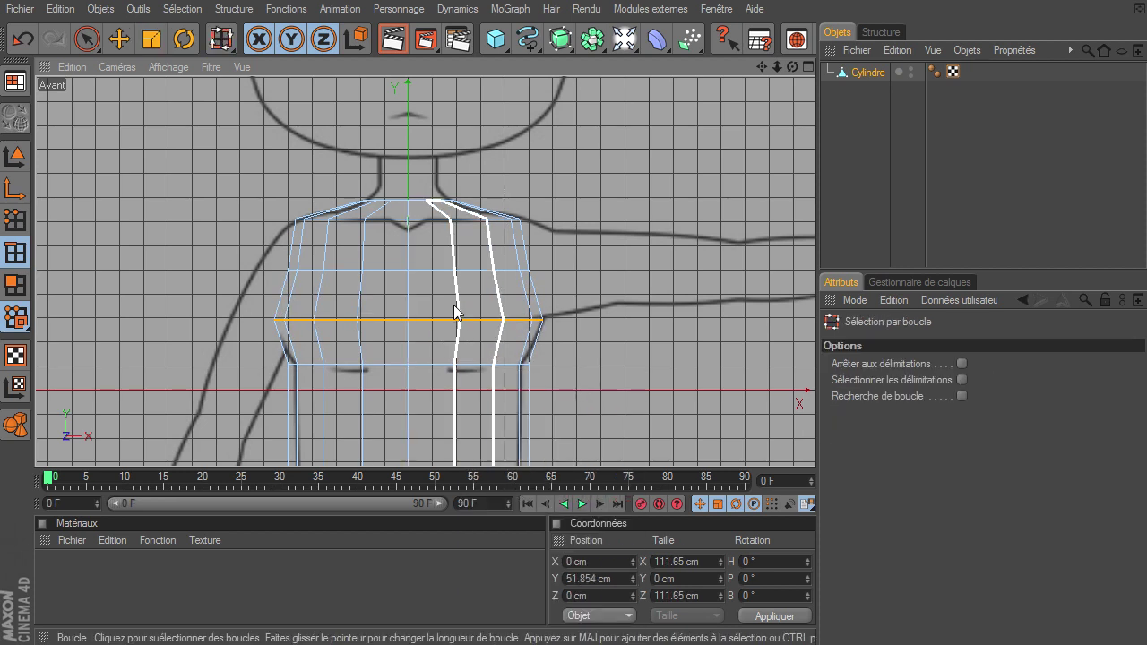
pyautogui.click(436, 267)
pyautogui.press('t')
pyautogui.moveTo(457, 279); pyautogui.dragTo(817, 444)
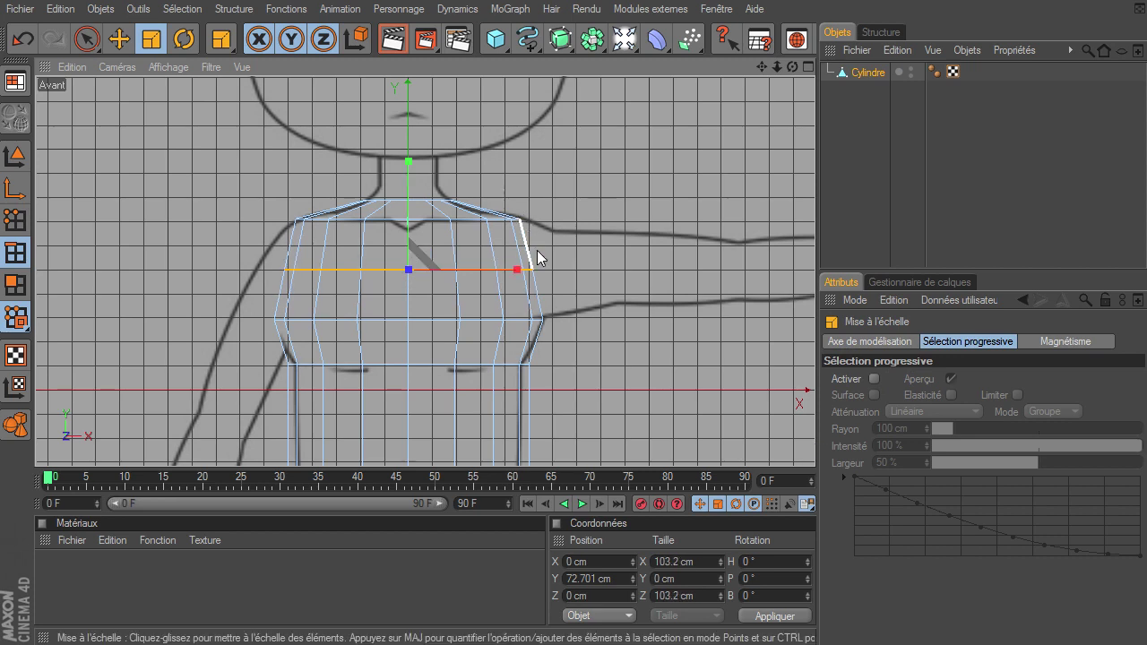
# - Pinch the waist edge loop inward and narrow the loop just below it
pyautogui.moveTo(760, 68); pyautogui.dragTo(759, 128)
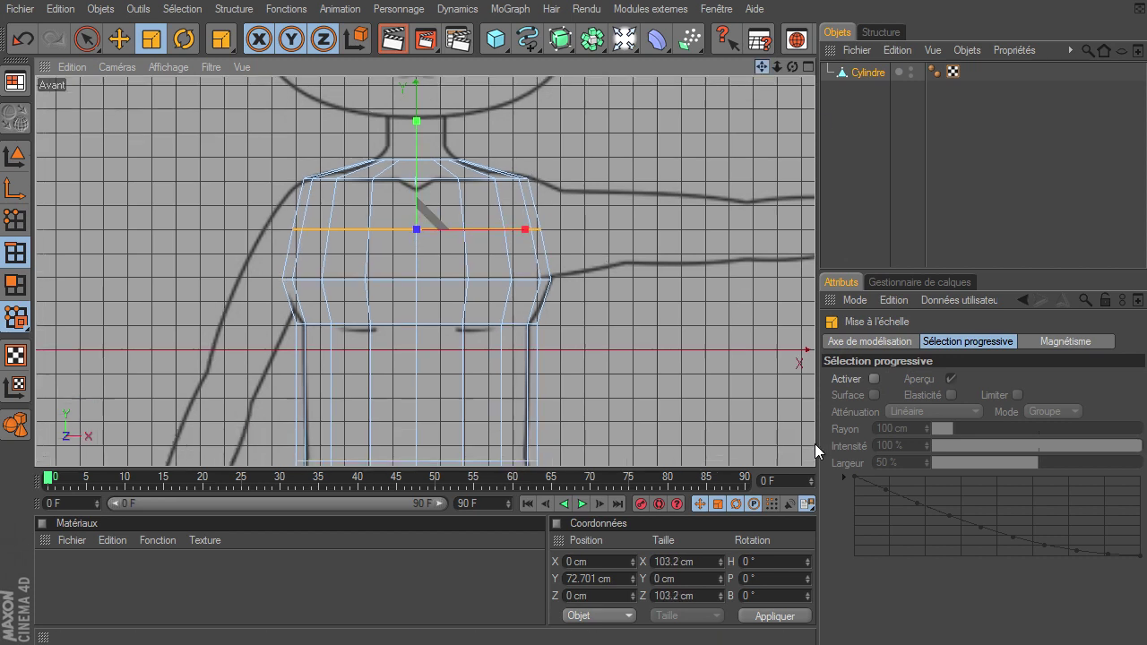
pyautogui.press('u')
pyautogui.press('l')
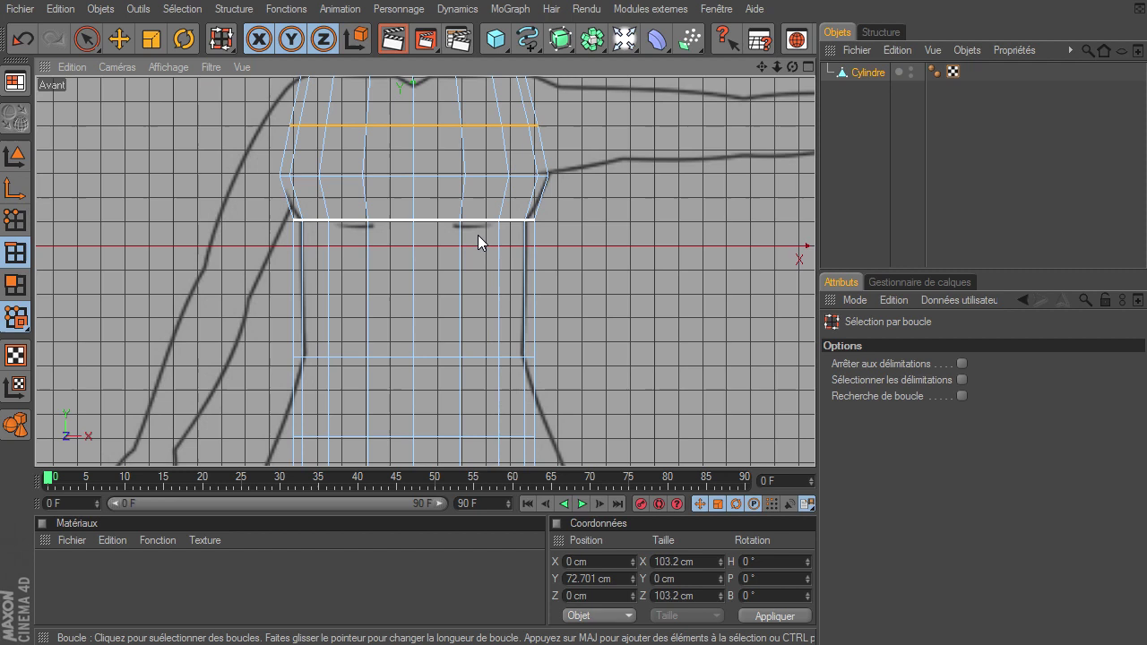
pyautogui.click(488, 238)
pyautogui.press('t')
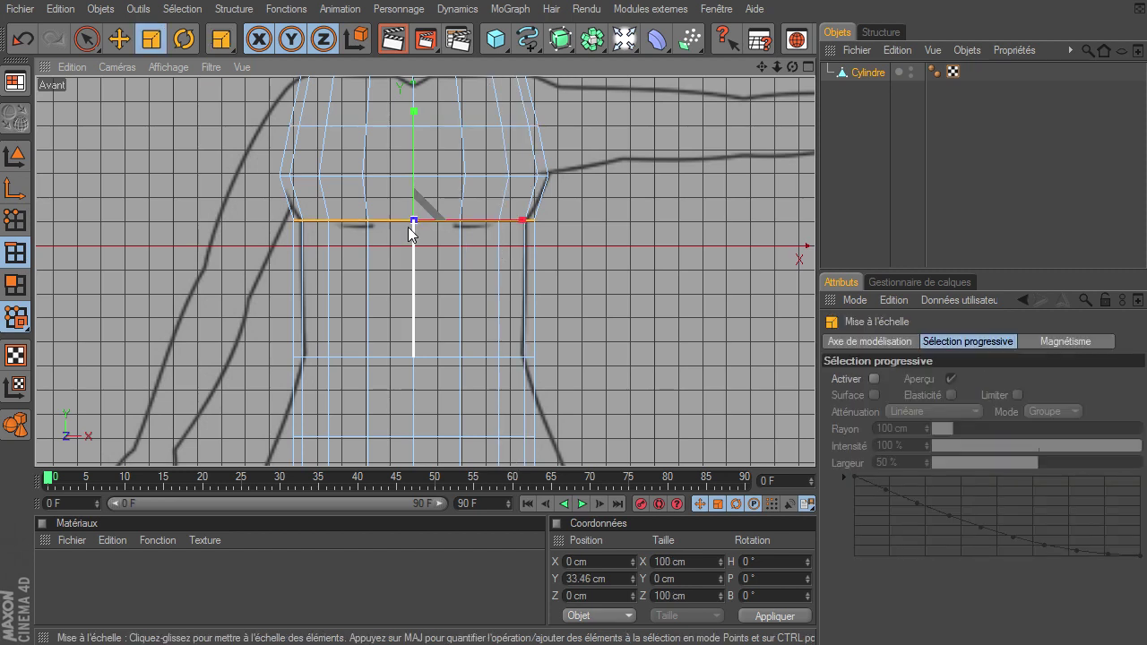
pyautogui.moveTo(414, 224); pyautogui.dragTo(814, 444)
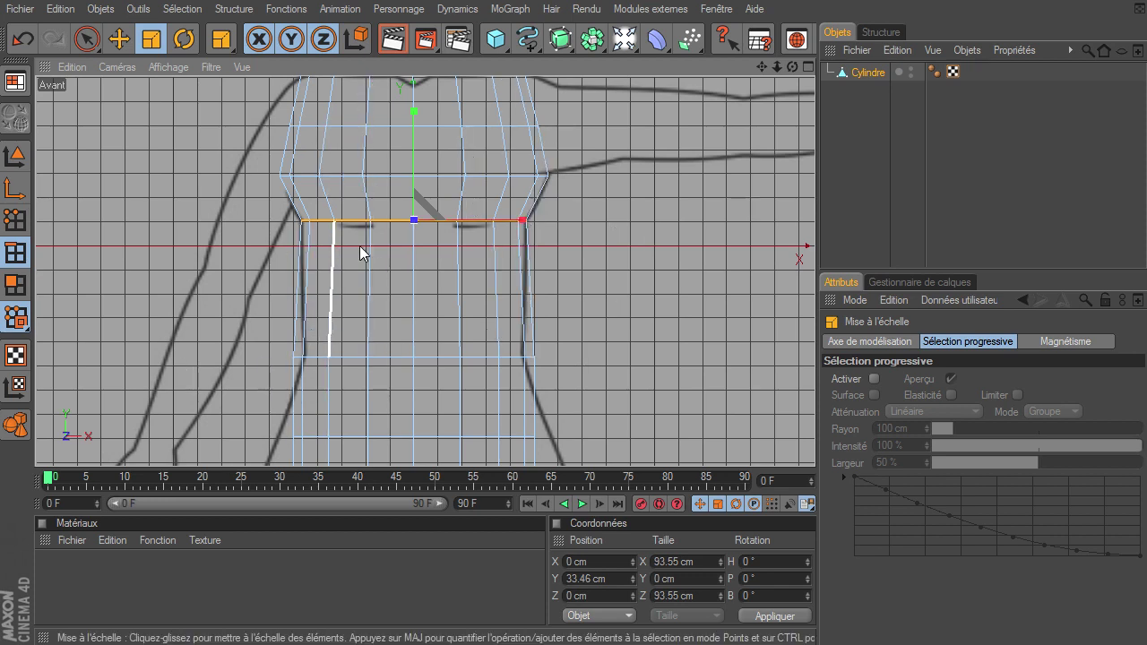
pyautogui.moveTo(591, 38)
pyautogui.mouseDown()
pyautogui.moveTo(772, 96)
pyautogui.moveTo(680, 133)
pyautogui.mouseUp()
pyautogui.press('u')
pyautogui.press('l')
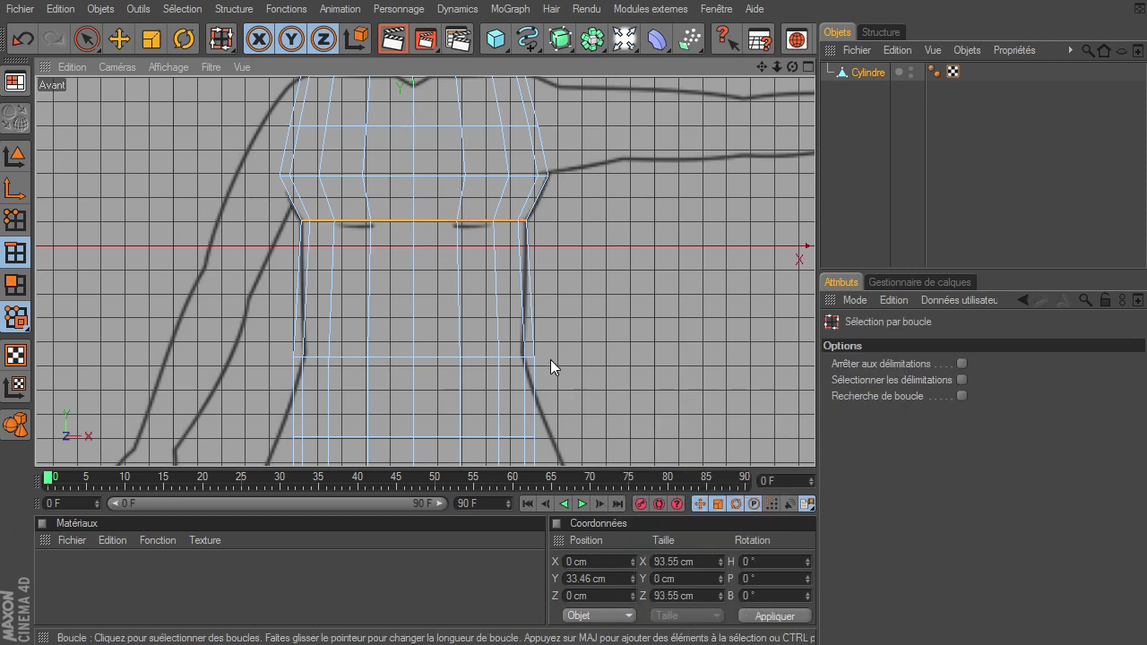
pyautogui.click(473, 361)
pyautogui.press('t')
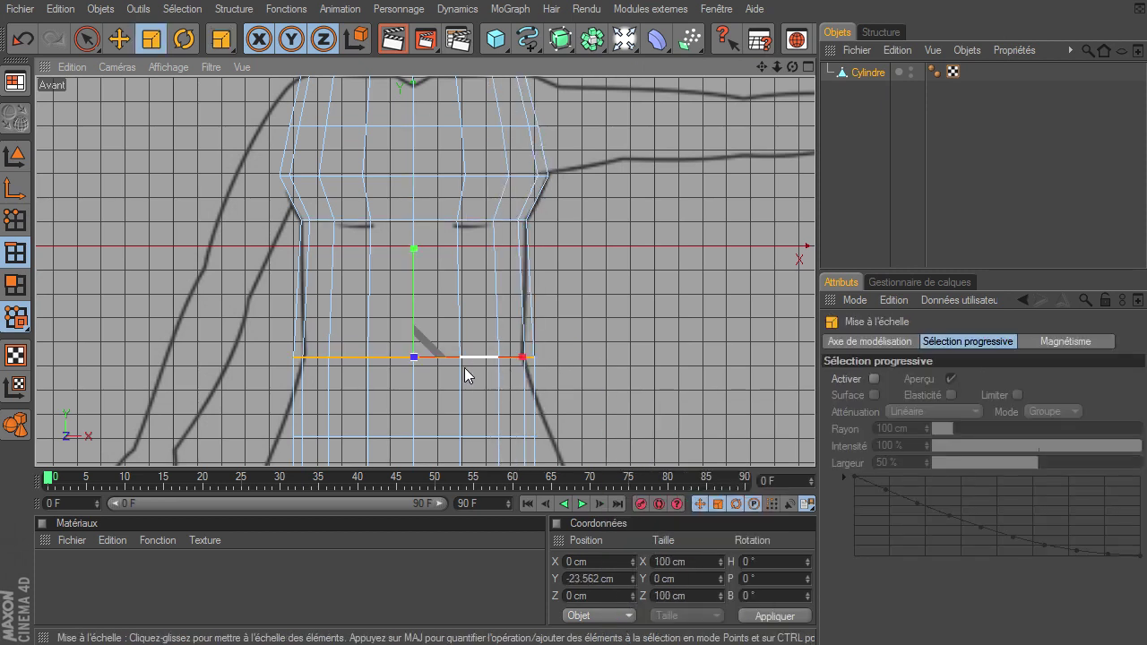
pyautogui.moveTo(814, 444); pyautogui.dragTo(810, 444)
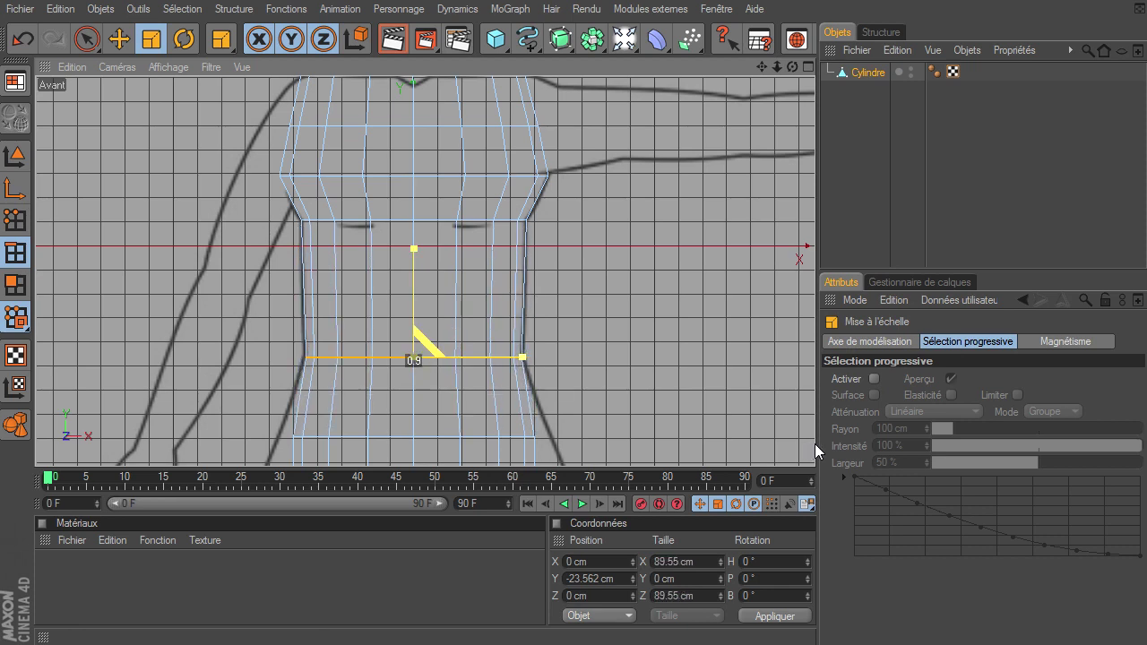
# - Widen the next two lower edge loops outward to follow the hips
pyautogui.moveTo(760, 68); pyautogui.dragTo(753, 197)
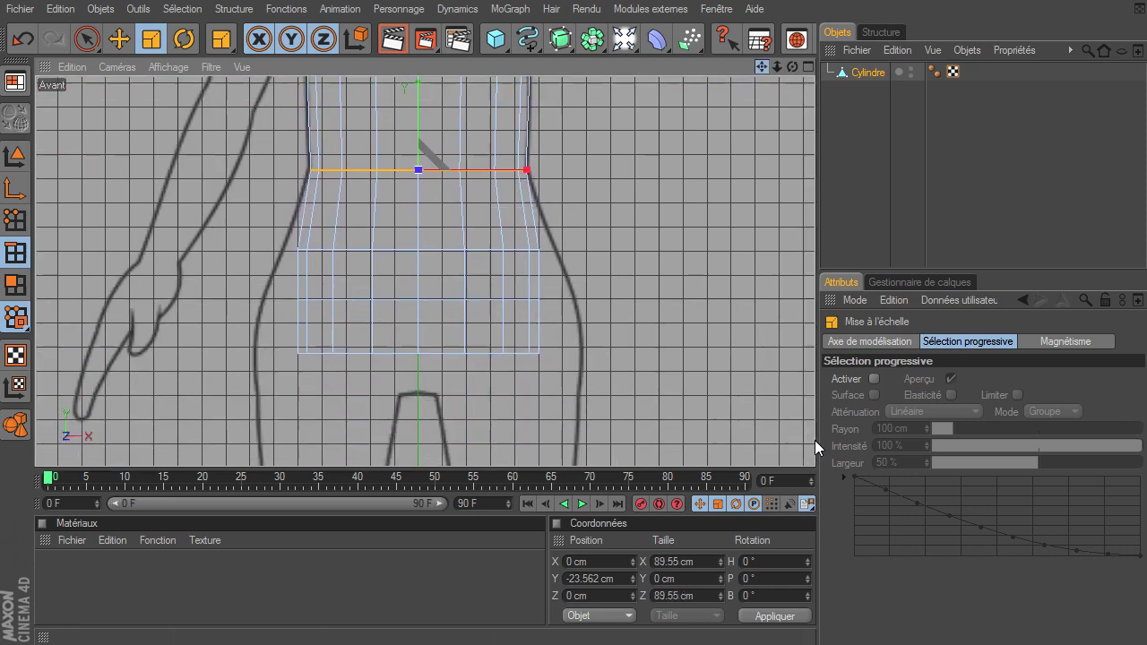
pyautogui.press('u')
pyautogui.press('l')
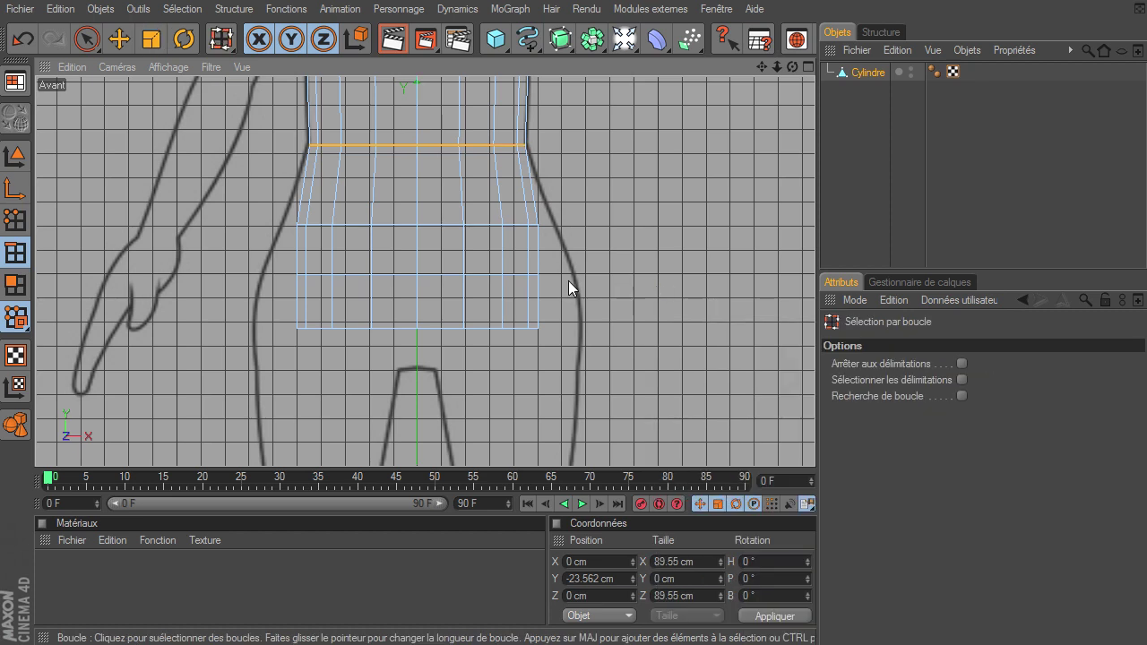
pyautogui.click(488, 224)
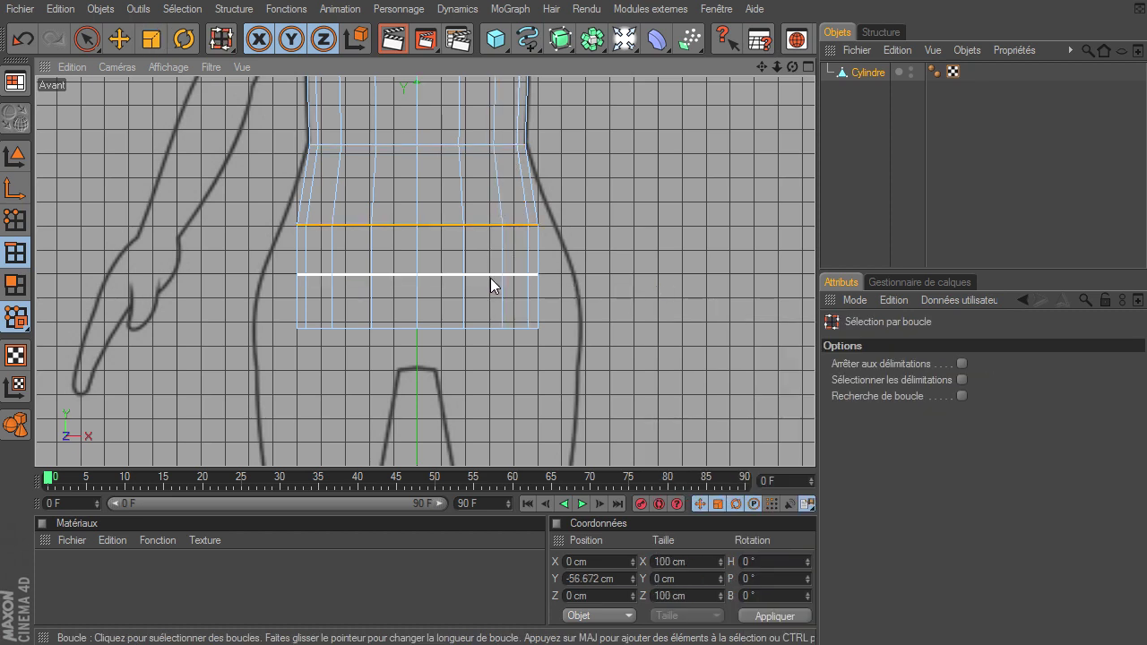
pyautogui.press('t')
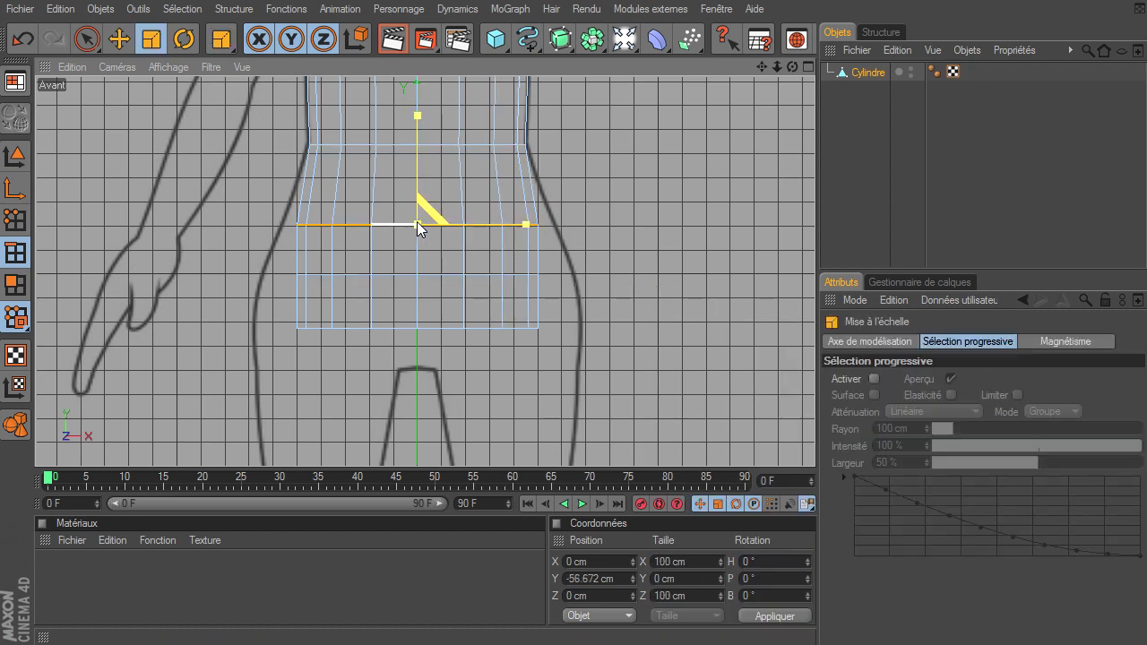
pyautogui.moveTo(417, 220); pyautogui.dragTo(814, 443)
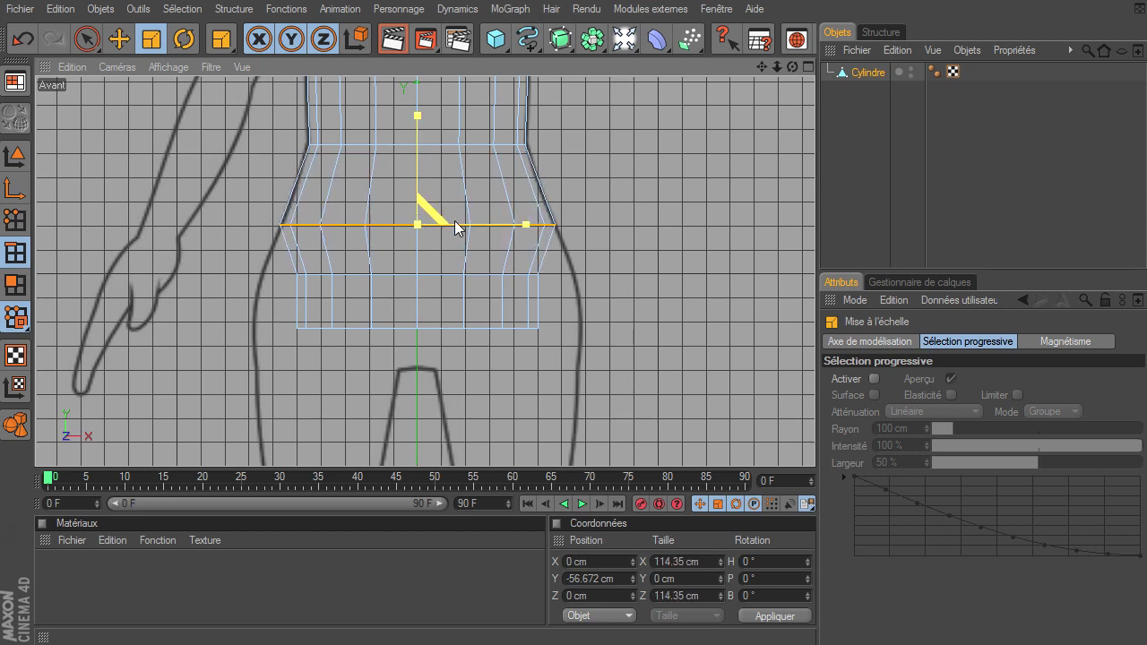
pyautogui.press('u')
pyautogui.press('l')
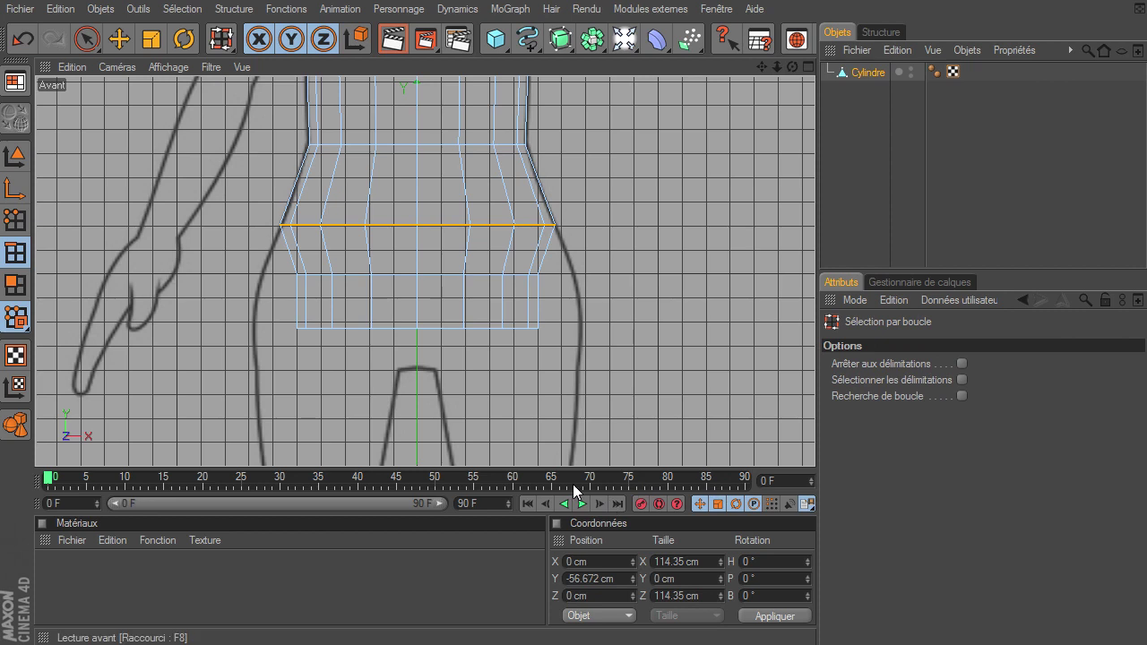
pyautogui.click(431, 278)
pyautogui.press('t')
pyautogui.moveTo(416, 279); pyautogui.dragTo(814, 443)
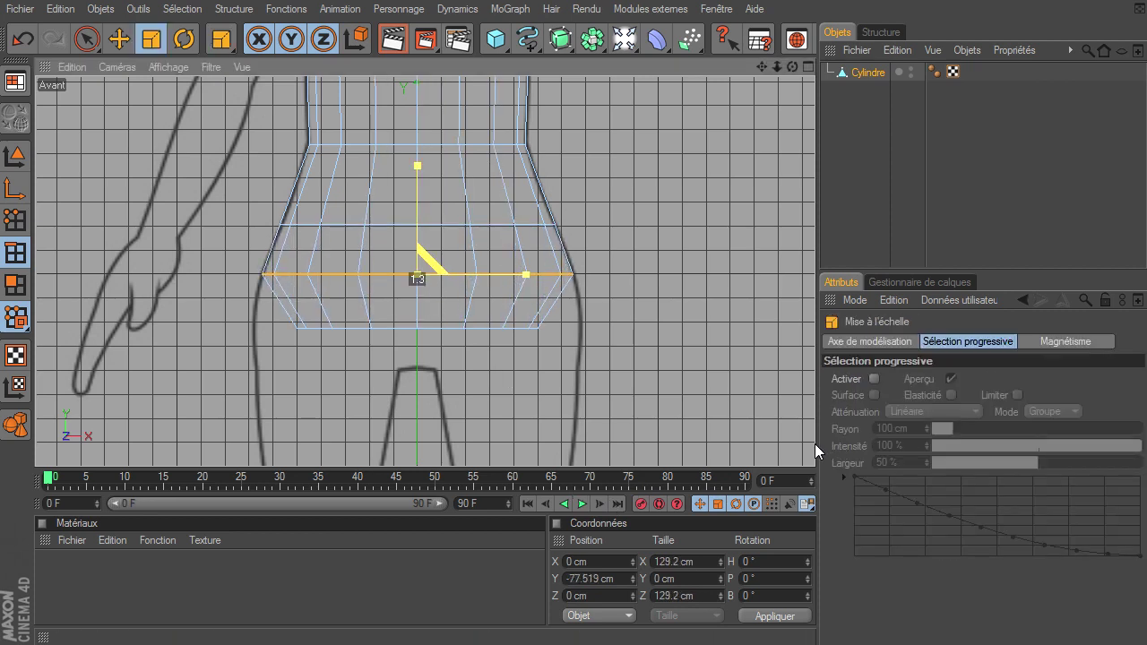
# - Widen the bottom edge loop to 136.45 cm along the hip outline, then zoom out
pyautogui.press('u')
pyautogui.press('l')
pyautogui.click(431, 320)
pyautogui.press('t')
pyautogui.moveTo(415, 328); pyautogui.dragTo(814, 443)
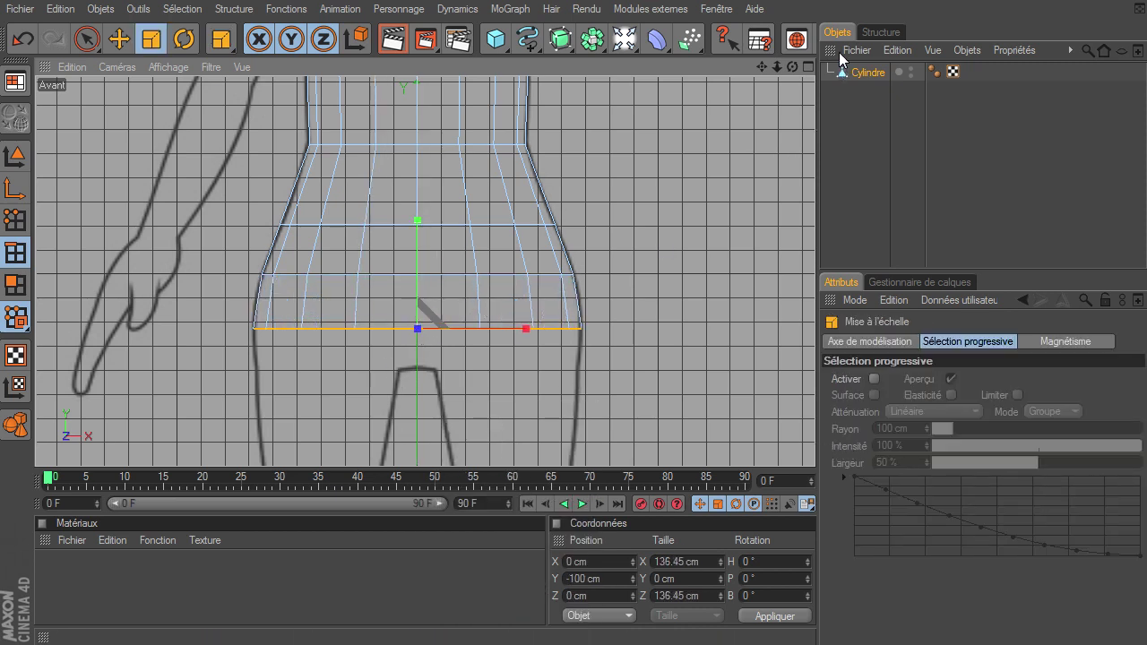
pyautogui.moveTo(764, 68); pyautogui.dragTo(814, 443)
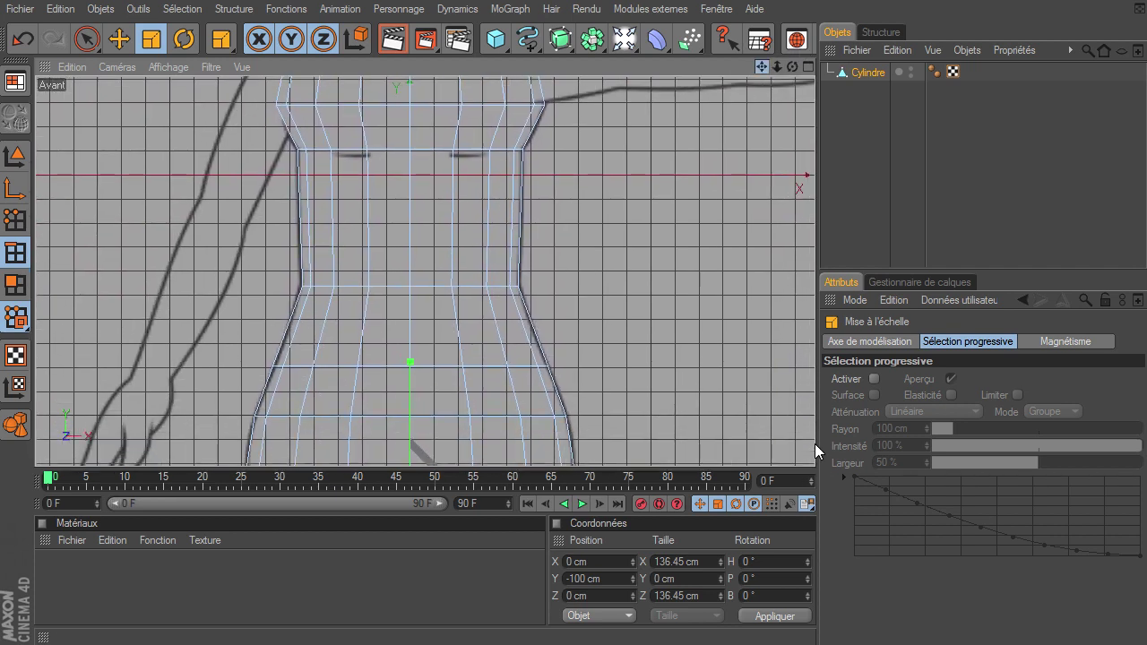
pyautogui.moveTo(776, 66); pyautogui.dragTo(814, 444)
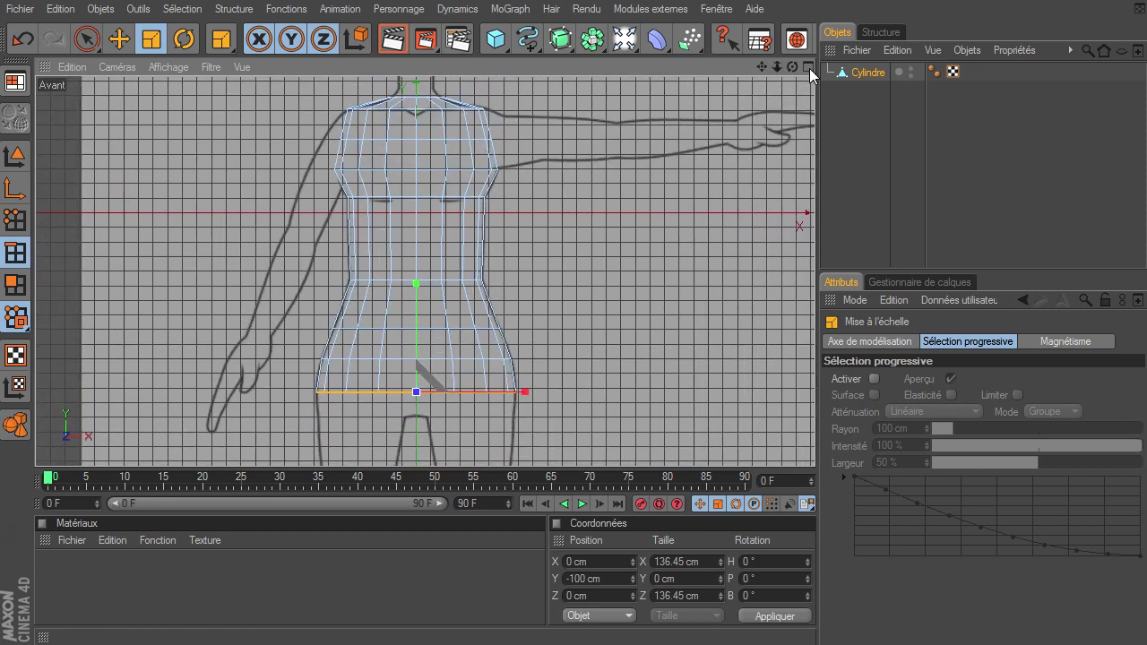
# - Maximize the side view and narrow the top neck loop front-to-back to 32.768 cm deep
pyautogui.click(809, 68)
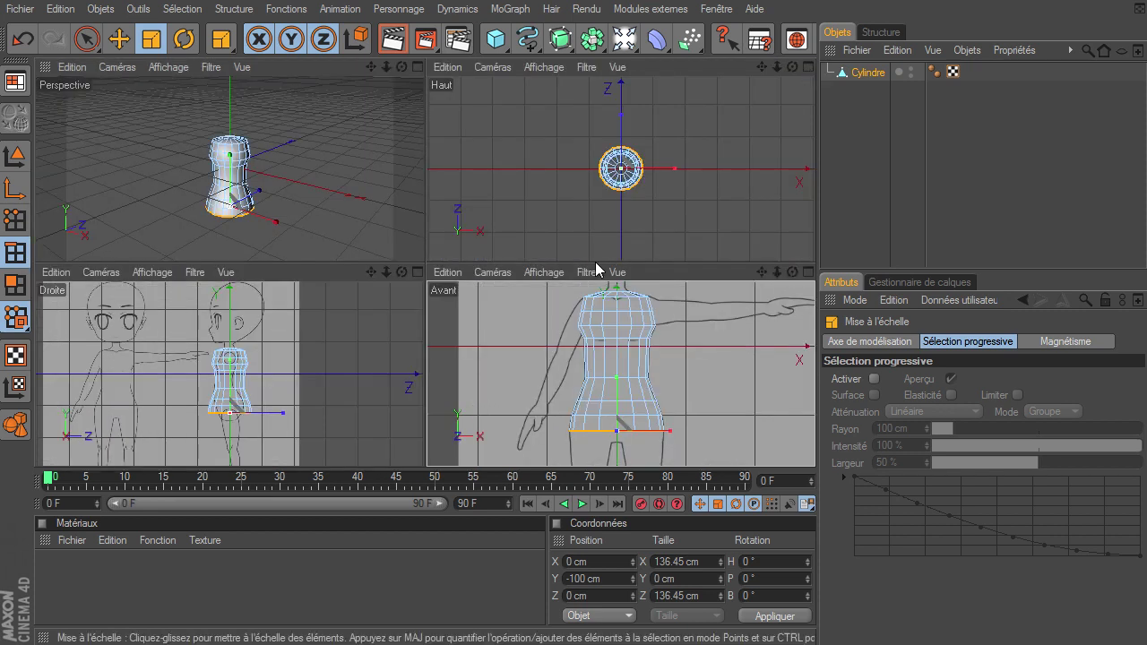
pyautogui.click(417, 272)
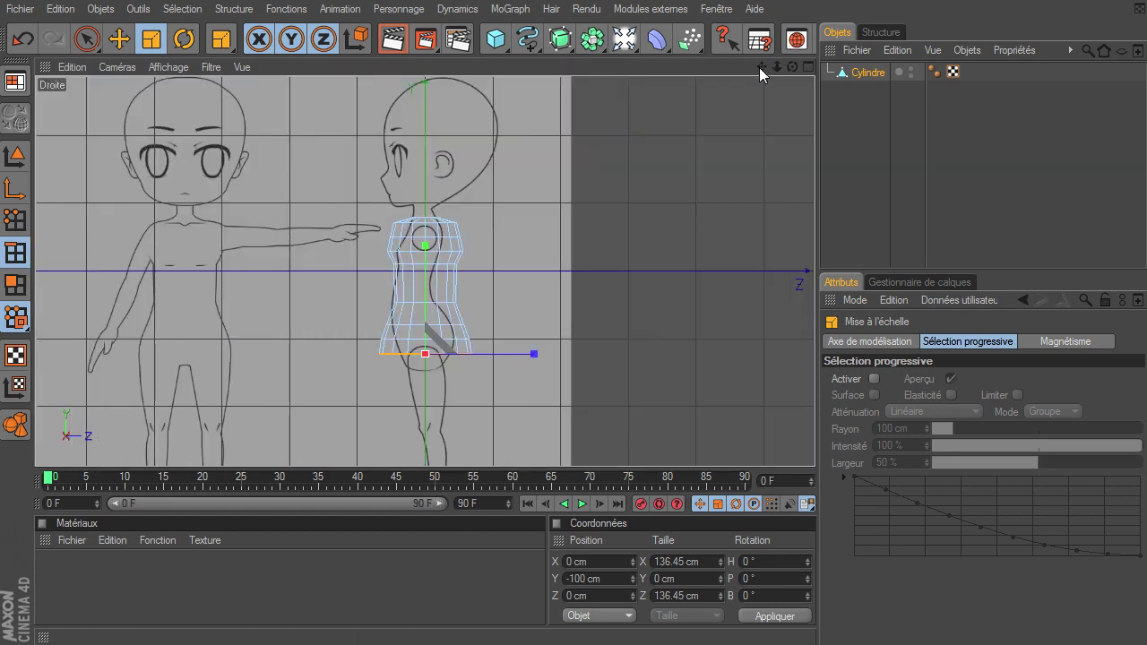
pyautogui.moveTo(777, 68)
pyautogui.mouseDown()
pyautogui.moveTo(831, 441)
pyautogui.moveTo(817, 443)
pyautogui.mouseUp()
pyautogui.moveTo(765, 66); pyautogui.dragTo(814, 444)
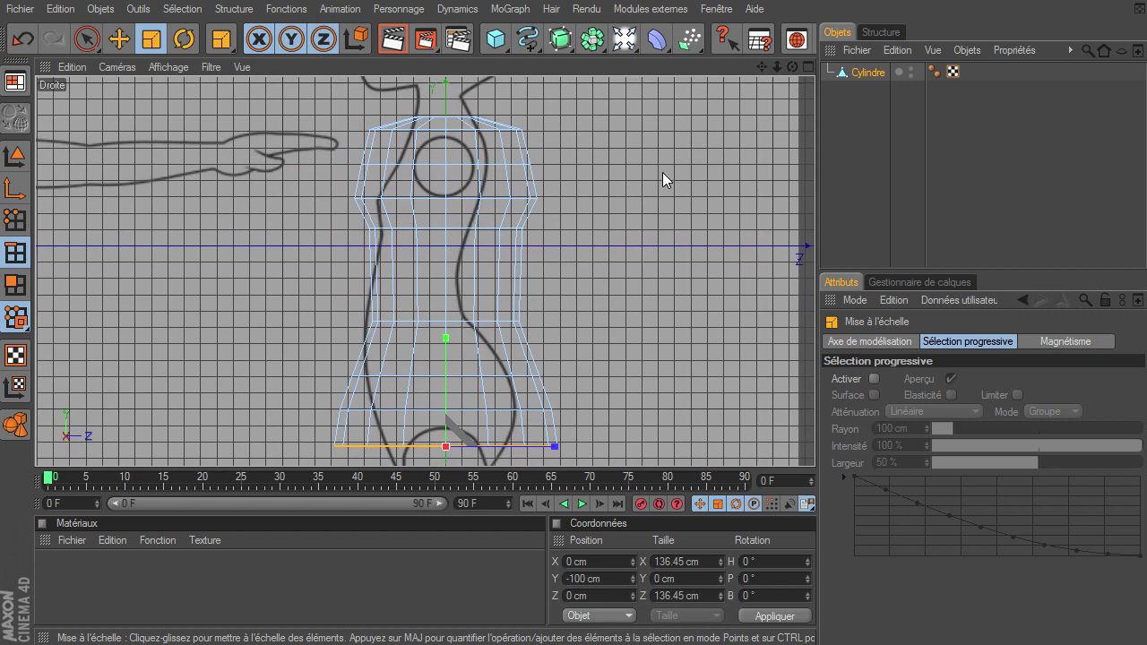
pyautogui.press('u')
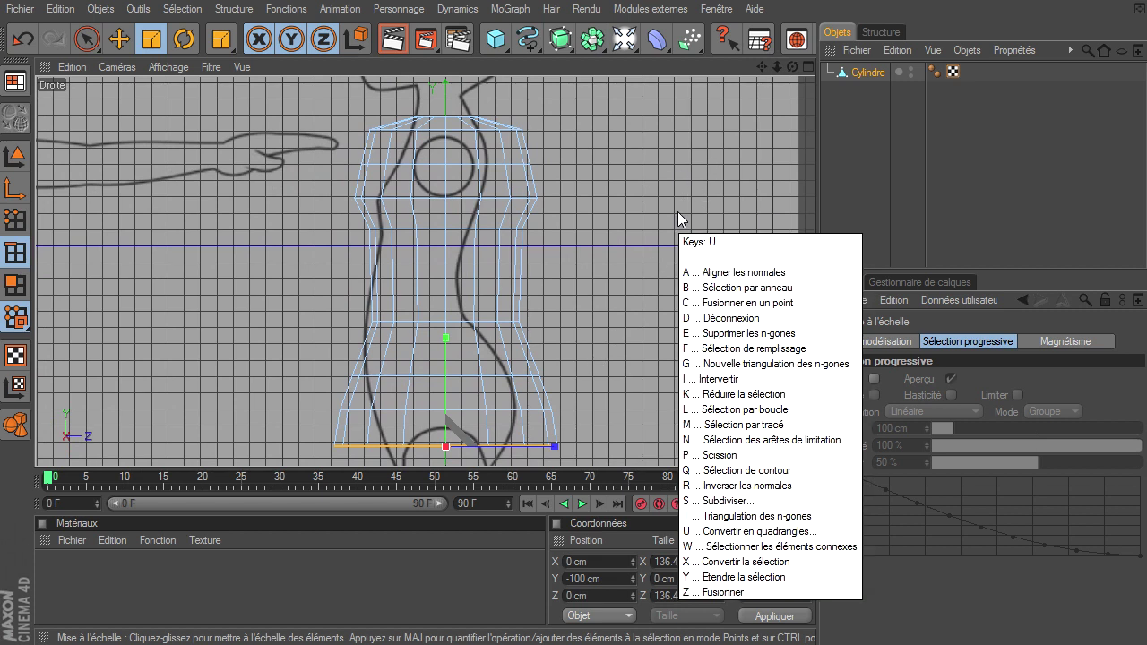
pyautogui.press('l')
pyautogui.click(439, 121)
pyautogui.moveTo(776, 67); pyautogui.dragTo(815, 443)
pyautogui.moveTo(763, 67)
pyautogui.mouseDown()
pyautogui.moveTo(814, 457)
pyautogui.moveTo(815, 443)
pyautogui.mouseUp()
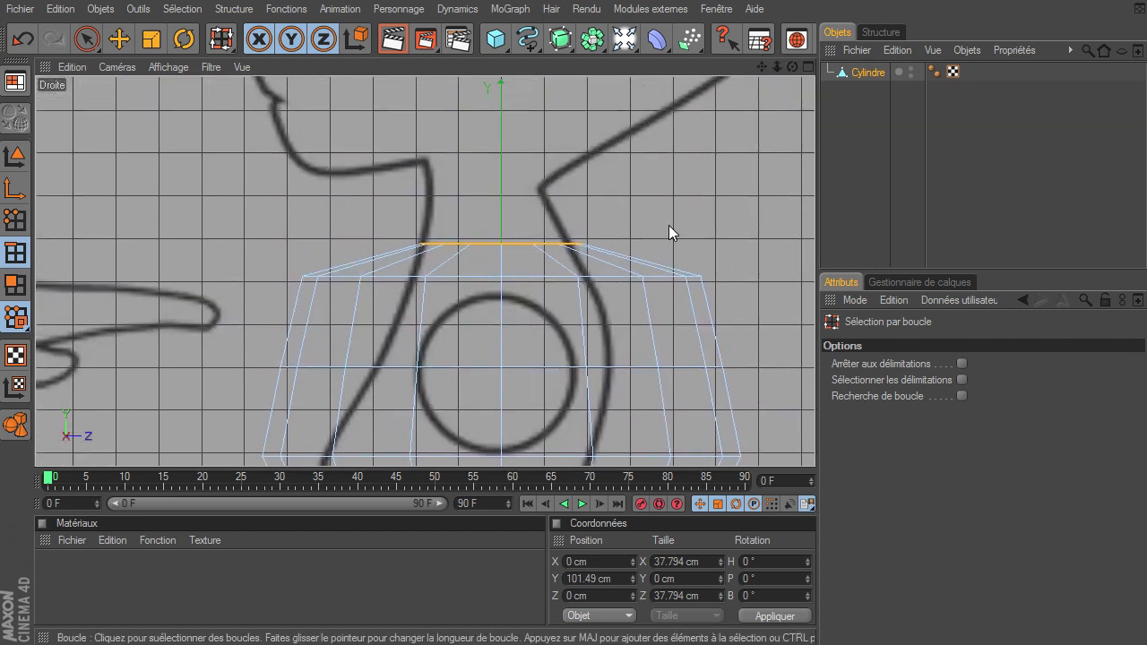
pyautogui.press('t')
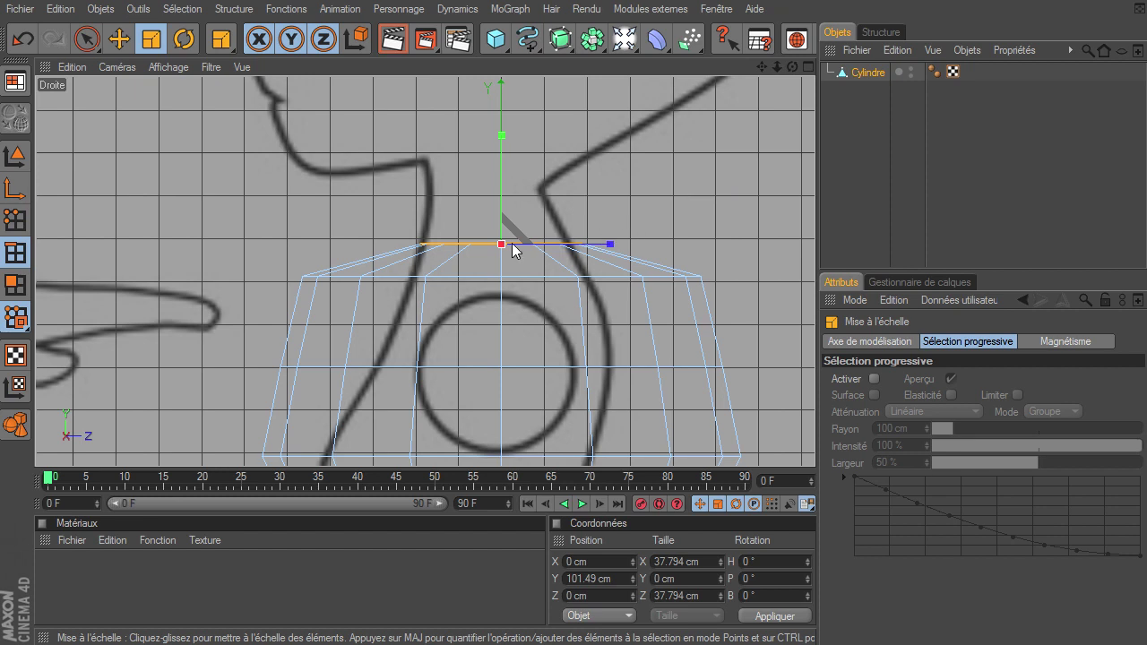
pyautogui.moveTo(611, 242)
pyautogui.mouseDown()
pyautogui.moveTo(814, 443)
pyautogui.moveTo(610, 244)
pyautogui.mouseUp()
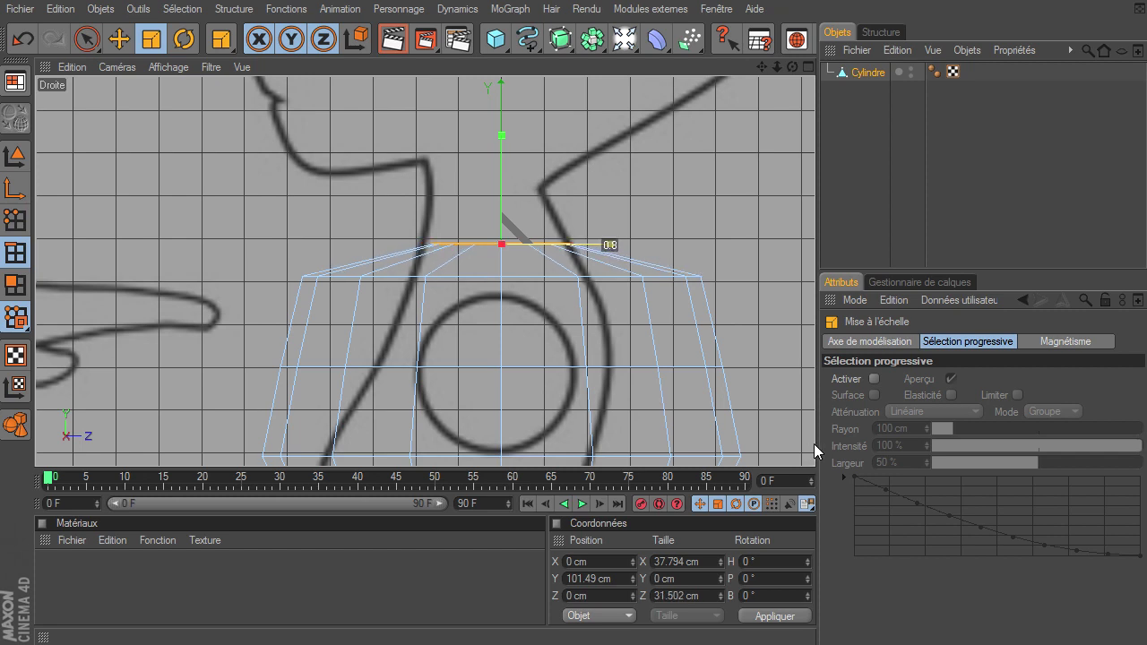
# - Narrow the second, shoulder loop front-to-back to 40.852 cm deep
pyautogui.press('e')
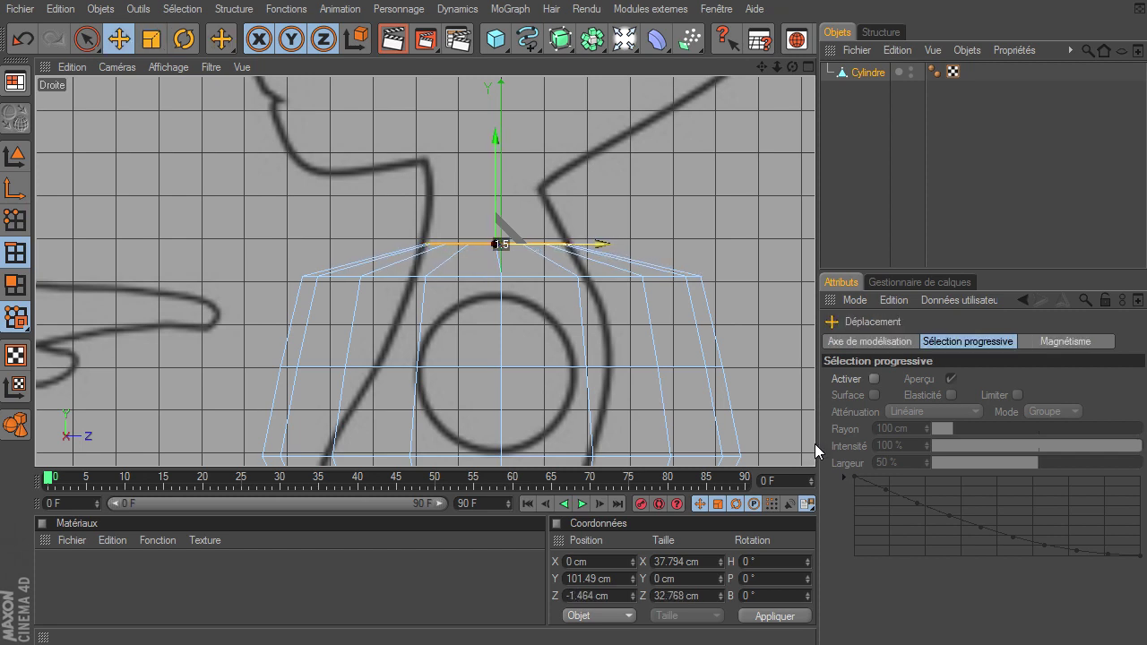
pyautogui.press('u')
pyautogui.press('l')
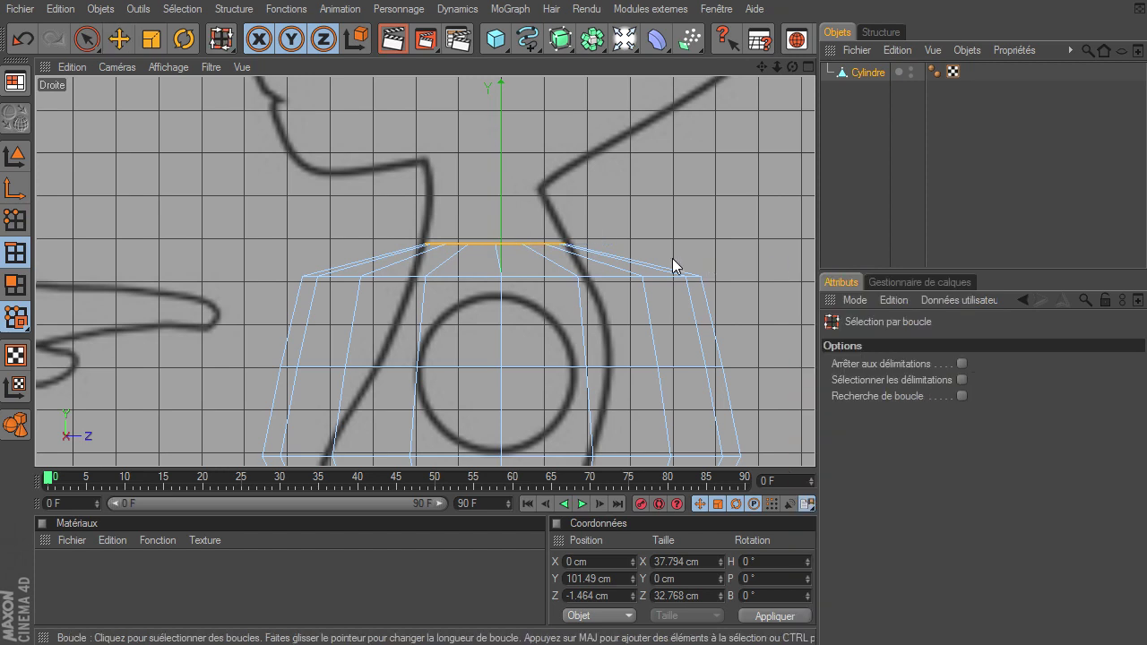
pyautogui.click(599, 277)
pyautogui.press('t')
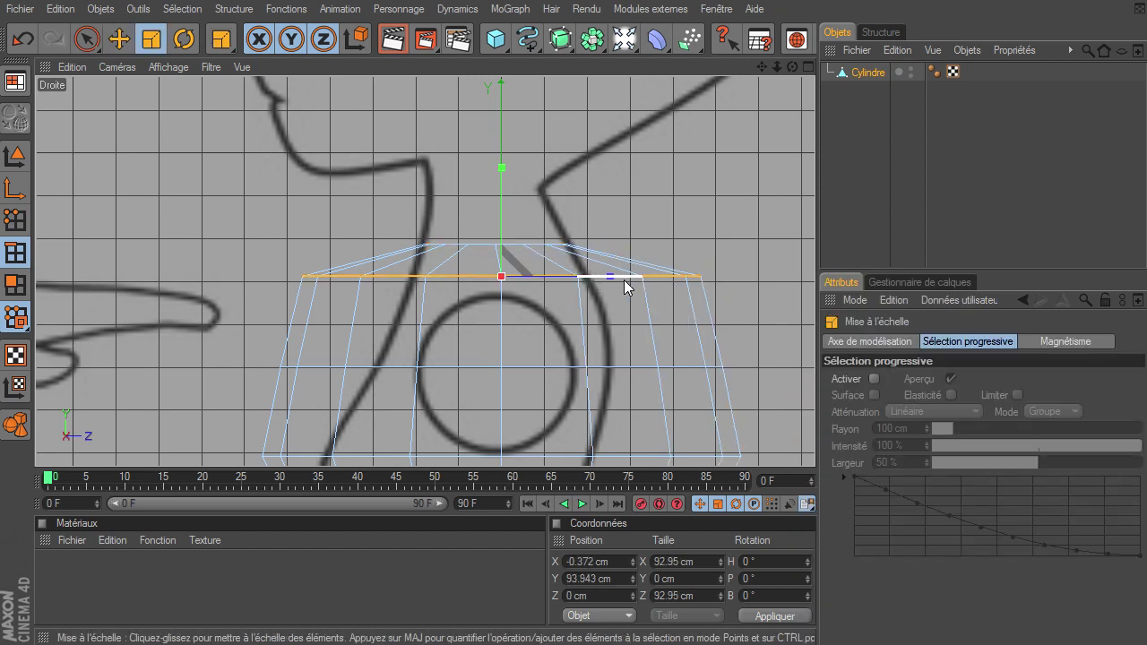
pyautogui.moveTo(611, 277)
pyautogui.mouseDown()
pyautogui.moveTo(757, 436)
pyautogui.moveTo(814, 443)
pyautogui.mouseUp()
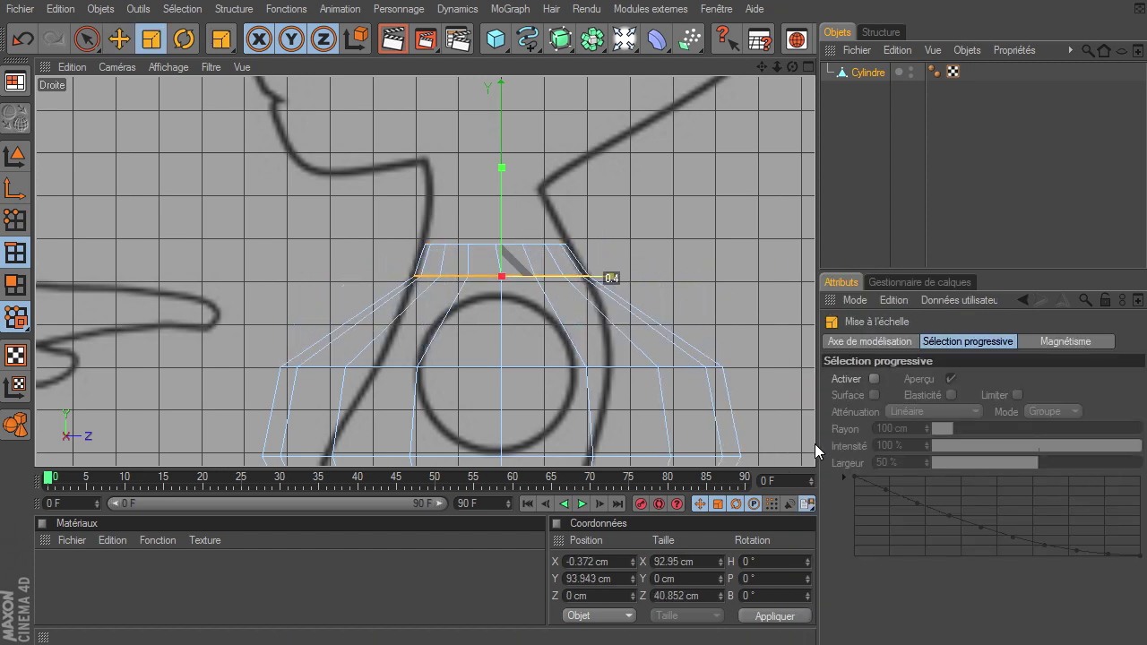
pyautogui.moveTo(814, 443); pyautogui.dragTo(815, 290, button='middle')
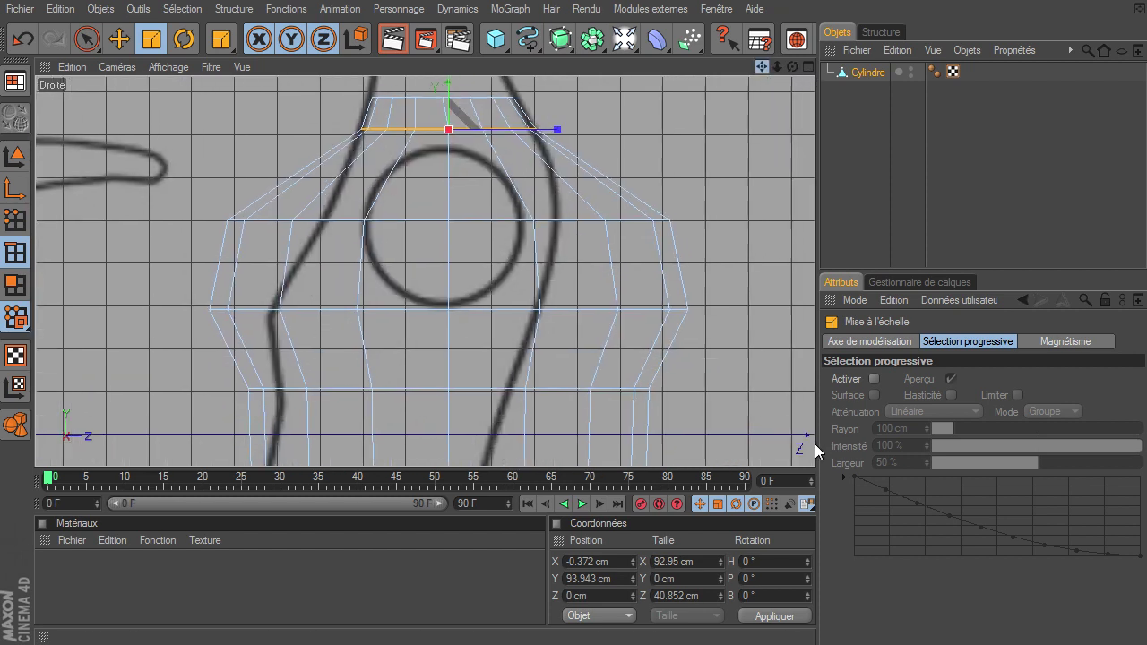
# - Narrow the chest loop to 56.505 cm deep and shift it back to Z -6.902 cm
pyautogui.press('u')
pyautogui.press('l')
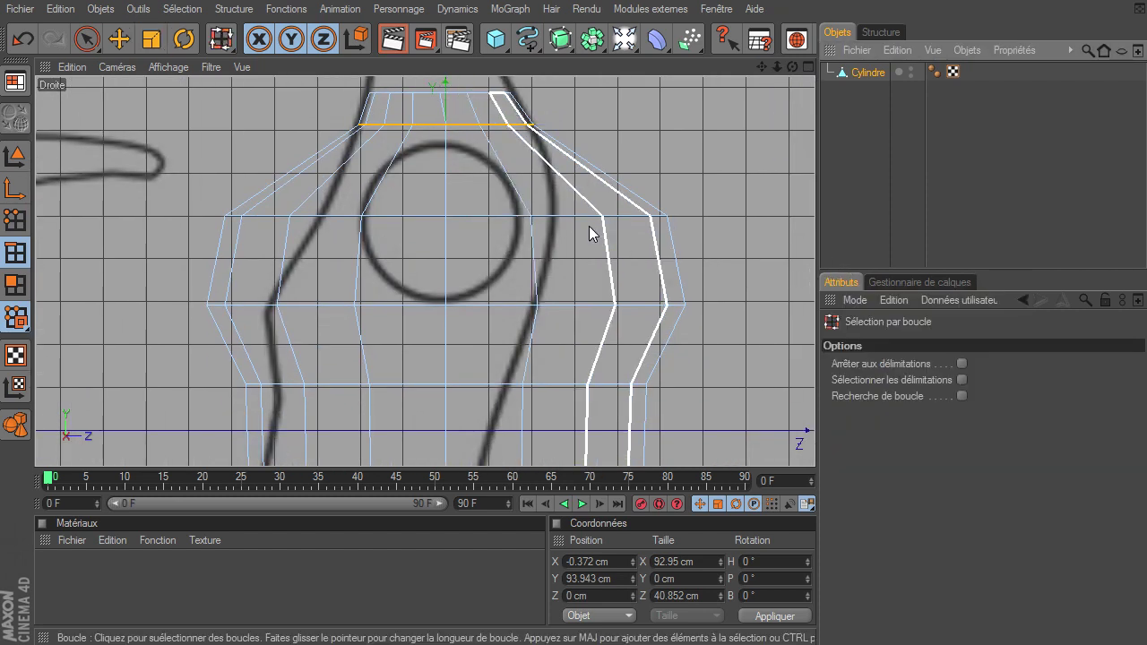
pyautogui.click(571, 214)
pyautogui.press('t')
pyautogui.moveTo(564, 219); pyautogui.dragTo(814, 443)
pyautogui.press('e')
pyautogui.moveTo(557, 217); pyautogui.dragTo(548, 216)
pyautogui.press('t')
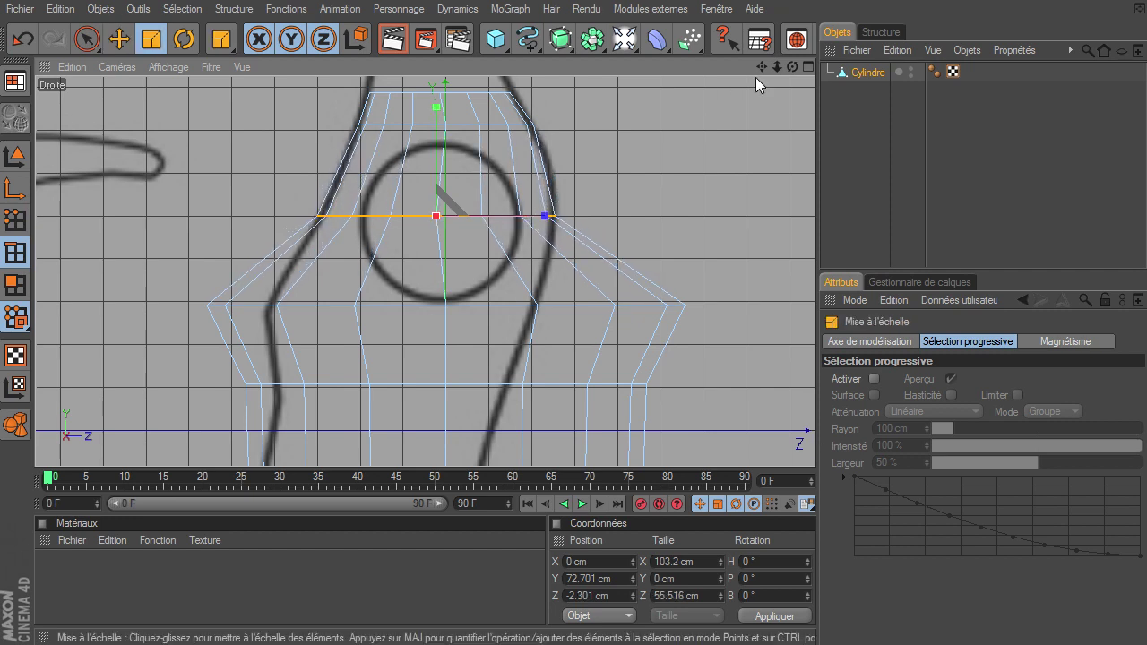
# - Narrow the next loop down to about 63 cm deep and slide it backward along the profile
pyautogui.moveTo(760, 66); pyautogui.dragTo(750, 89)
pyautogui.press('u')
pyautogui.press('l')
pyautogui.click(538, 211)
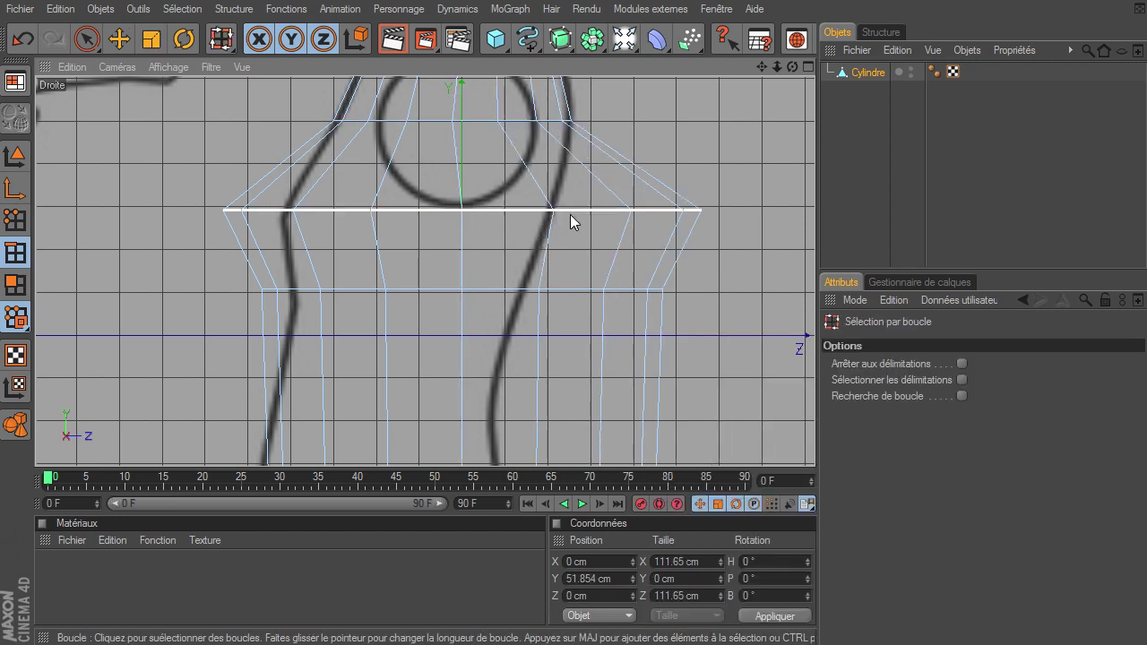
pyautogui.press('t')
pyautogui.moveTo(569, 209); pyautogui.dragTo(563, 207)
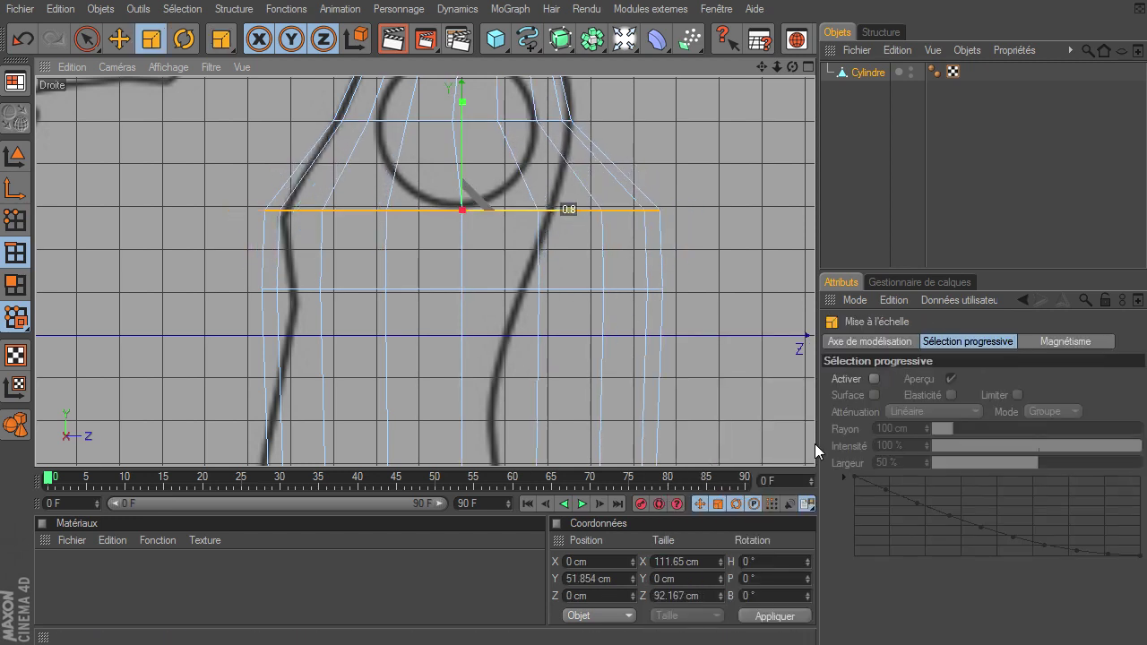
pyautogui.press('e')
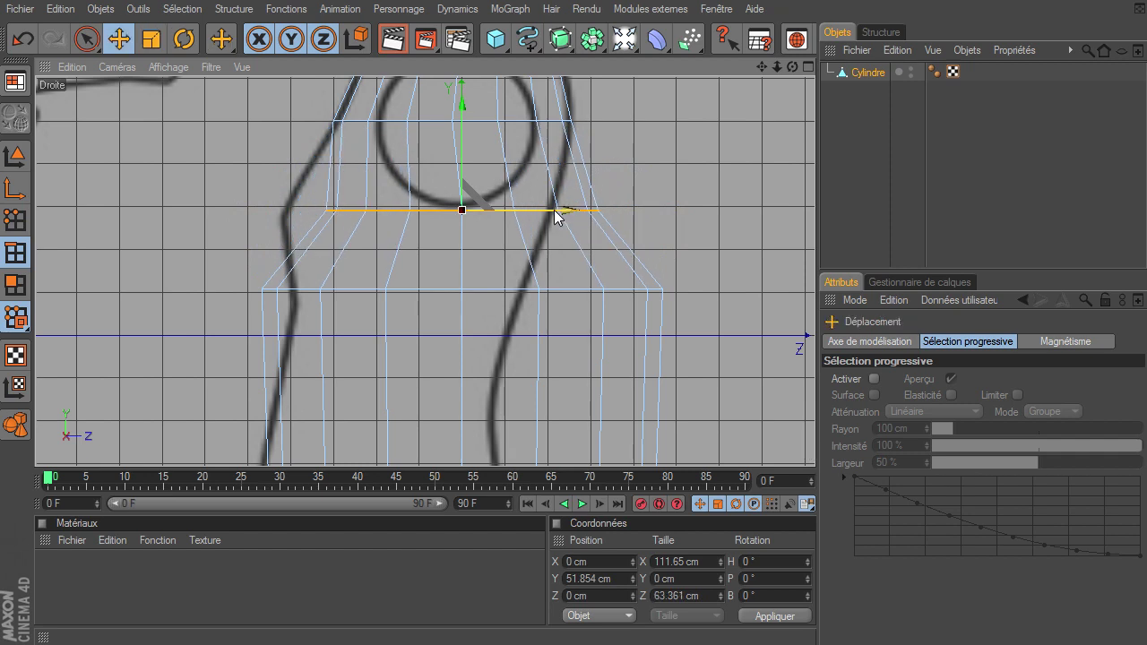
pyautogui.moveTo(554, 210)
pyautogui.mouseDown()
pyautogui.moveTo(525, 210)
pyautogui.moveTo(538, 210)
pyautogui.mouseUp()
pyautogui.press('t')
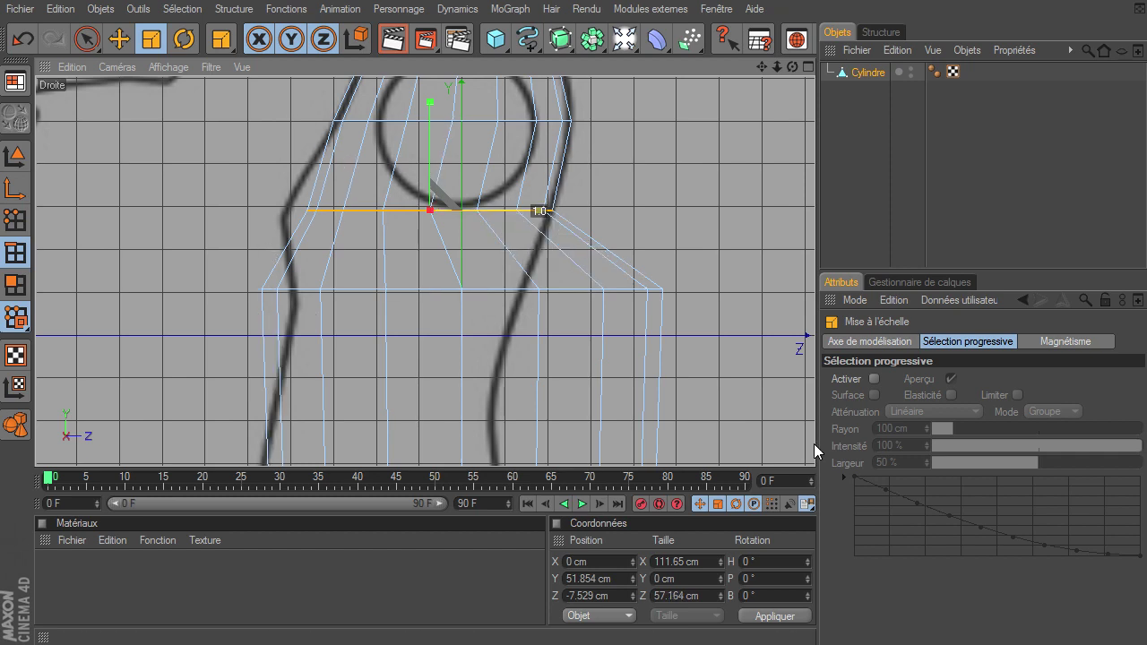
pyautogui.press('e')
pyautogui.moveTo(539, 210); pyautogui.dragTo(536, 211)
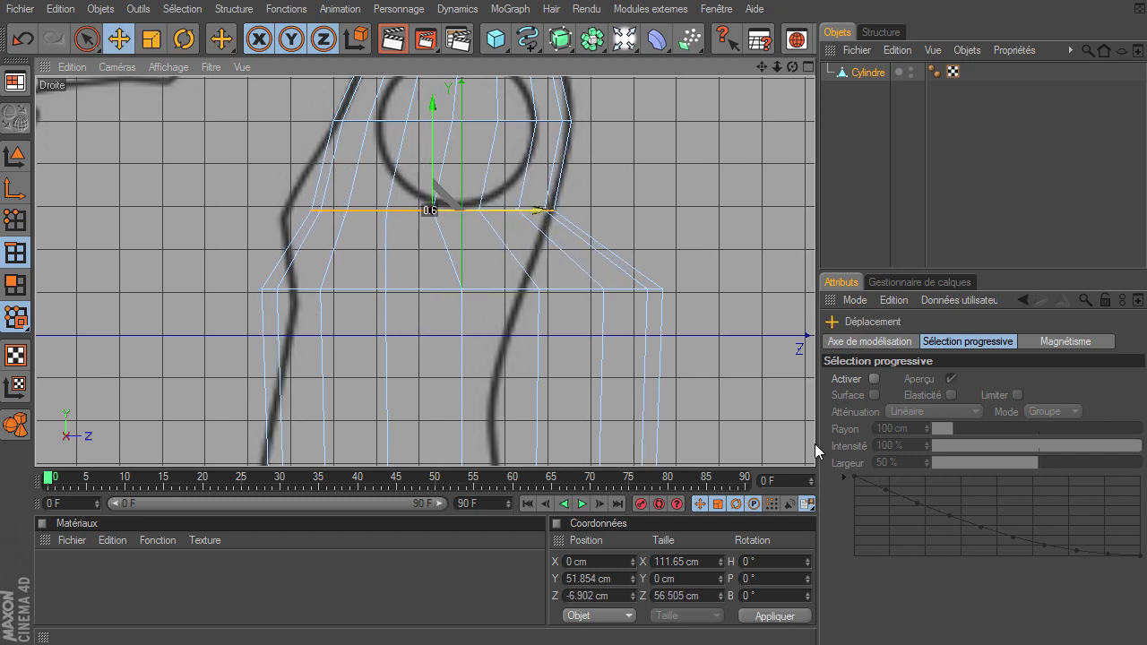
pyautogui.moveTo(761, 64); pyautogui.dragTo(767, 138)
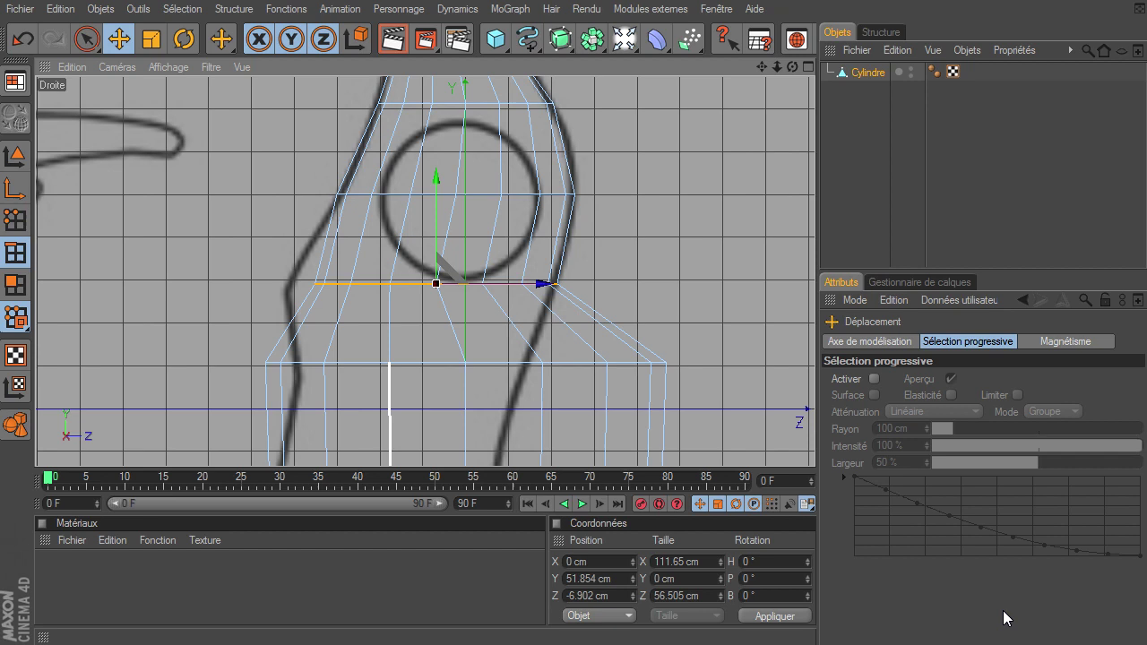
# - Narrow the waist loop to 62.976 cm deep and move it back to Z -17.777 cm
pyautogui.press('u')
pyautogui.press('l')
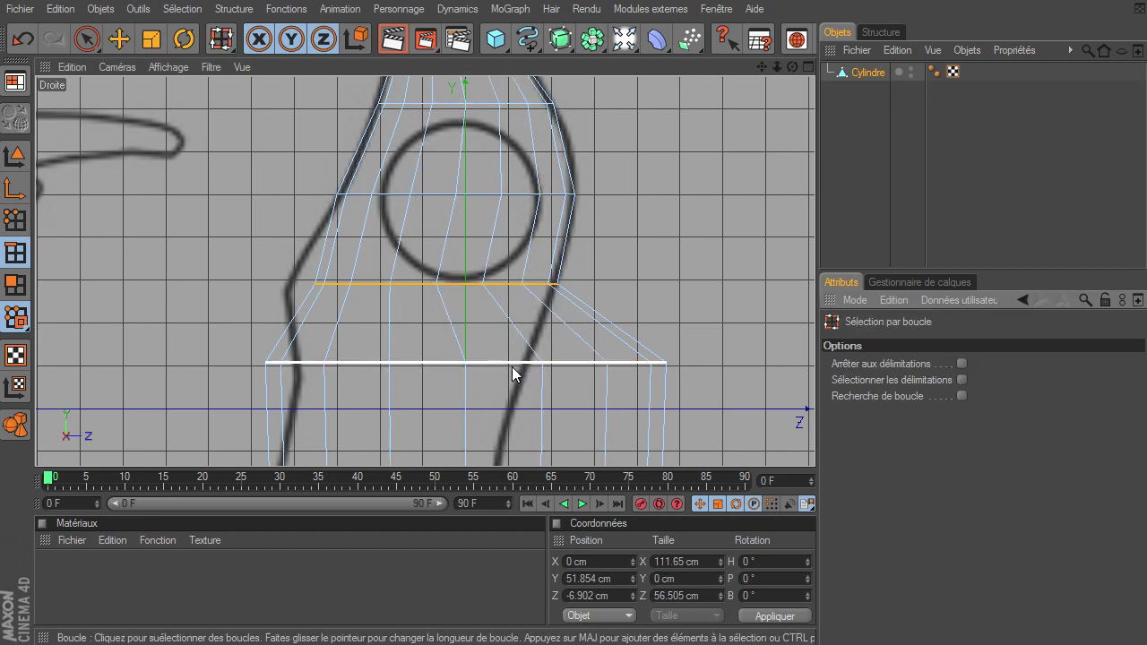
pyautogui.click(512, 366)
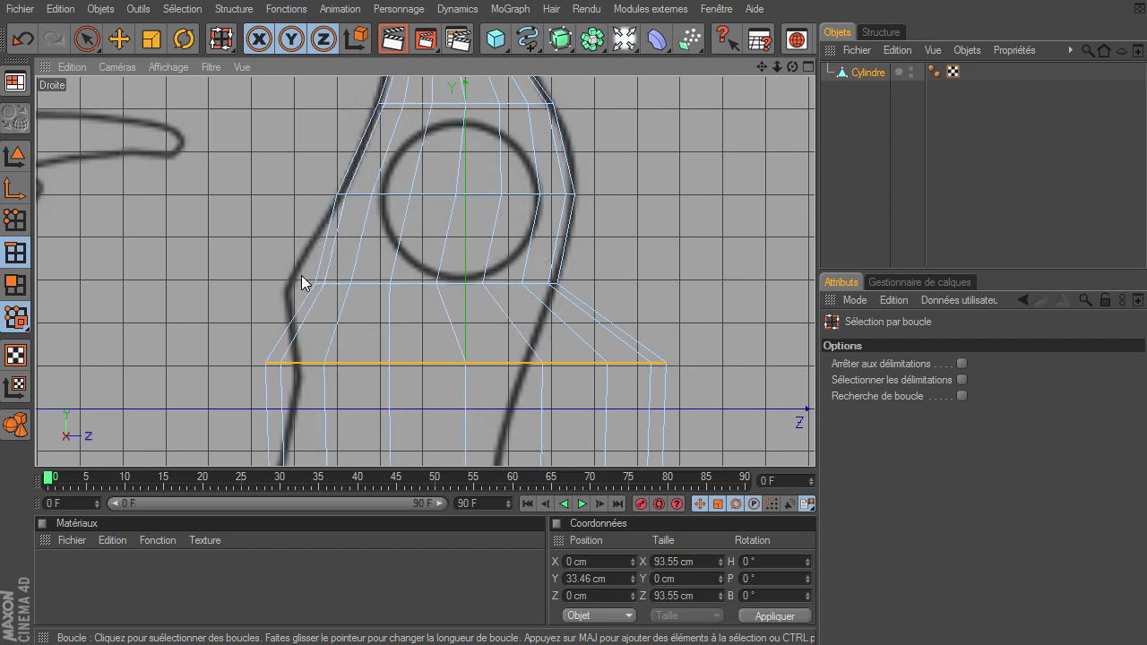
pyautogui.press('t')
pyautogui.moveTo(605, 367); pyautogui.dragTo(571, 367)
pyautogui.press('e')
pyautogui.moveTo(576, 371); pyautogui.dragTo(407, 362)
pyautogui.moveTo(814, 444); pyautogui.dragTo(566, 361)
# - Shrink the mid-height cylinder loop narrower toward the drawn leg outline
pyautogui.moveTo(763, 68); pyautogui.dragTo(759, 68)
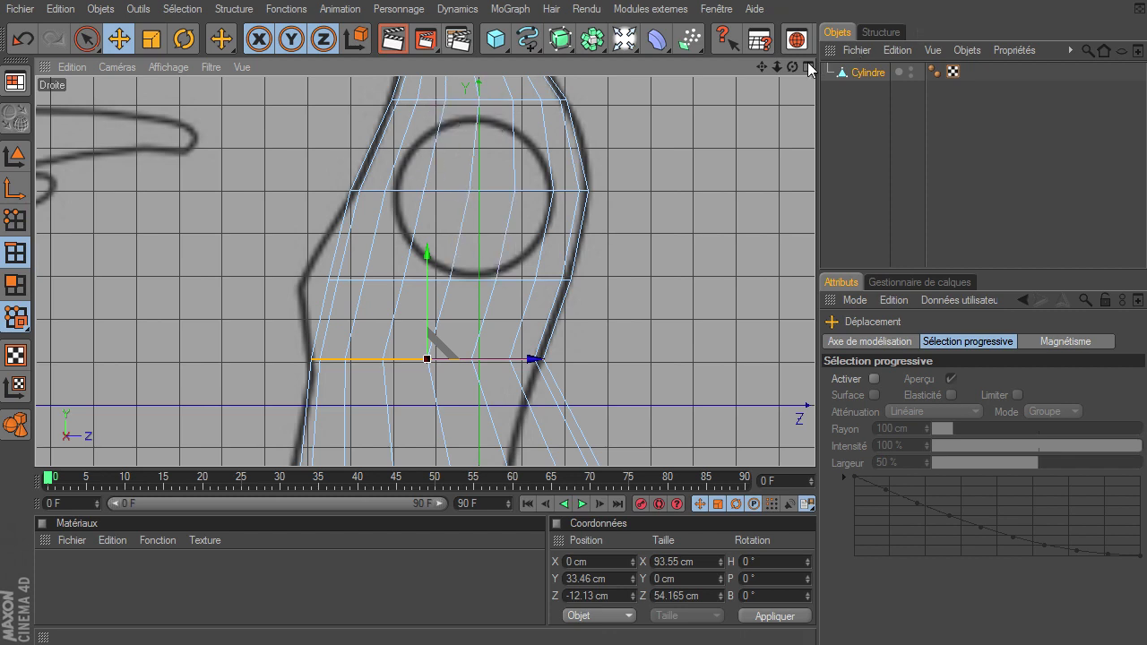
pyautogui.moveTo(762, 68); pyautogui.dragTo(762, 68)
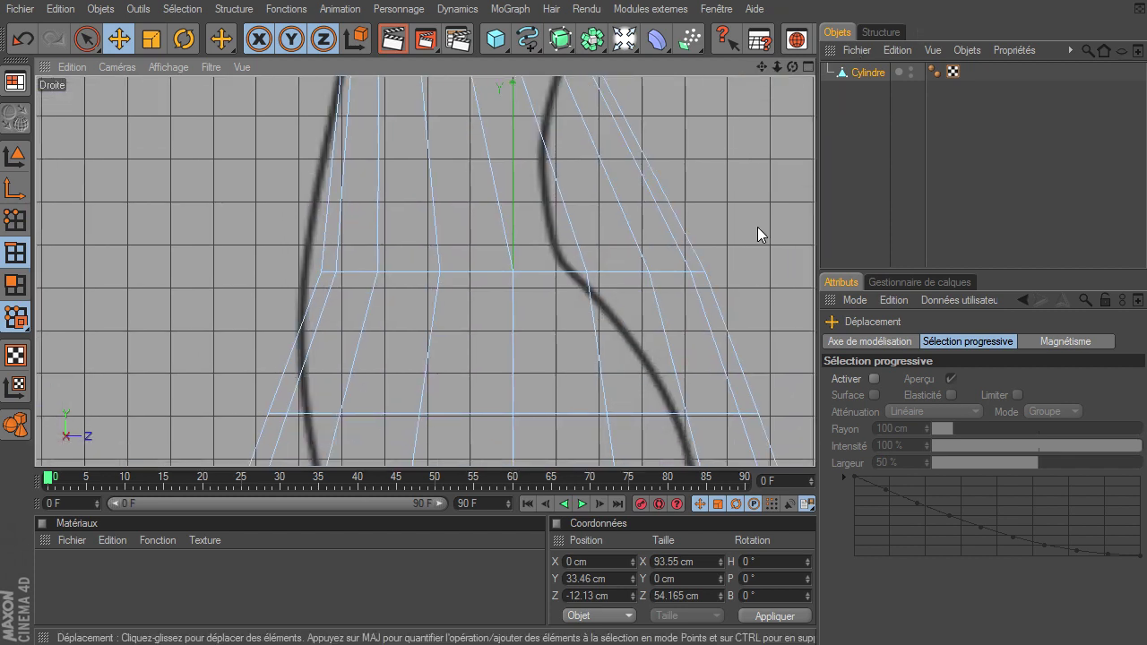
pyautogui.press('u')
pyautogui.press('l')
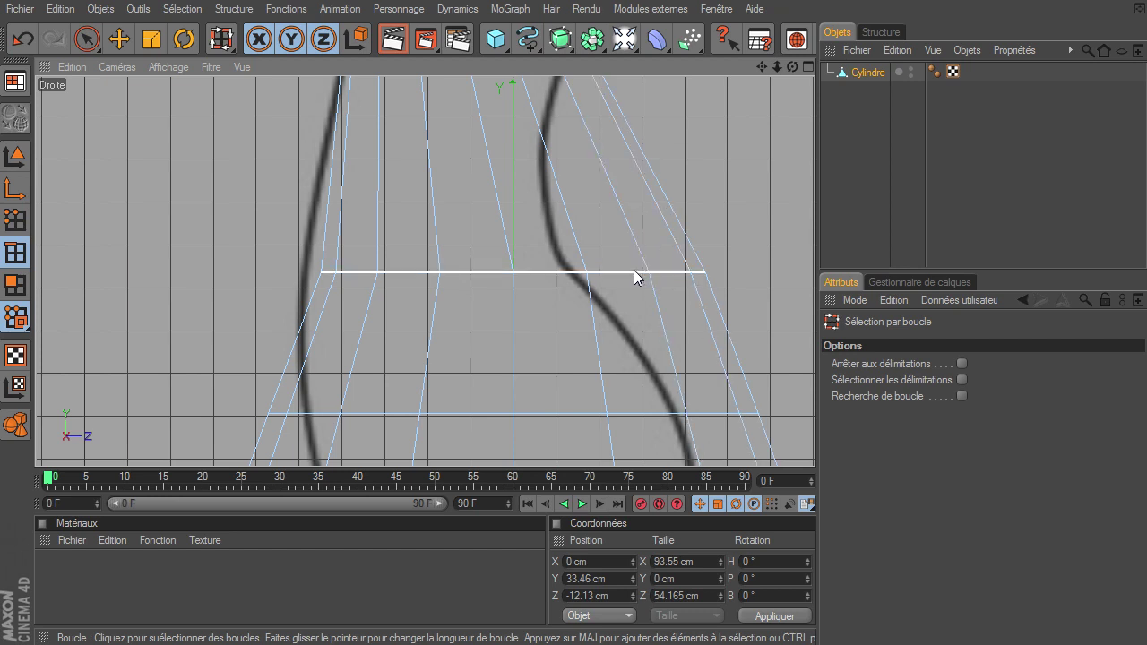
pyautogui.click(633, 271)
pyautogui.press('t')
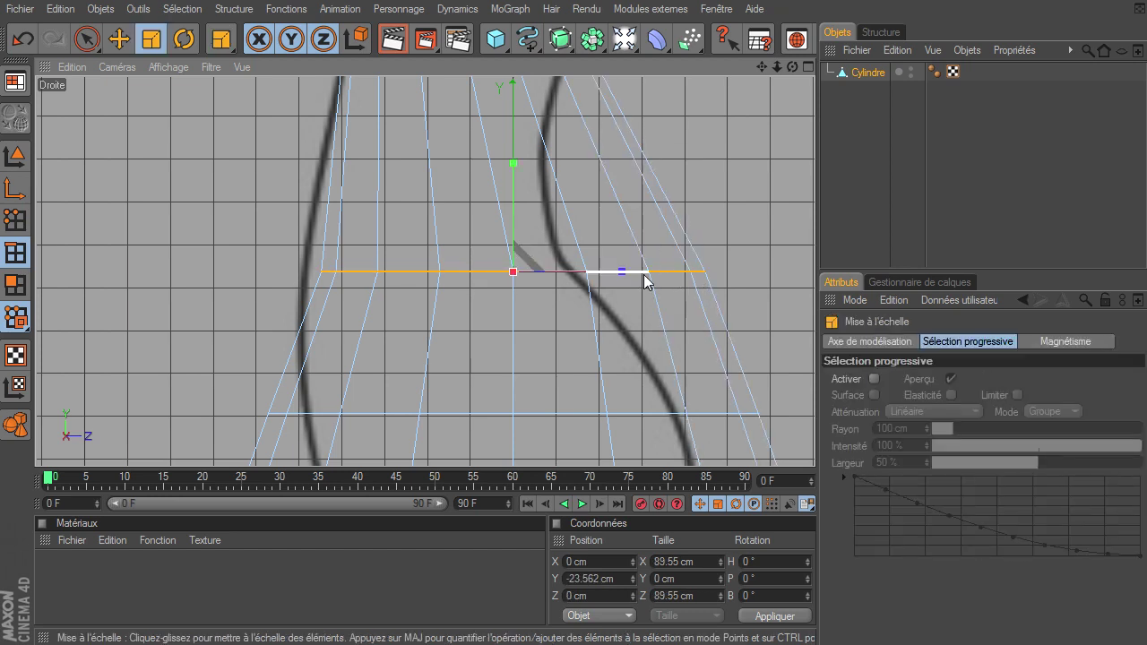
pyautogui.moveTo(627, 281)
pyautogui.mouseDown()
pyautogui.moveTo(542, 272)
pyautogui.moveTo(814, 444)
pyautogui.mouseUp()
pyautogui.press('e')
pyautogui.press('t')
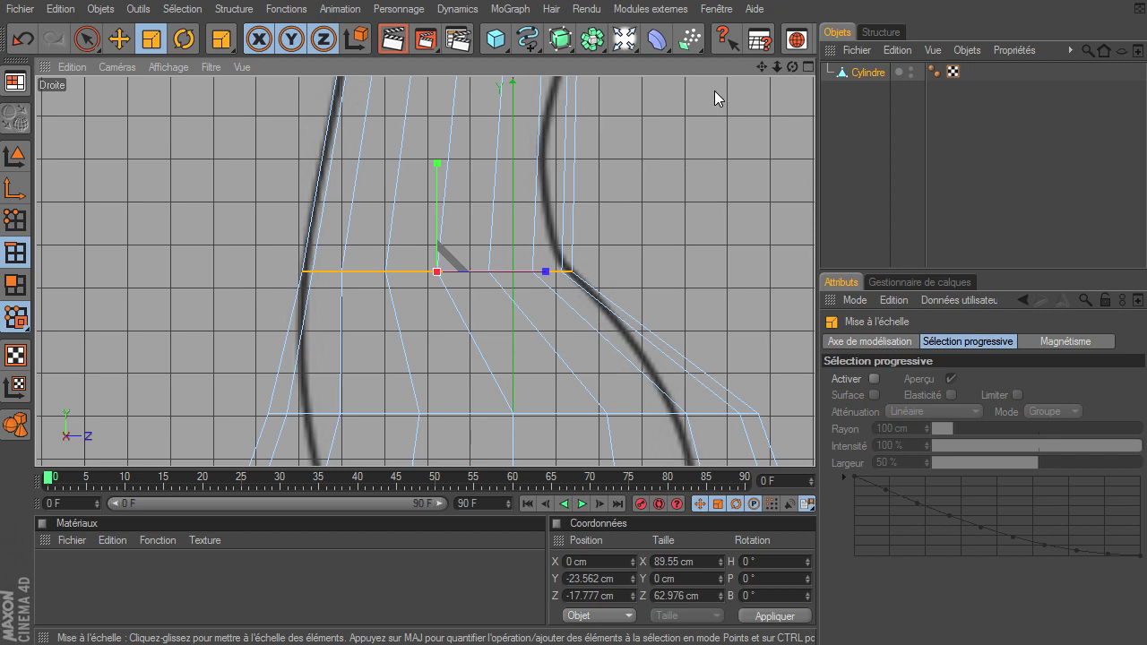
pyautogui.moveTo(764, 67); pyautogui.dragTo(765, 66)
# - Scale the lower cylinder loop to 0.7 and shift it to line up with the drawing
pyautogui.press('u')
pyautogui.press('l')
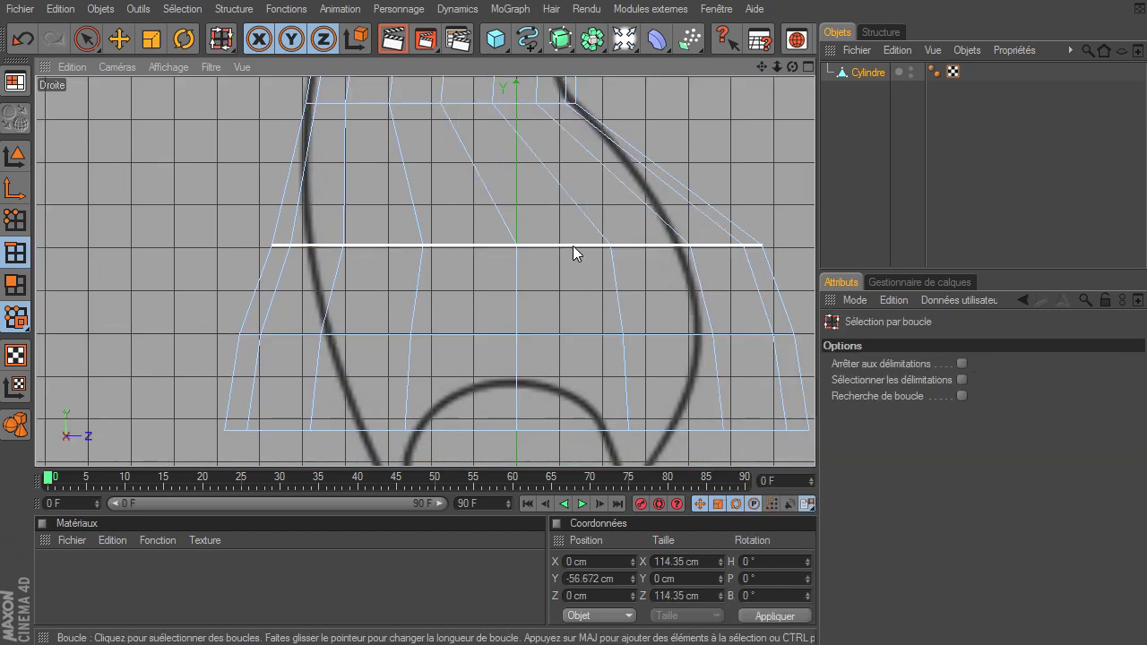
pyautogui.click(572, 246)
pyautogui.press('t')
pyautogui.moveTo(623, 246); pyautogui.dragTo(814, 444)
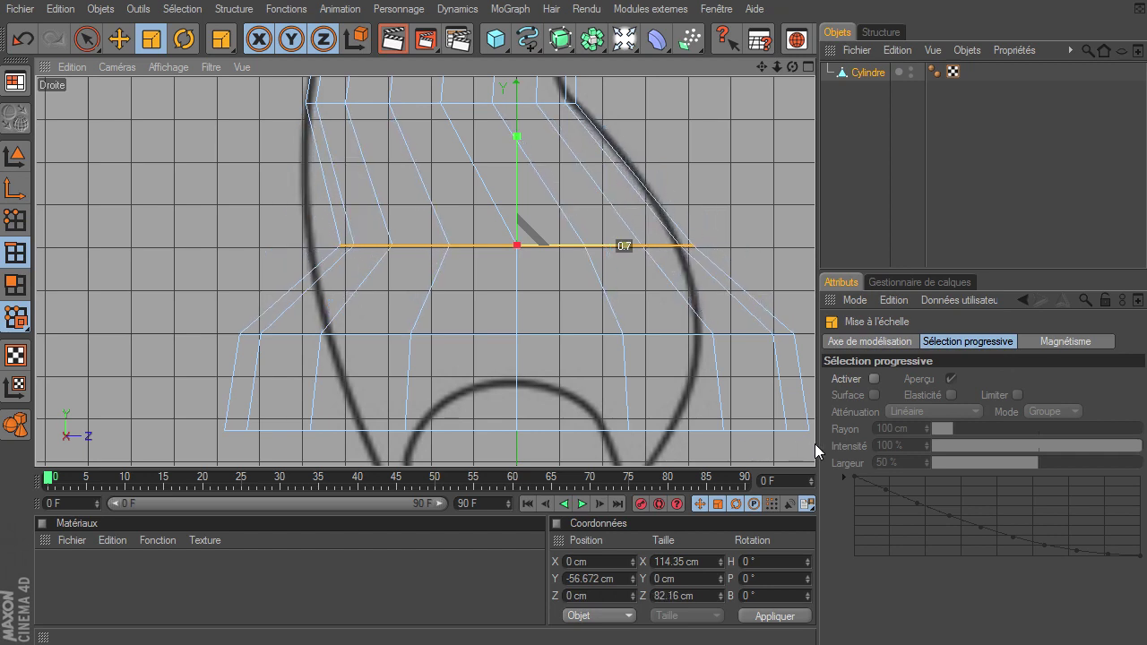
pyautogui.press('e')
pyautogui.moveTo(624, 245); pyautogui.dragTo(516, 244)
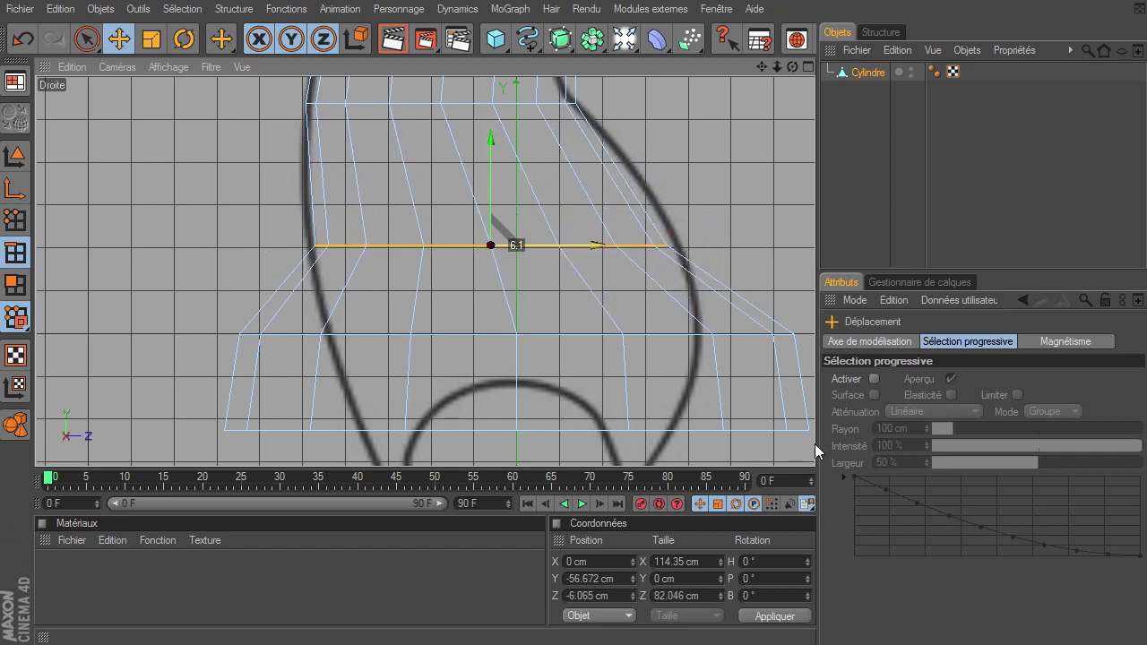
pyautogui.press('t')
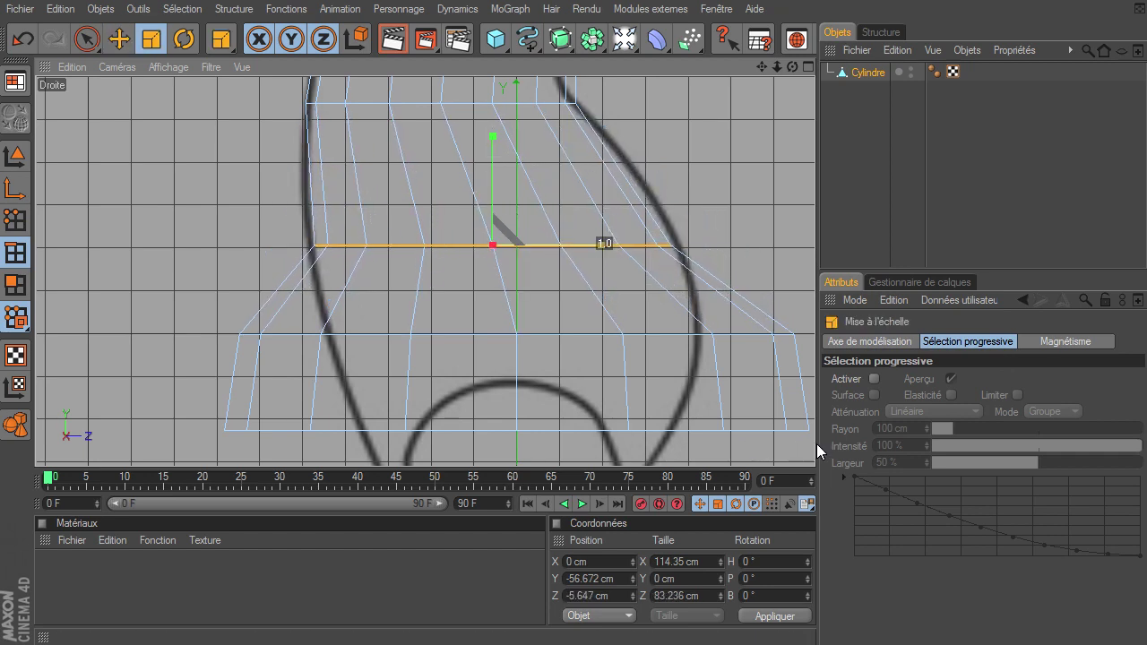
pyautogui.press('e')
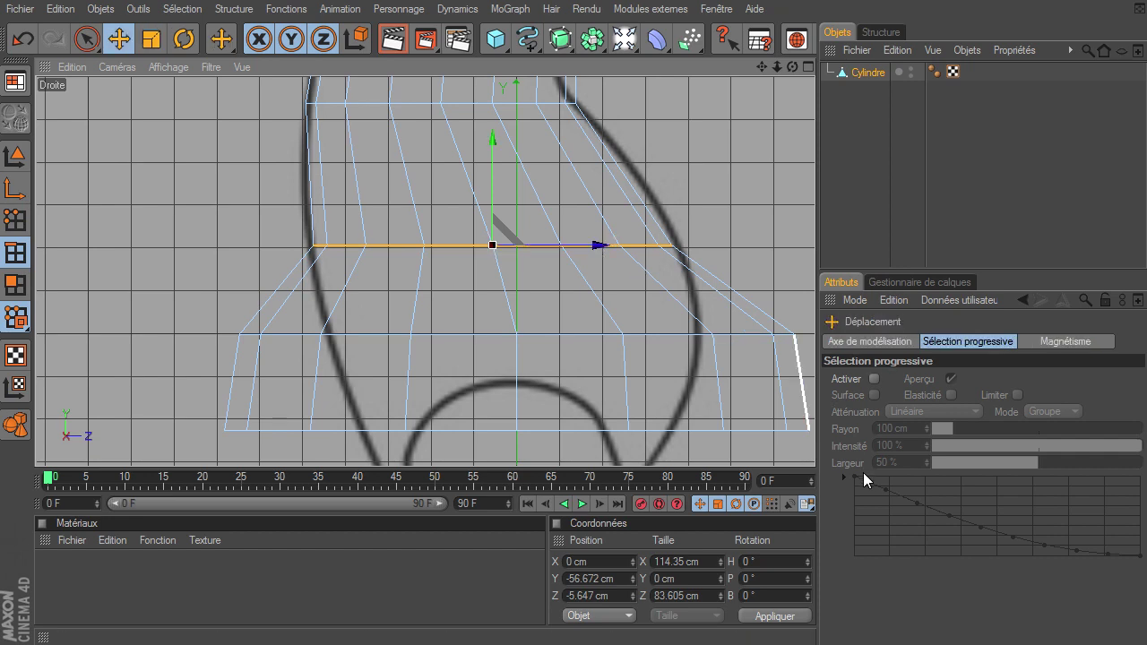
# - Scale the next loop to 0.7 and the bottom loop to 0.5, leaving it 72.455 cm deep
pyautogui.press('u')
pyautogui.press('l')
pyautogui.click(664, 335)
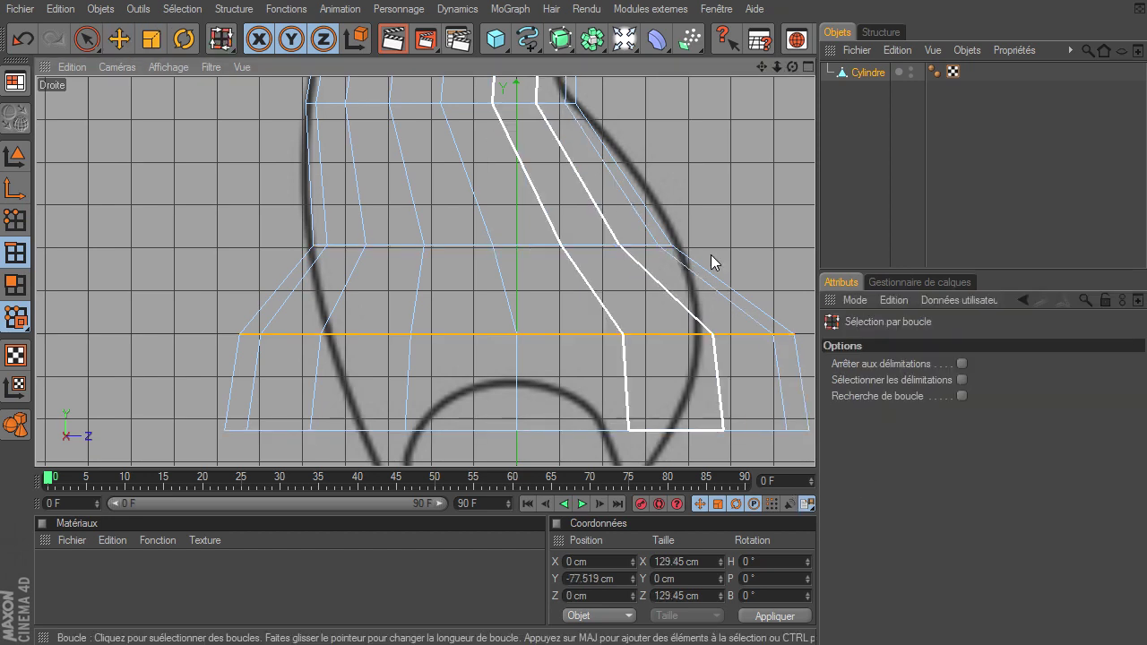
pyautogui.moveTo(759, 68)
pyautogui.mouseDown()
pyautogui.moveTo(817, 441)
pyautogui.moveTo(817, 231)
pyautogui.mouseUp()
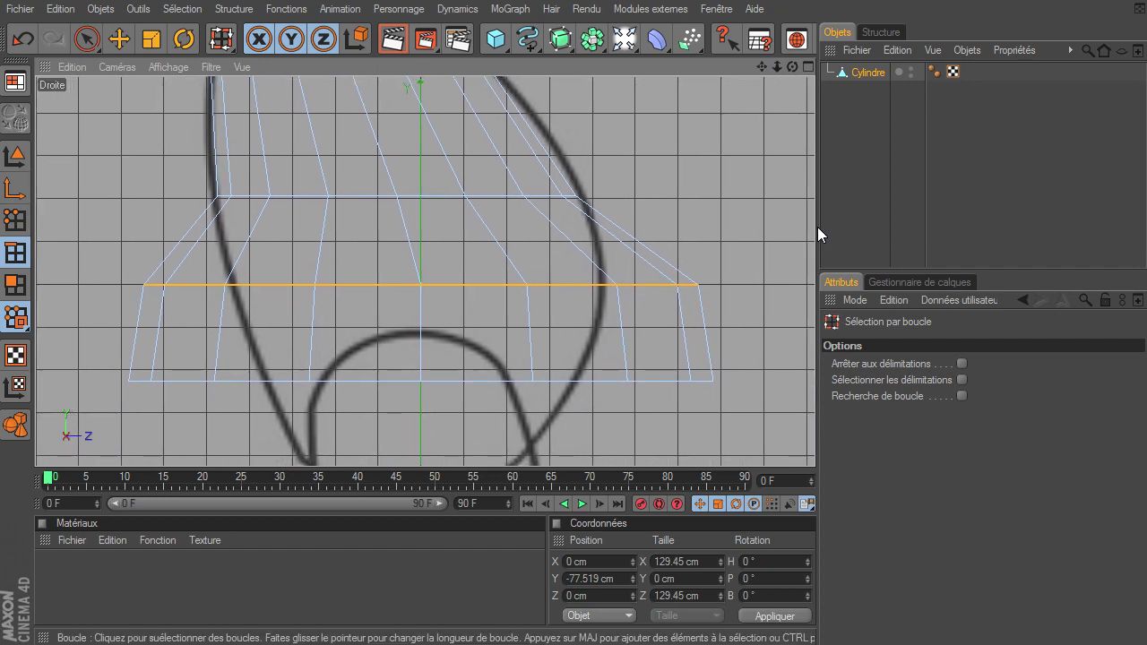
pyautogui.press('t')
pyautogui.moveTo(540, 283); pyautogui.dragTo(815, 443)
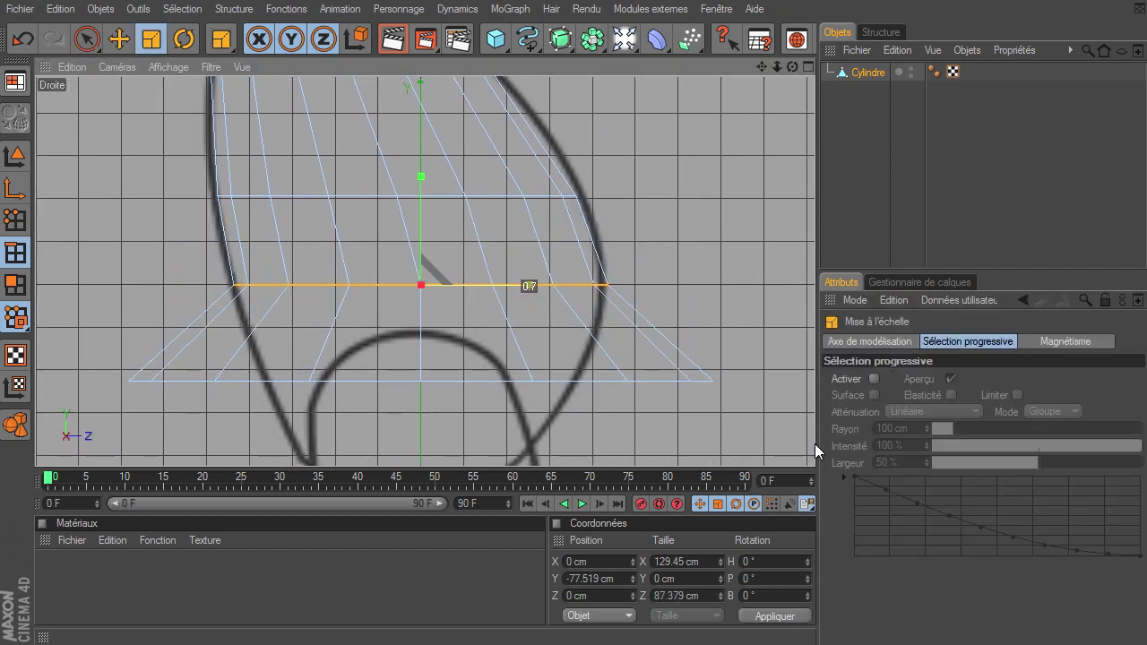
pyautogui.press('u')
pyautogui.press('l')
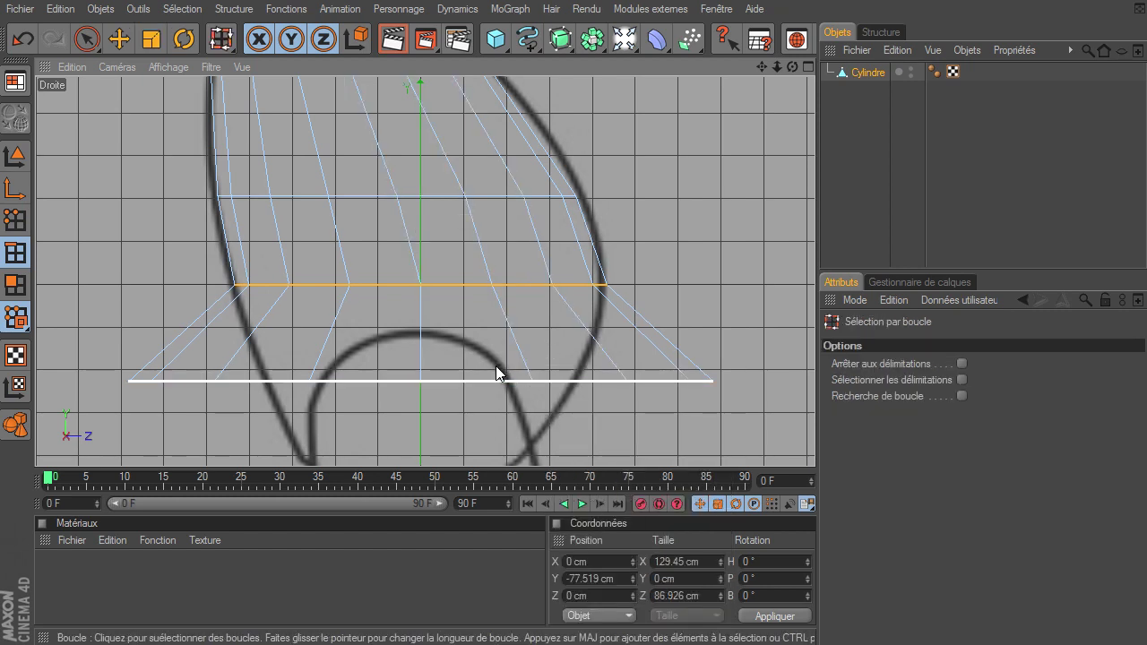
pyautogui.click(486, 372)
pyautogui.press('t')
pyautogui.moveTo(529, 384); pyautogui.dragTo(814, 444)
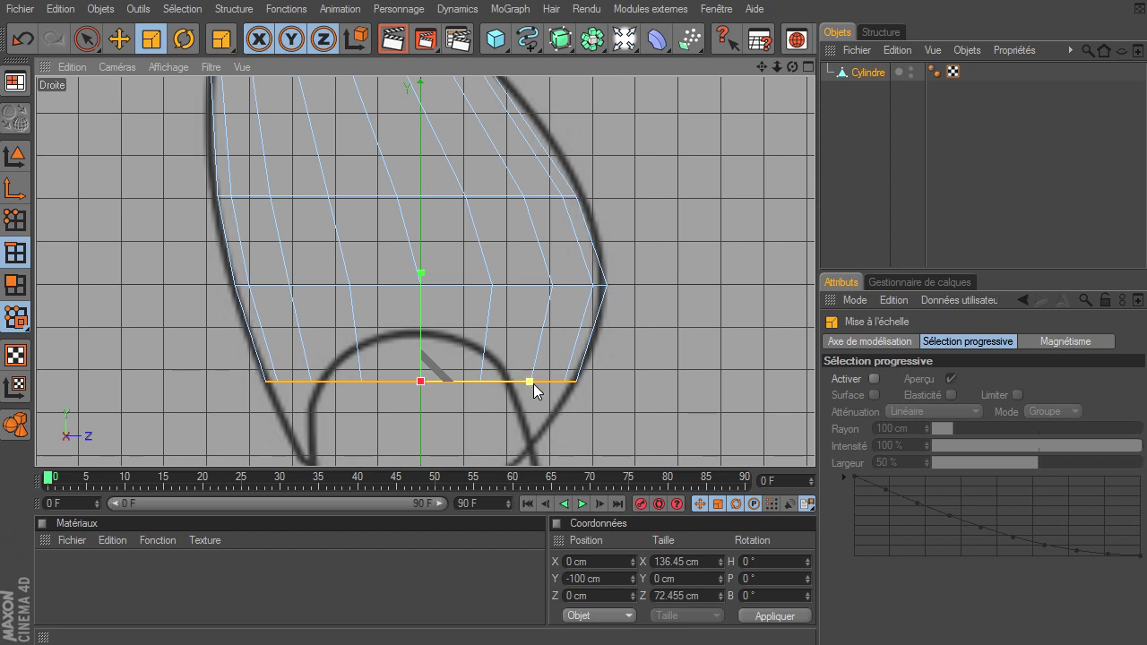
# - Switch to polygon mode and activate the Knife in Loop mode
pyautogui.moveTo(761, 66); pyautogui.dragTo(534, 153)
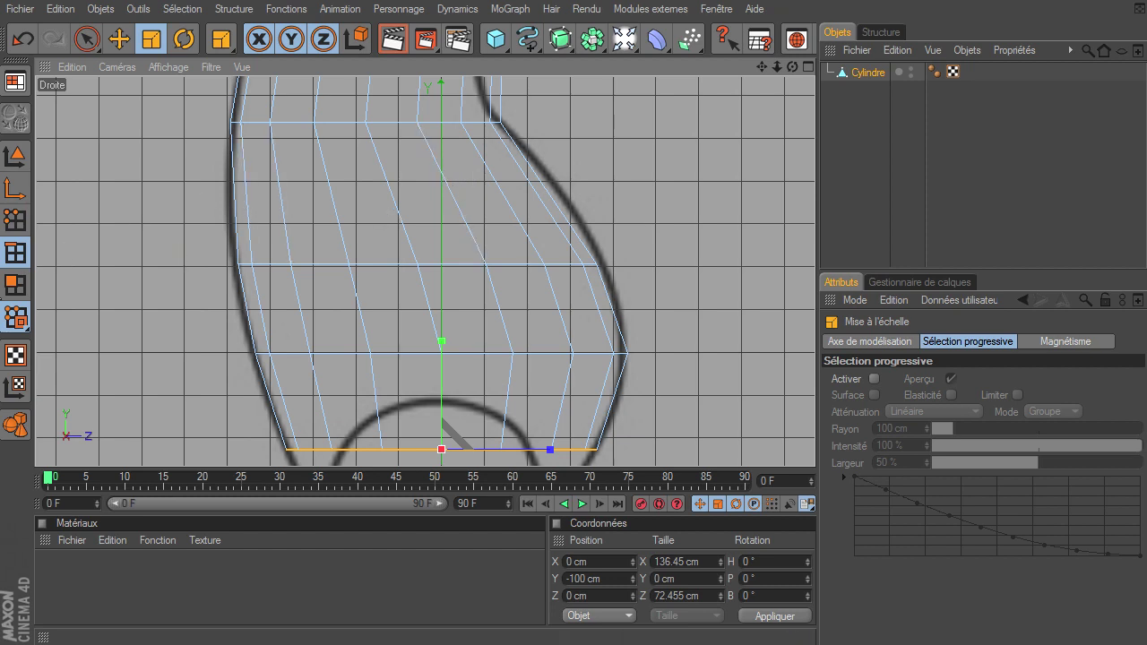
pyautogui.click(16, 285)
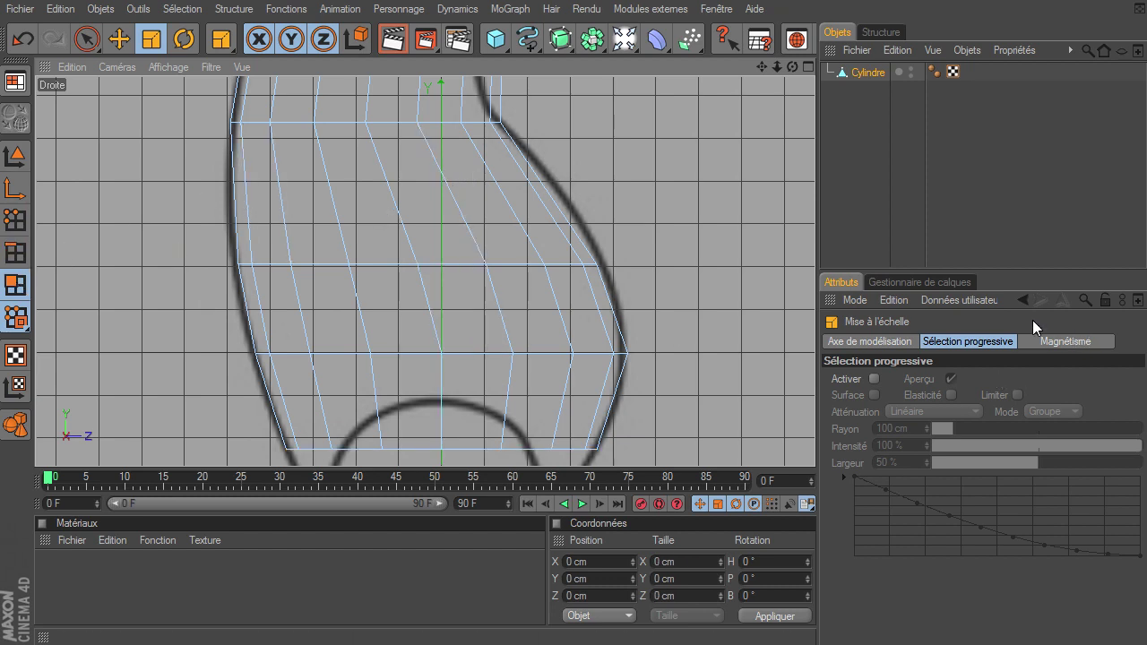
pyautogui.press('k')
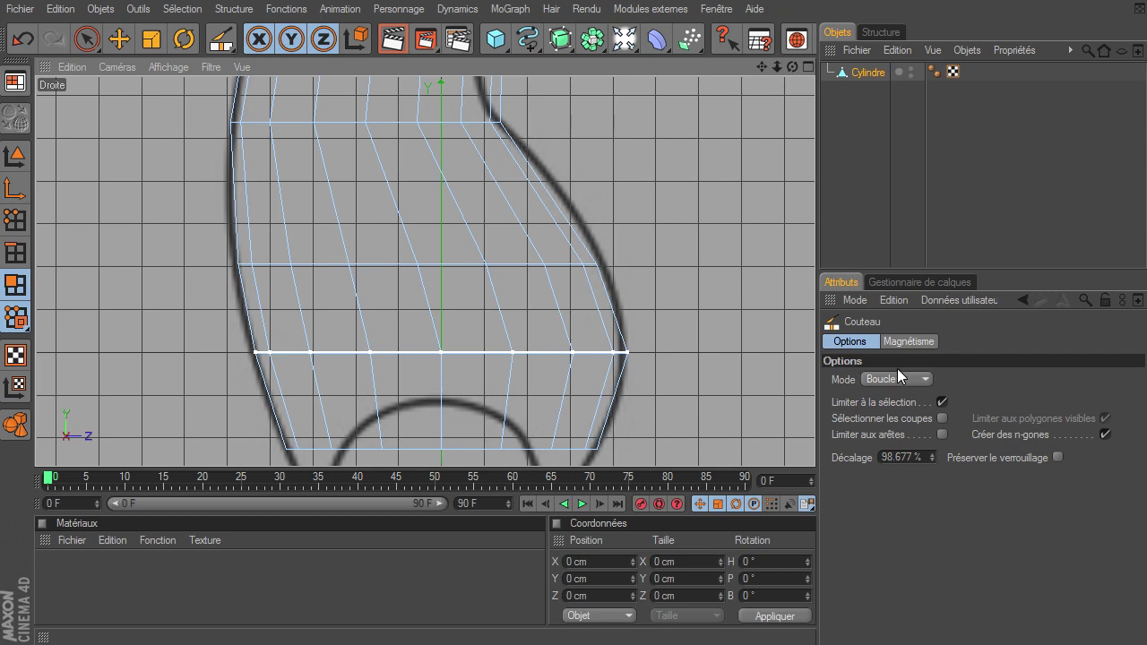
# - Knife three new horizontal loops across the leg cylinder, then return to Edge mode
pyautogui.click(537, 190)
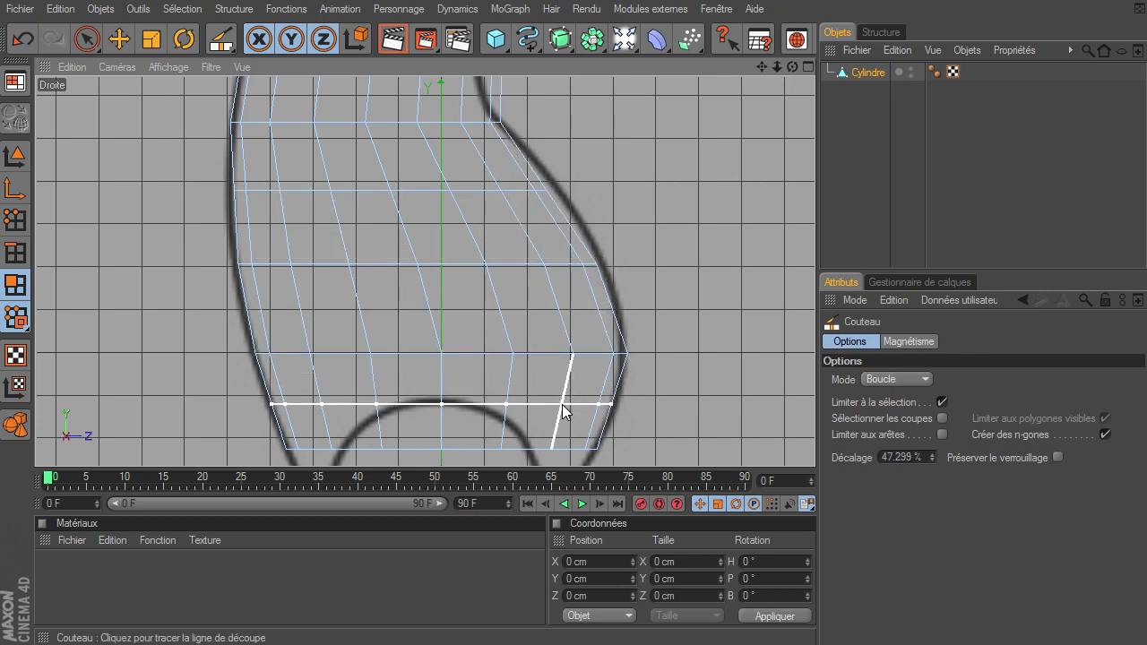
pyautogui.click(565, 307)
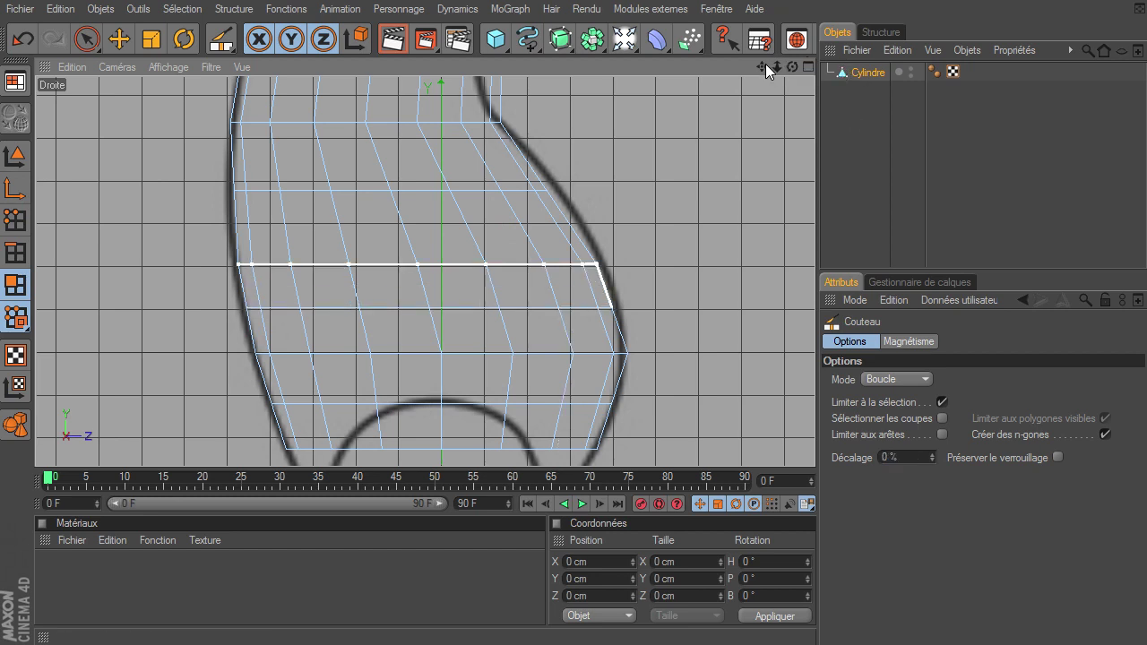
pyautogui.moveTo(765, 64); pyautogui.dragTo(821, 455)
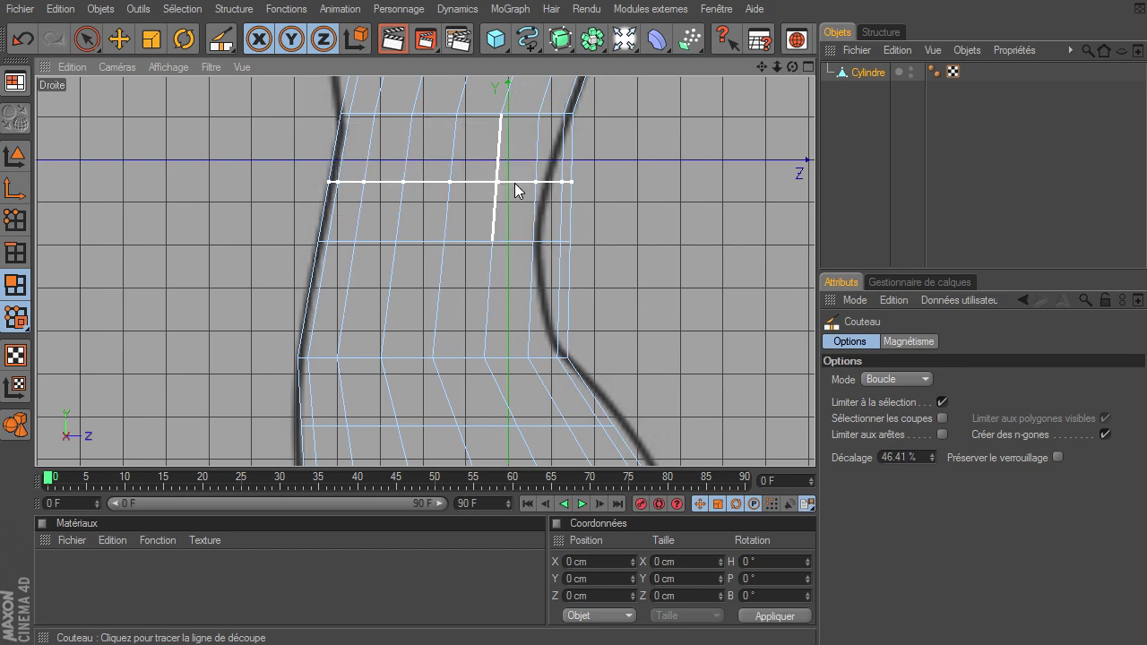
pyautogui.click(516, 182)
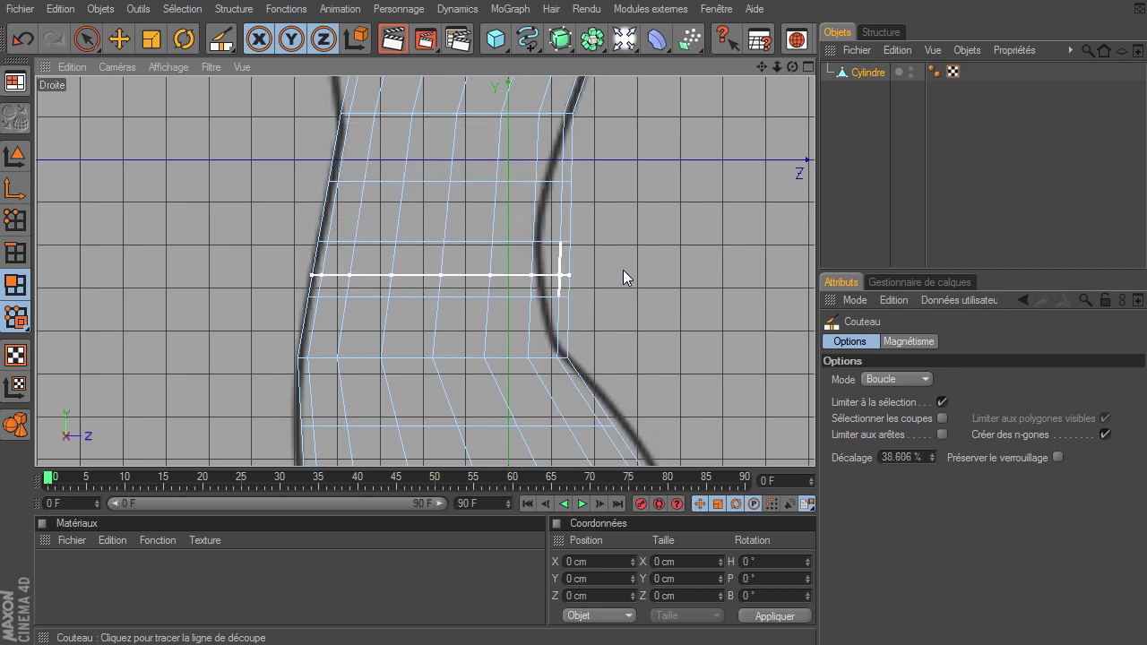
pyautogui.click(15, 256)
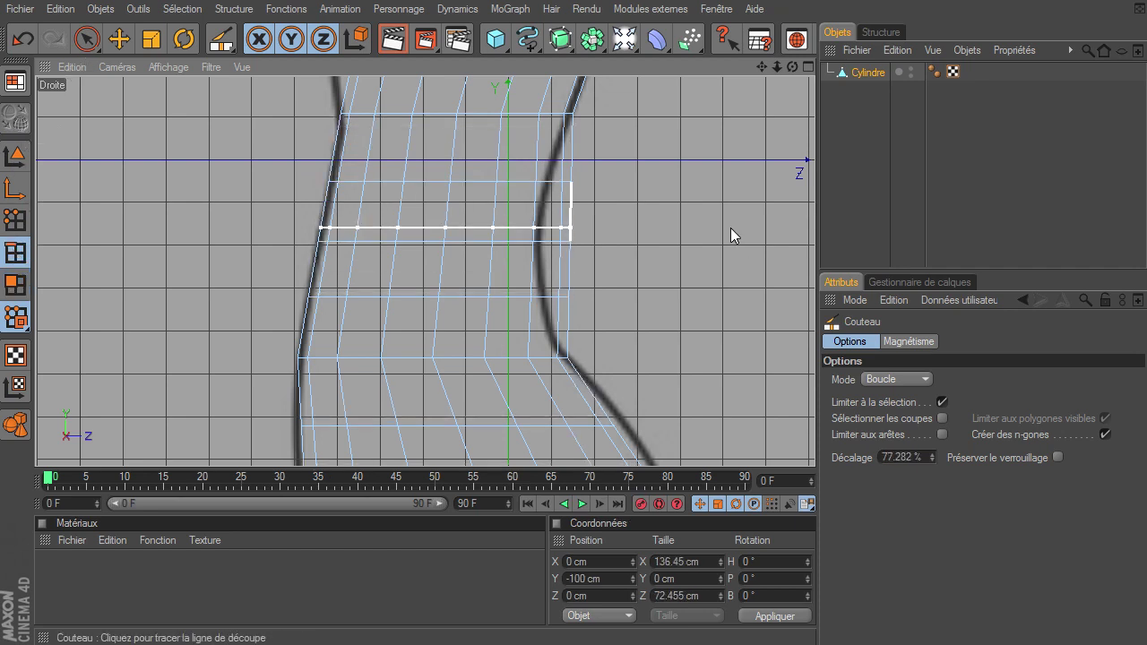
# - Narrow the new upper-leg loop front-to-back to the drawn outline
pyautogui.press('u')
pyautogui.press('l')
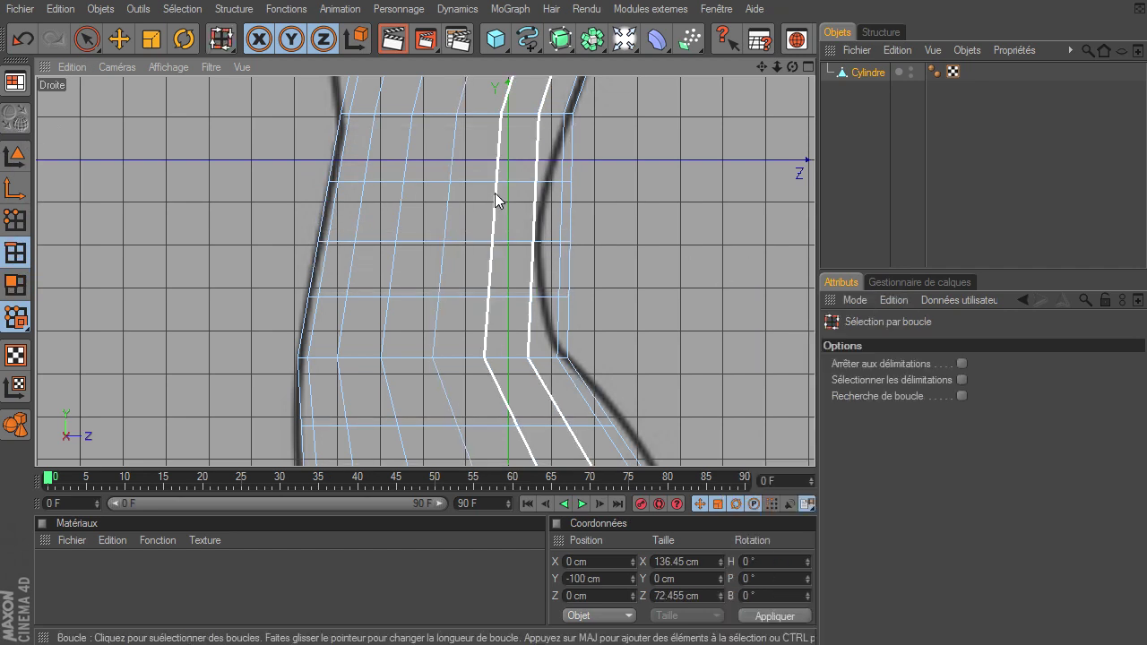
pyautogui.click(484, 180)
pyautogui.press('t')
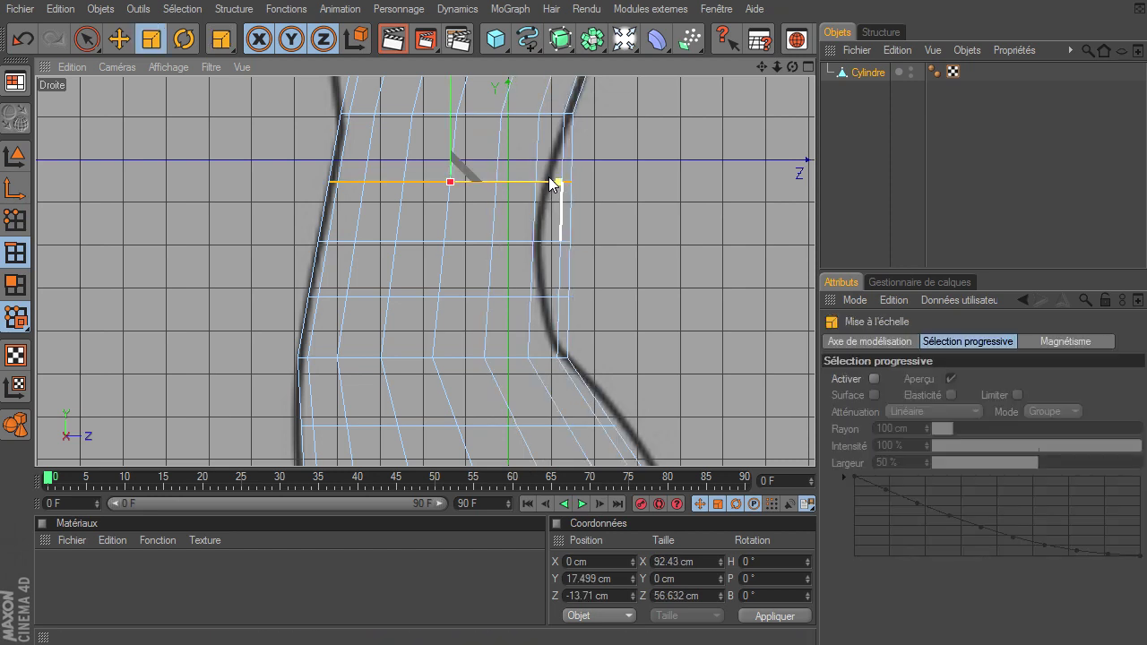
pyautogui.moveTo(559, 182); pyautogui.dragTo(548, 182)
pyautogui.press('e')
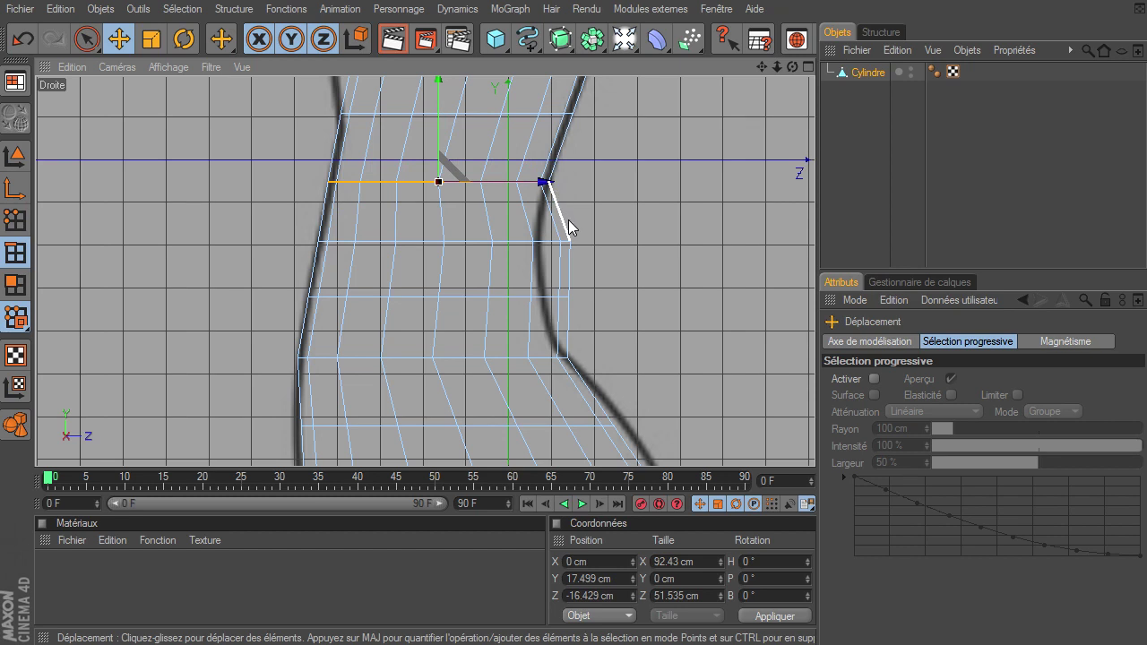
# - Scale the loop below to 0.9, shift it along the drawn leg, and narrow it slightly more
pyautogui.press('u')
pyautogui.press('l')
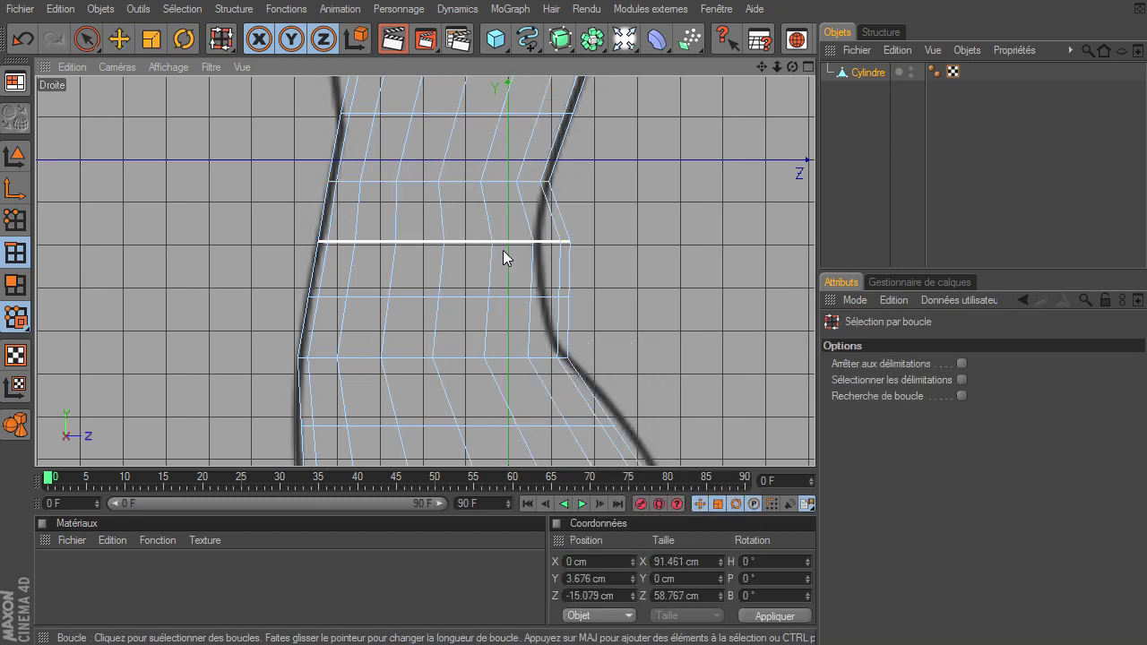
pyautogui.click(502, 250)
pyautogui.press('t')
pyautogui.moveTo(555, 241); pyautogui.dragTo(814, 443)
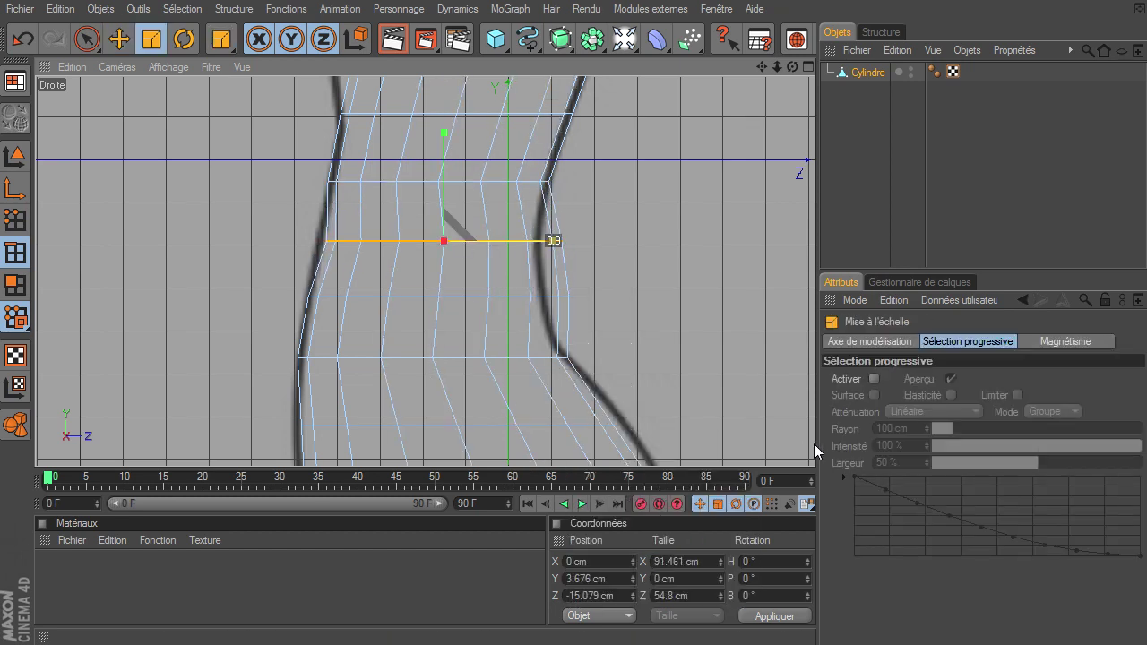
pyautogui.press('e')
pyautogui.moveTo(555, 241); pyautogui.dragTo(433, 241)
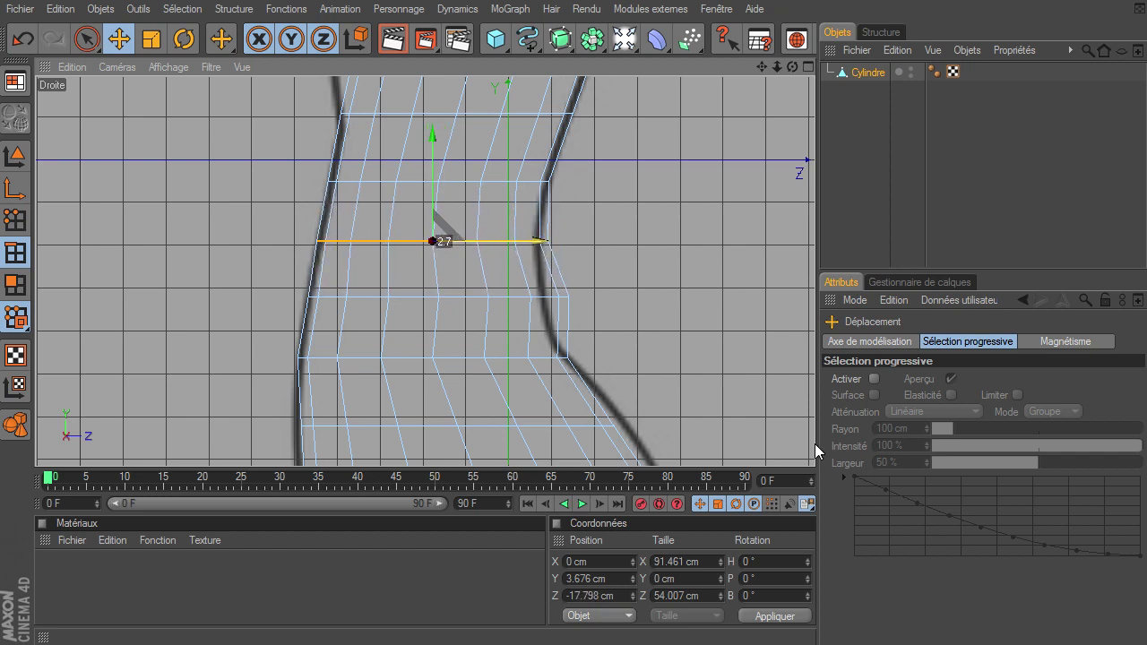
pyautogui.press('t')
pyautogui.moveTo(546, 240); pyautogui.dragTo(541, 240)
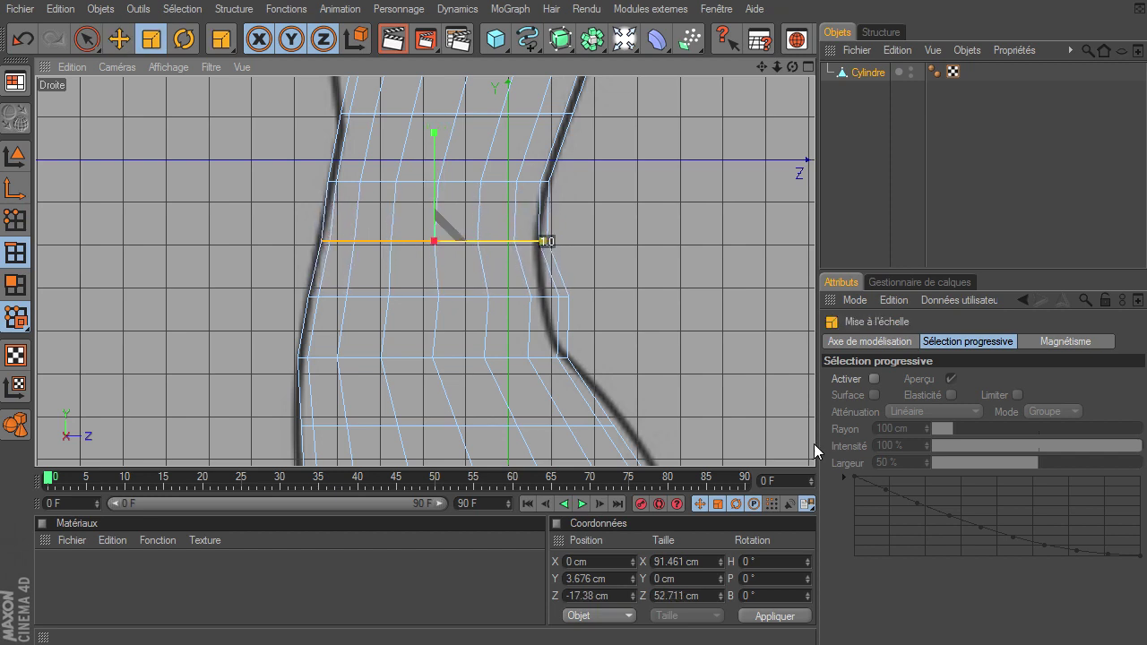
pyautogui.press('e')
# - Narrow the next loop down to fit the drawing
pyautogui.press('u')
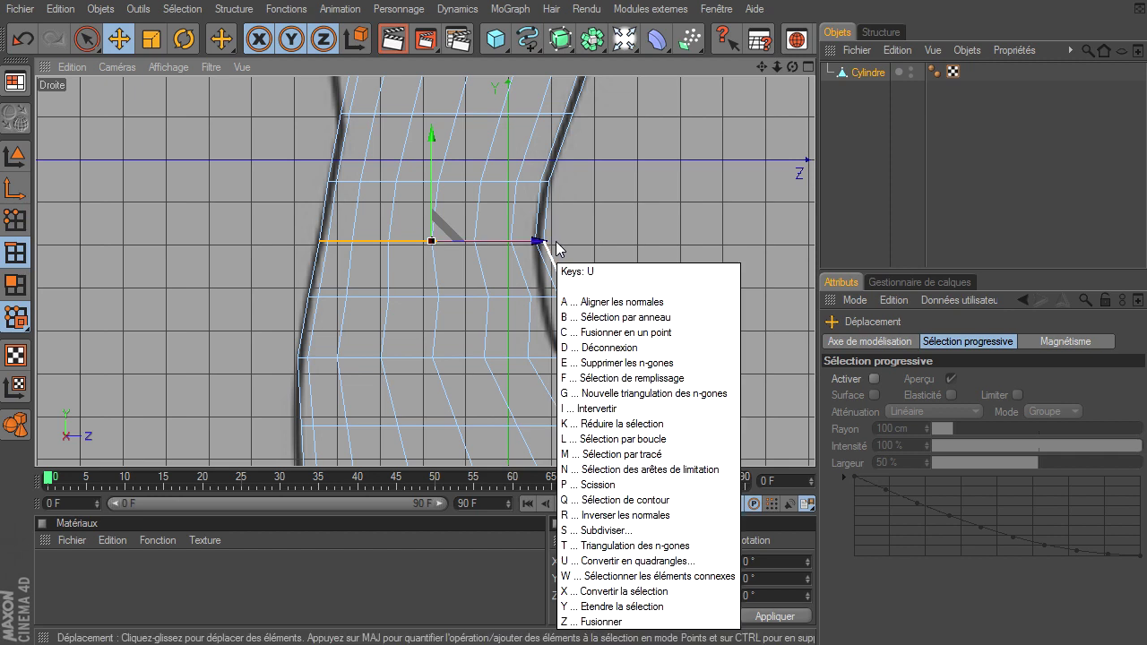
pyautogui.press('l')
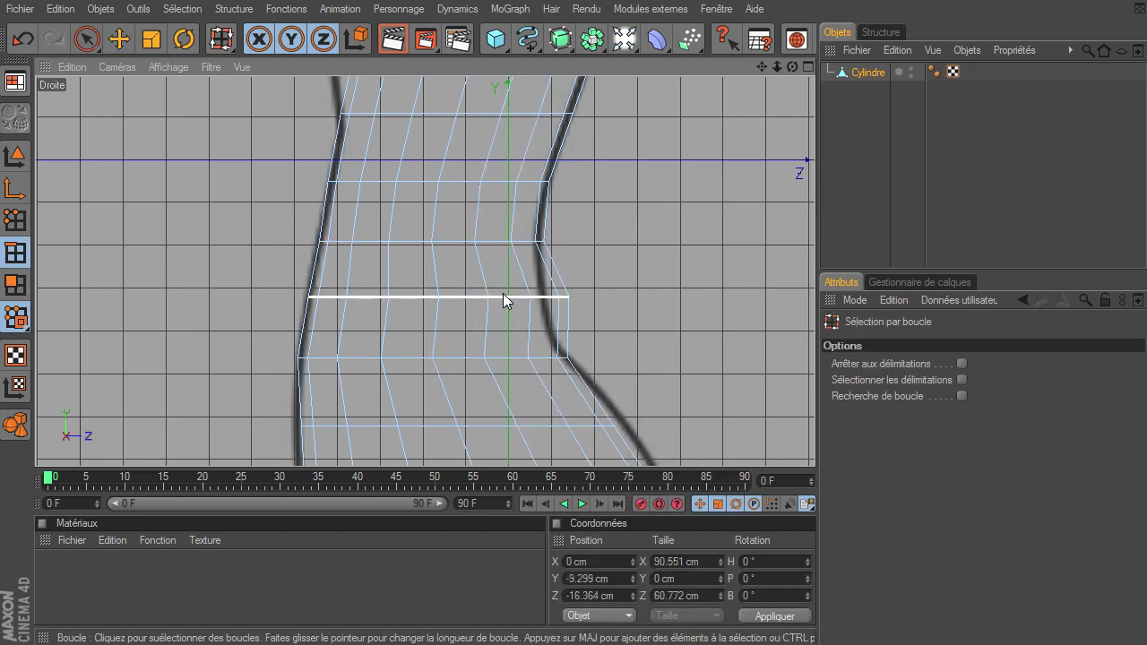
pyautogui.click(503, 297)
pyautogui.press('t')
pyautogui.moveTo(550, 298); pyautogui.dragTo(538, 303)
pyautogui.press('e')
pyautogui.moveTo(760, 66); pyautogui.dragTo(754, 93)
# - Widen the loop across the leg's middle to the drawing outline
pyautogui.press('u')
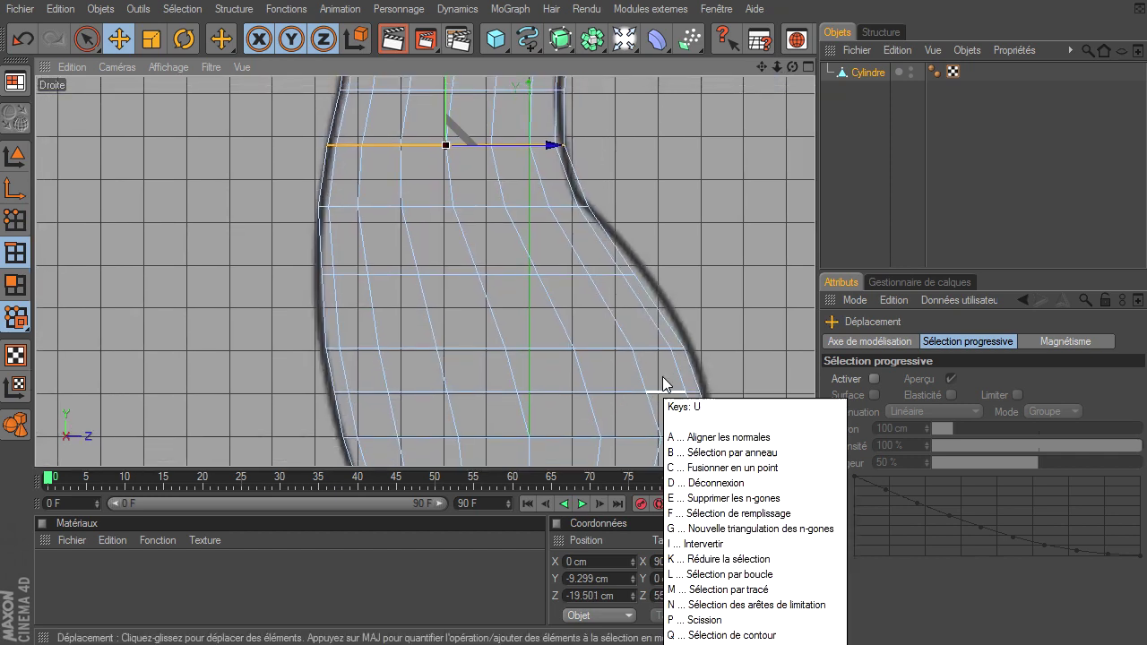
pyautogui.press('l')
pyautogui.click(568, 269)
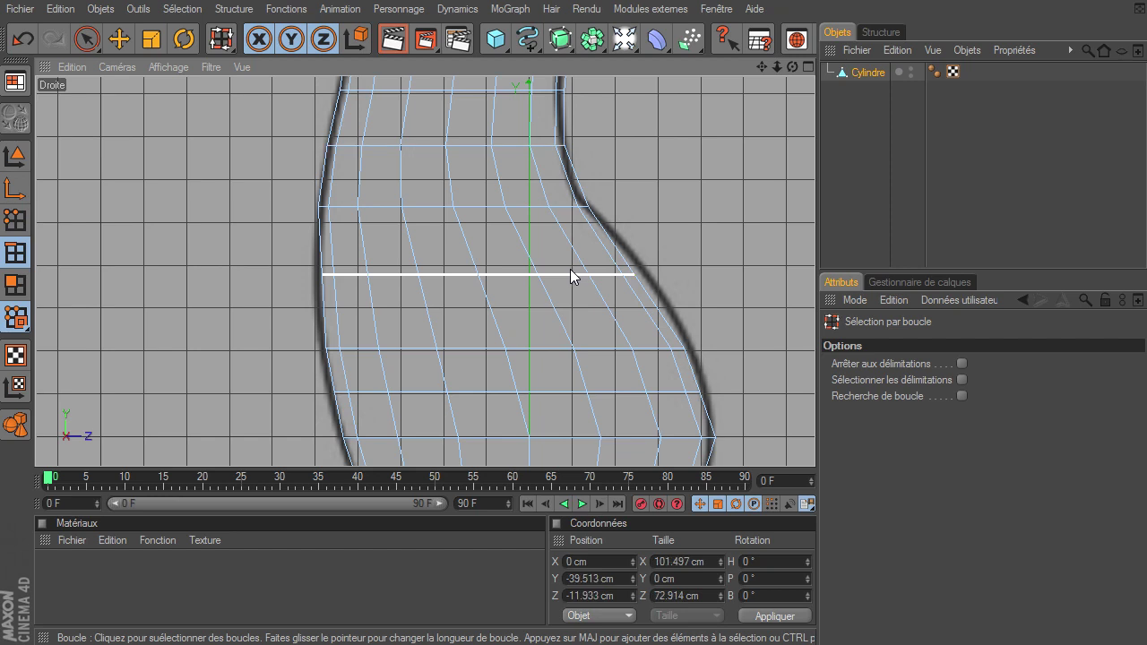
pyautogui.press('t')
pyautogui.moveTo(589, 275); pyautogui.dragTo(597, 278)
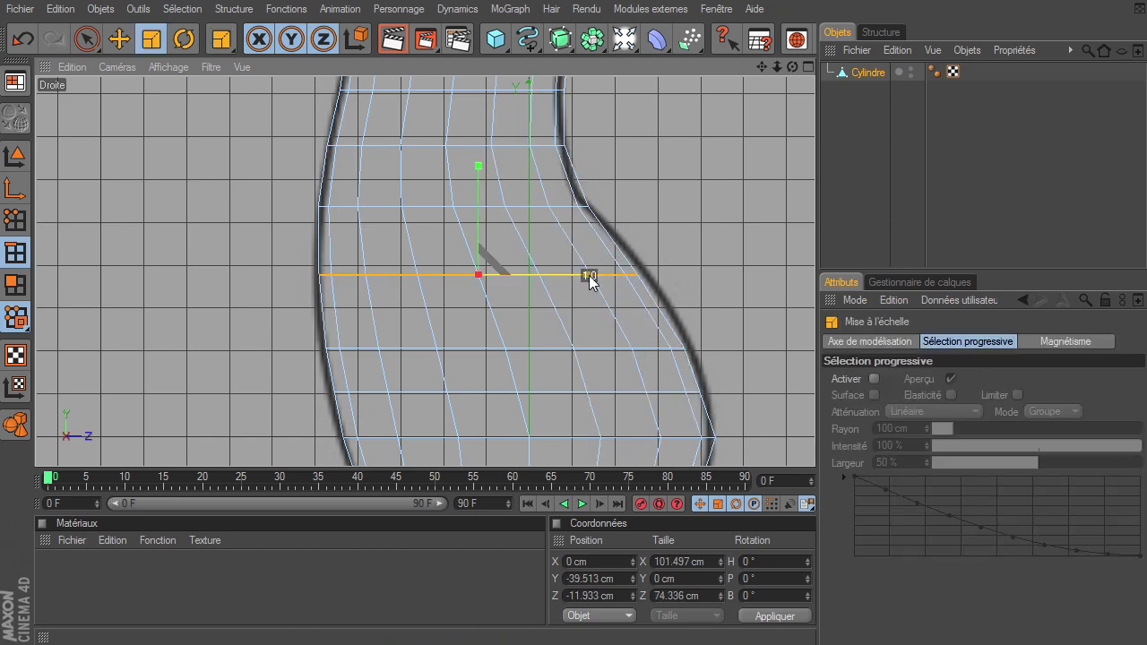
pyautogui.press('e')
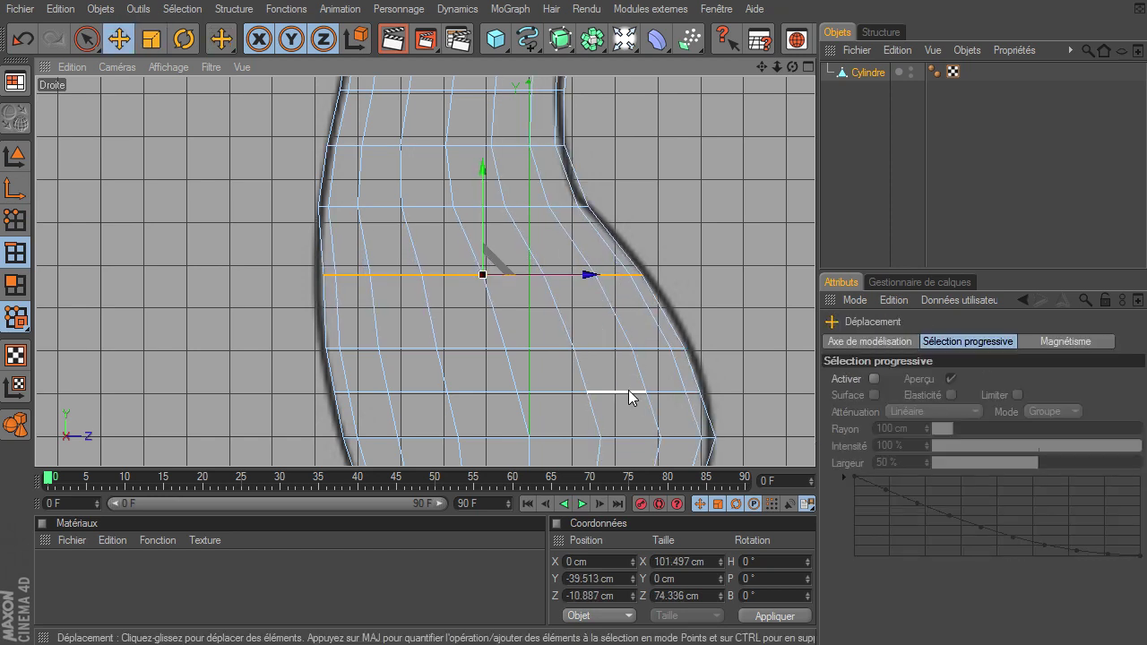
pyautogui.moveTo(763, 68); pyautogui.dragTo(814, 444)
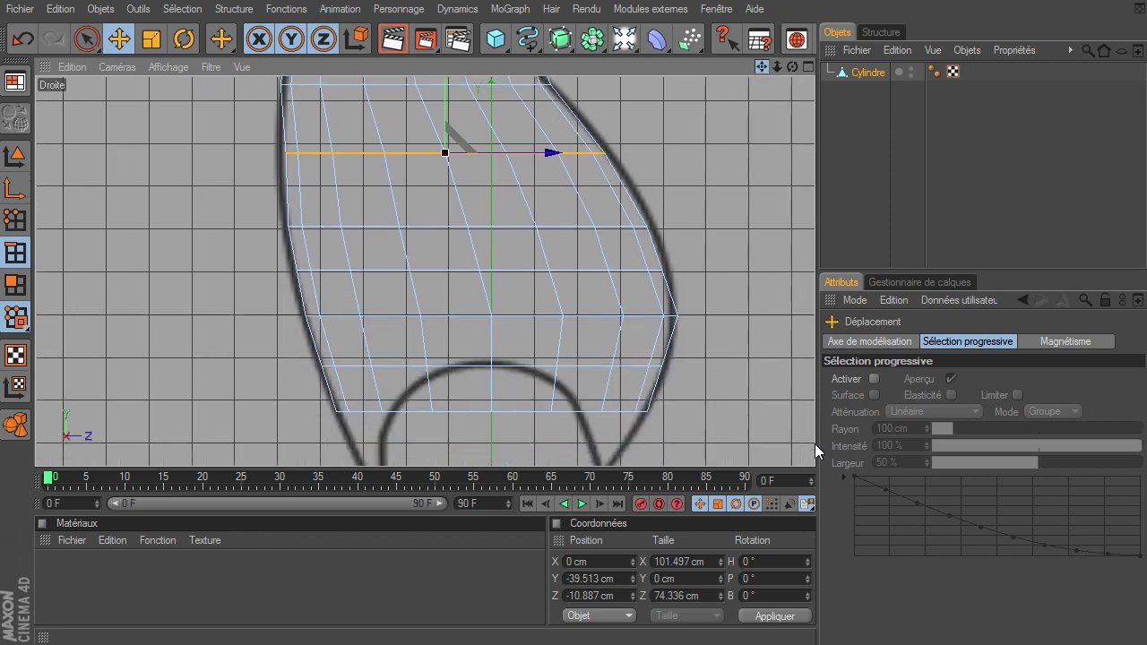
# - Widen the next two loops down slightly to match the outline
pyautogui.press('u')
pyautogui.press('l')
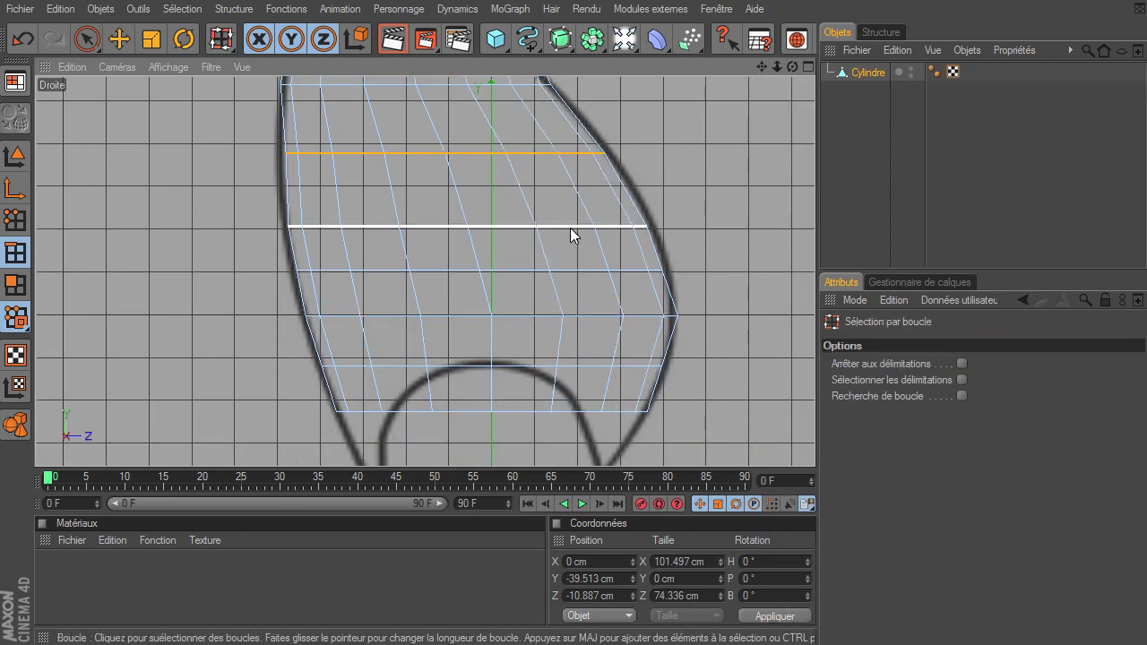
pyautogui.click(578, 235)
pyautogui.press('t')
pyautogui.moveTo(580, 230); pyautogui.dragTo(584, 230)
pyautogui.press('u')
pyautogui.press('l')
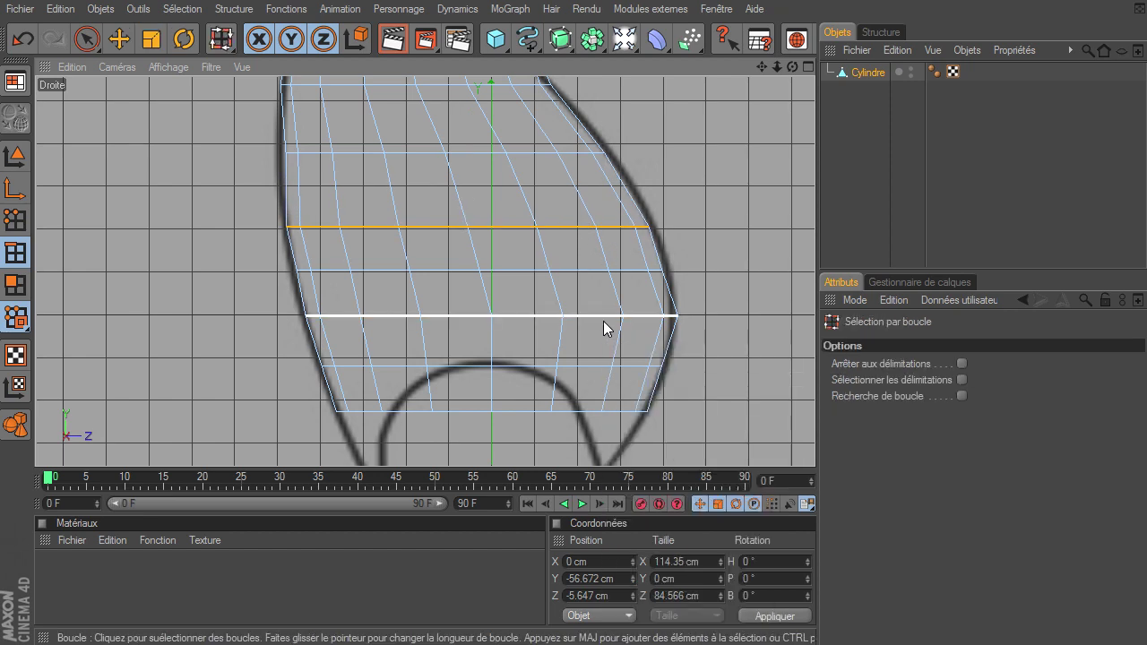
pyautogui.click(579, 269)
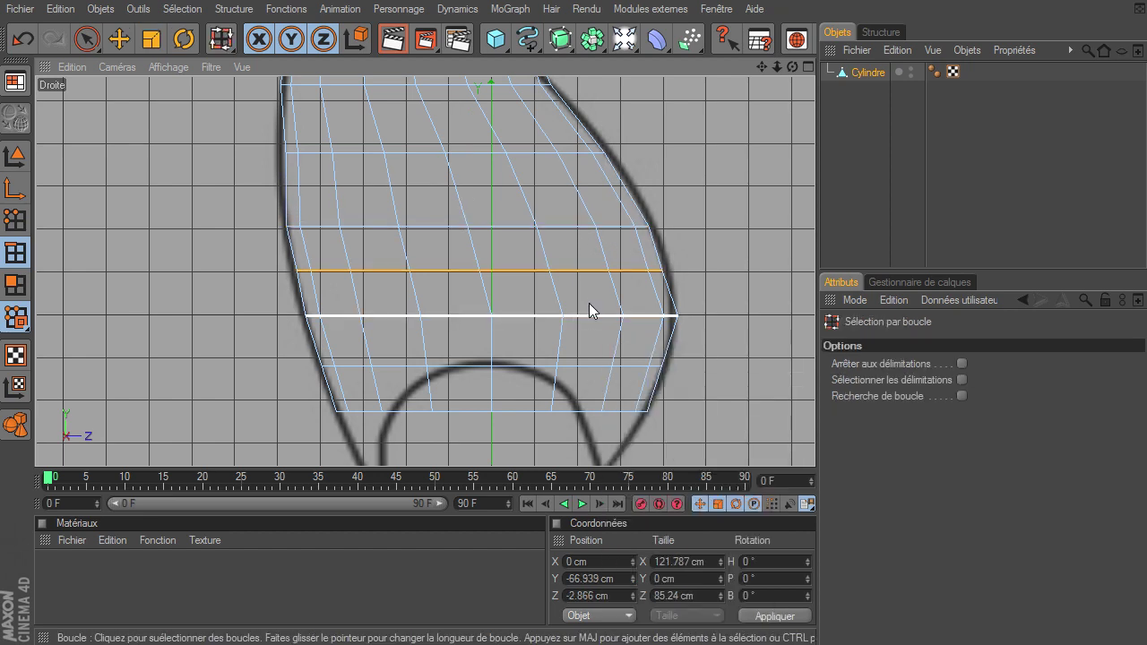
pyautogui.press('t')
pyautogui.moveTo(814, 444); pyautogui.dragTo(815, 443)
# - Widen the low hip loop near the knee bump to 81.361 cm deep
pyautogui.press('u')
pyautogui.press('l')
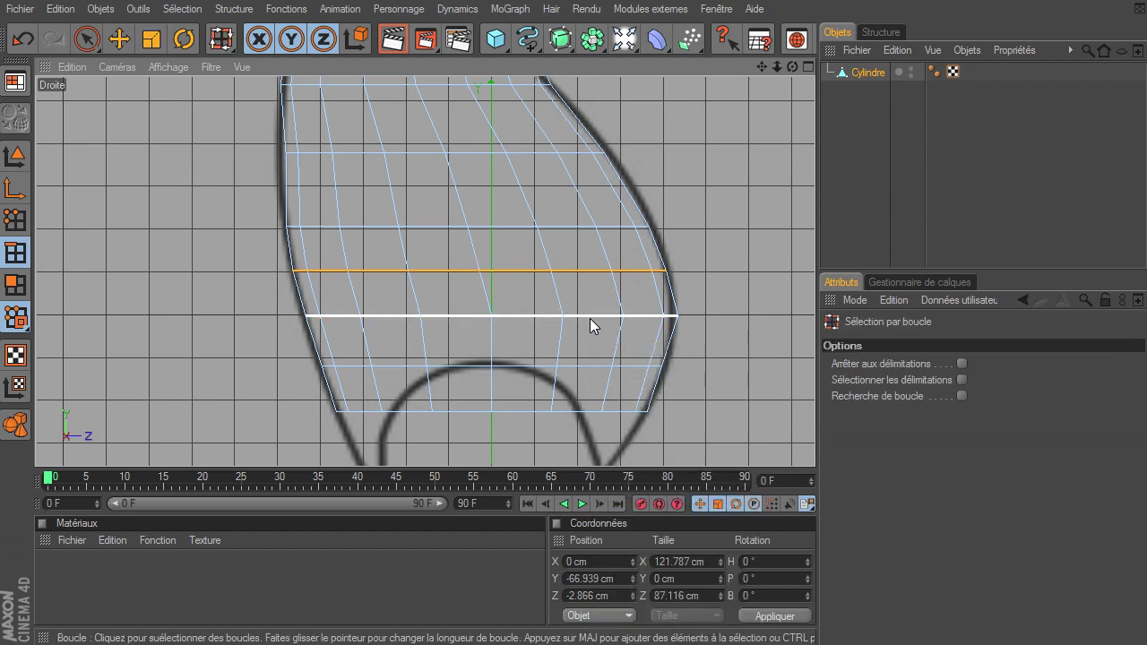
pyautogui.click(581, 313)
pyautogui.press('u')
pyautogui.press('l')
pyautogui.click(575, 367)
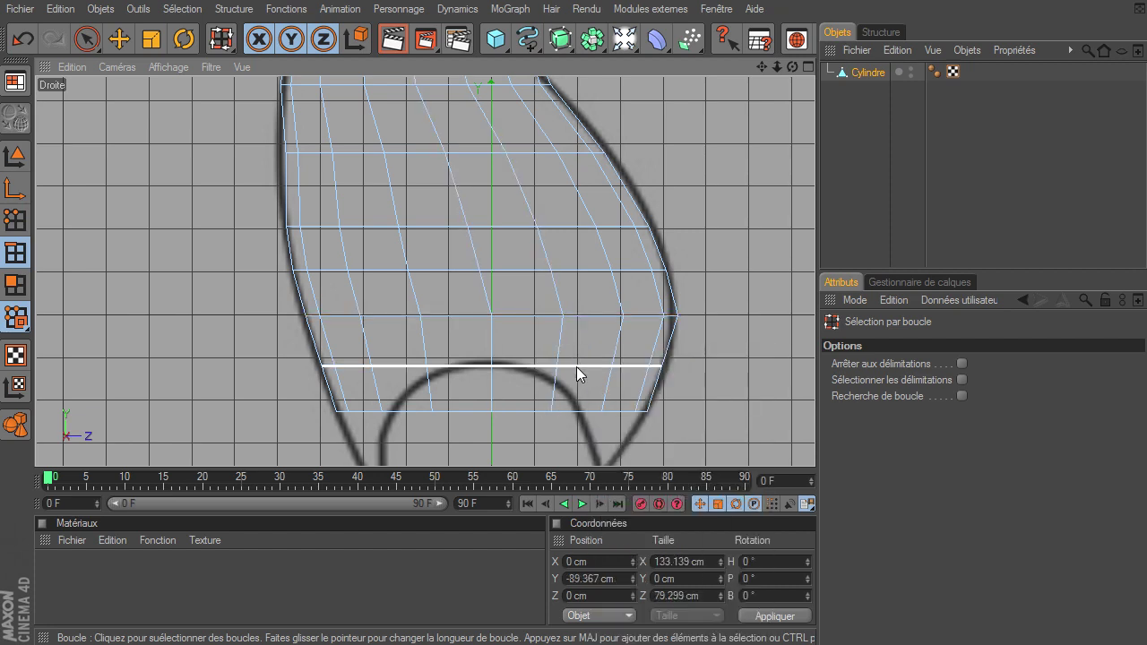
pyautogui.press('t')
pyautogui.moveTo(814, 444); pyautogui.dragTo(820, 443)
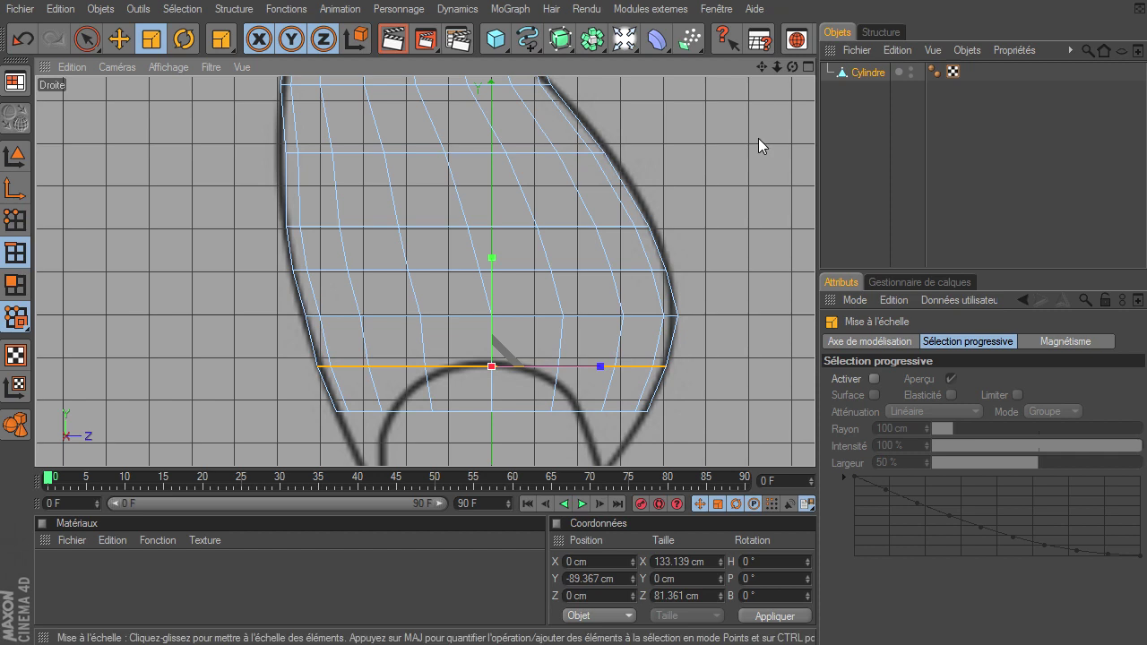
pyautogui.press('9')
pyautogui.moveTo(760, 66)
pyautogui.mouseDown()
pyautogui.moveTo(814, 443)
pyautogui.moveTo(751, 70)
pyautogui.mouseUp()
# - Enter Points mode with 'Limiter aux éléments visibles' turned off so hidden points are selectable
pyautogui.click(466, 267)
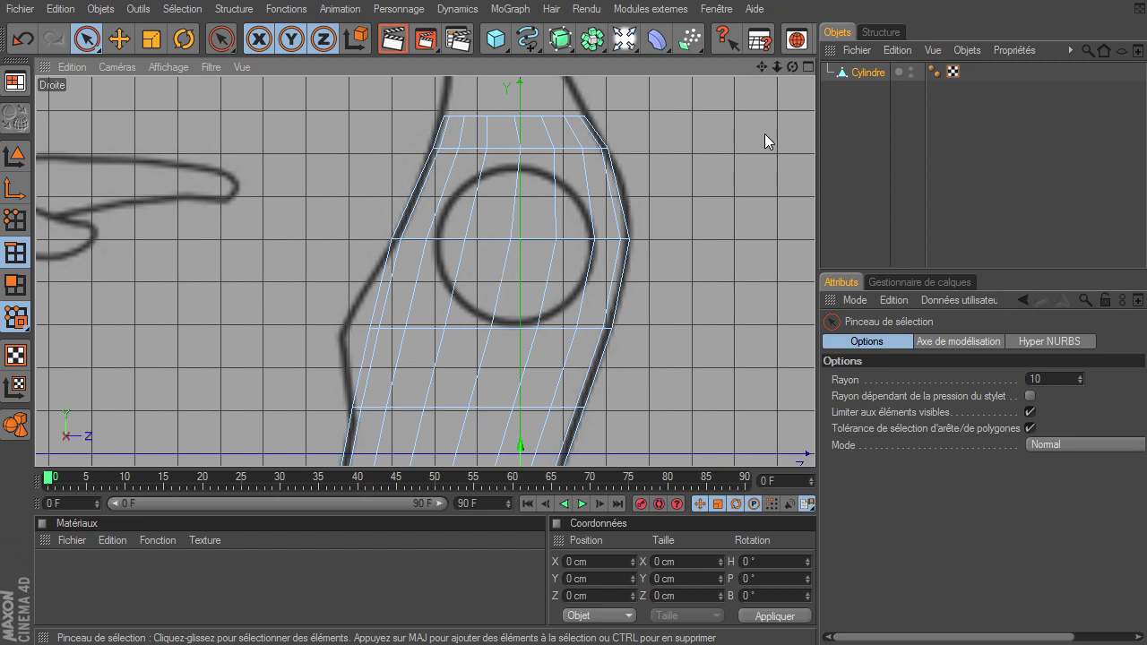
pyautogui.click(20, 217)
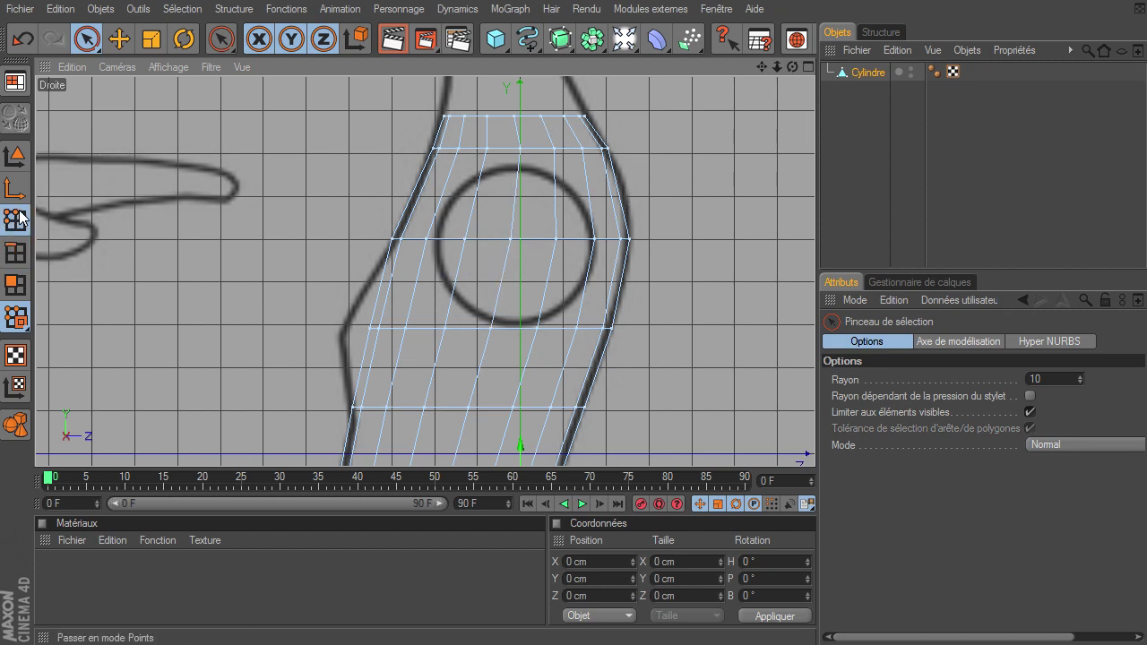
pyautogui.click(1029, 411)
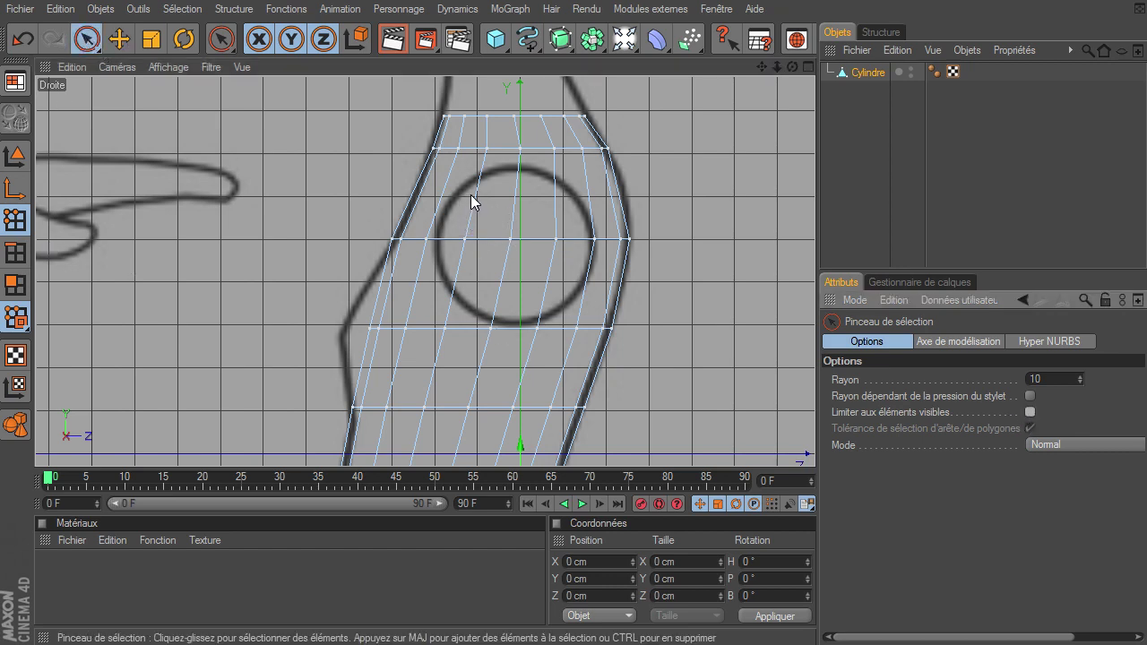
# - Pull the top torso points onto the sketched circle, one lowered to Y 85.996 cm
pyautogui.click(519, 148)
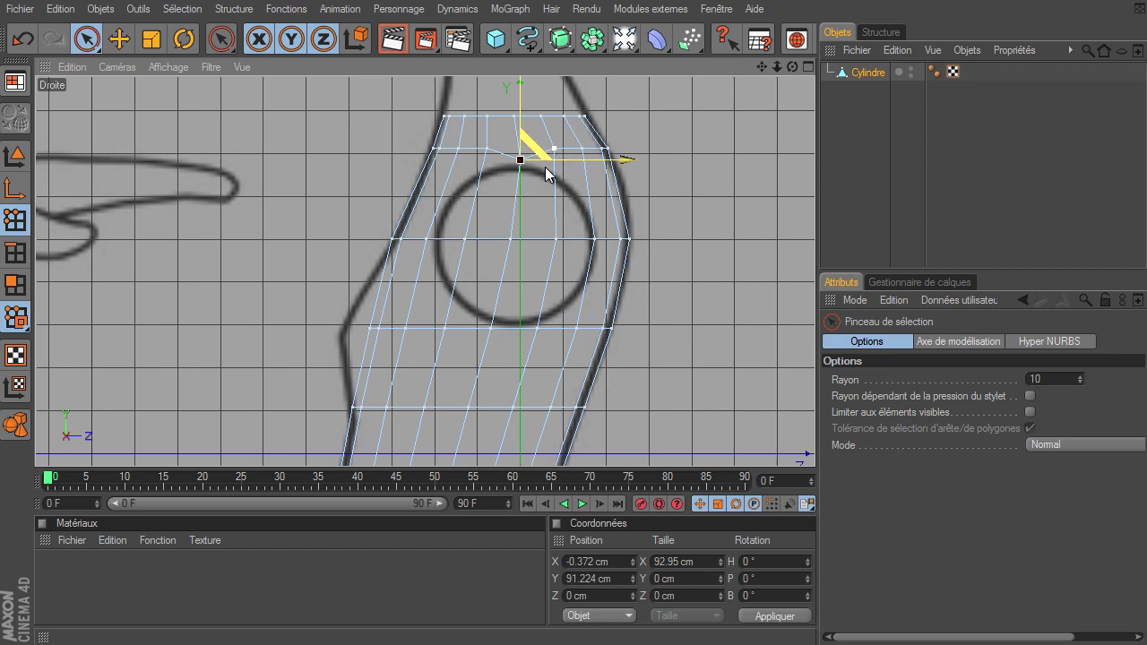
pyautogui.click(554, 148)
pyautogui.moveTo(553, 148)
pyautogui.mouseDown()
pyautogui.moveTo(553, 172)
pyautogui.moveTo(610, 150)
pyautogui.moveTo(558, 177)
pyautogui.moveTo(594, 273)
pyautogui.moveTo(573, 306)
pyautogui.mouseUp()
pyautogui.click(583, 149)
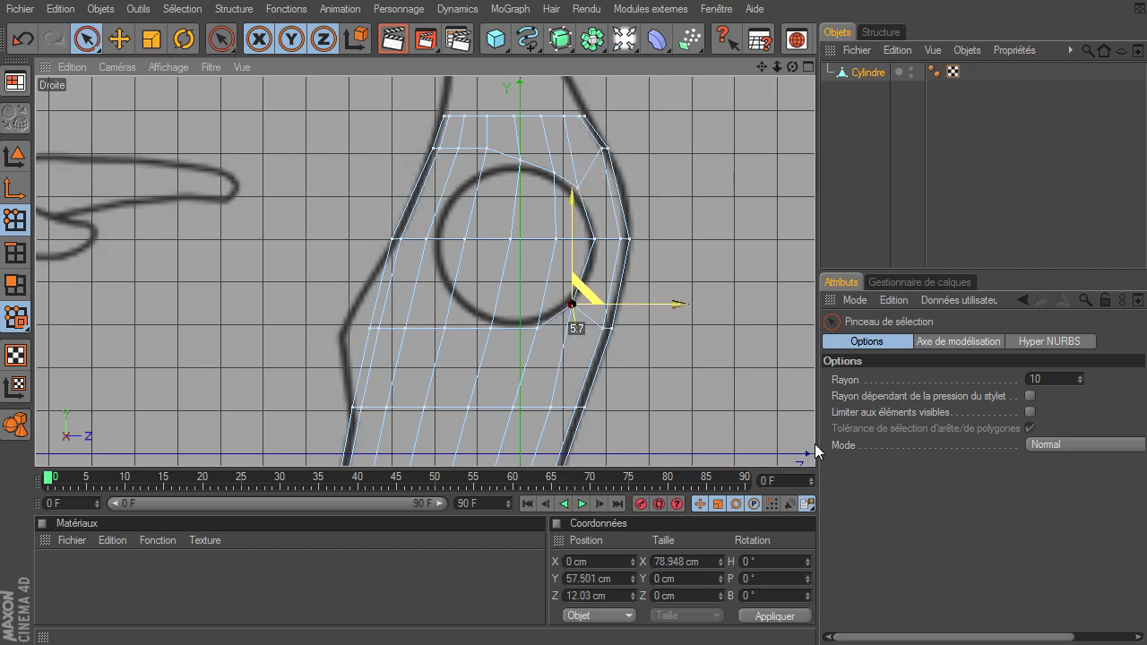
pyautogui.moveTo(438, 335)
pyautogui.mouseDown()
pyautogui.moveTo(457, 320)
pyautogui.moveTo(431, 268)
pyautogui.mouseUp()
pyautogui.click(422, 343)
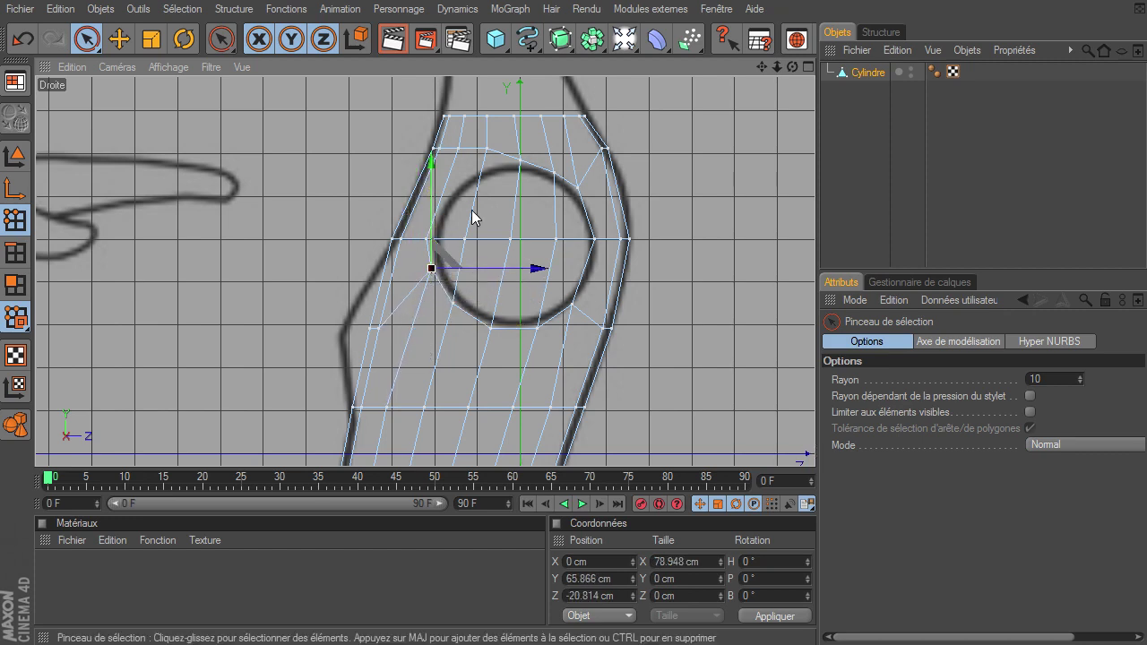
pyautogui.moveTo(466, 167)
pyautogui.mouseDown()
pyautogui.moveTo(460, 148)
pyautogui.moveTo(468, 174)
pyautogui.mouseUp()
# - Lower two more points so they sit on the top of the circle
pyautogui.click(487, 143)
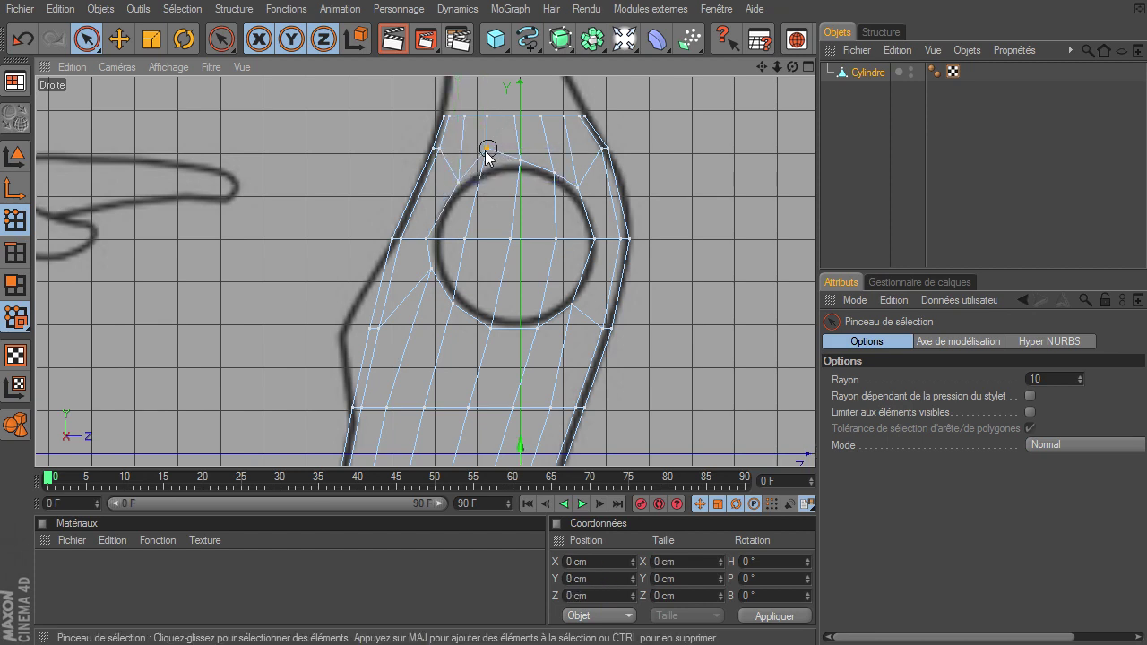
pyautogui.moveTo(486, 153); pyautogui.dragTo(466, 164)
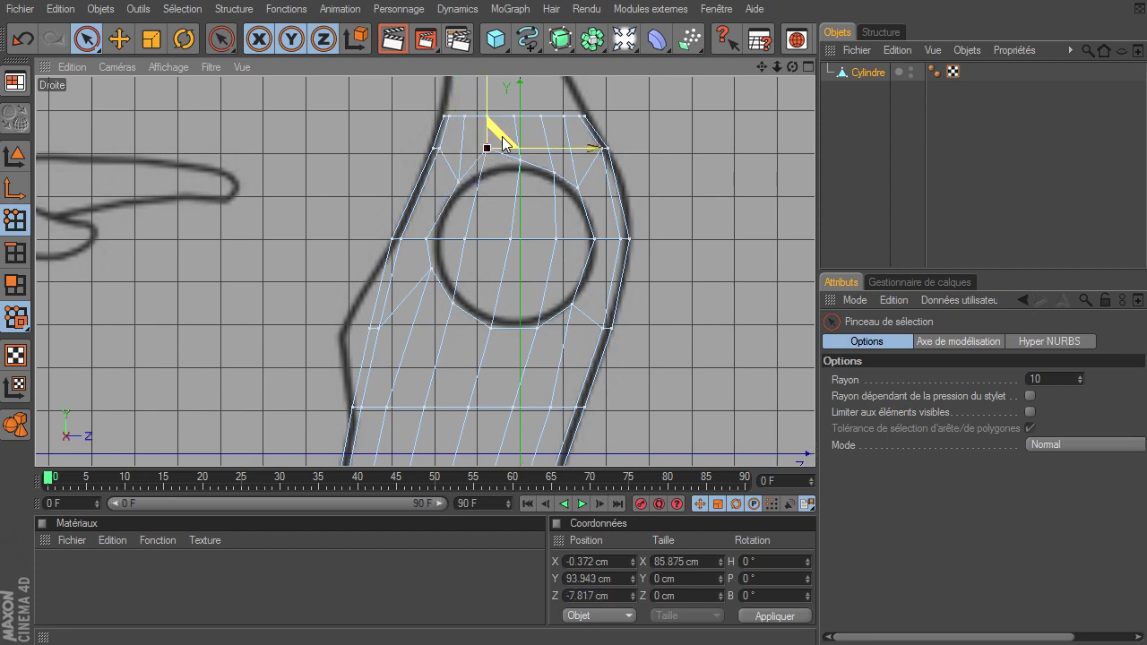
pyautogui.click(459, 185)
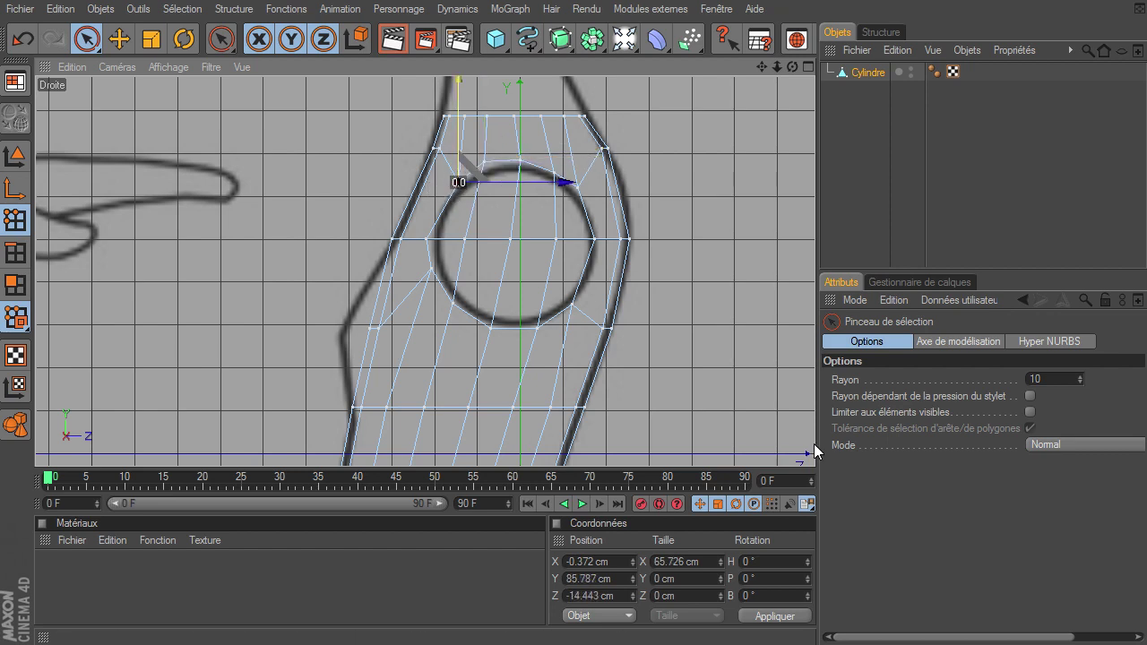
pyautogui.moveTo(464, 169); pyautogui.dragTo(468, 182)
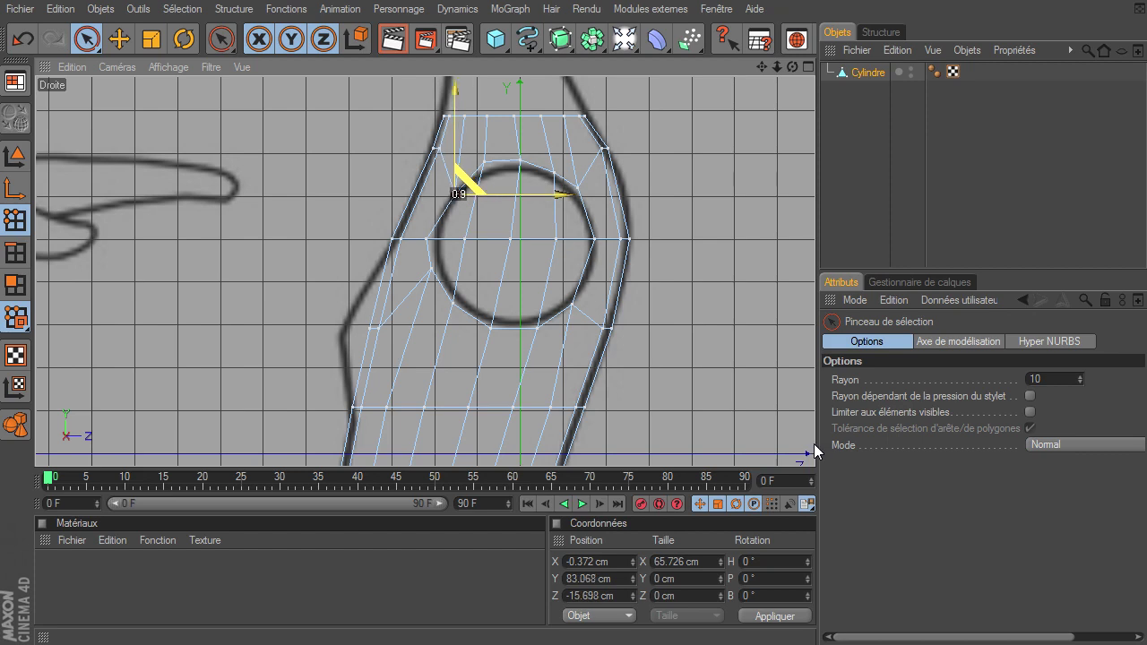
# - Move the top-left and top-right points onto the side outline near Y 86 cm, then deselect
pyautogui.click(437, 147)
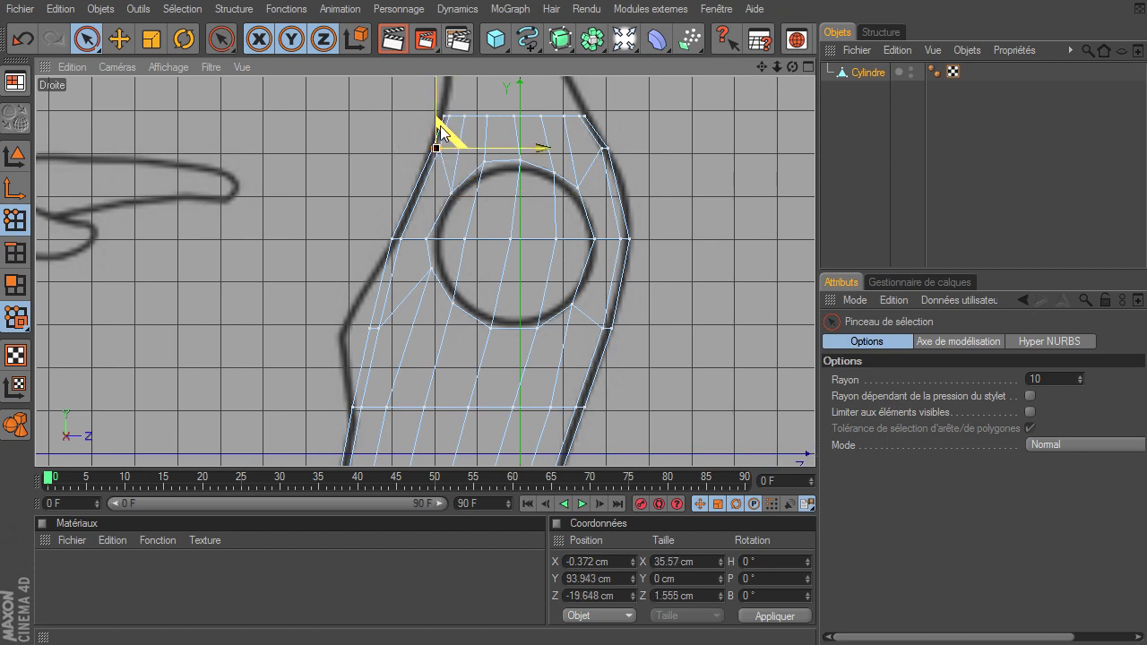
pyautogui.moveTo(436, 148); pyautogui.dragTo(427, 171)
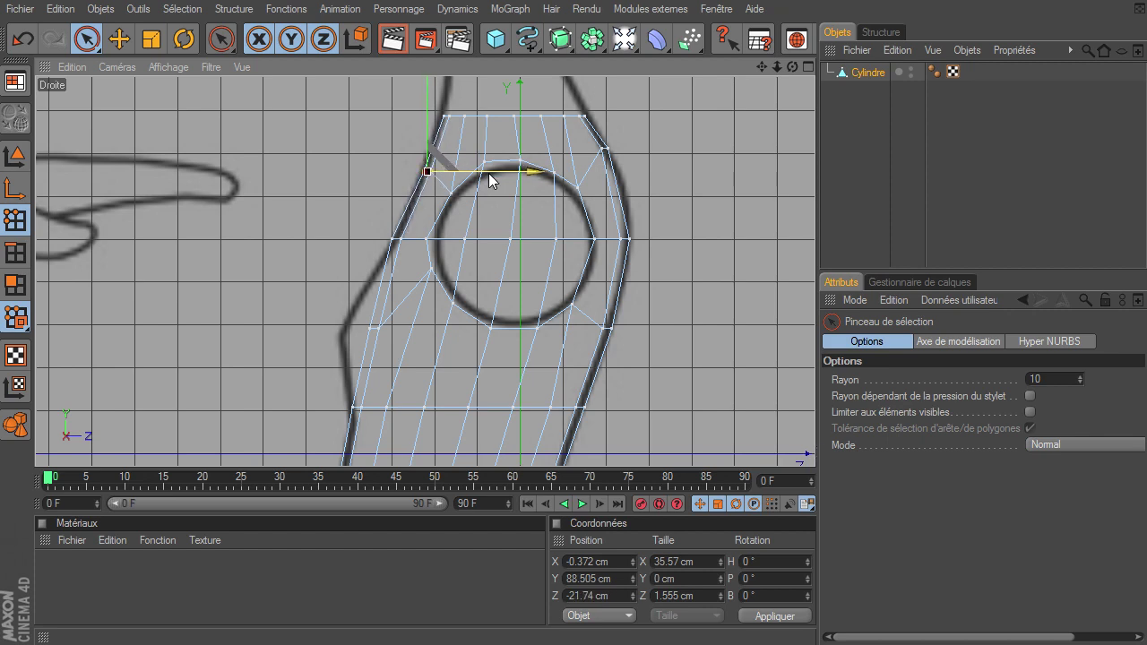
pyautogui.click(608, 149)
pyautogui.moveTo(606, 115); pyautogui.dragTo(815, 450)
pyautogui.moveTo(620, 161); pyautogui.dragTo(632, 170)
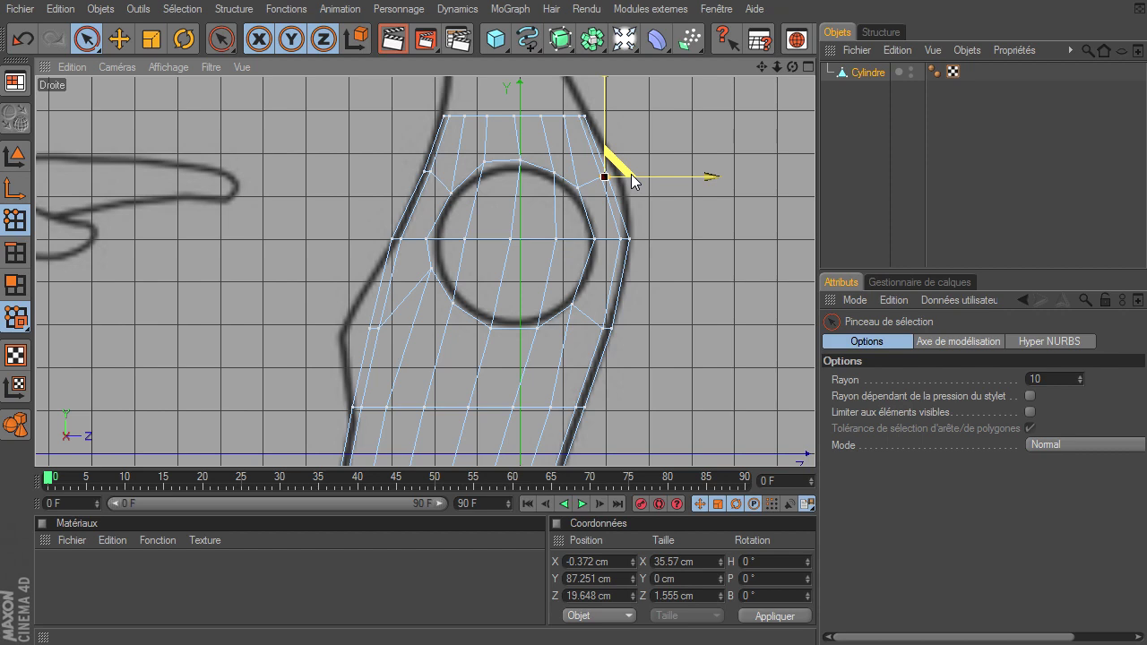
pyautogui.click(433, 177)
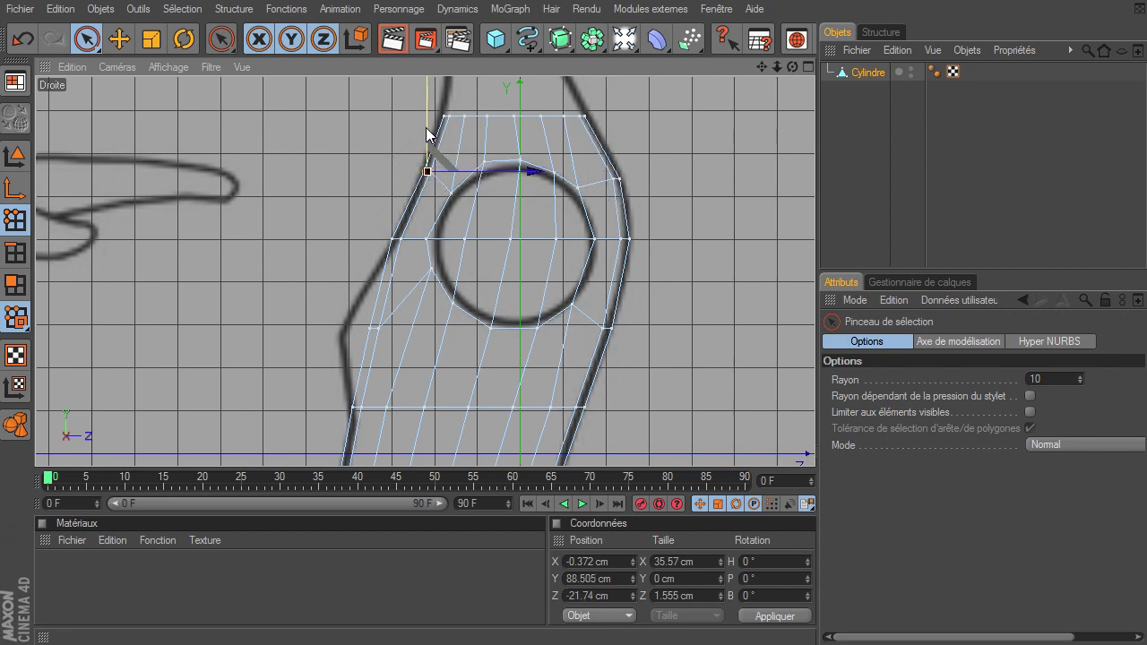
pyautogui.moveTo(427, 182); pyautogui.dragTo(423, 182)
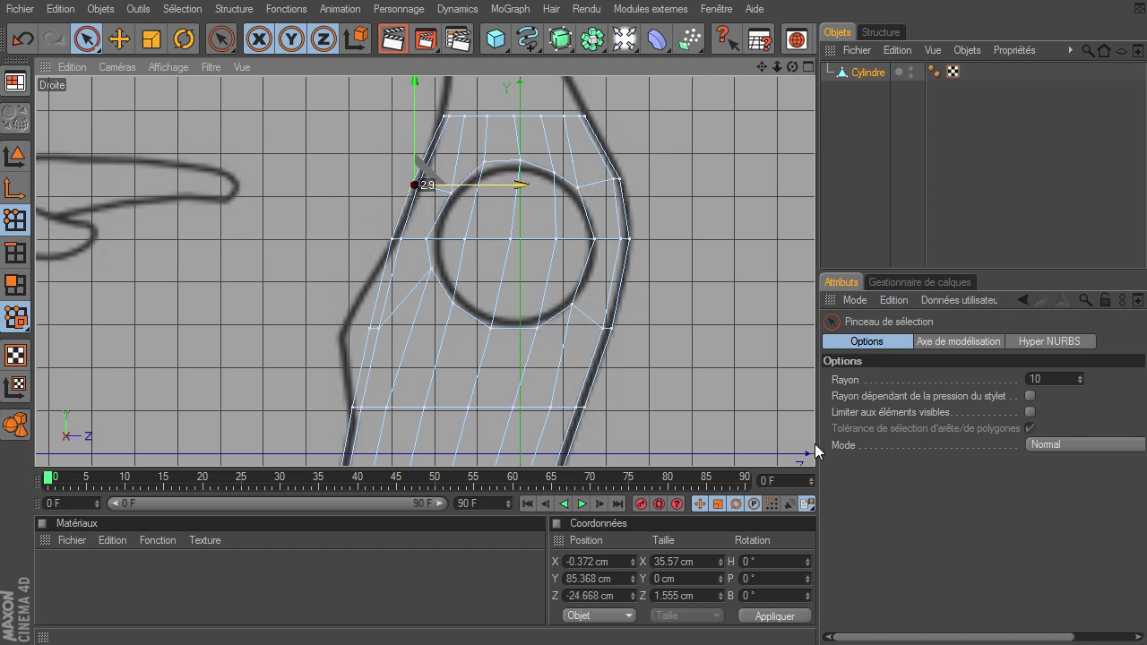
pyautogui.click(606, 315)
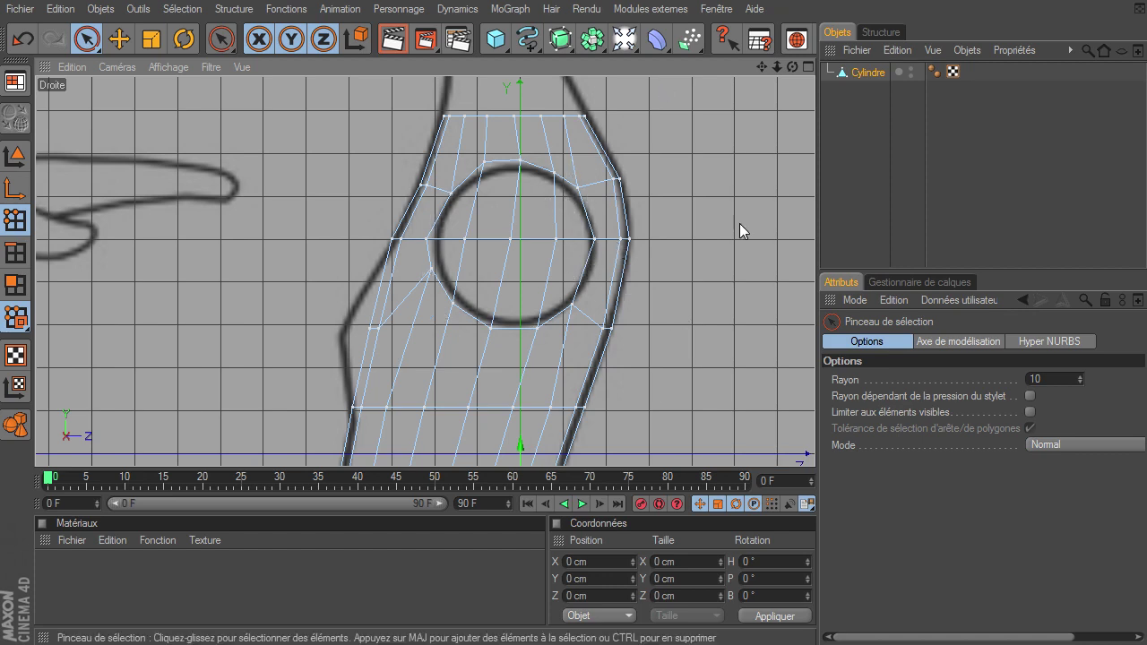
# - Maximise the perspective view and orbit to inspect the shaped mesh
pyautogui.click(809, 67)
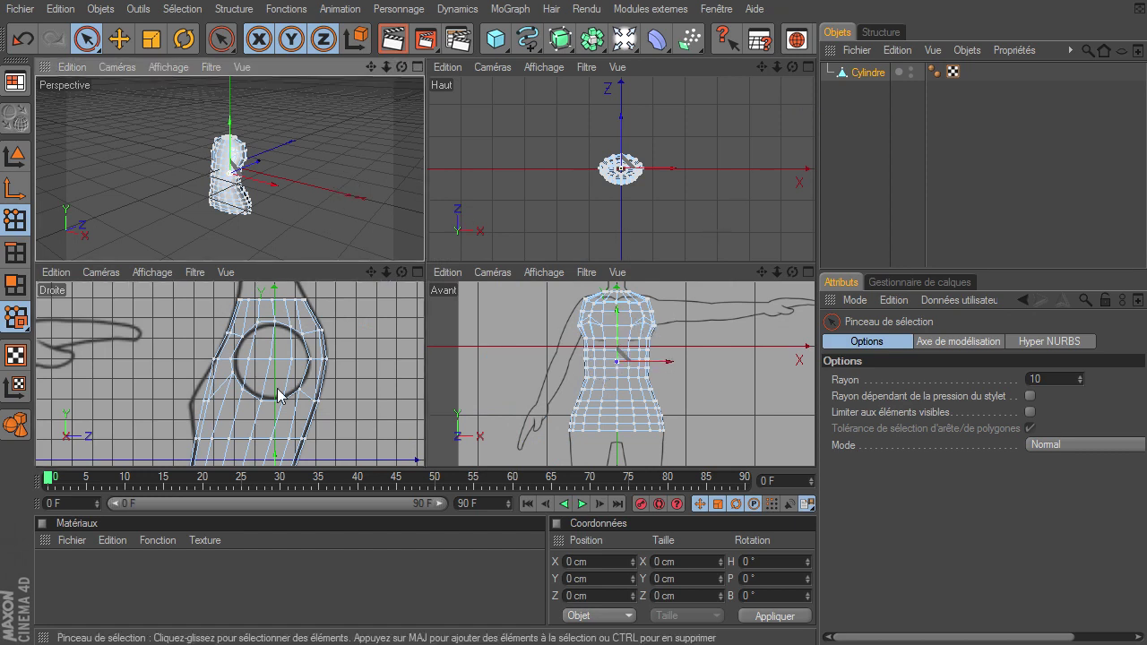
pyautogui.click(418, 65)
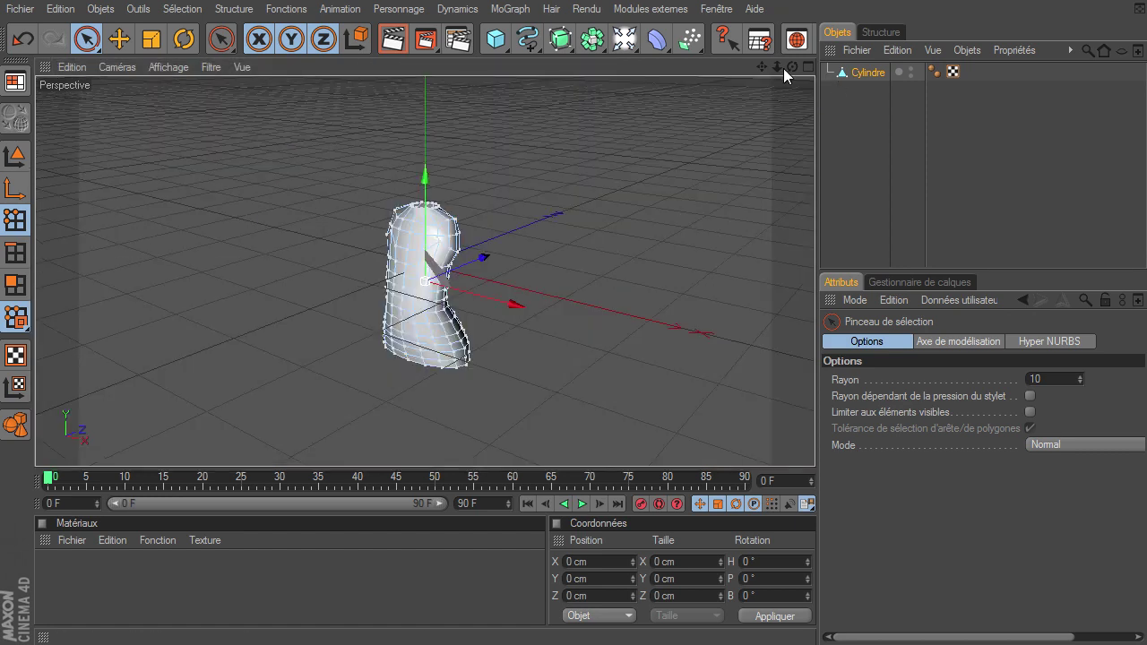
pyautogui.moveTo(776, 67)
pyautogui.mouseDown()
pyautogui.moveTo(806, 67)
pyautogui.moveTo(807, 54)
pyautogui.mouseUp()
pyautogui.moveTo(814, 450)
pyautogui.keyDown('alt'); pyautogui.mouseDown()
pyautogui.moveTo(803, 447)
pyautogui.moveTo(842, 439)
pyautogui.moveTo(814, 450)
pyautogui.moveTo(788, 436)
pyautogui.moveTo(814, 444)
pyautogui.mouseUp(); pyautogui.keyUp('alt')
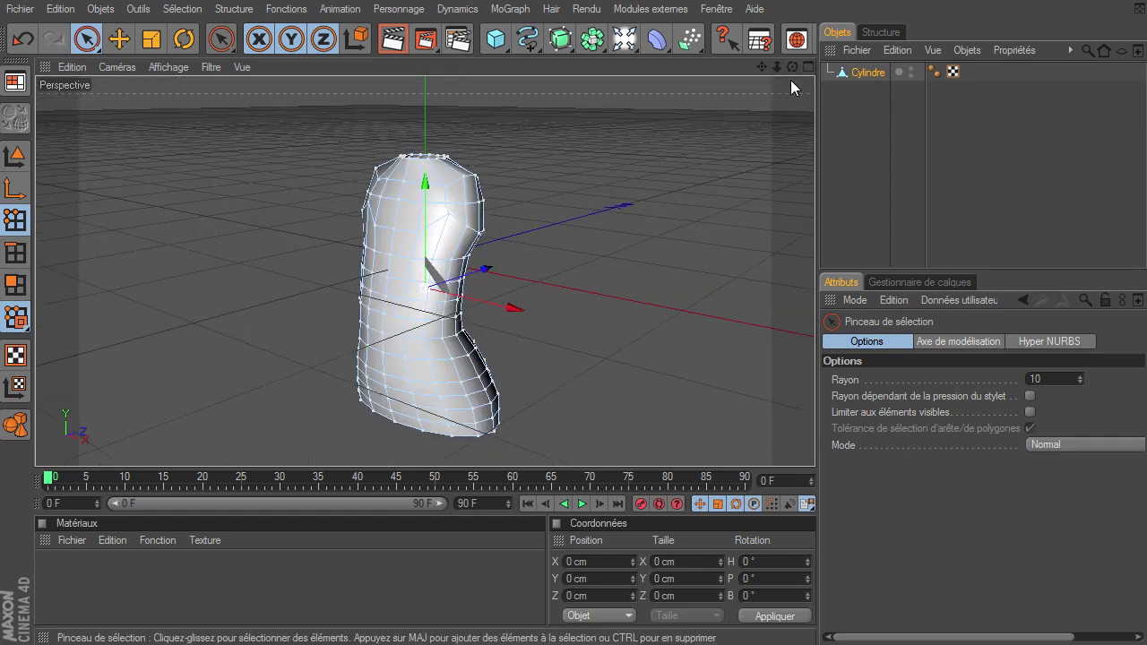
# - Maximise the front view and zoom out to show the head and outstretched arm
pyautogui.click(810, 67)
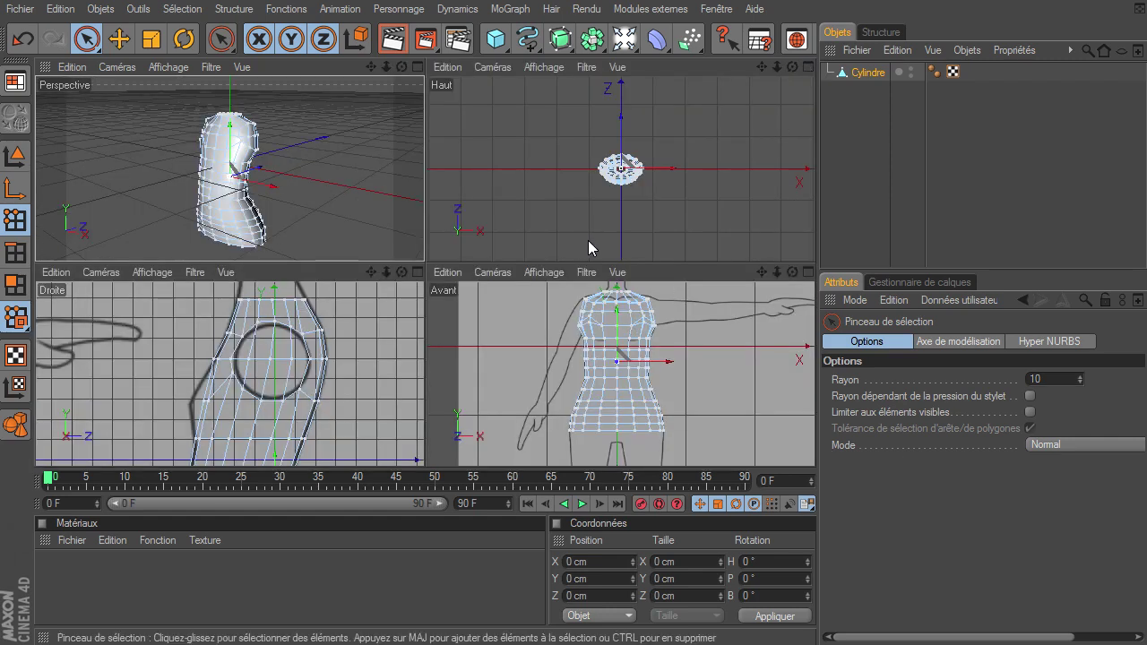
pyautogui.click(770, 361)
pyautogui.click(807, 272)
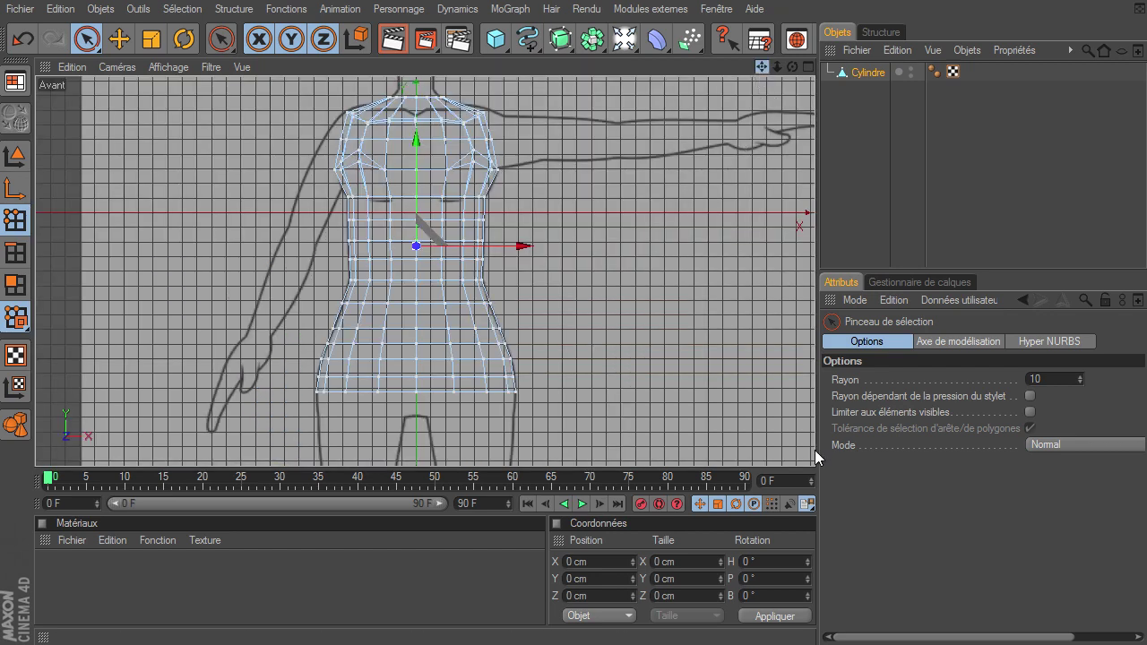
pyautogui.moveTo(760, 67); pyautogui.dragTo(815, 443)
# - Add an uncapped cylinder with 8 rotation segments, oriented along +X
pyautogui.moveTo(499, 42); pyautogui.dragTo(923, 54)
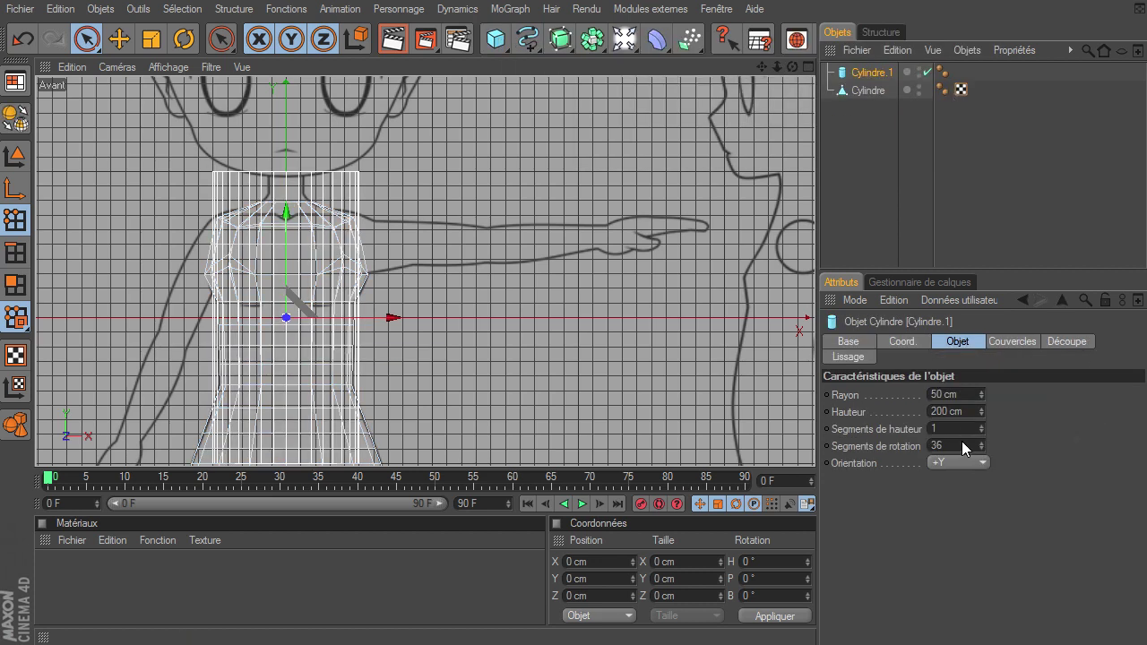
pyautogui.doubleClick(962, 443)
pyautogui.write('8')
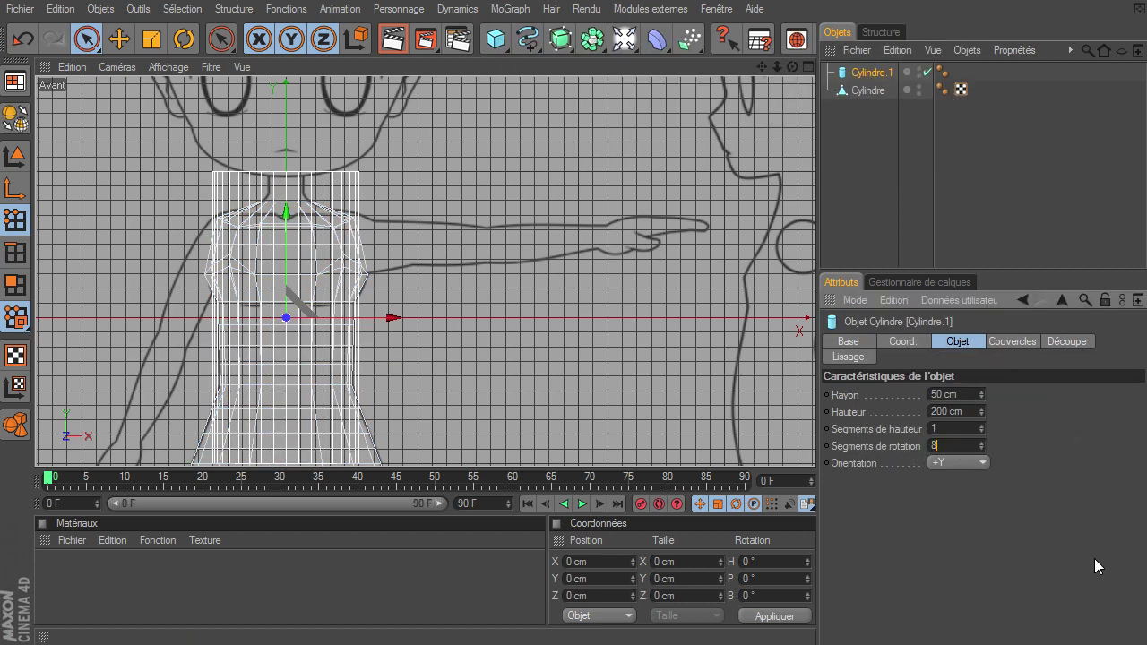
pyautogui.press('Return')
pyautogui.click(953, 467)
pyautogui.click(953, 479)
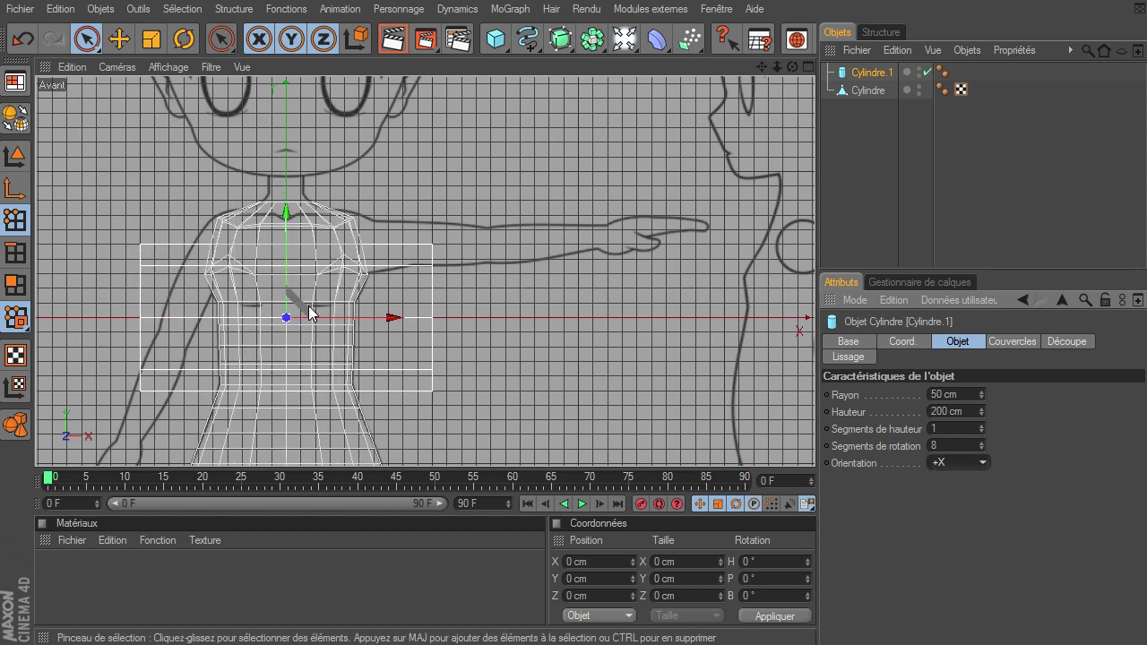
pyautogui.moveTo(304, 309)
pyautogui.mouseDown()
pyautogui.moveTo(814, 444)
pyautogui.moveTo(806, 432)
pyautogui.mouseUp()
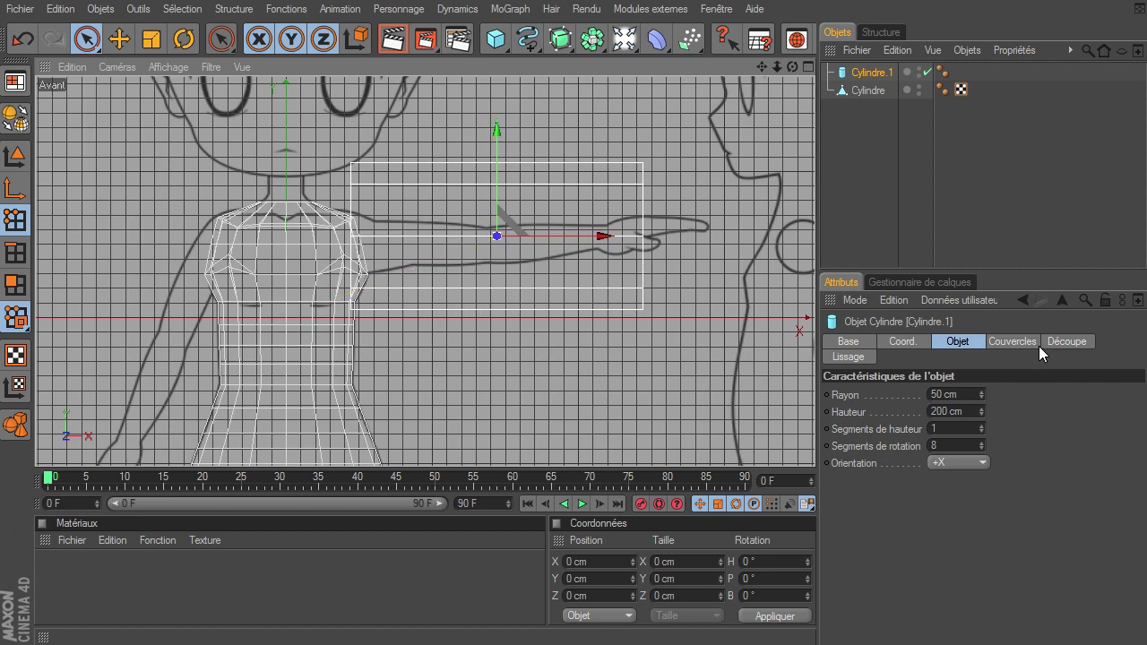
pyautogui.click(1012, 342)
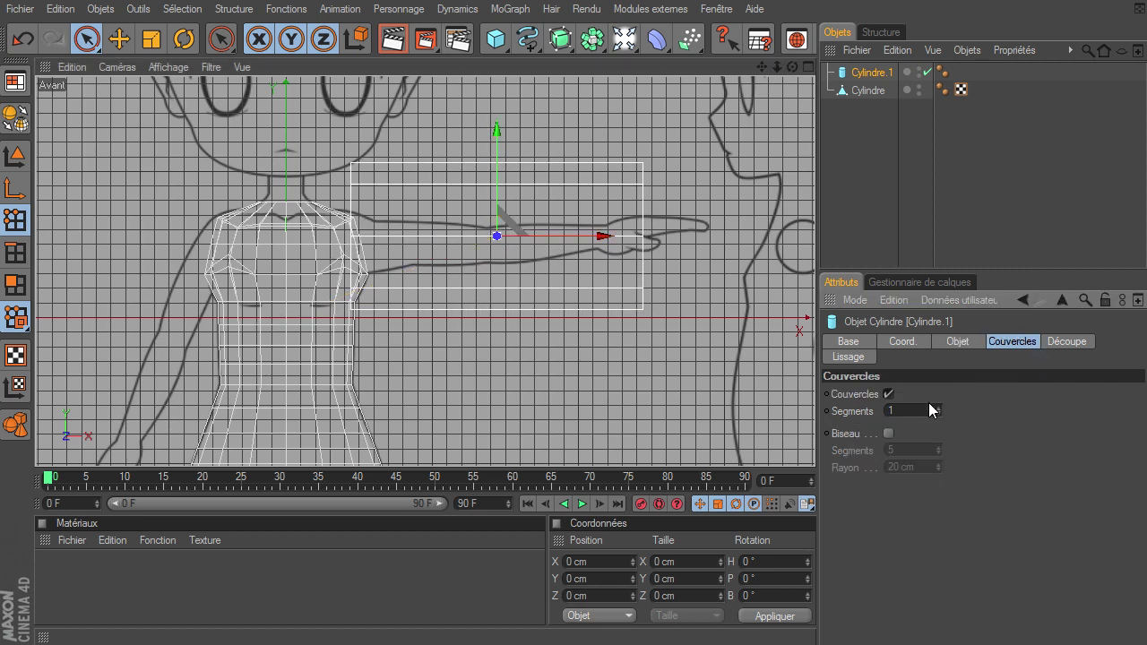
pyautogui.click(888, 394)
pyautogui.click(958, 342)
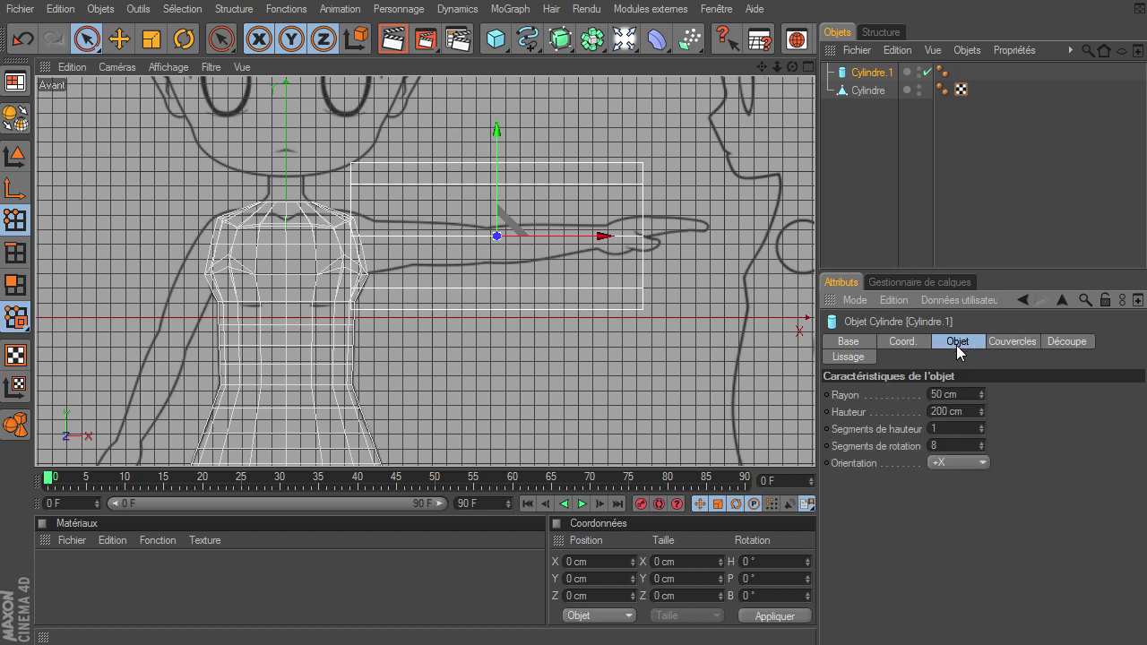
# - Scale it to about 154 cm long and 13.8 cm radius, lying along the drawn arm
pyautogui.click(15, 156)
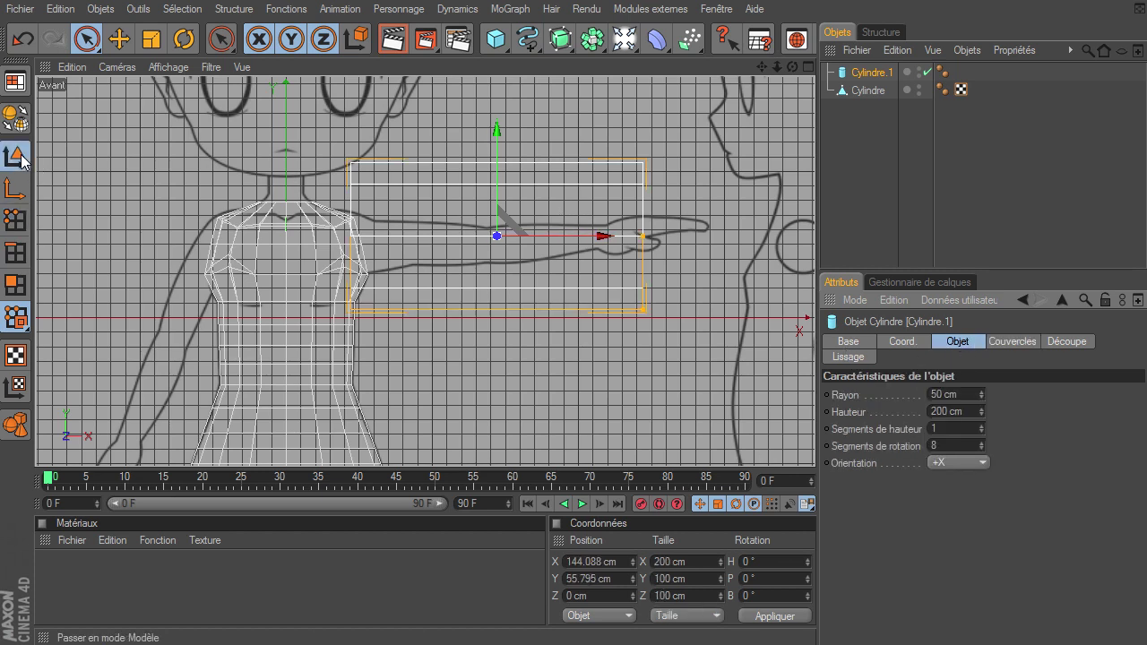
pyautogui.moveTo(639, 239); pyautogui.dragTo(597, 237)
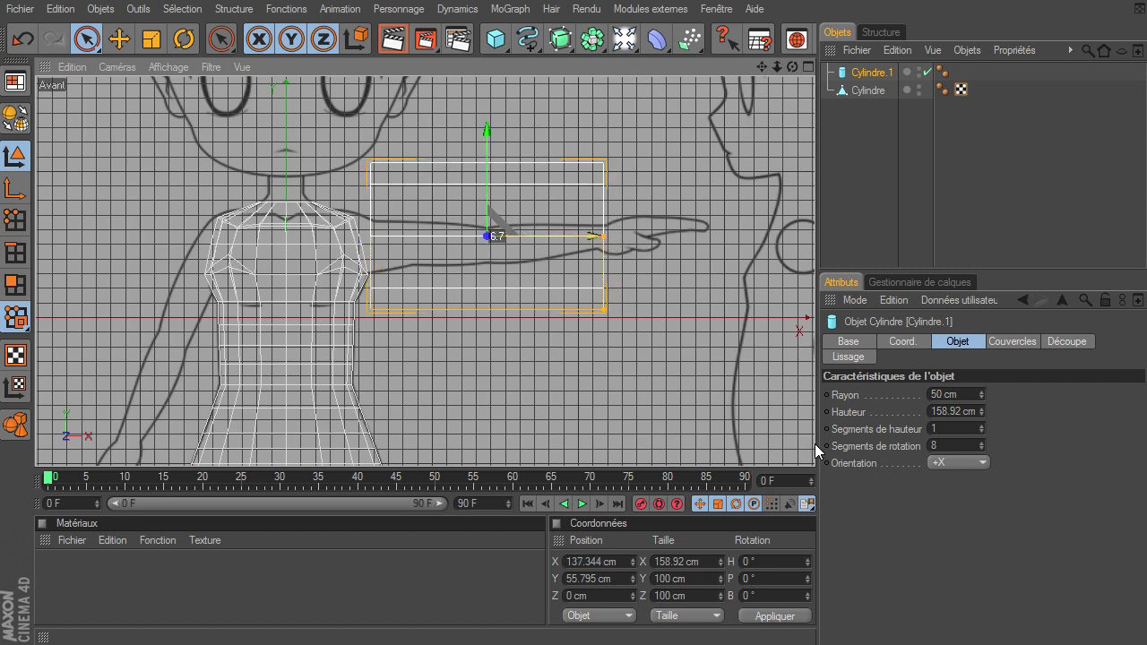
pyautogui.moveTo(606, 310); pyautogui.dragTo(606, 256)
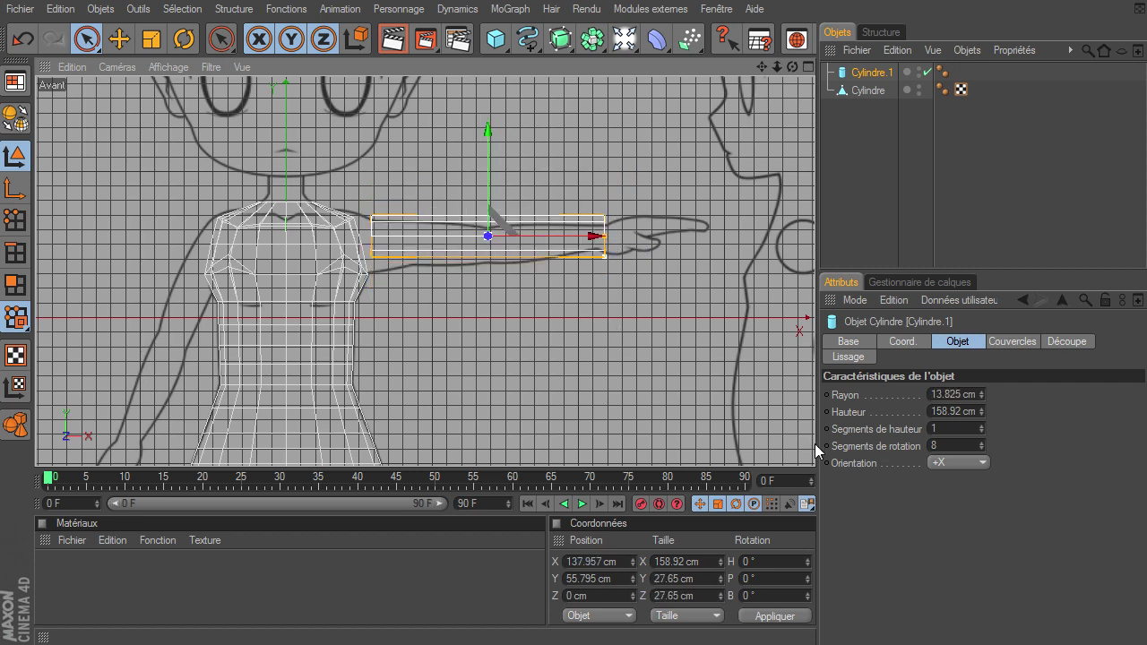
pyautogui.moveTo(494, 167); pyautogui.dragTo(556, 251)
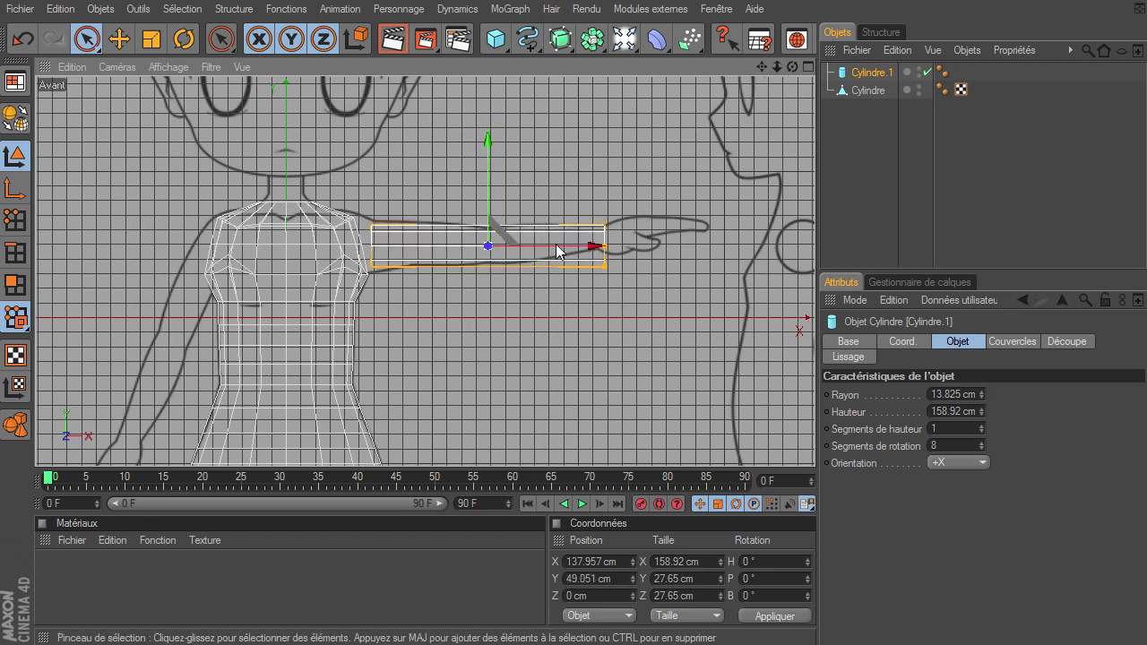
pyautogui.moveTo(814, 443); pyautogui.dragTo(507, 193)
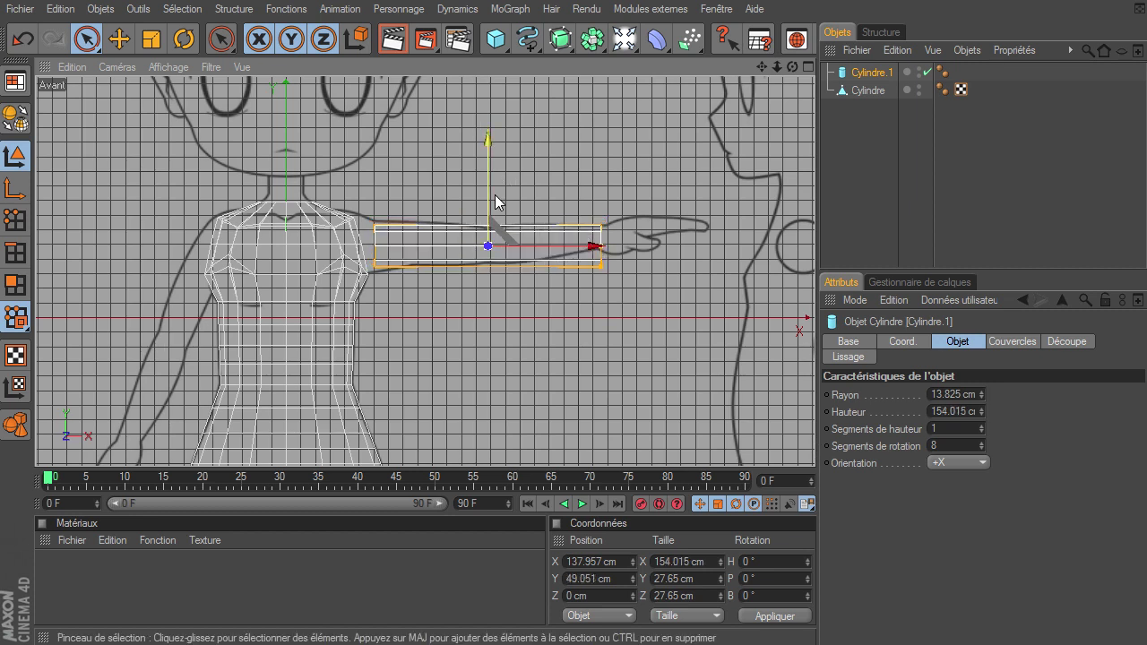
pyautogui.moveTo(777, 67)
pyautogui.mouseDown()
pyautogui.moveTo(815, 443)
pyautogui.moveTo(777, 67)
pyautogui.mouseUp()
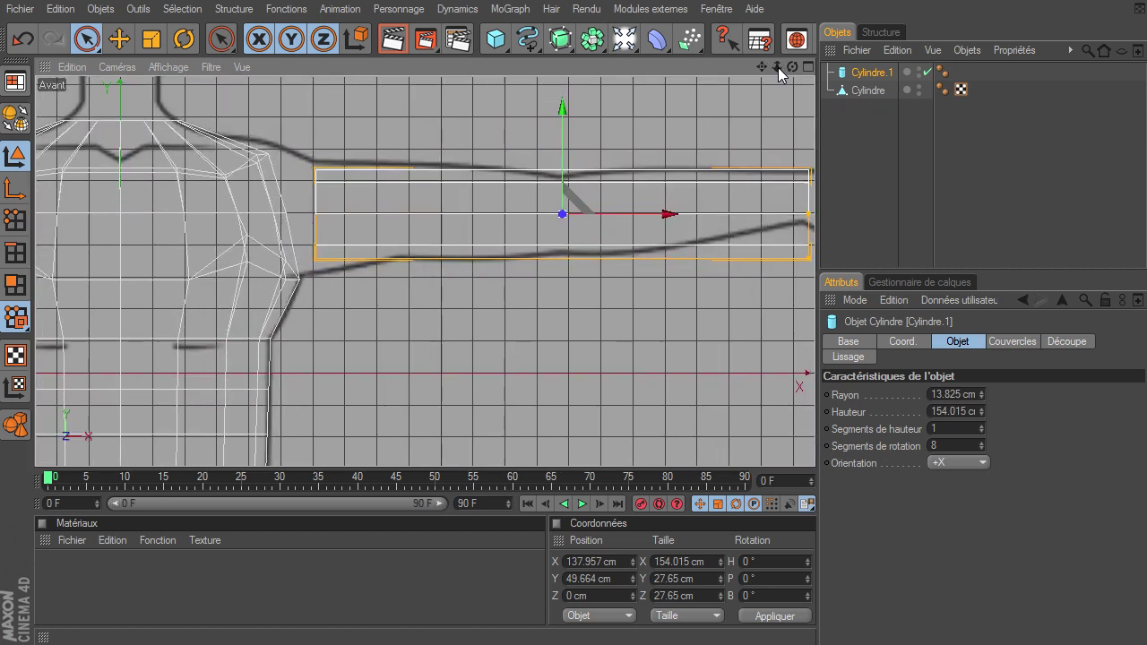
pyautogui.moveTo(814, 444); pyautogui.dragTo(763, 64)
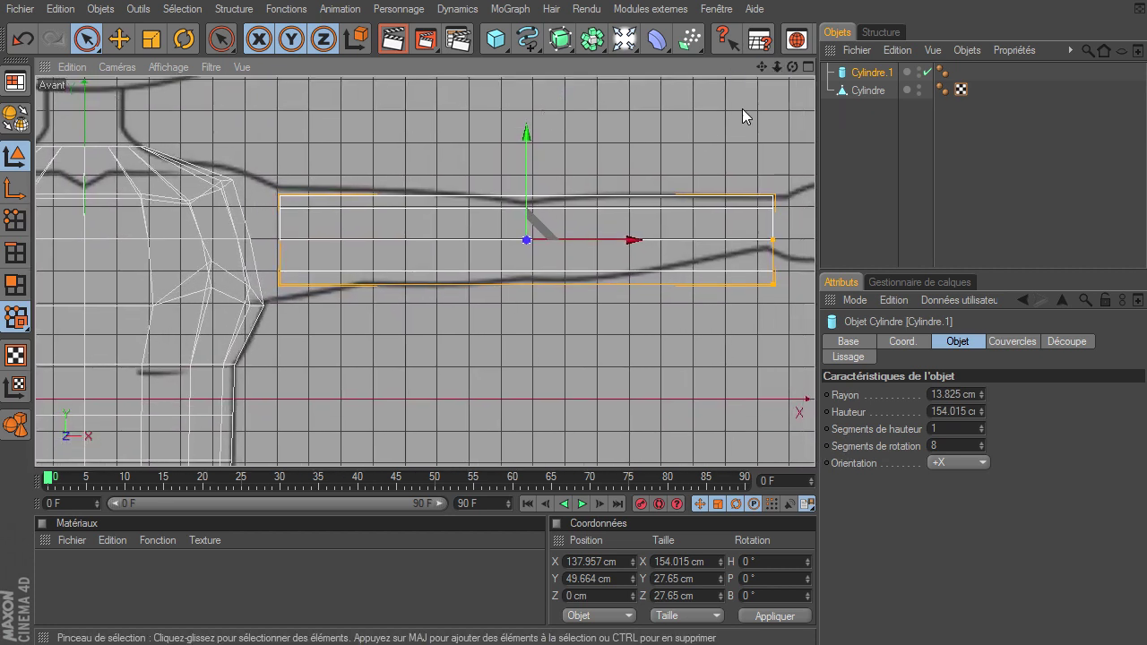
# - Make Cylindre.1 editable and knife three edge loops across the arm
pyautogui.click(15, 116)
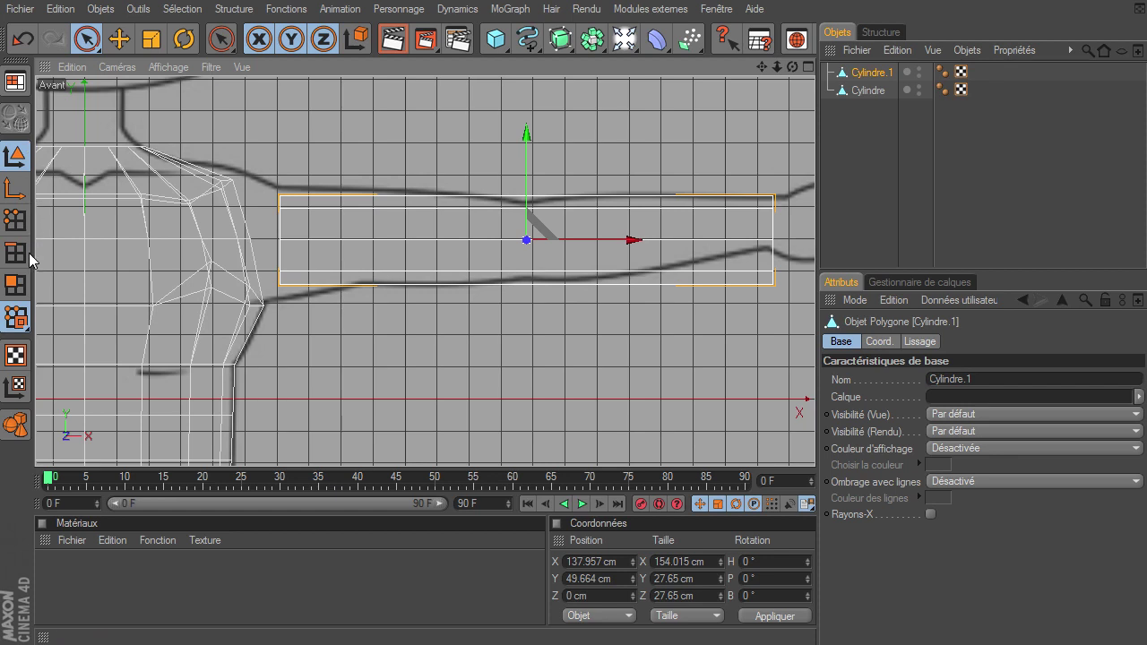
pyautogui.click(15, 283)
pyautogui.press('k')
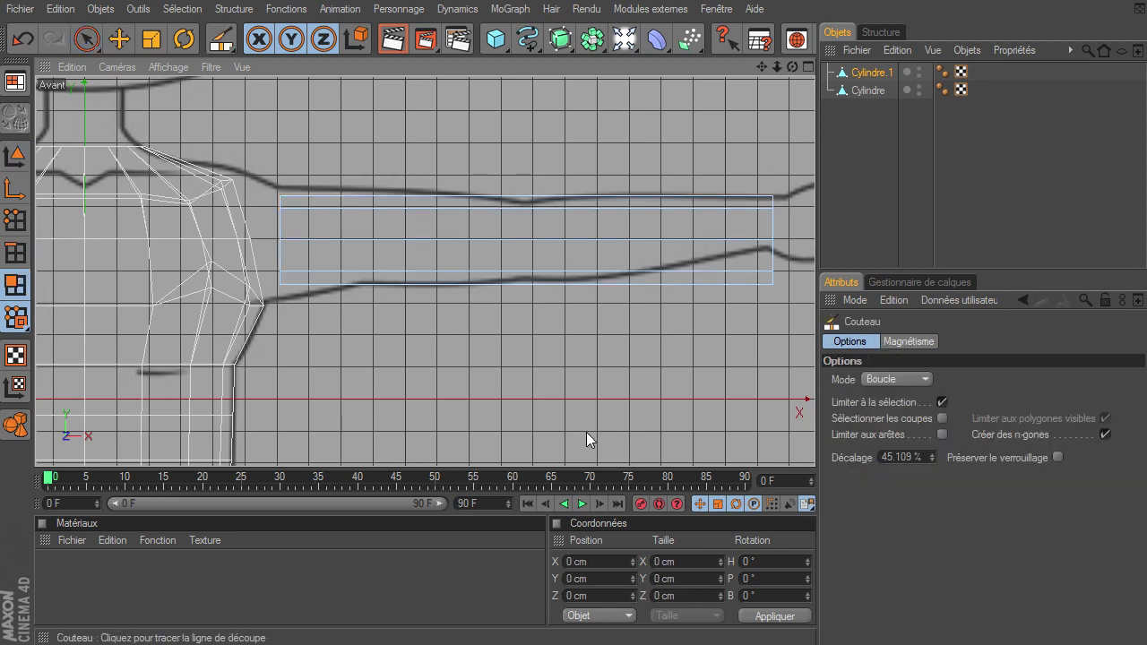
pyautogui.click(522, 296)
pyautogui.click(389, 292)
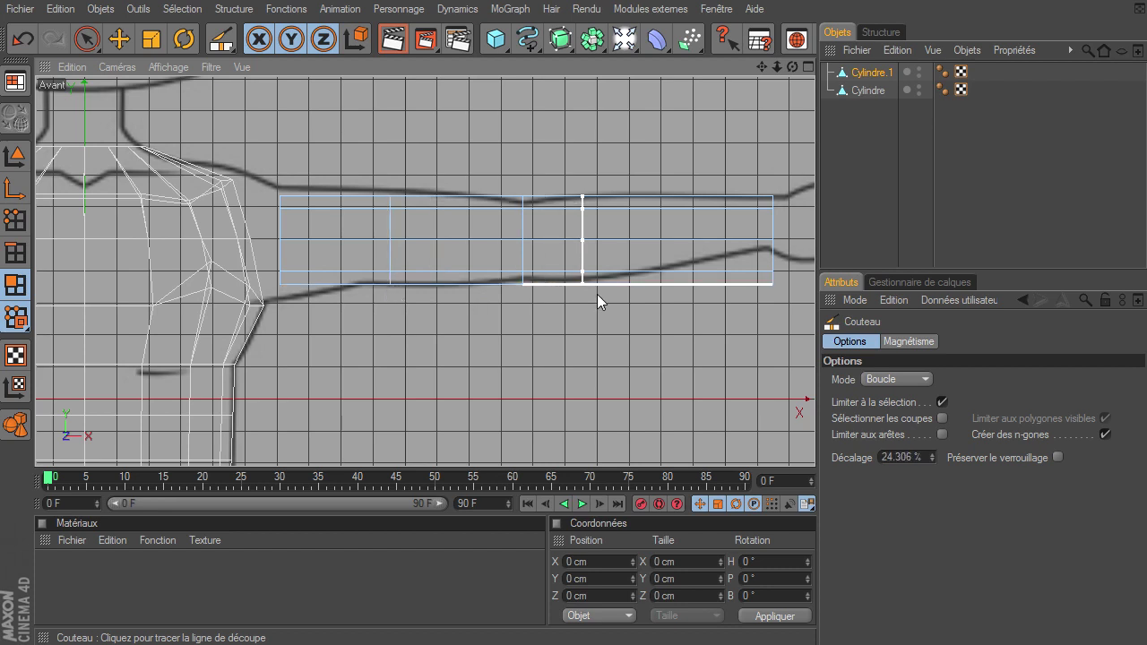
pyautogui.click(663, 289)
pyautogui.click(88, 42)
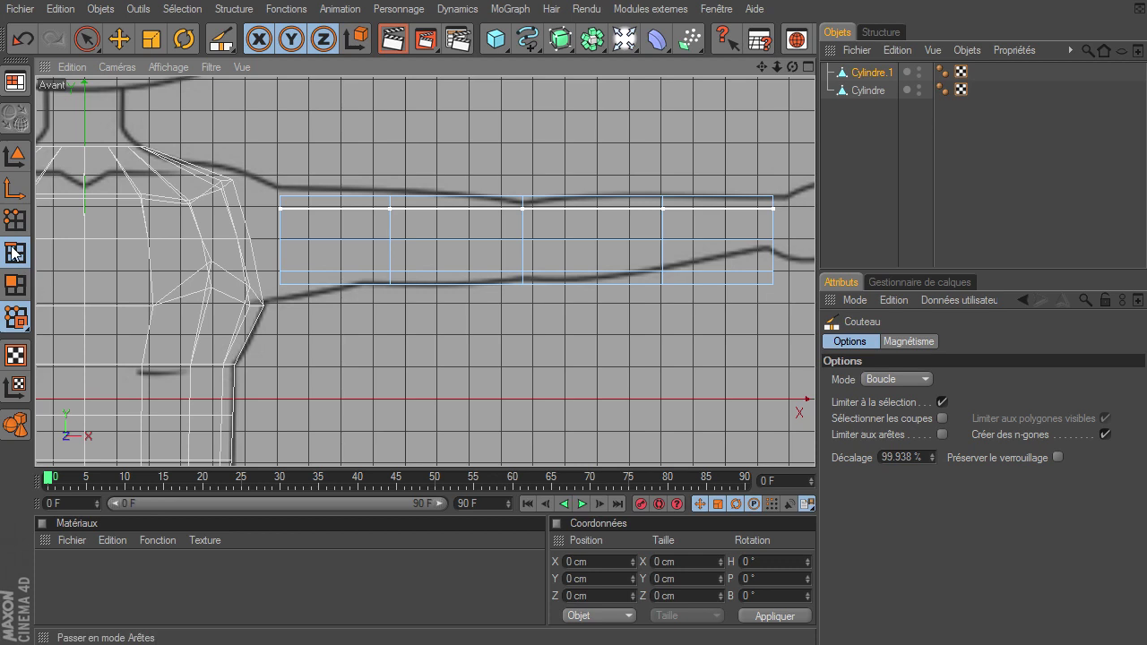
# - Tilt the shoulder-end loop toward the armpit, move it into the torso and enlarge it
pyautogui.press('u')
pyautogui.press('l')
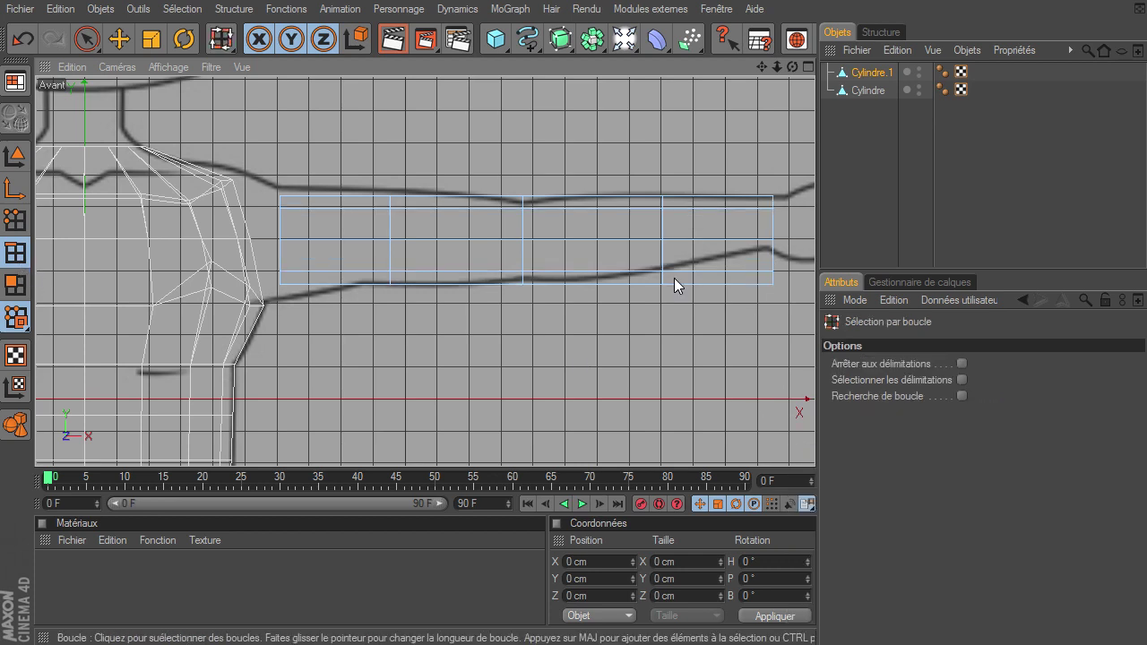
pyautogui.click(281, 222)
pyautogui.press('r')
pyautogui.moveTo(306, 185); pyautogui.dragTo(297, 166)
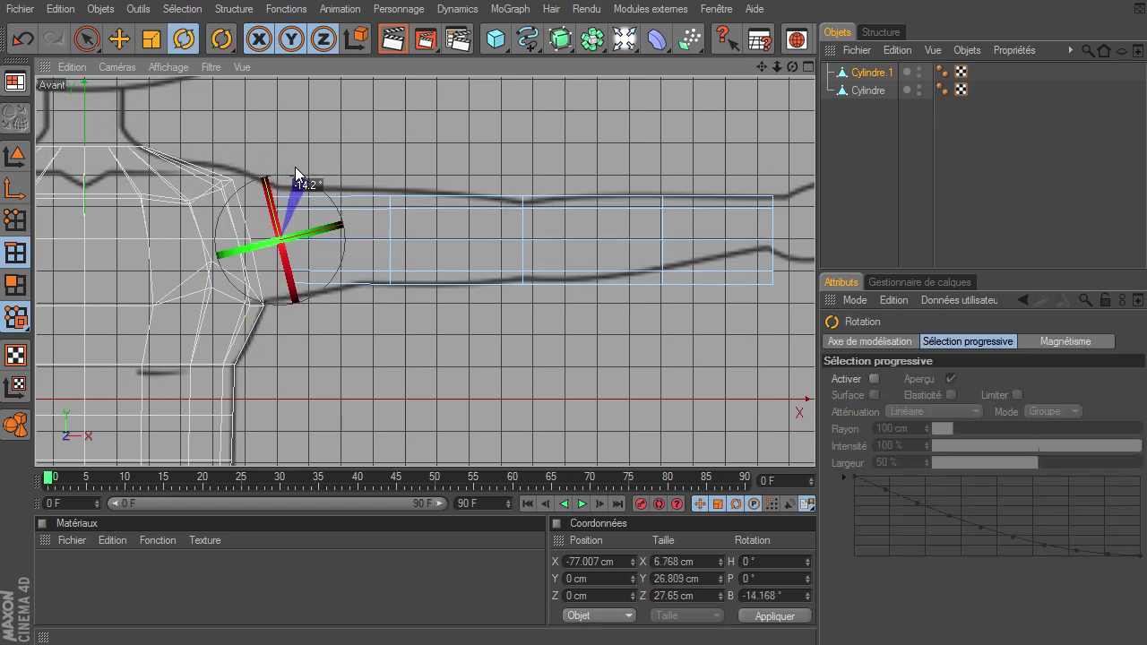
pyautogui.press('e')
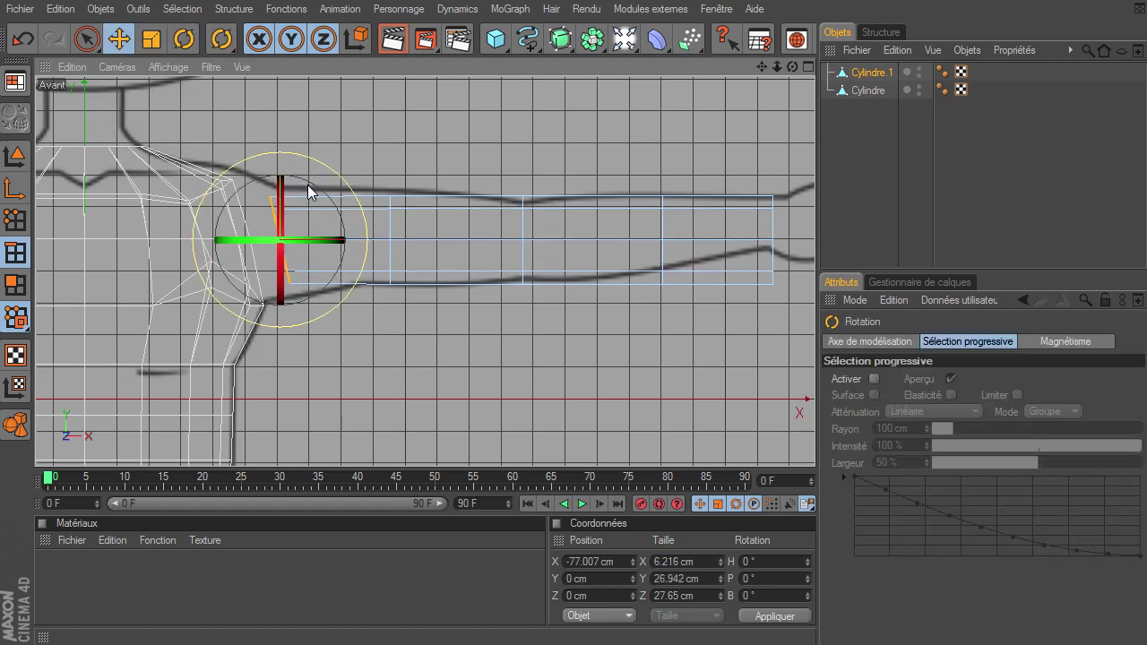
pyautogui.moveTo(310, 235); pyautogui.dragTo(291, 231)
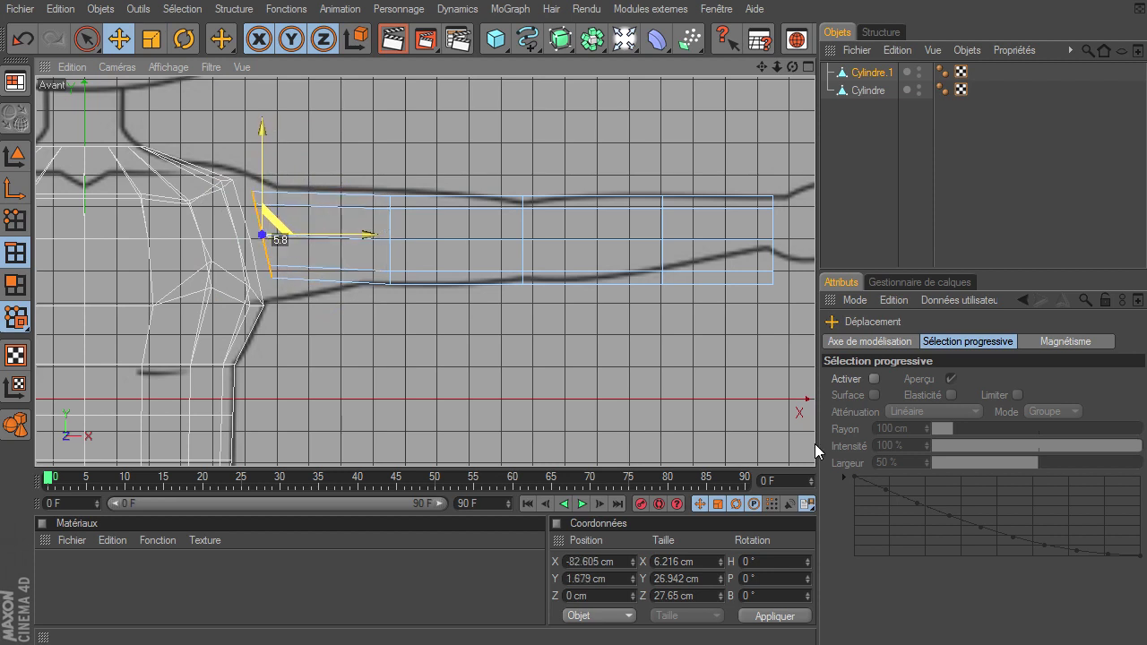
pyautogui.press('t')
pyautogui.moveTo(291, 230)
pyautogui.mouseDown()
pyautogui.moveTo(819, 443)
pyautogui.moveTo(365, 292)
pyautogui.mouseUp()
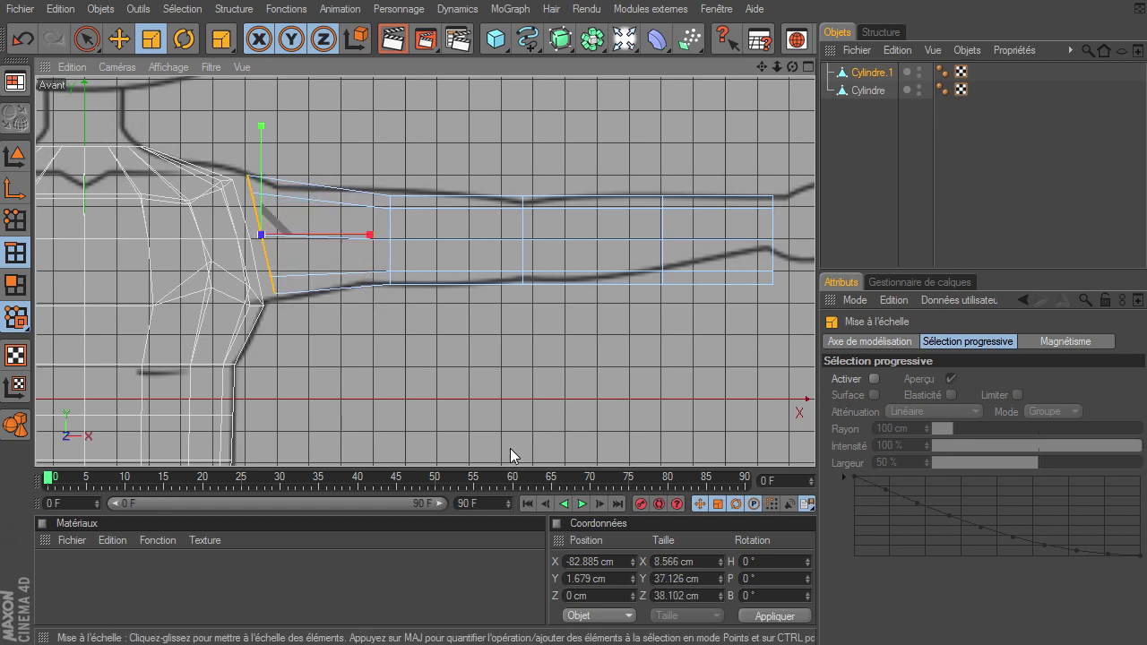
# - Nudge the upper-arm edge loop left and up
pyautogui.press('u')
pyautogui.press('l')
pyautogui.click(393, 225)
pyautogui.press('r')
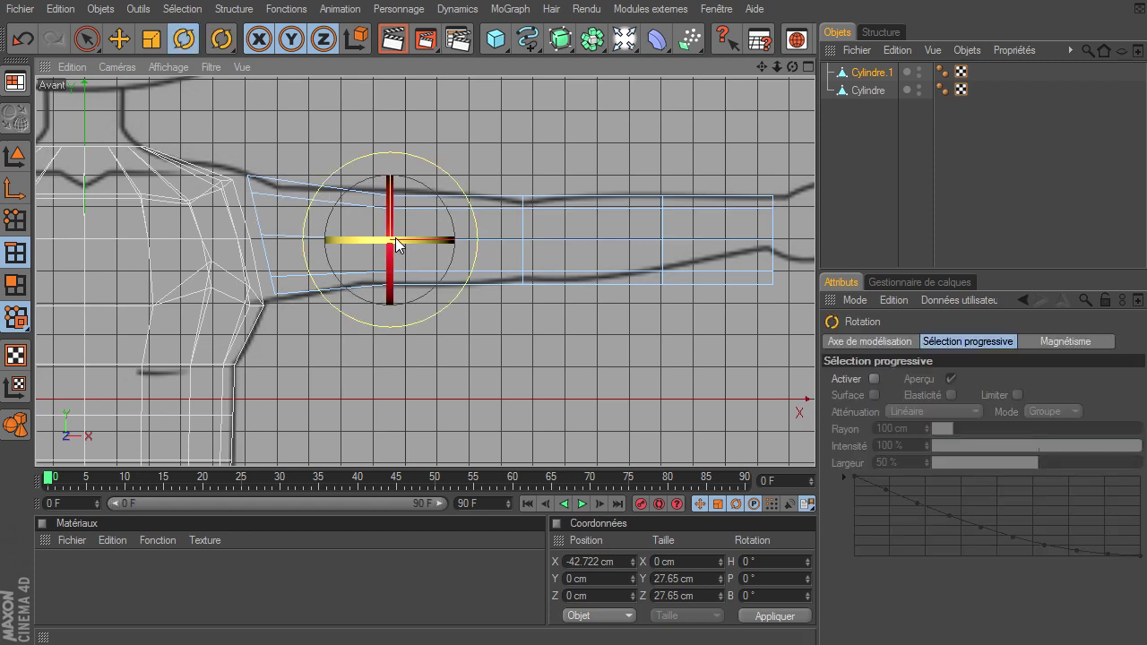
pyautogui.press('e')
pyautogui.moveTo(390, 238); pyautogui.dragTo(379, 235)
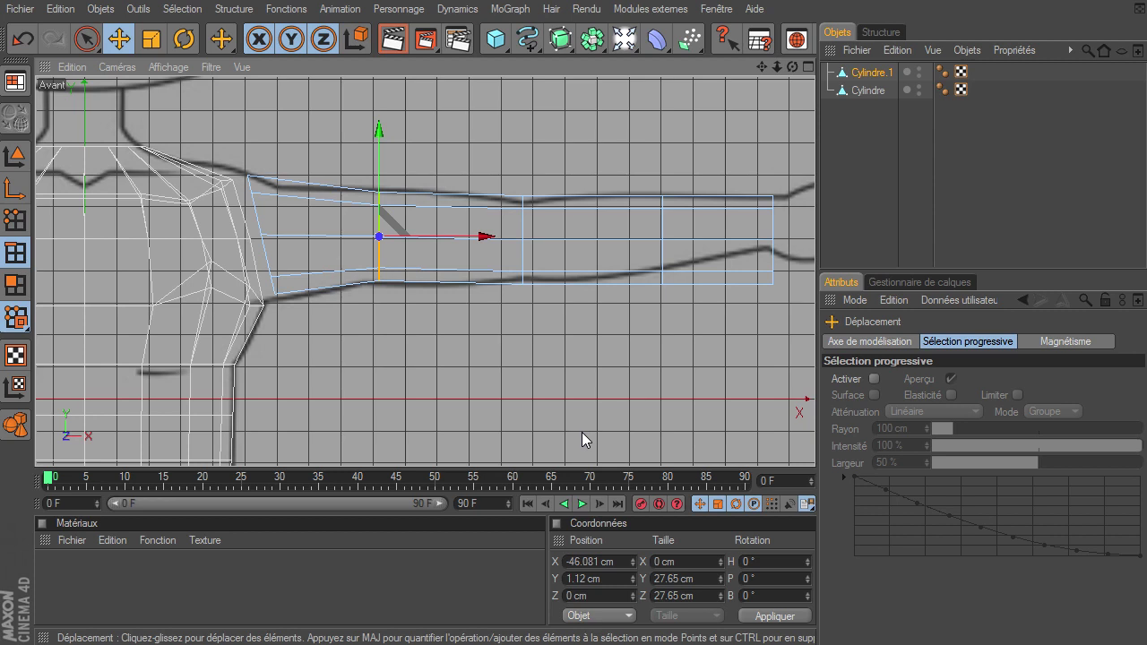
# - Shrink the elbow edge loop to narrow the arm
pyautogui.press('u')
pyautogui.press('l')
pyautogui.click(523, 224)
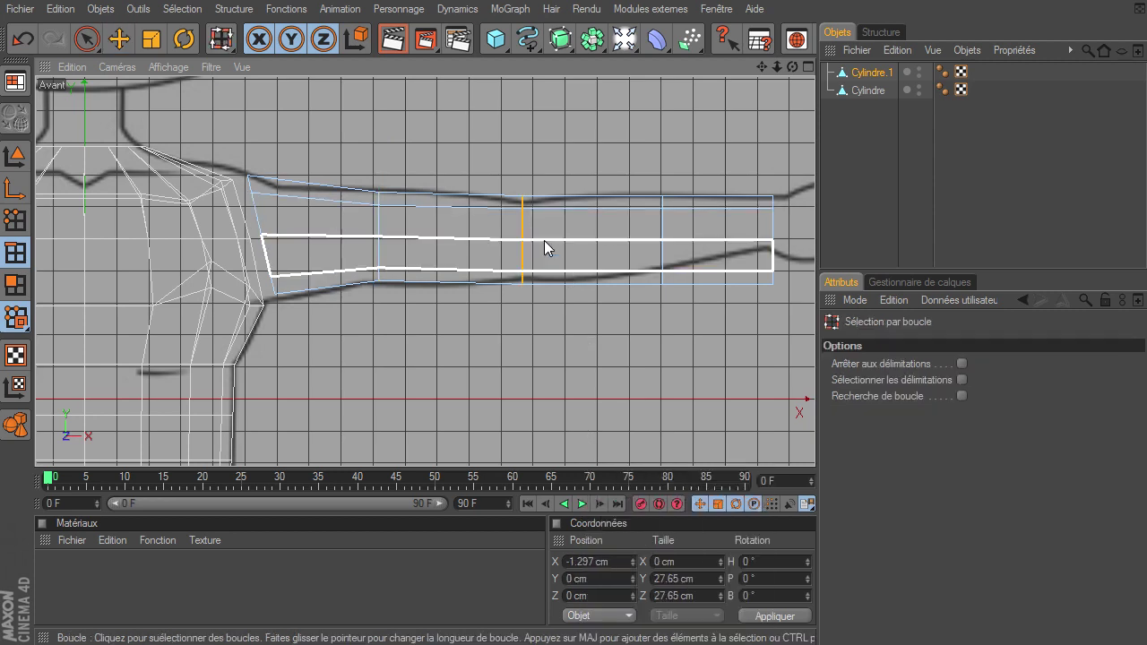
pyautogui.press('t')
pyautogui.moveTo(524, 249); pyautogui.dragTo(504, 247)
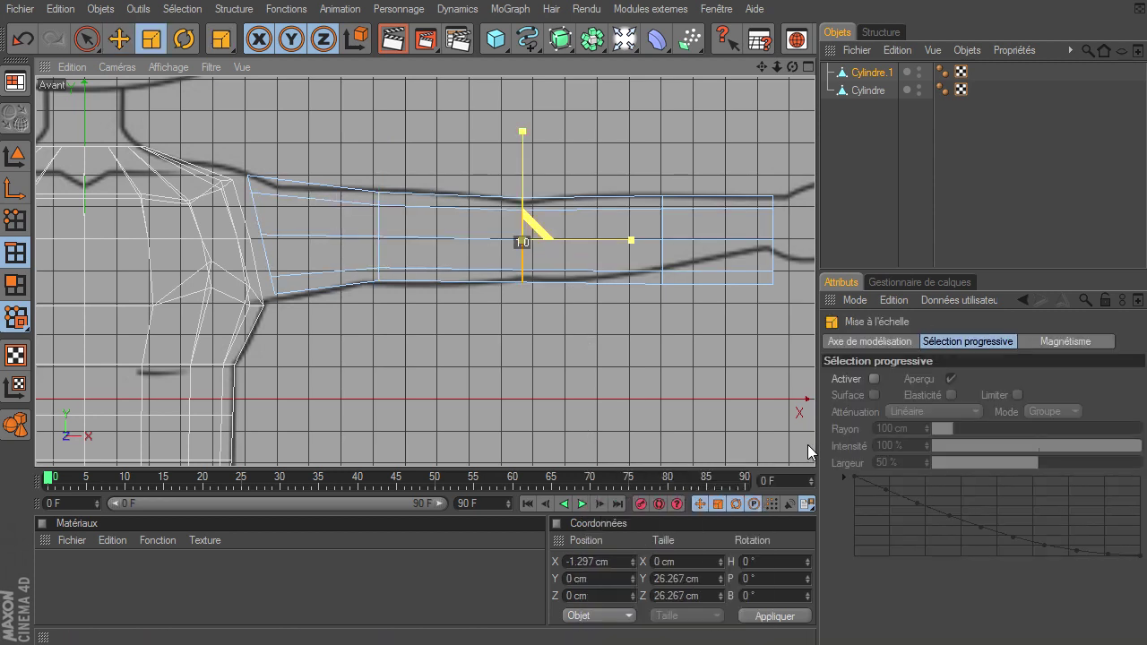
# - Shrink the forearm loop and raise it to match the drawing
pyautogui.press('u')
pyautogui.press('l')
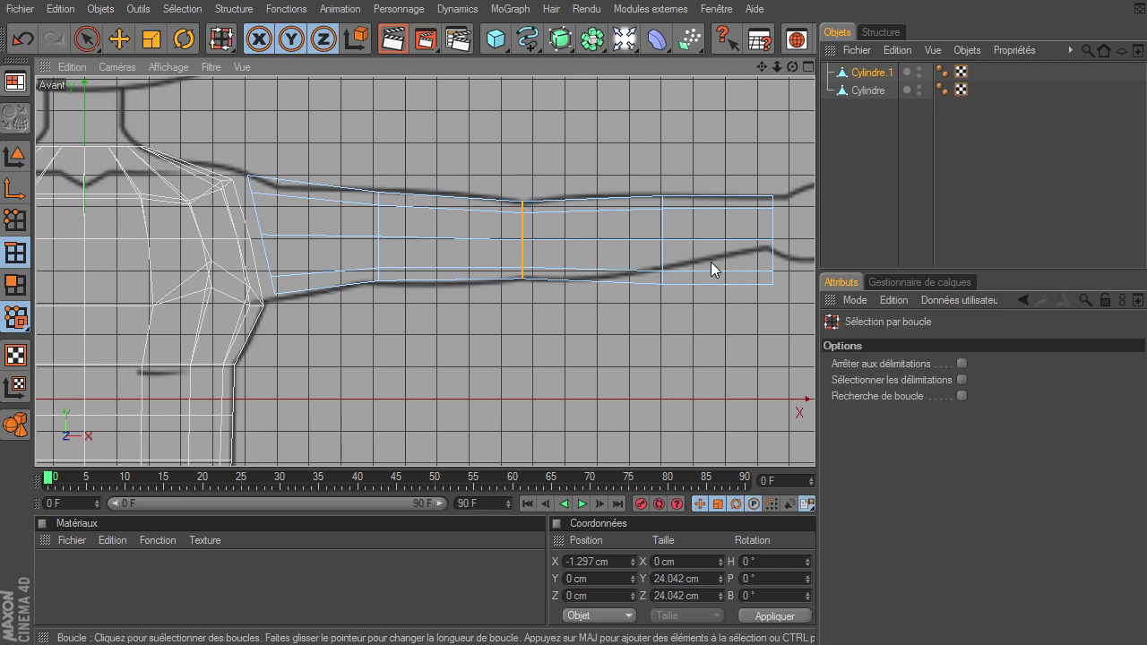
pyautogui.click(672, 229)
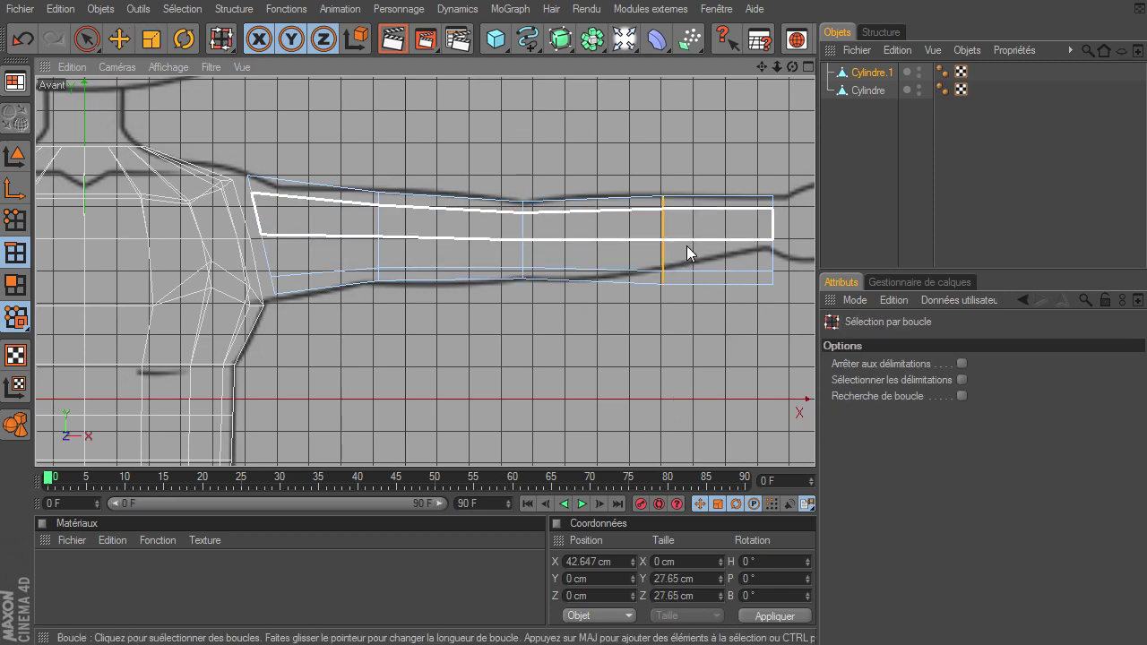
pyautogui.press('t')
pyautogui.moveTo(671, 240); pyautogui.dragTo(665, 235)
pyautogui.press('e')
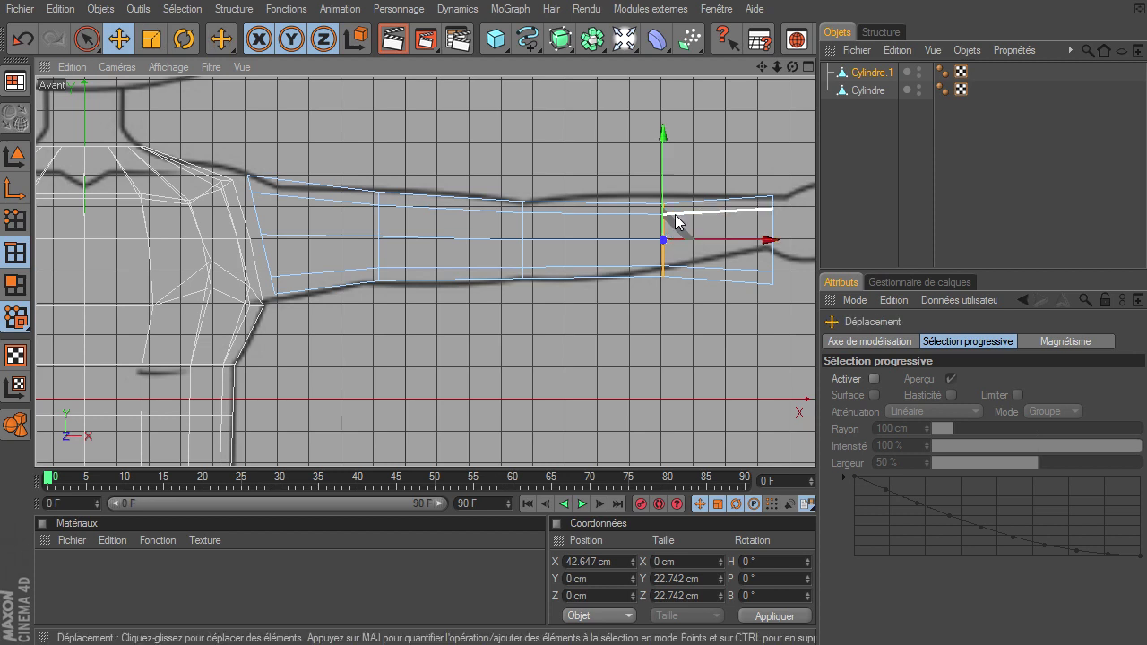
pyautogui.moveTo(668, 175); pyautogui.dragTo(667, 167)
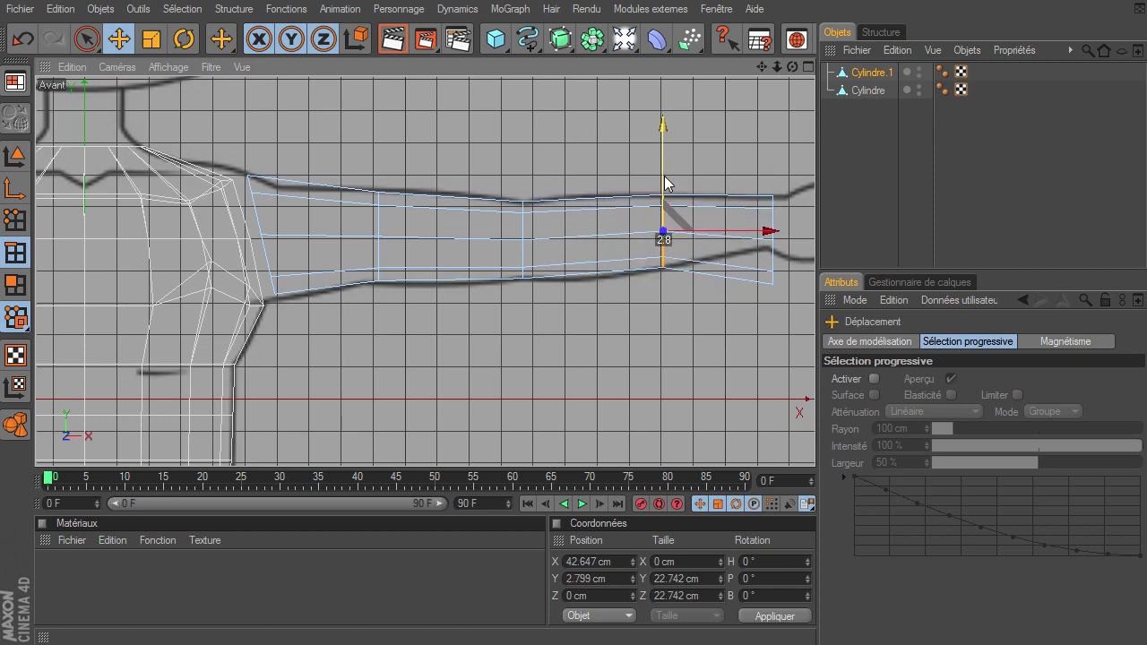
# - Shrink and raise the wrist-end loop to about 16.6 × 16.8 cm, then deselect
pyautogui.press('u')
pyautogui.press('l')
pyautogui.click(775, 226)
pyautogui.press('t')
pyautogui.moveTo(780, 243); pyautogui.dragTo(778, 224)
pyautogui.press('e')
pyautogui.moveTo(773, 176); pyautogui.dragTo(808, 445)
pyautogui.press('t')
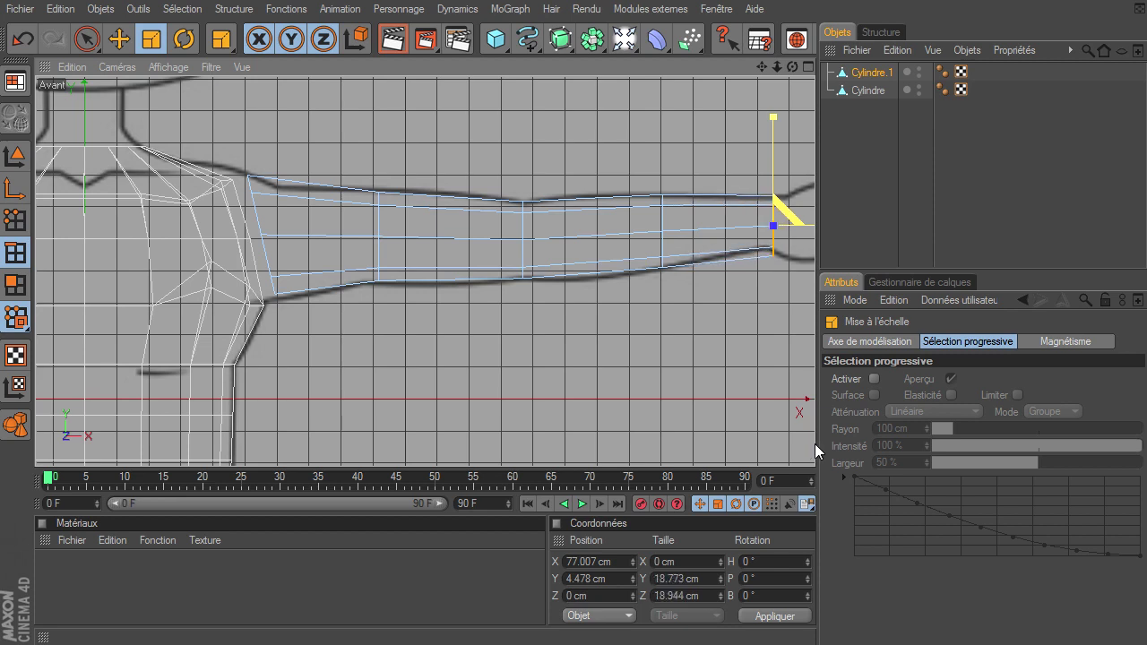
pyautogui.moveTo(814, 443); pyautogui.dragTo(804, 234)
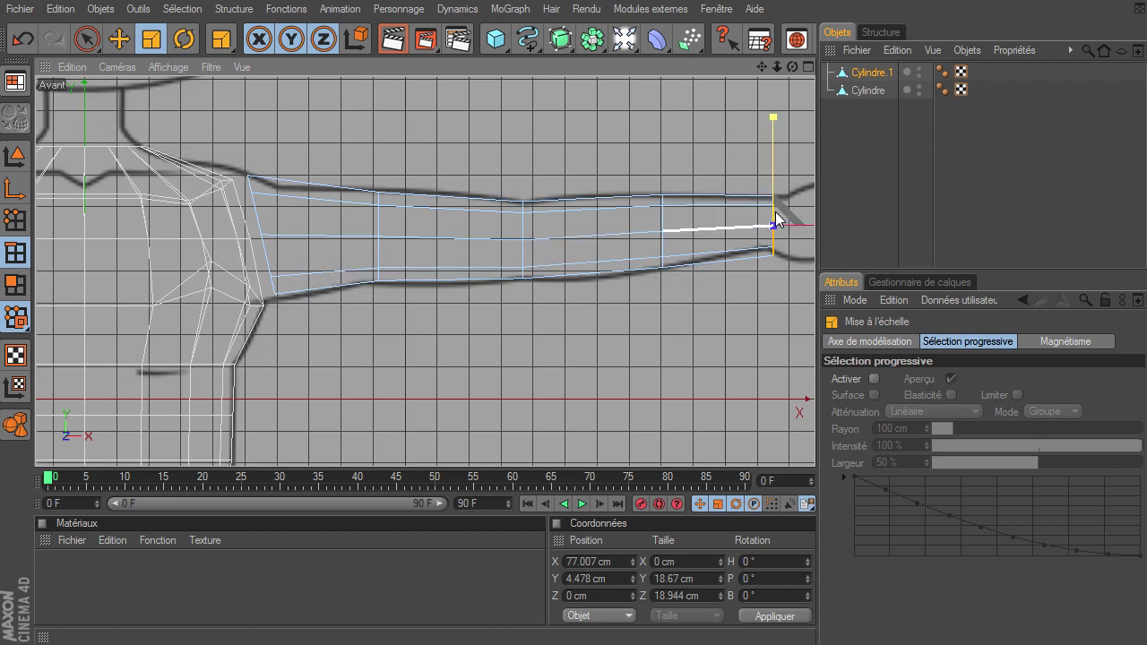
pyautogui.press('e')
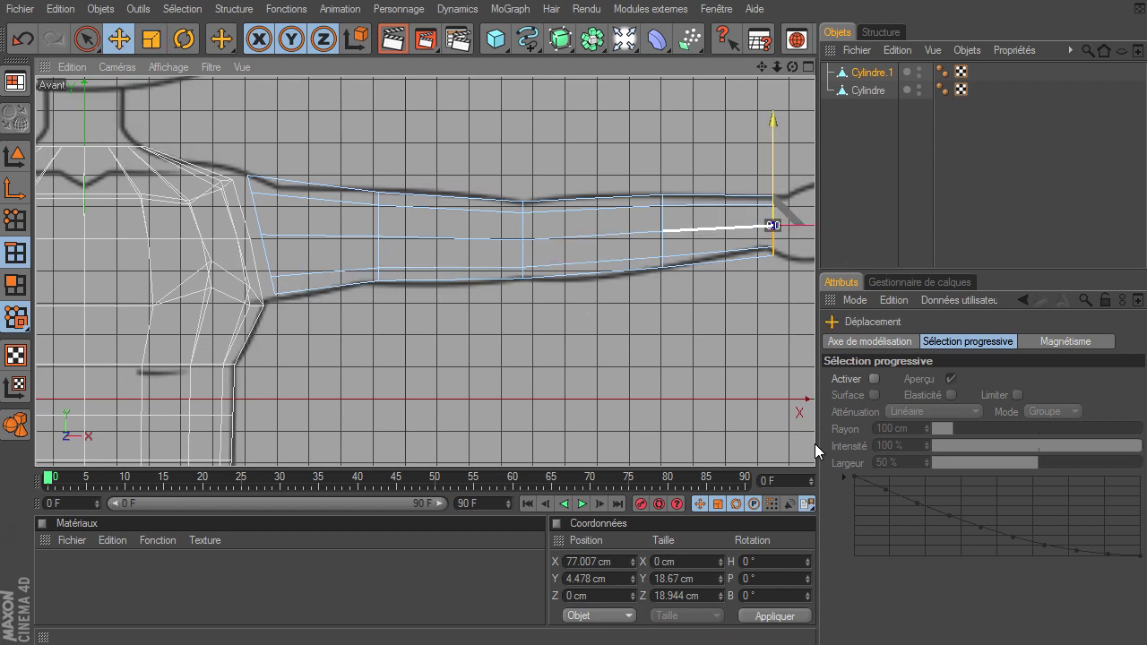
pyautogui.press('t')
pyautogui.moveTo(772, 206); pyautogui.dragTo(794, 231)
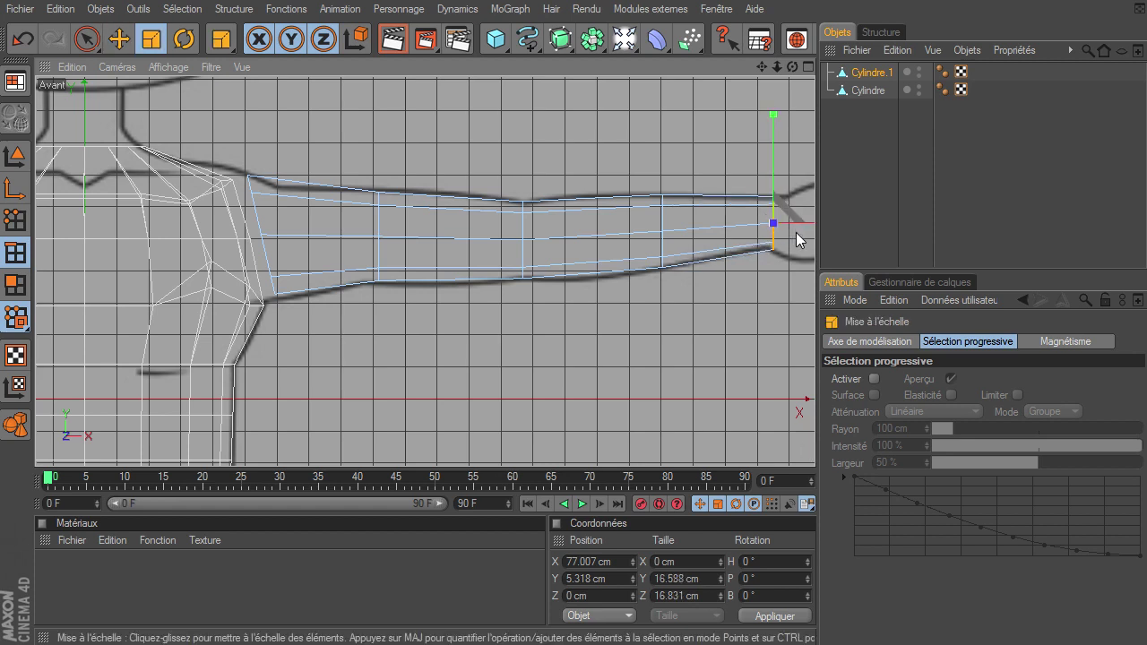
pyautogui.press('e')
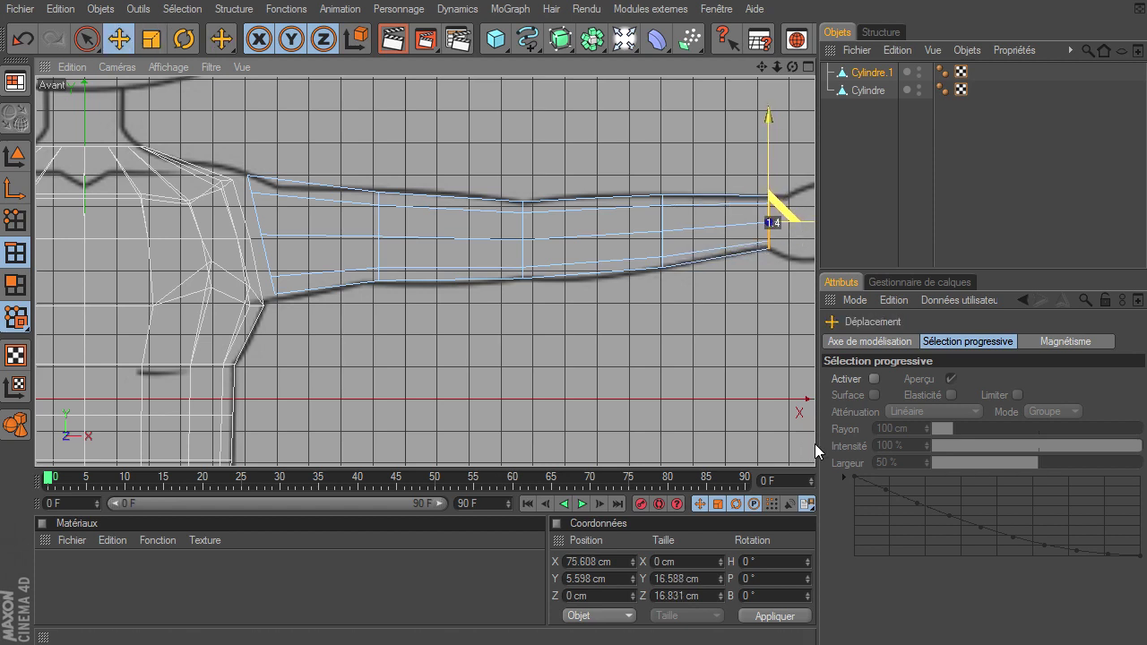
pyautogui.click(723, 329)
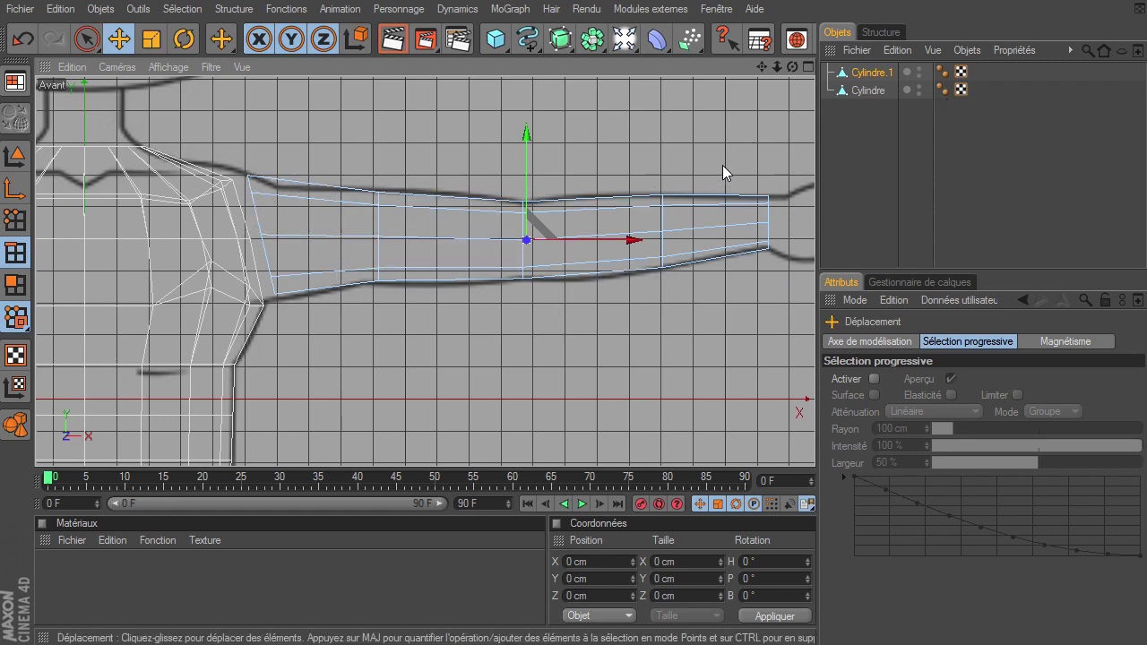
# - Maximise the perspective view and orbit around the torso and arm
pyautogui.click(808, 69)
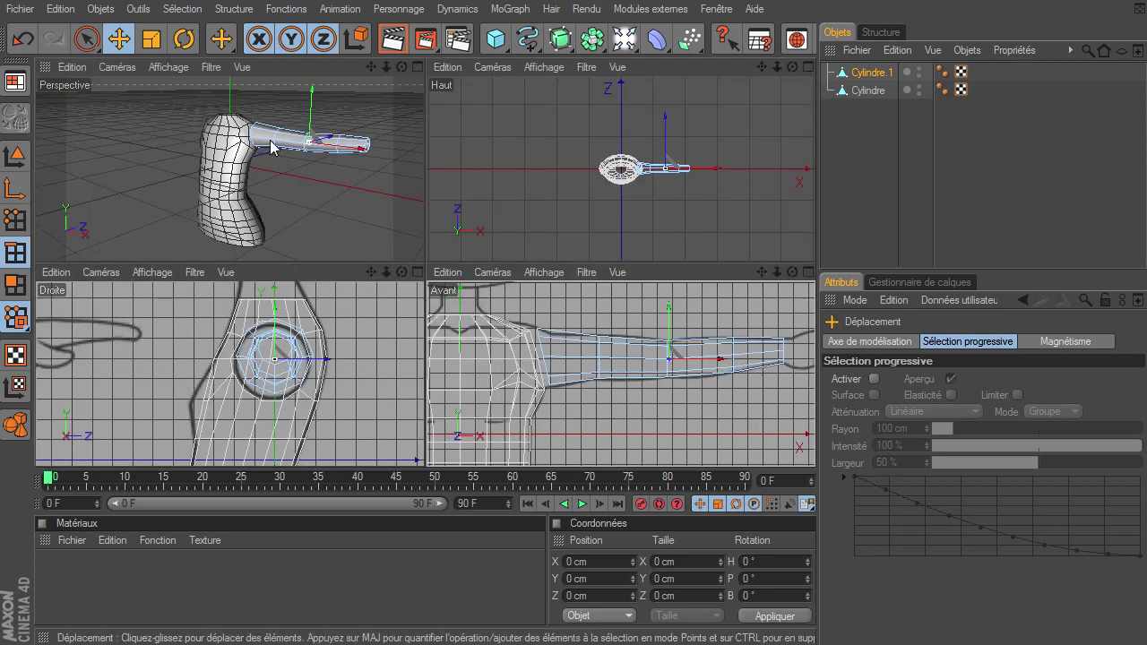
pyautogui.click(316, 226)
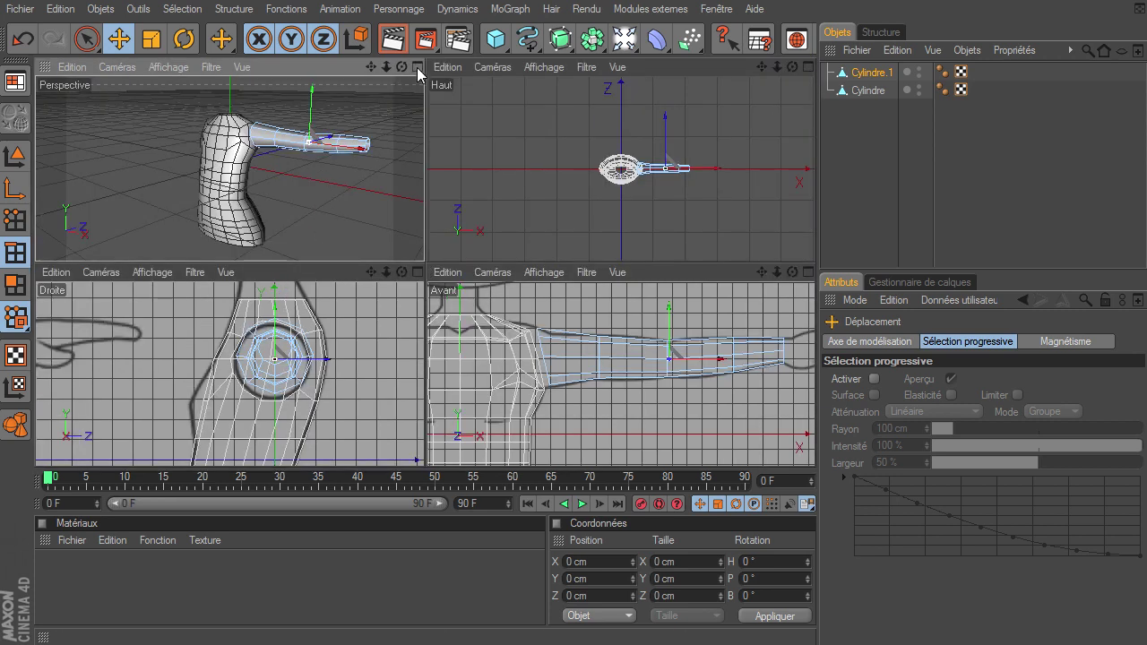
pyautogui.click(418, 68)
pyautogui.moveTo(791, 67)
pyautogui.mouseDown()
pyautogui.moveTo(816, 445)
pyautogui.moveTo(545, 134)
pyautogui.mouseUp()
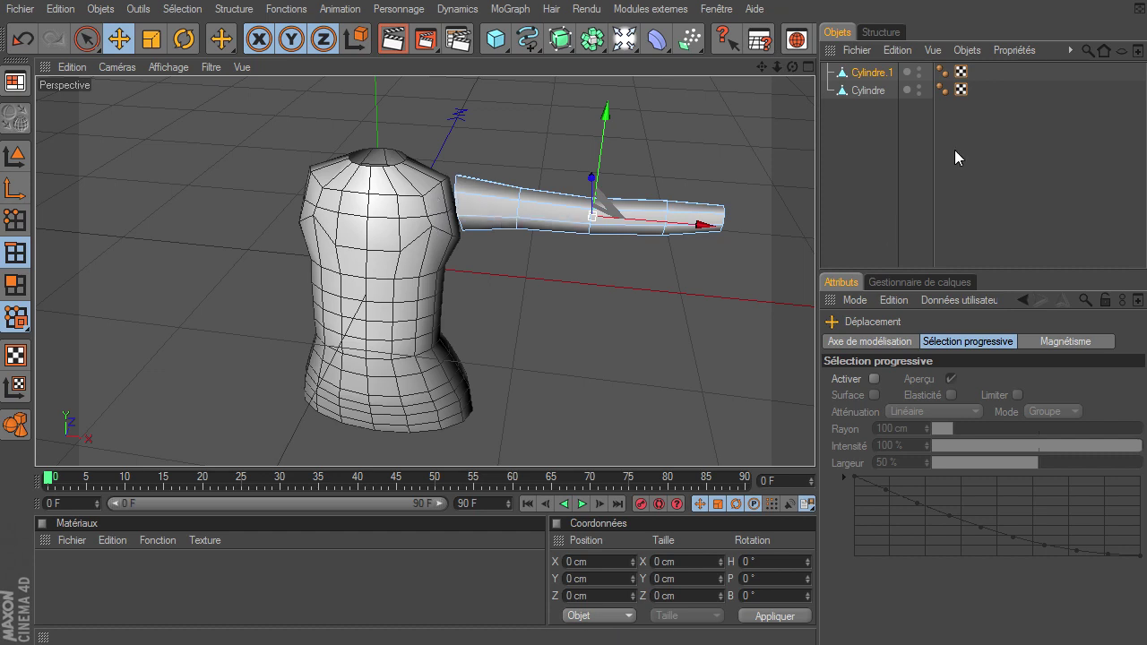
# - Select both cylinders together, use their right-click menu, and enter Points mode
pyautogui.keyDown('ctrl'); pyautogui.click(867, 91); pyautogui.keyUp('ctrl')
pyautogui.rightClick(871, 86)
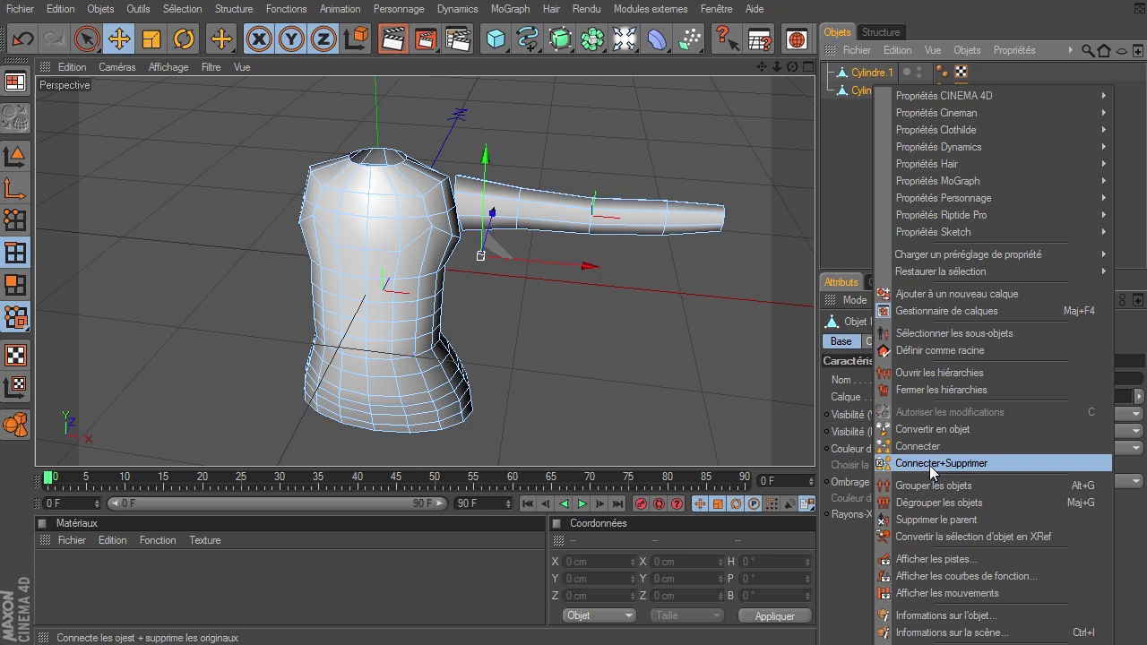
pyautogui.click(833, 233)
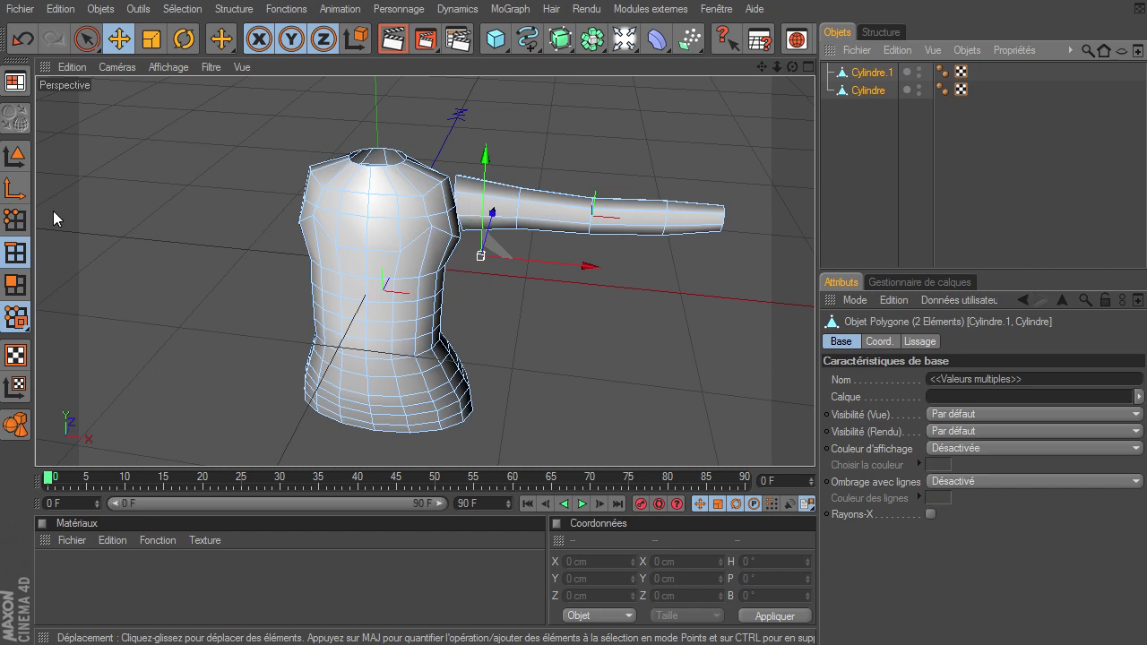
pyautogui.click(15, 221)
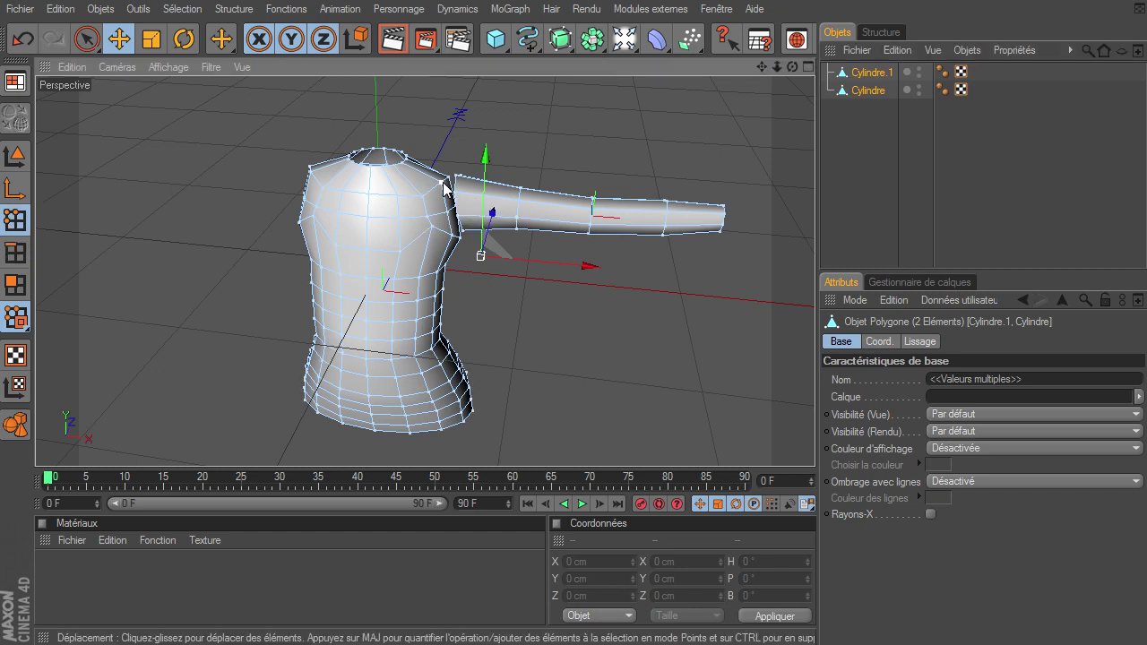
# - Open the mesh commands menu (Weld) and close it again
pyautogui.rightClick(450, 187)
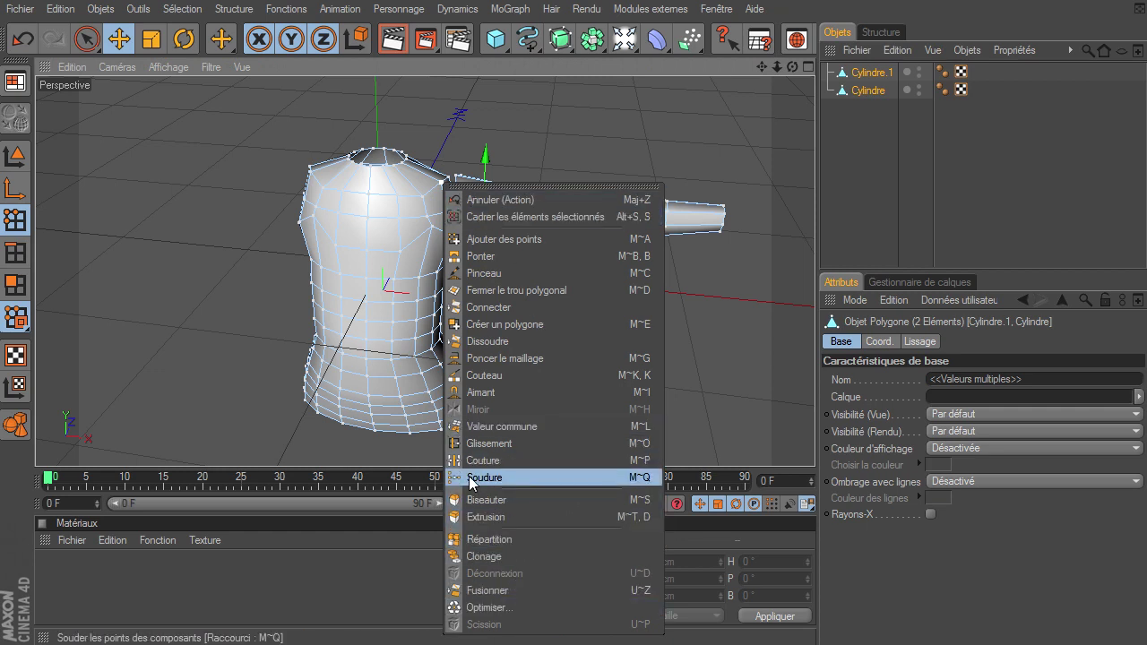
pyautogui.click(333, 580)
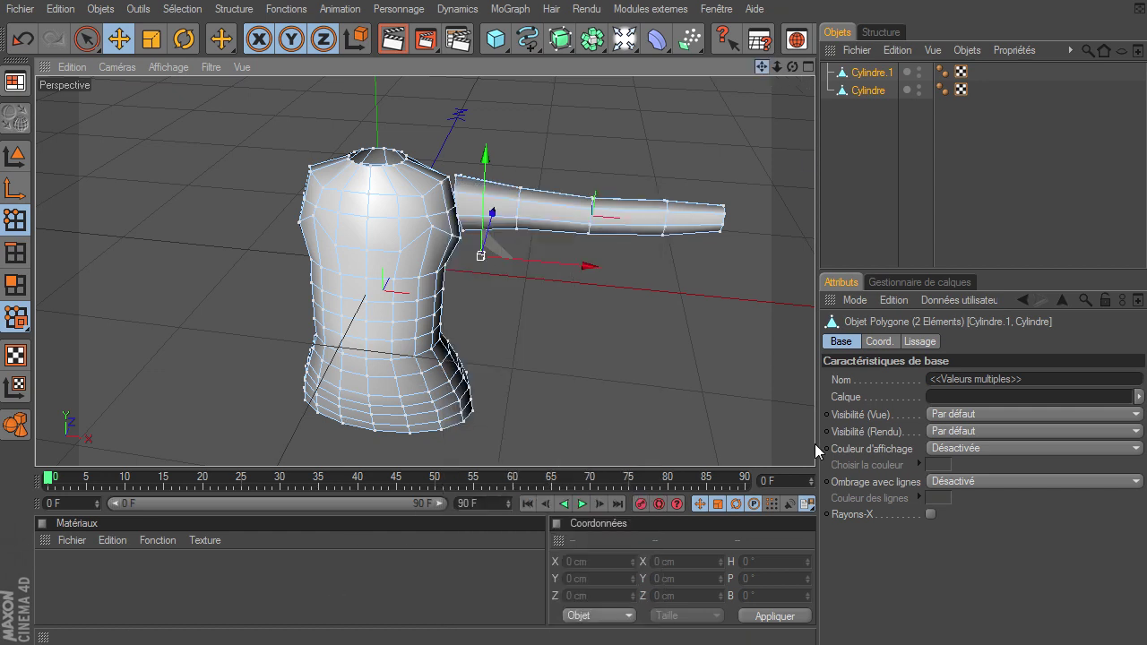
pyautogui.scroll(3, 815, 443)
# - Frame the front view on the legs of the reference drawing
pyautogui.click(808, 66)
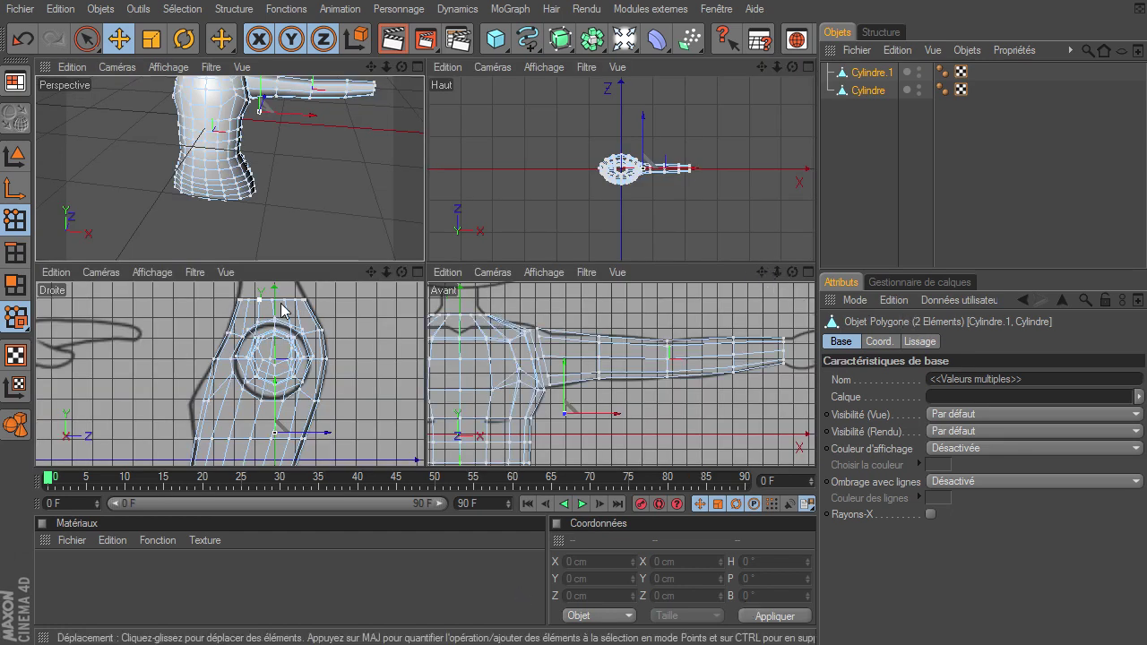
pyautogui.moveTo(371, 272)
pyautogui.mouseDown()
pyautogui.moveTo(440, 452)
pyautogui.moveTo(425, 453)
pyautogui.mouseUp()
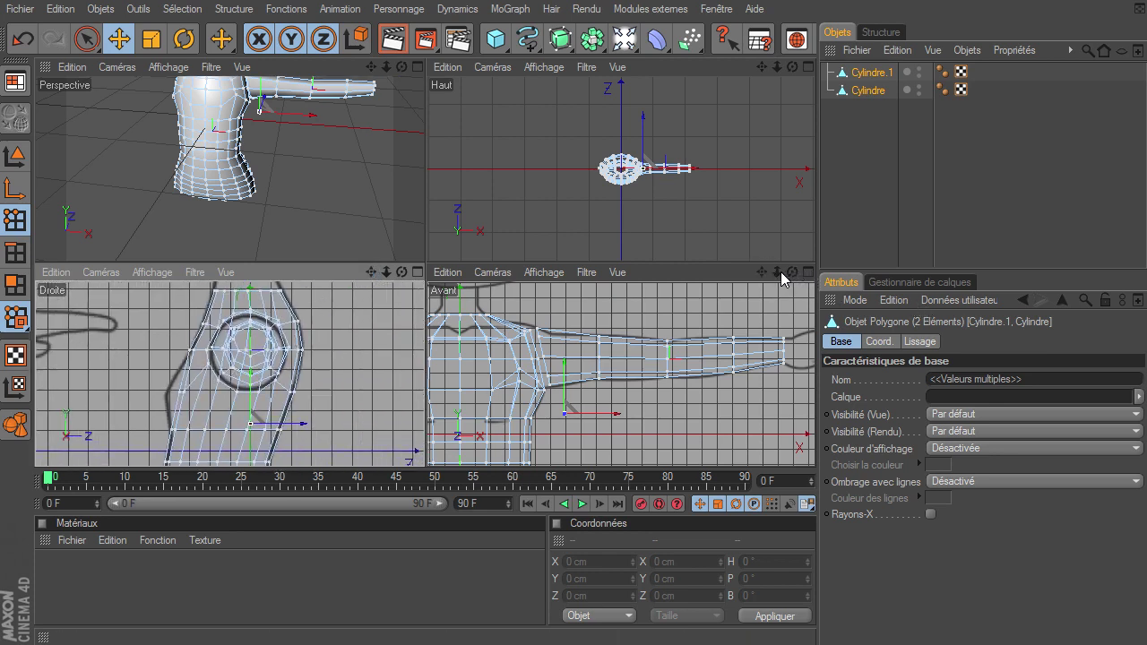
pyautogui.moveTo(780, 271); pyautogui.dragTo(782, 271)
pyautogui.moveTo(815, 443); pyautogui.dragTo(807, 274)
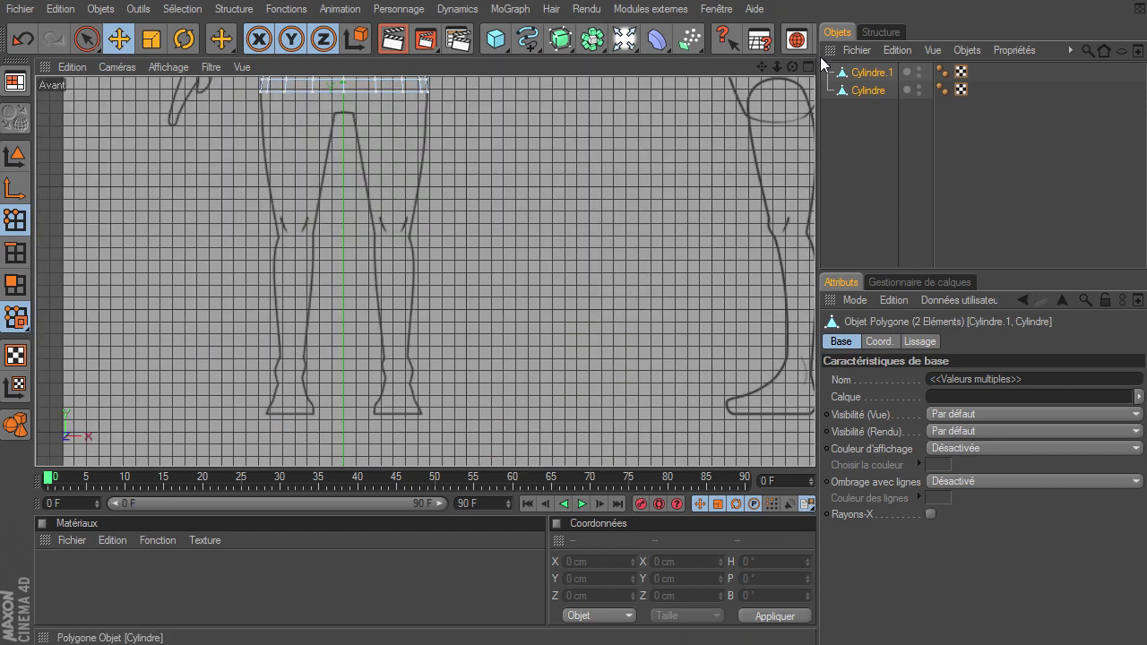
# - Add a cylinder with caps off and 8 rotation segments
pyautogui.moveTo(495, 39)
pyautogui.mouseDown()
pyautogui.moveTo(701, 72)
pyautogui.moveTo(904, 59)
pyautogui.mouseUp()
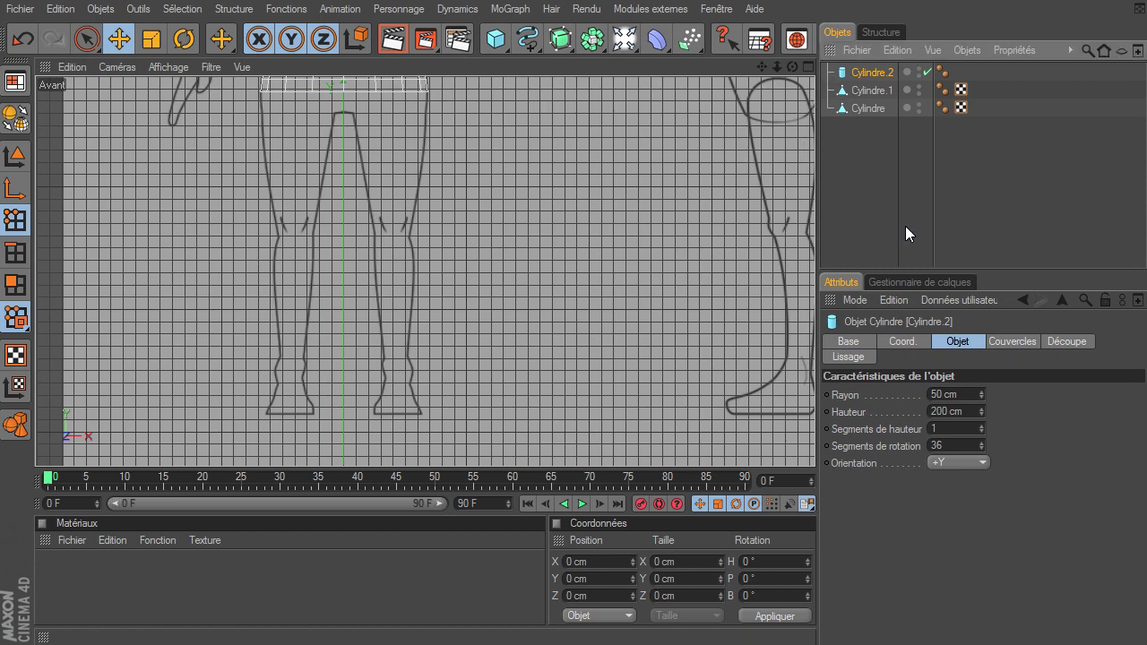
pyautogui.click(1011, 342)
pyautogui.click(890, 395)
pyautogui.click(959, 341)
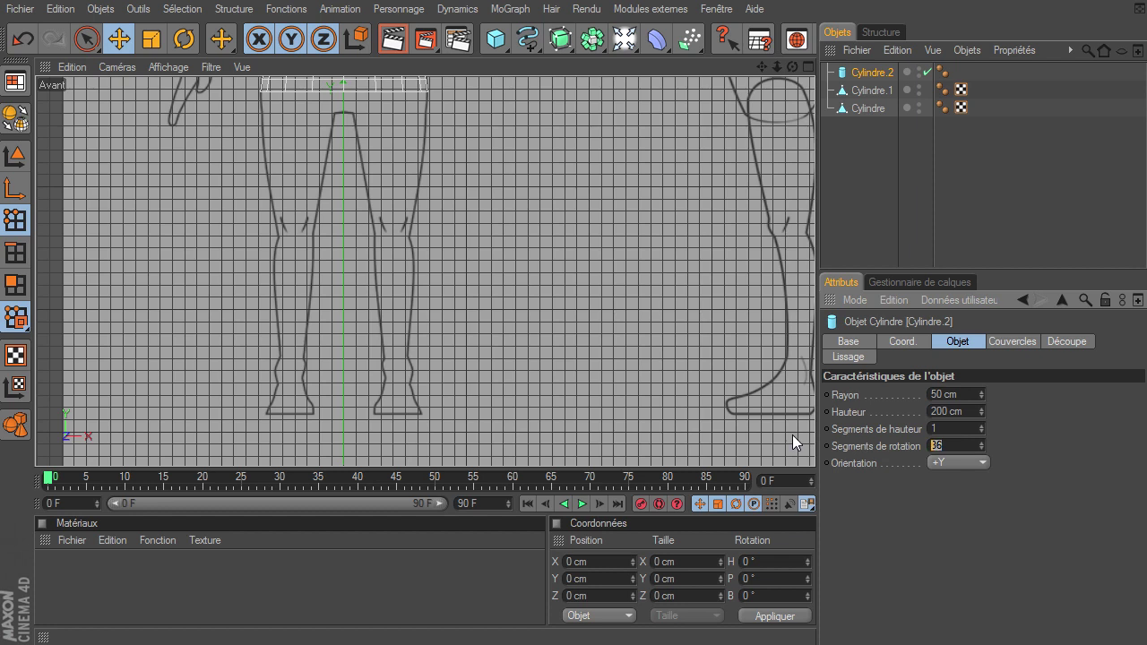
pyautogui.write('8')
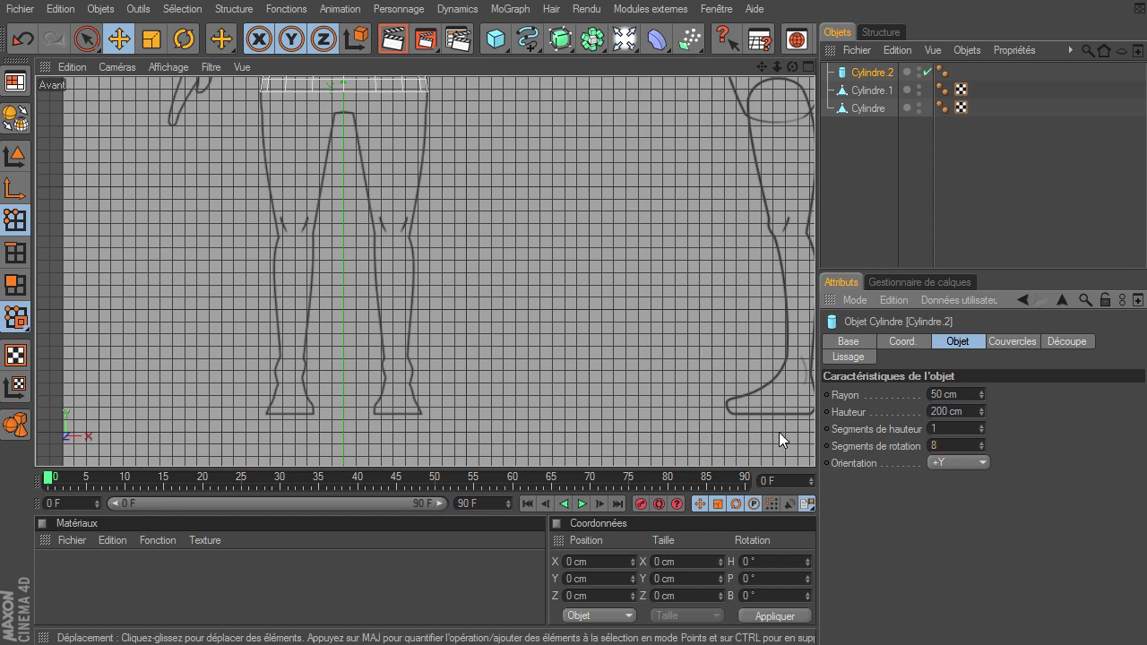
# - Fit the cylinder over one leg at 27.111 cm radius and make it editable
pyautogui.moveTo(762, 68); pyautogui.dragTo(818, 452)
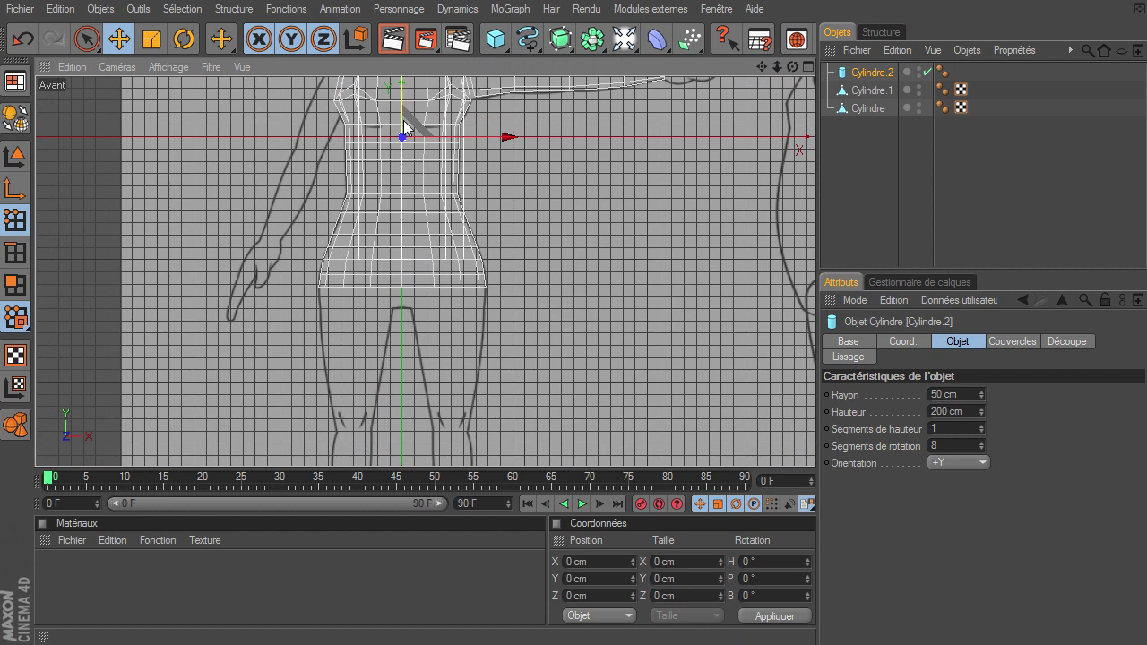
pyautogui.moveTo(416, 129); pyautogui.dragTo(471, 421)
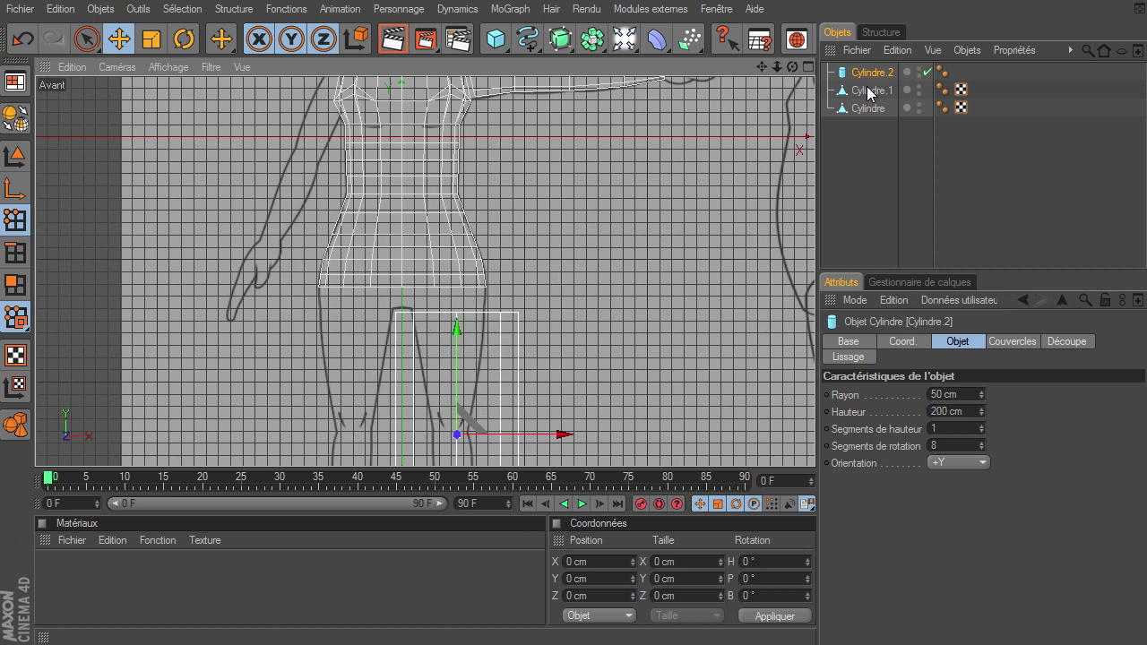
pyautogui.moveTo(776, 67); pyautogui.dragTo(815, 443)
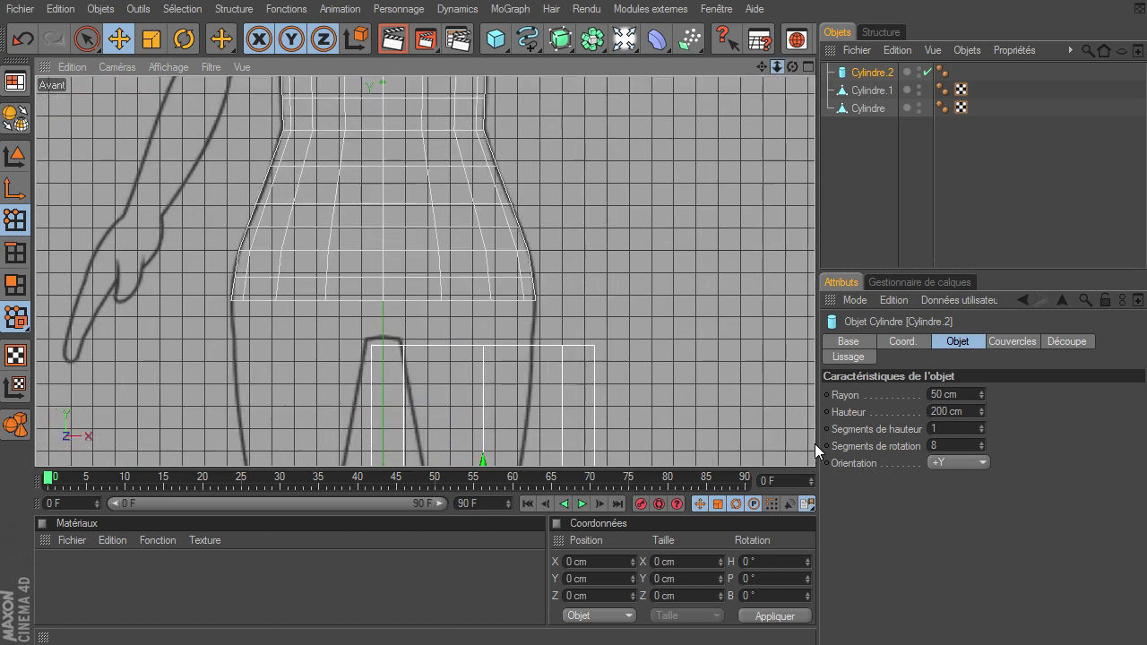
pyautogui.moveTo(760, 71)
pyautogui.mouseDown()
pyautogui.moveTo(814, 434)
pyautogui.moveTo(760, 73)
pyautogui.moveTo(792, 451)
pyautogui.mouseUp()
pyautogui.moveTo(761, 71); pyautogui.dragTo(815, 444)
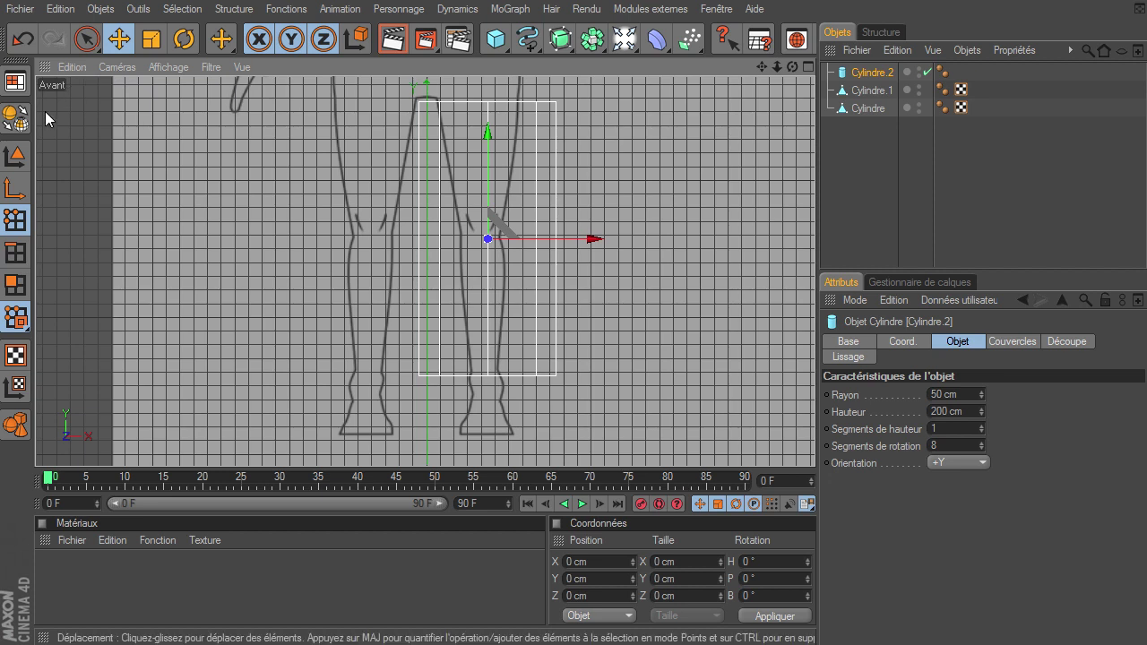
pyautogui.click(15, 156)
pyautogui.moveTo(553, 108)
pyautogui.mouseDown()
pyautogui.moveTo(545, 209)
pyautogui.moveTo(491, 236)
pyautogui.mouseUp()
pyautogui.moveTo(814, 443); pyautogui.dragTo(815, 443)
pyautogui.click(1010, 341)
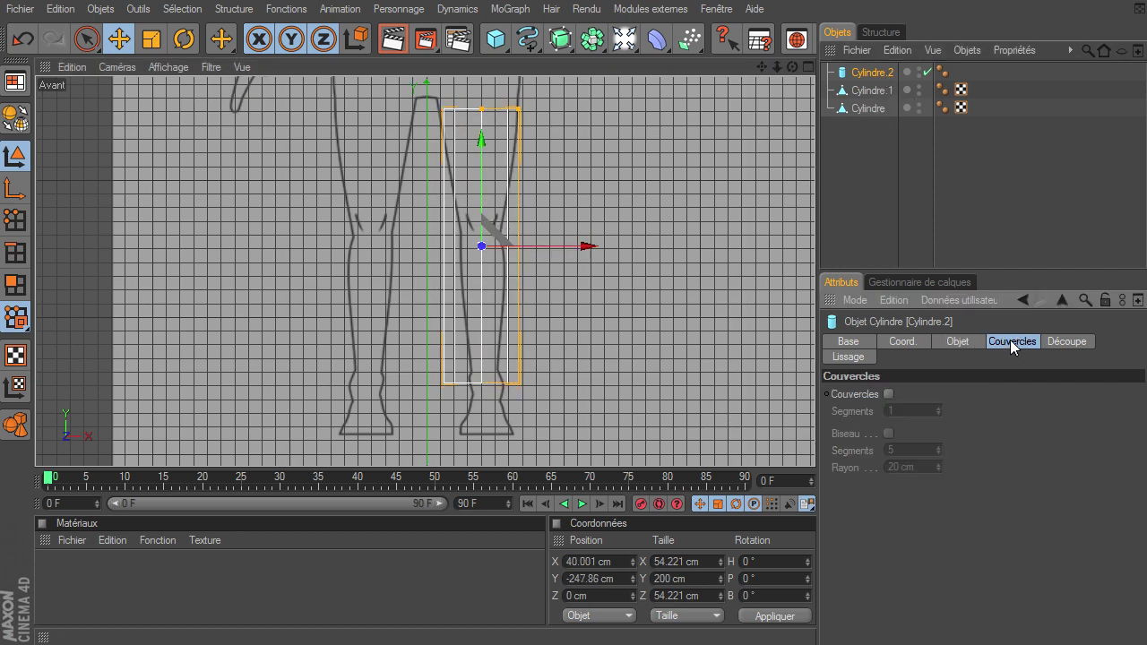
pyautogui.click(959, 342)
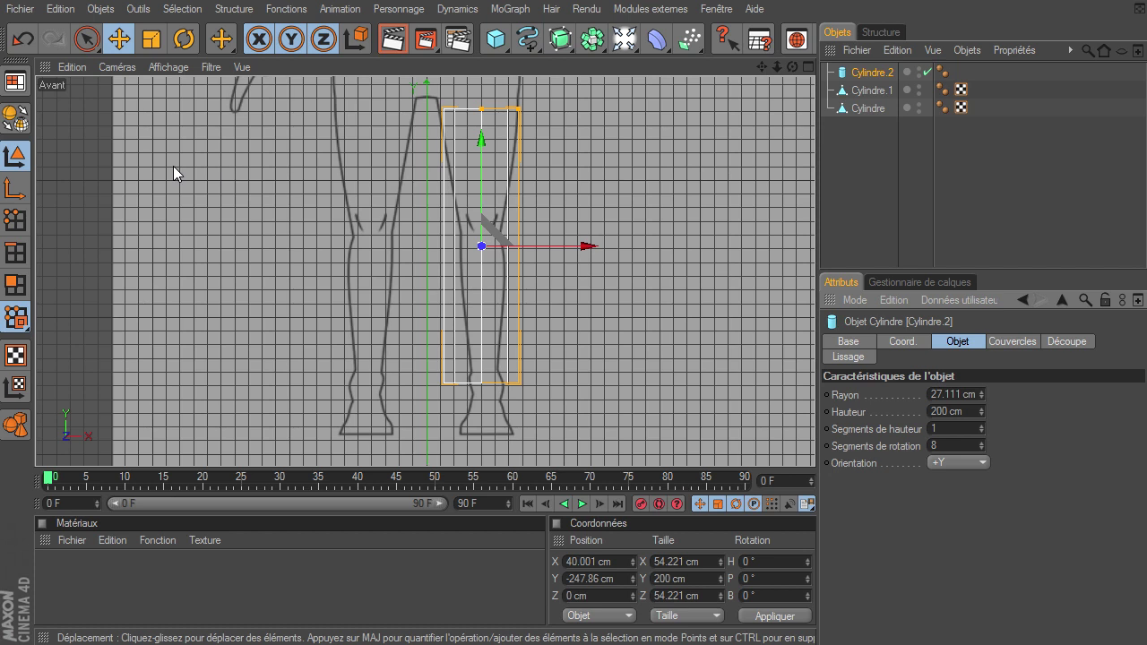
pyautogui.click(15, 117)
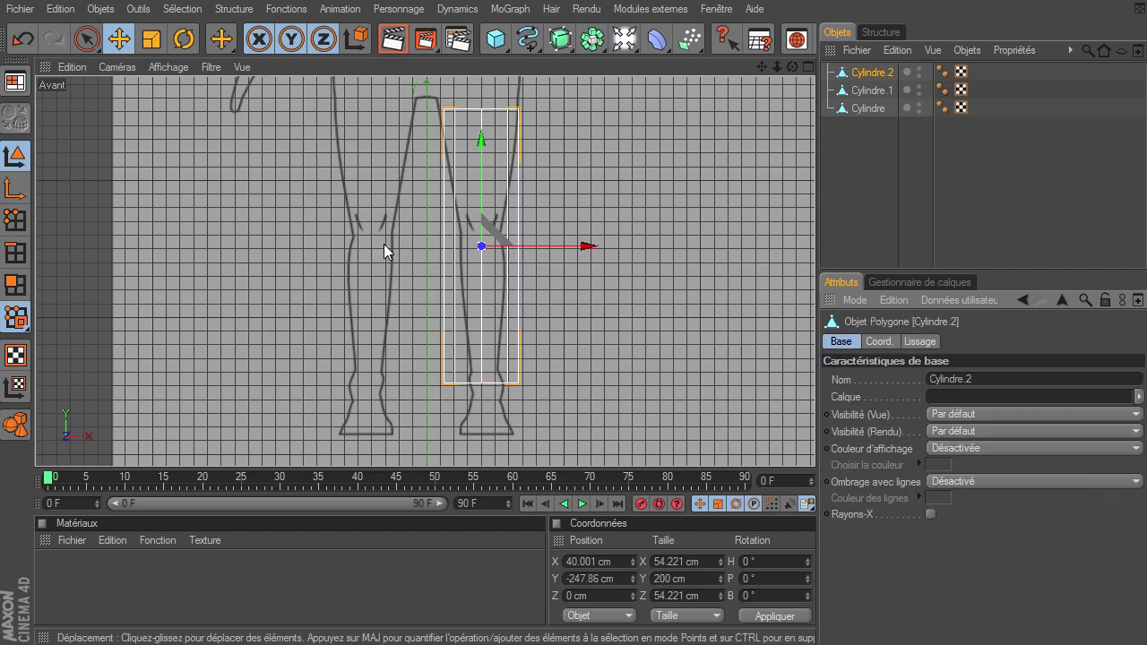
# - Knife three horizontal loops across the leg at the shin, thigh and knee
pyautogui.click(15, 285)
pyautogui.press('k')
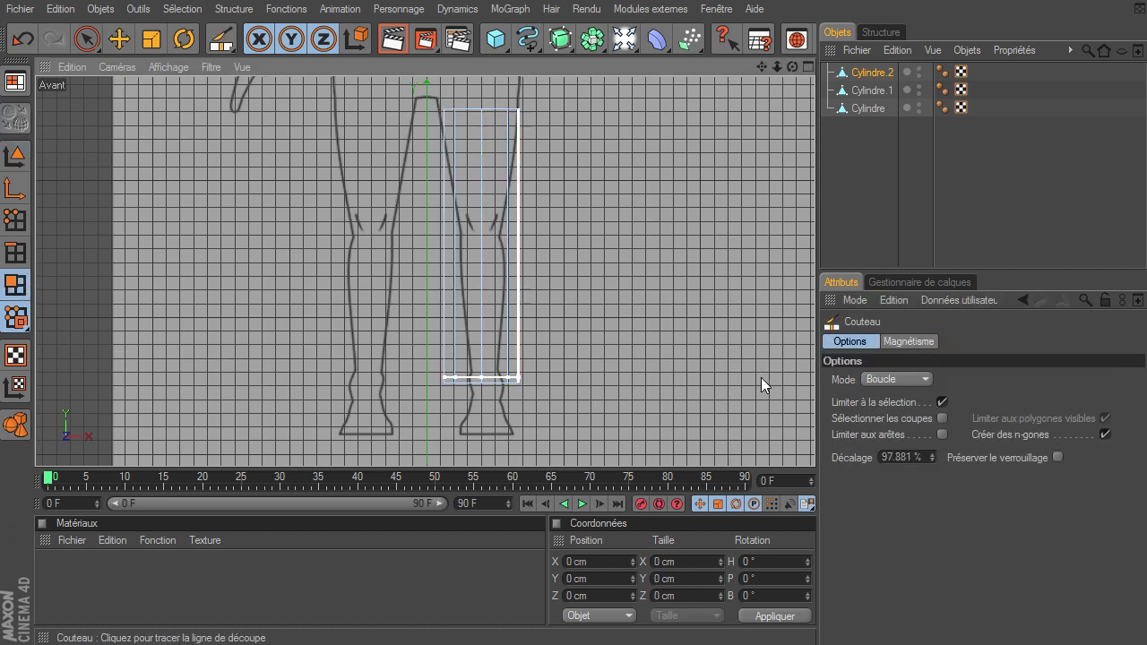
pyautogui.click(529, 235)
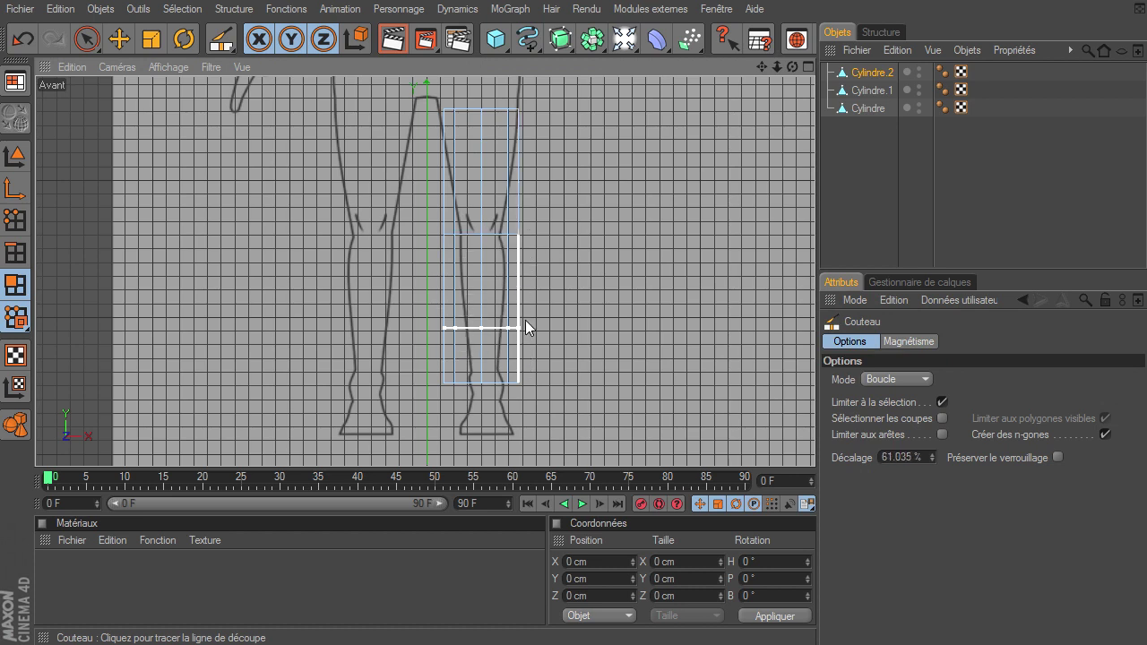
pyautogui.click(527, 305)
pyautogui.click(533, 160)
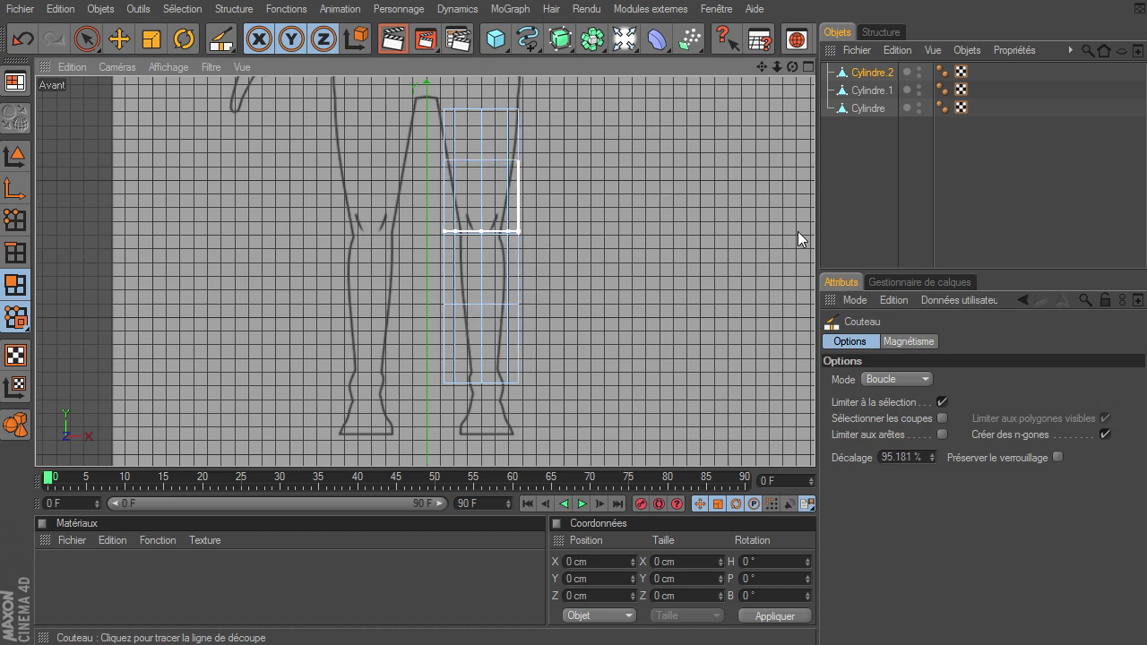
pyautogui.click(87, 38)
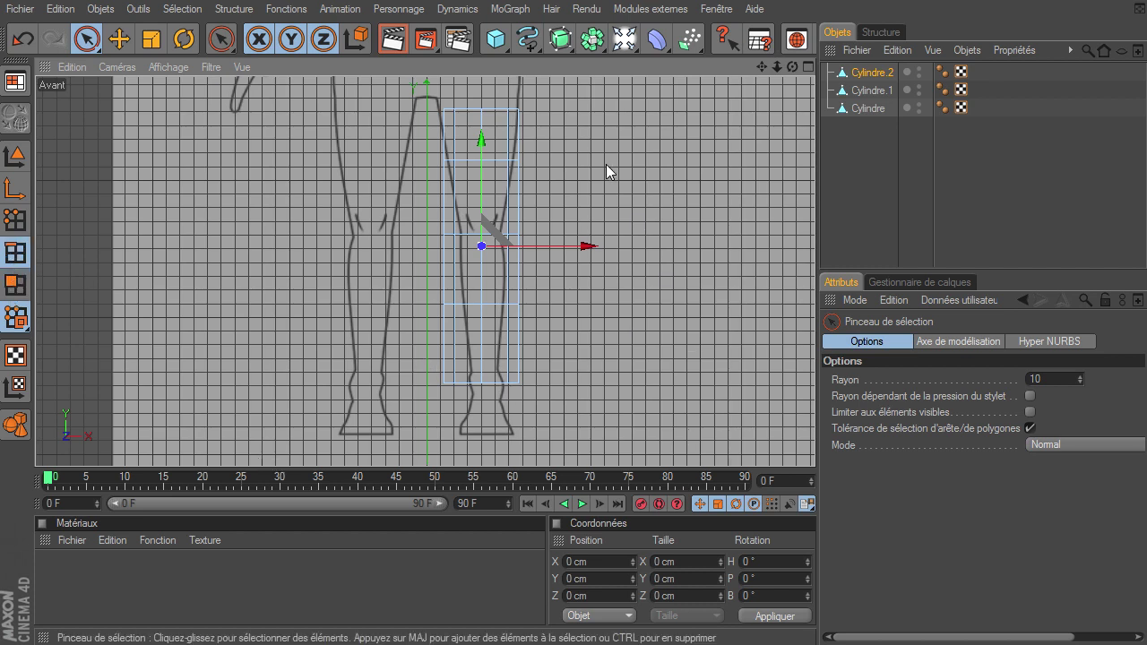
# - Tilt the leg's top edge loop along the hip slope and shift it onto the hip
pyautogui.press('u')
pyautogui.press('l')
pyautogui.click(490, 108)
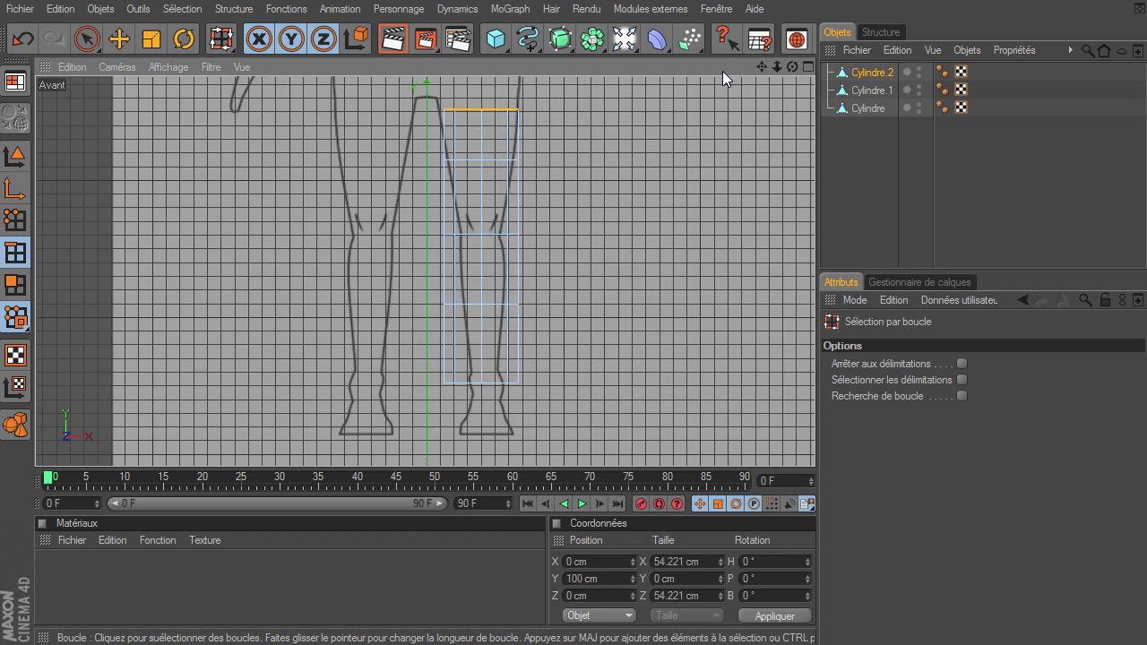
pyautogui.moveTo(766, 66); pyautogui.dragTo(816, 446)
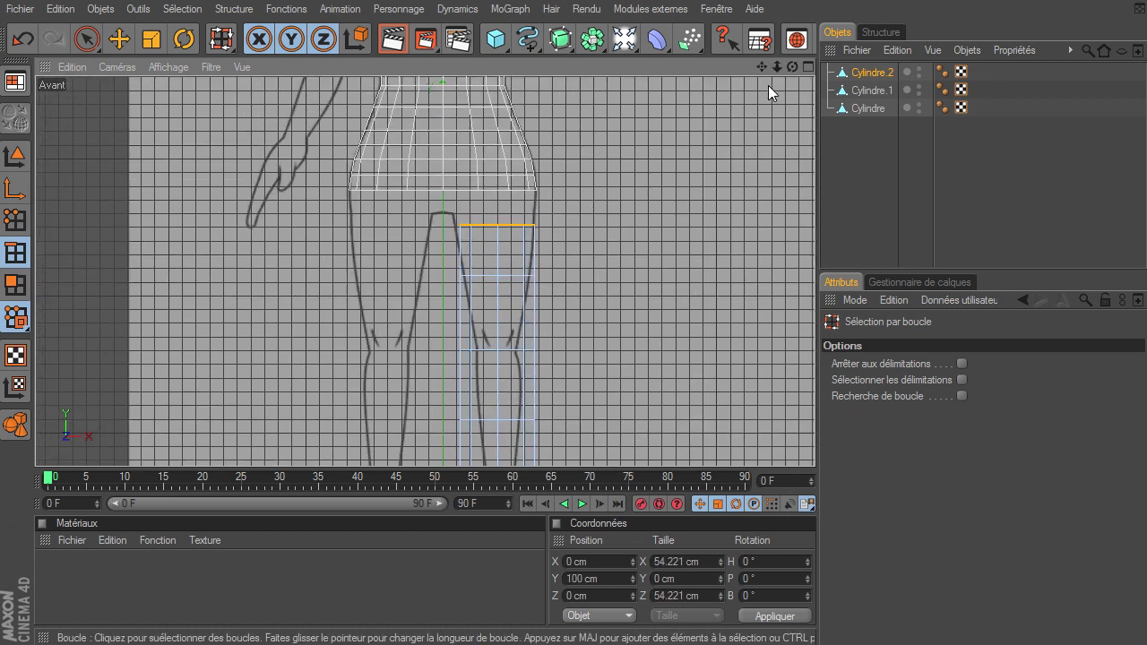
pyautogui.press('r')
pyautogui.moveTo(557, 204); pyautogui.dragTo(557, 161)
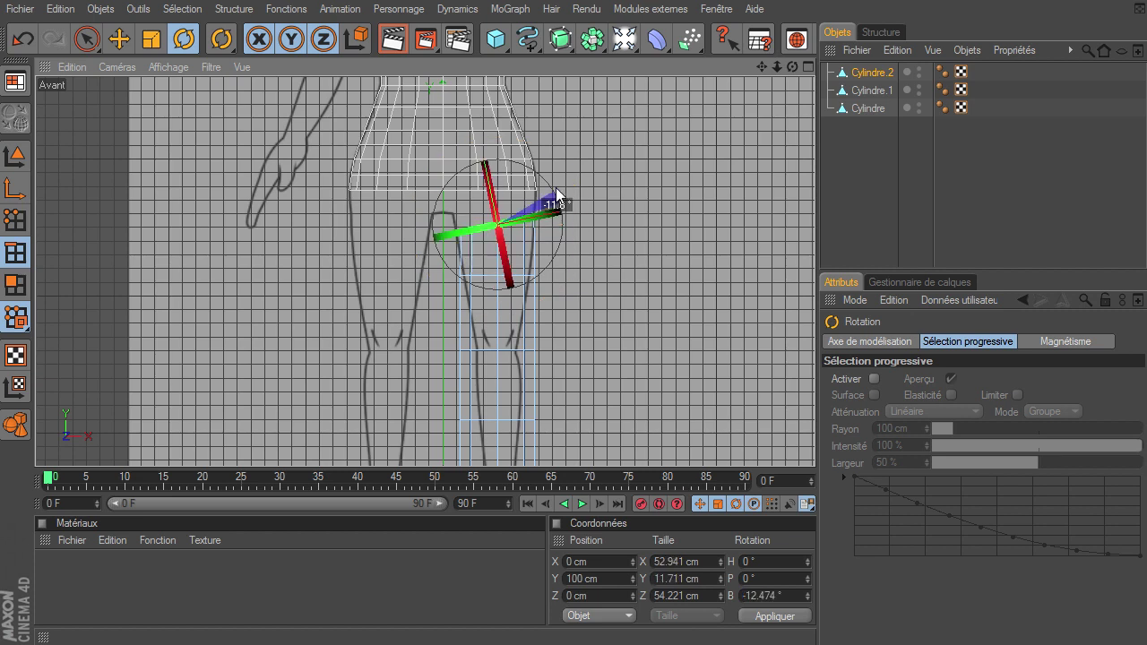
pyautogui.press('e')
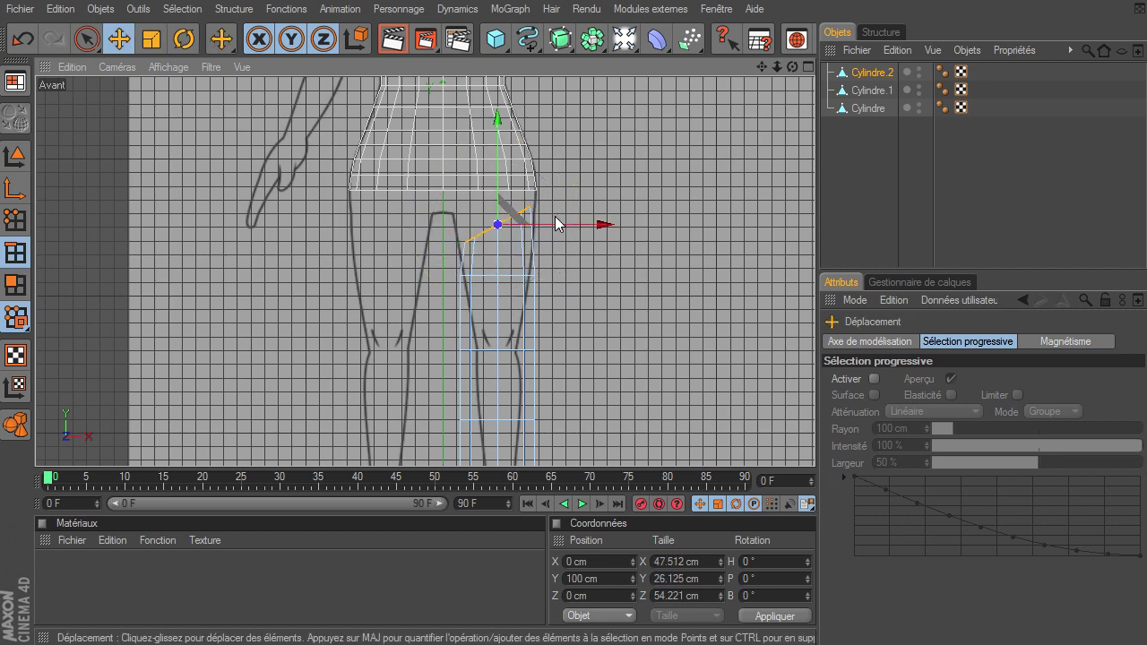
pyautogui.moveTo(518, 223); pyautogui.dragTo(814, 443)
pyautogui.press('t')
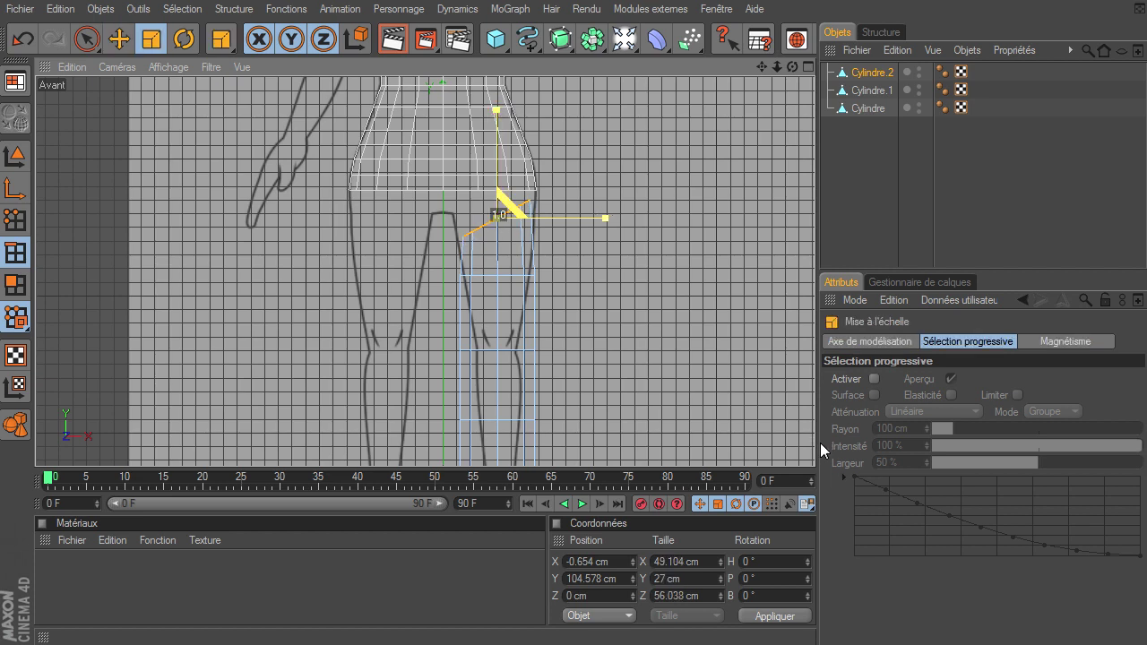
pyautogui.press('e')
pyautogui.moveTo(482, 215); pyautogui.dragTo(487, 211)
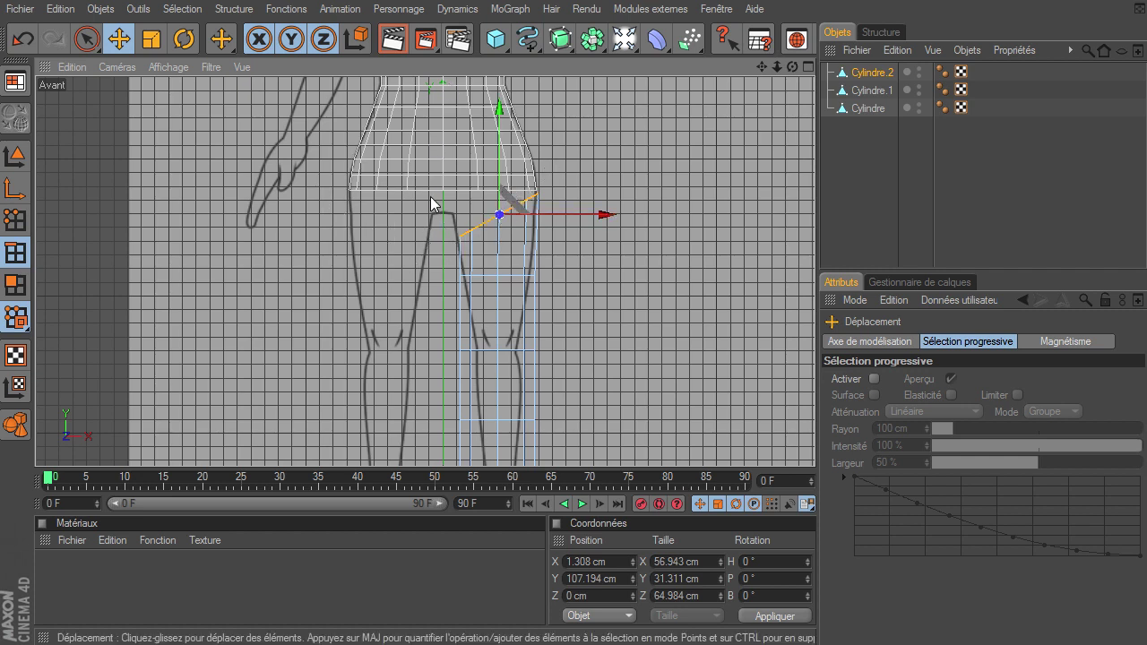
# - Shift the thigh loop right toward the outline and narrow it to fit the drawing
pyautogui.press('u')
pyautogui.press('l')
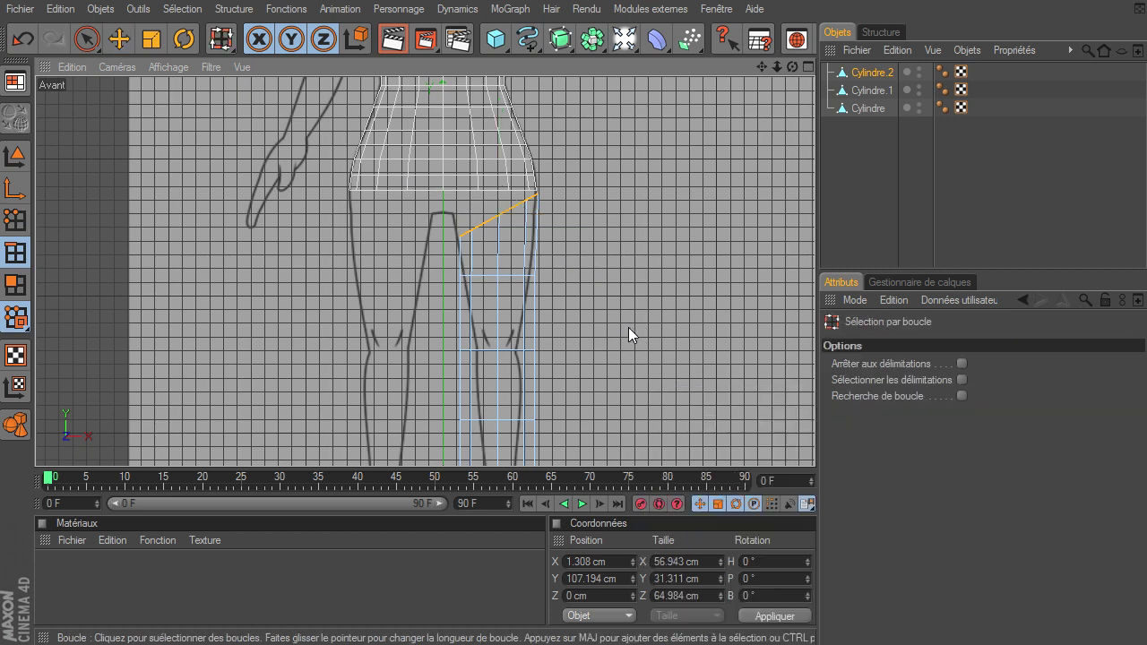
pyautogui.click(510, 274)
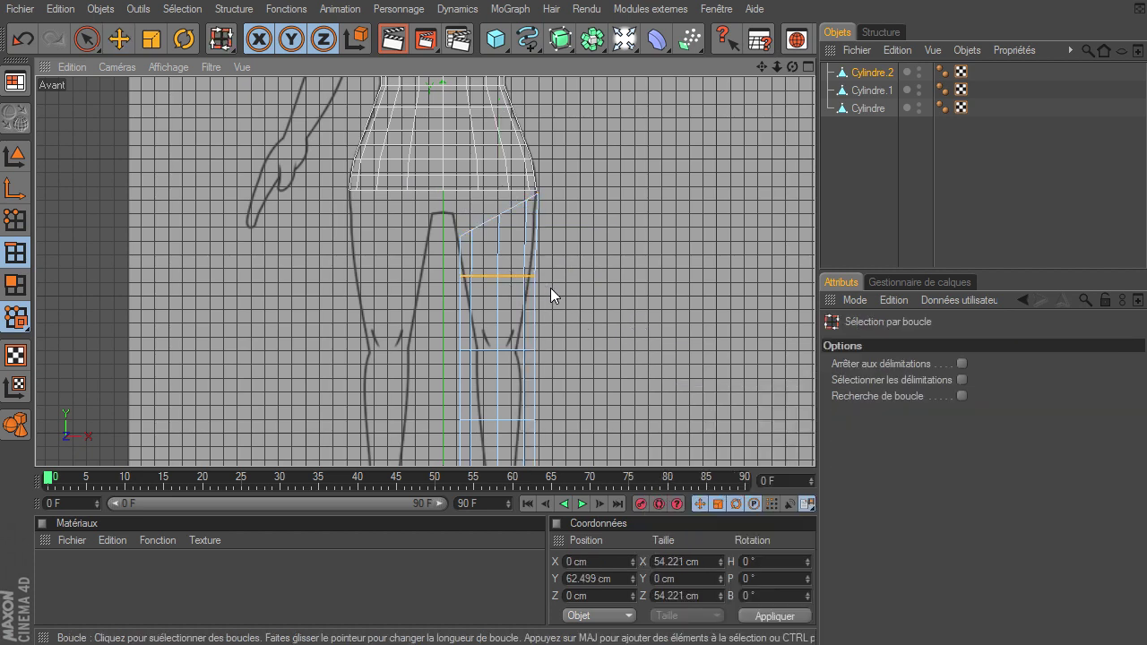
pyautogui.press('r')
pyautogui.moveTo(549, 297)
pyautogui.mouseDown()
pyautogui.moveTo(556, 282)
pyautogui.moveTo(559, 293)
pyautogui.mouseUp()
pyautogui.hotkey('ctrl', 'z')
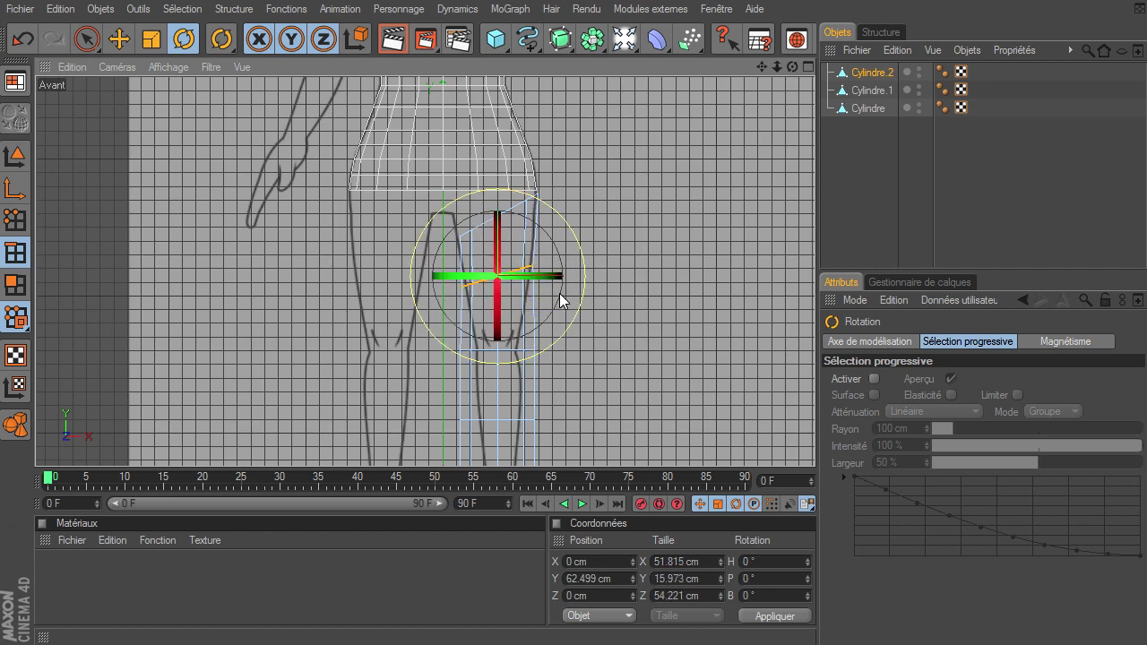
pyautogui.press('e')
pyautogui.moveTo(514, 262); pyautogui.dragTo(815, 443)
pyautogui.press('t')
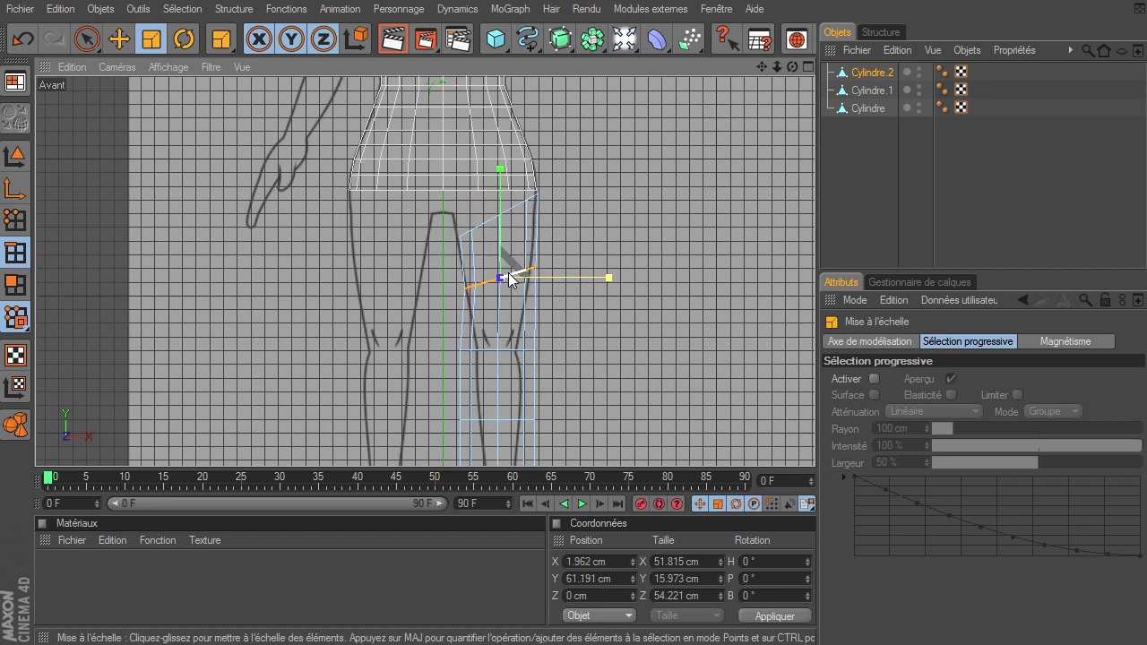
pyautogui.moveTo(813, 443); pyautogui.dragTo(504, 288)
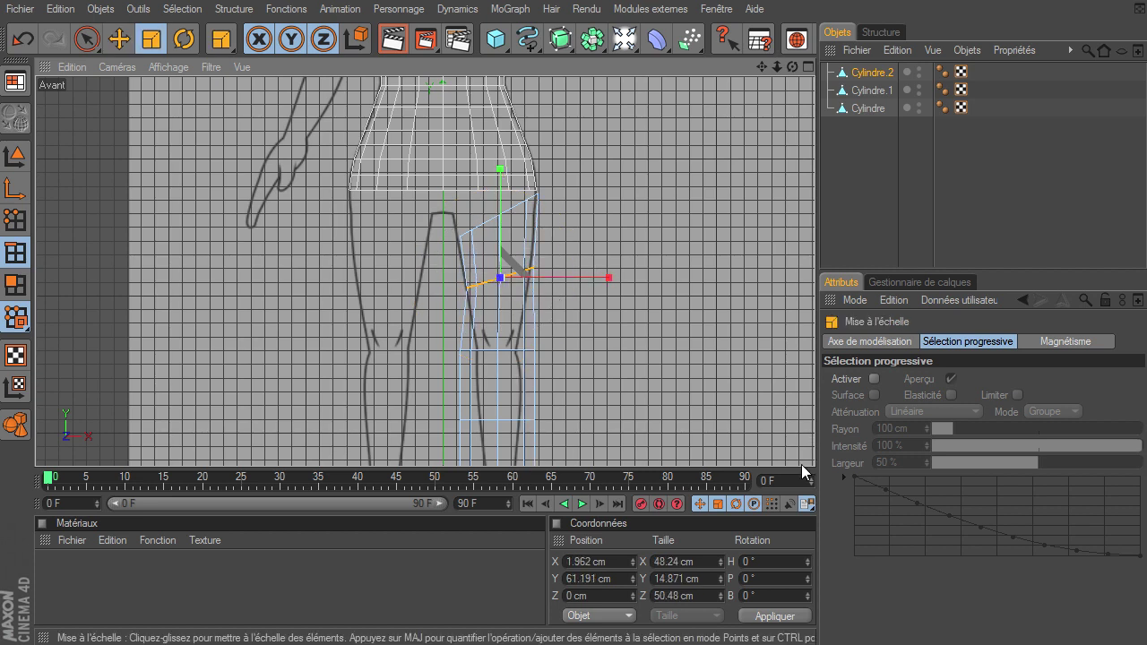
# - Scale the knee loop down to 0.8, about 33.6 cm
pyautogui.press('u')
pyautogui.press('l')
pyautogui.click(508, 347)
pyautogui.press('t')
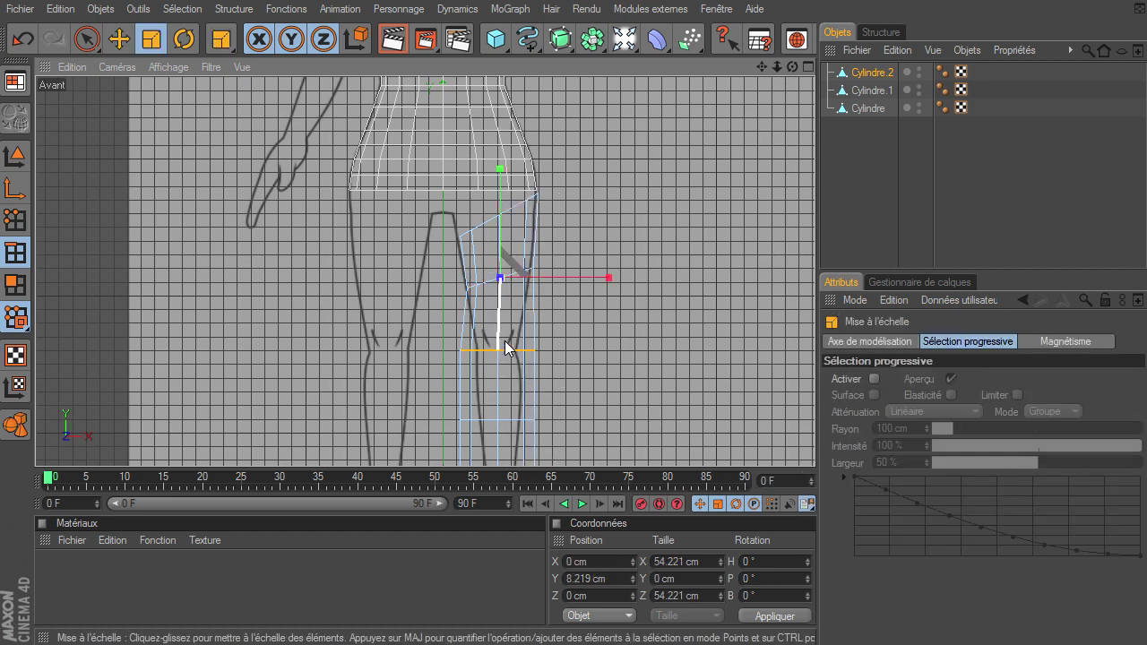
pyautogui.press('u')
pyautogui.press('l')
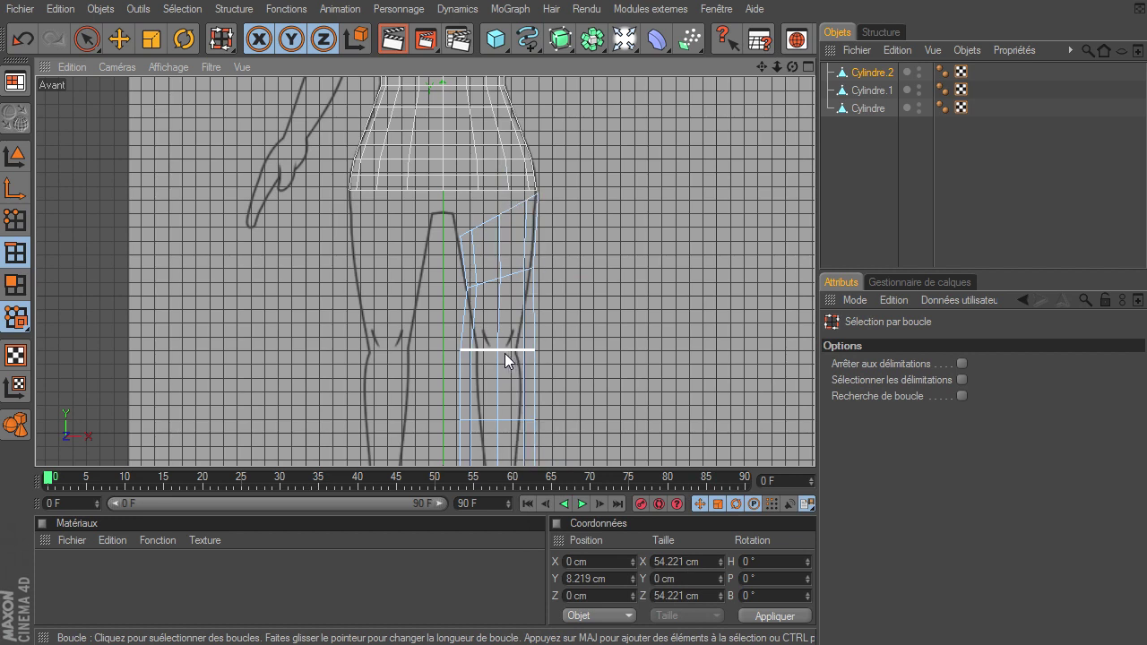
pyautogui.press('t')
pyautogui.moveTo(808, 444); pyautogui.dragTo(771, 443)
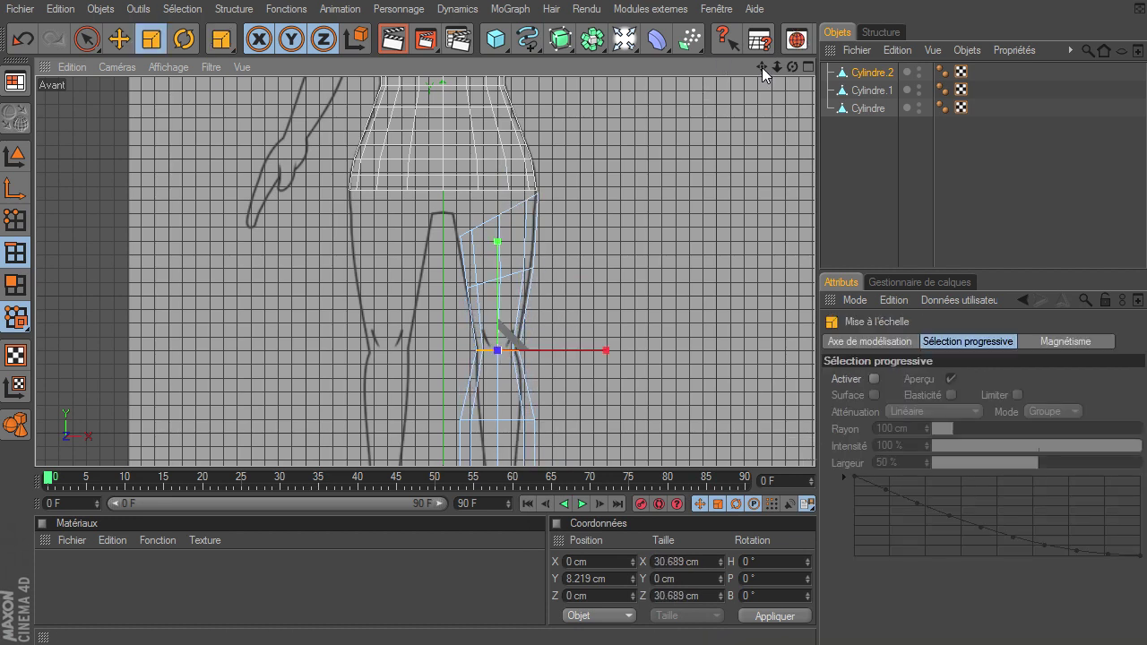
pyautogui.moveTo(761, 67); pyautogui.dragTo(759, 74)
# - Narrow the lower-leg loop to match the calf width
pyautogui.press('u')
pyautogui.press('l')
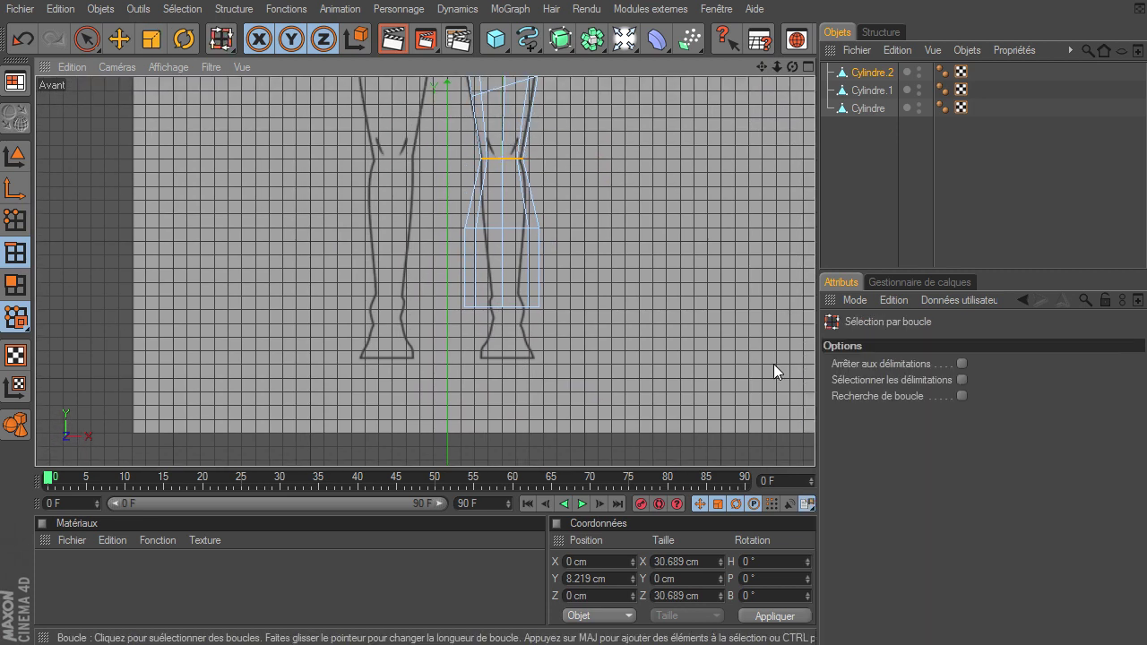
pyautogui.click(520, 227)
pyautogui.press('t')
pyautogui.moveTo(505, 236)
pyautogui.mouseDown()
pyautogui.moveTo(490, 236)
pyautogui.moveTo(525, 234)
pyautogui.mouseUp()
pyautogui.press('e')
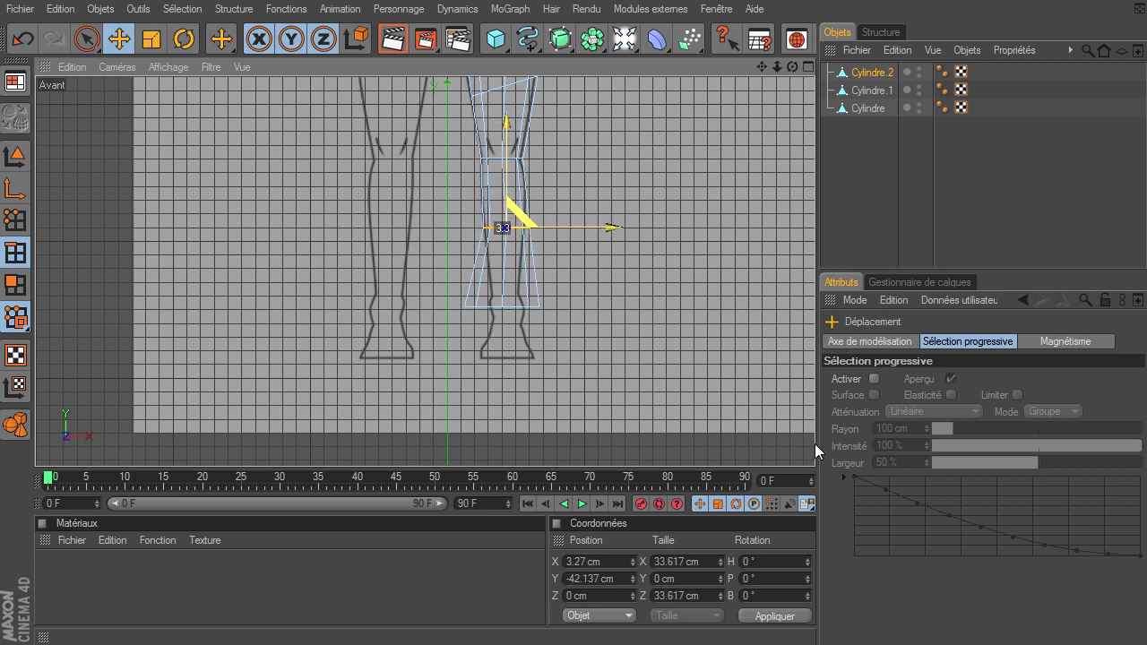
# - Narrow the bottom loop to ankle width, about 32.804 cm, then deselect it
pyautogui.press('u')
pyautogui.press('l')
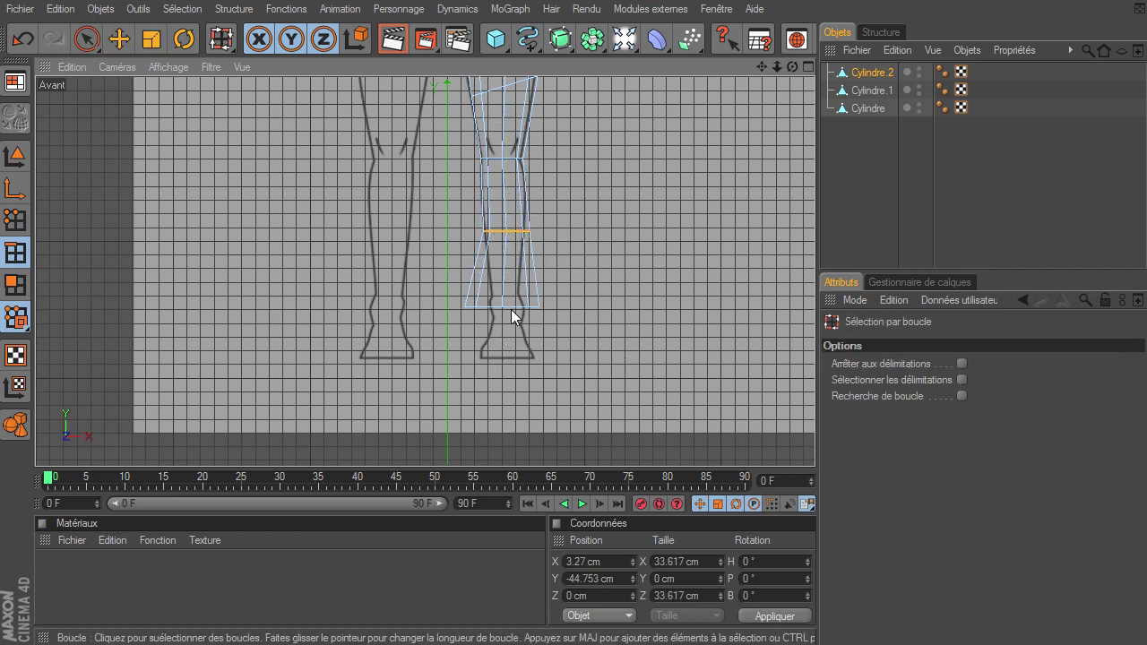
pyautogui.click(515, 304)
pyautogui.press('t')
pyautogui.moveTo(504, 310)
pyautogui.mouseDown()
pyautogui.moveTo(488, 310)
pyautogui.moveTo(537, 307)
pyautogui.mouseUp()
pyautogui.press('e')
pyautogui.press('t')
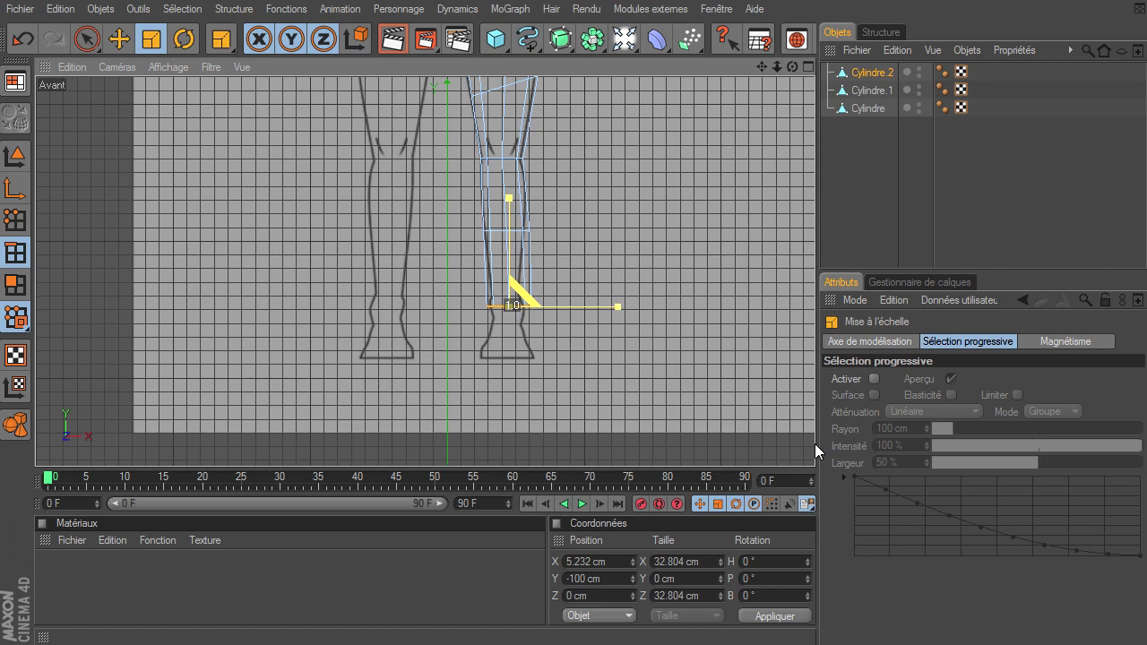
pyautogui.press('9')
pyautogui.click(653, 251)
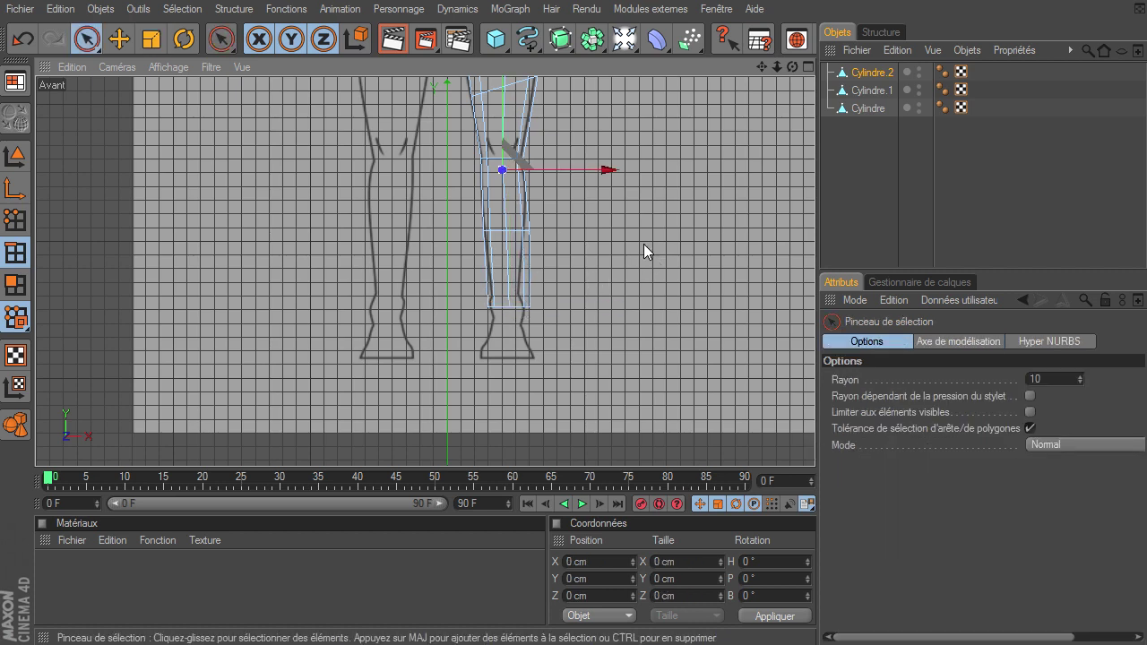
pyautogui.click(593, 38)
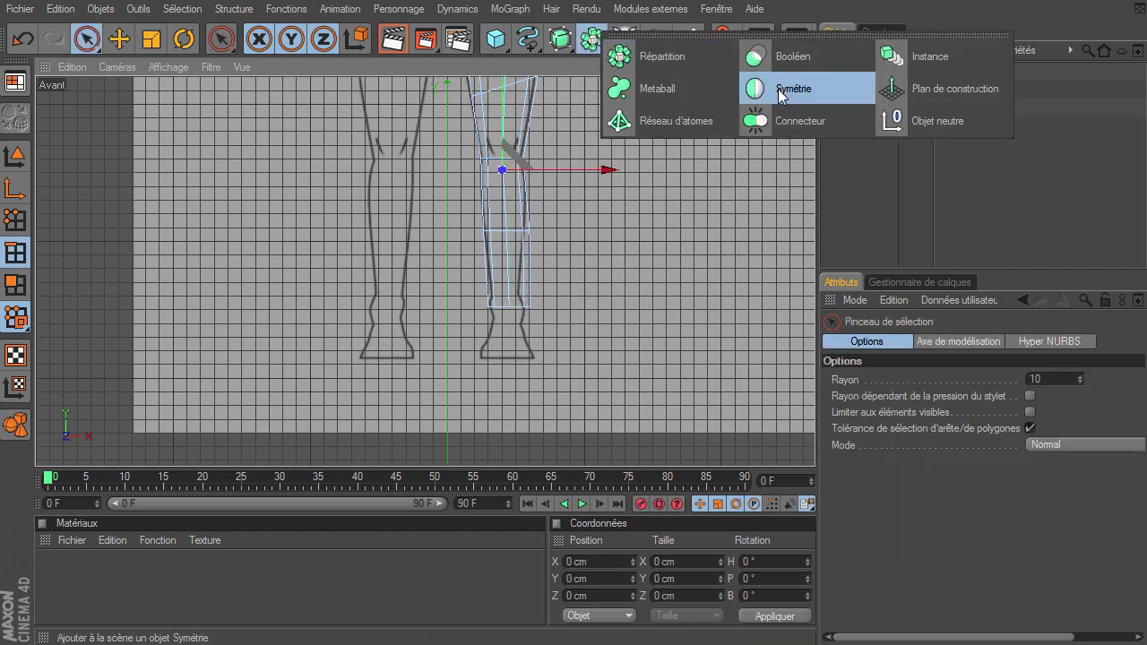
# - Zoom out to the whole character and switch to the four-view layout
pyautogui.click(853, 201)
pyautogui.moveTo(776, 66); pyautogui.dragTo(814, 443)
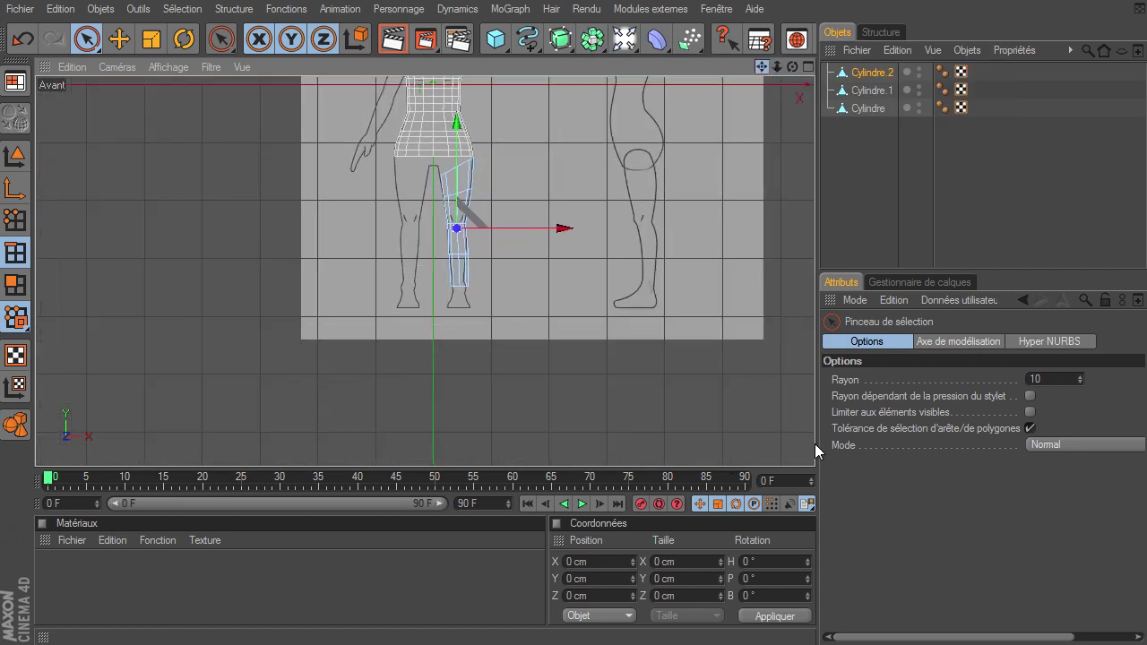
pyautogui.moveTo(760, 66); pyautogui.dragTo(766, 70)
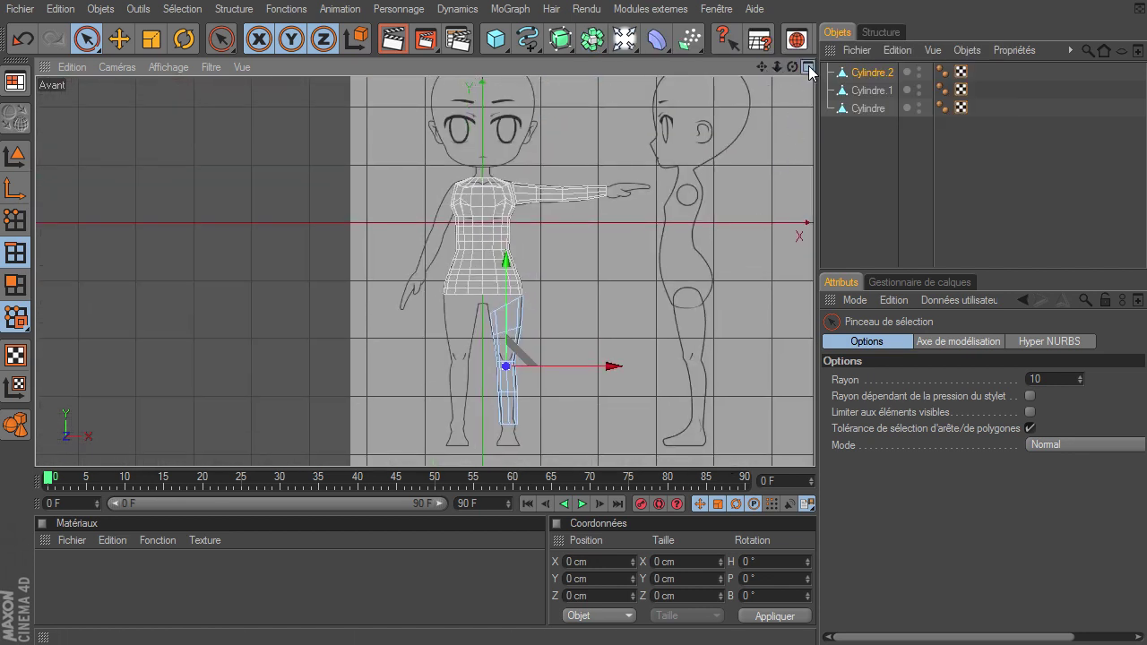
pyautogui.click(808, 67)
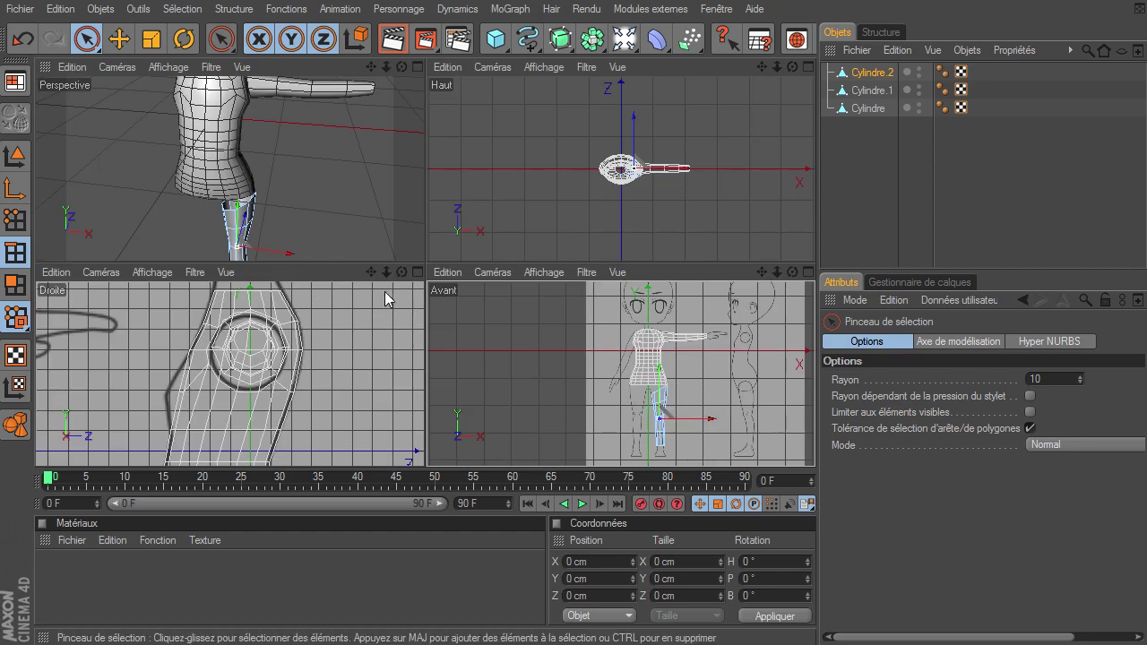
# - Maximize the Right (Droite) view and frame the leg against the side sketch
pyautogui.moveTo(370, 272)
pyautogui.mouseDown()
pyautogui.moveTo(425, 450)
pyautogui.moveTo(354, 327)
pyautogui.mouseUp()
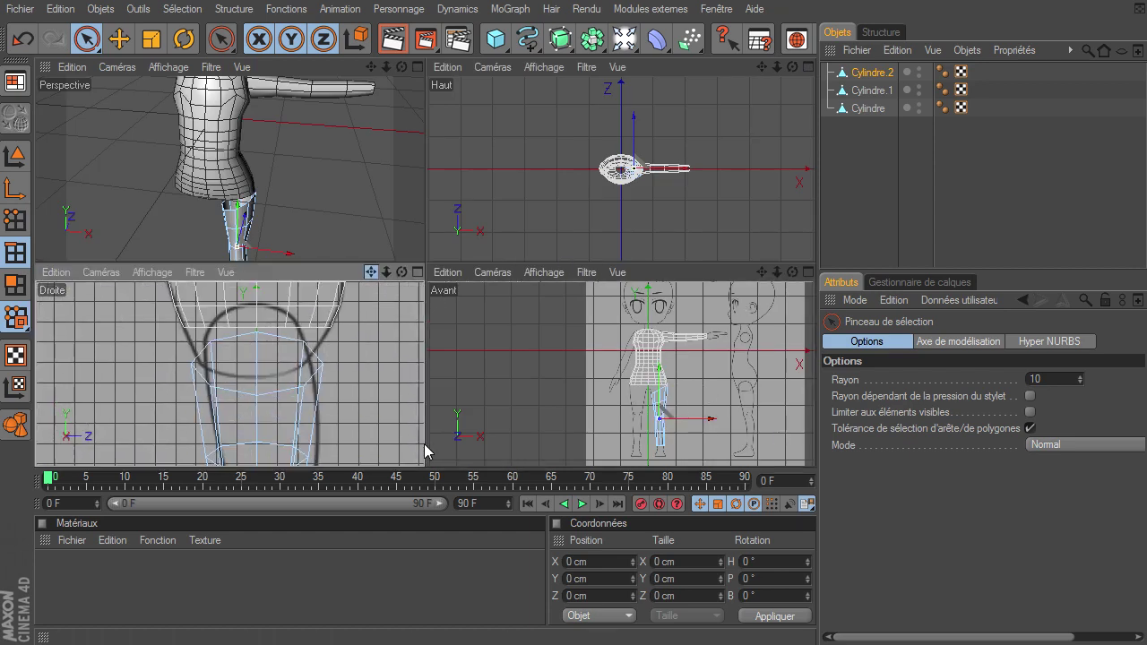
pyautogui.click(418, 272)
pyautogui.moveTo(778, 68)
pyautogui.mouseDown()
pyautogui.moveTo(719, 462)
pyautogui.moveTo(790, 449)
pyautogui.mouseUp()
pyautogui.moveTo(760, 66); pyautogui.dragTo(848, 257)
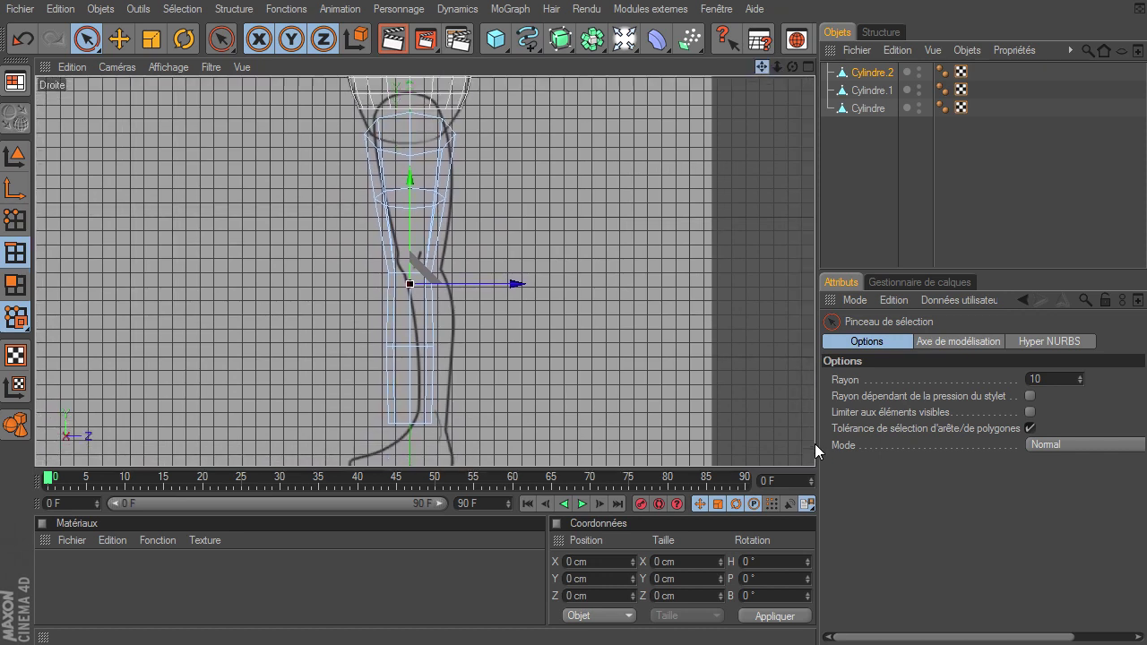